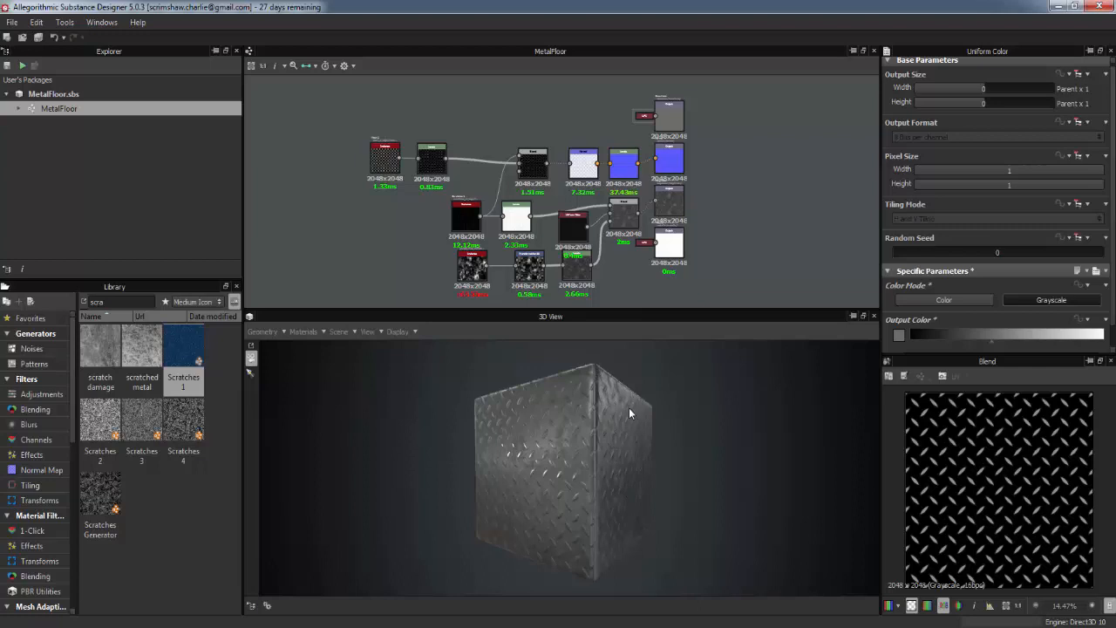
{"action": "left_click_drag", "start_coordinate": [622, 421], "coordinate": [558, 412]}
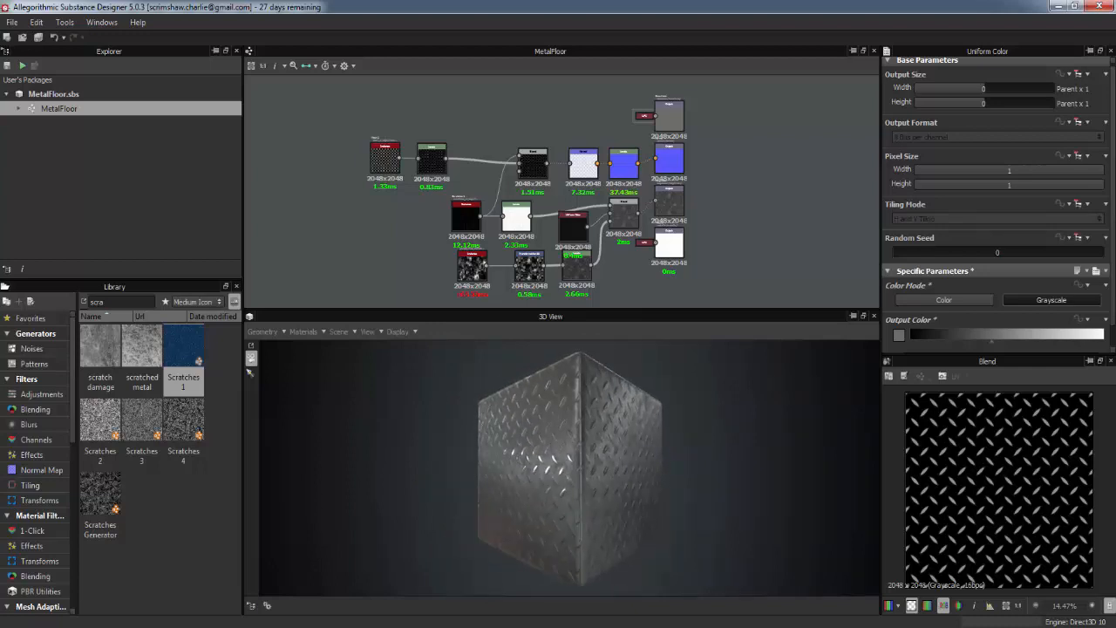
{"action": "left_click_drag", "start_coordinate": [552, 477], "coordinate": [553, 478]}
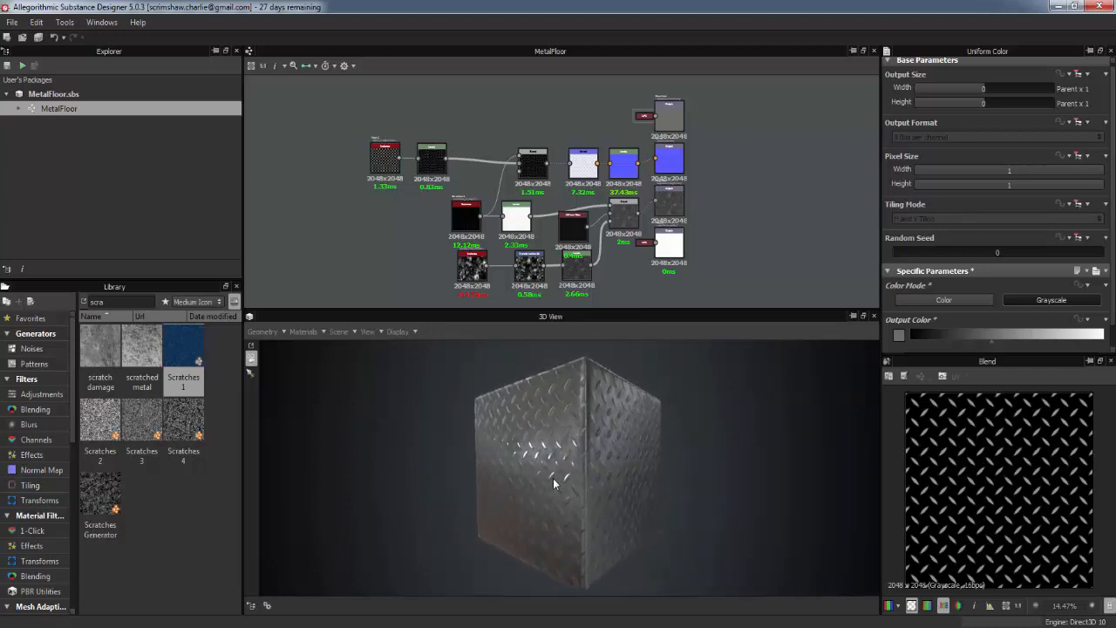
Step: Start a new substance graph using the Physically Based (Metallic/Roughness) template
{"action": "left_click", "coordinate": [8, 22]}
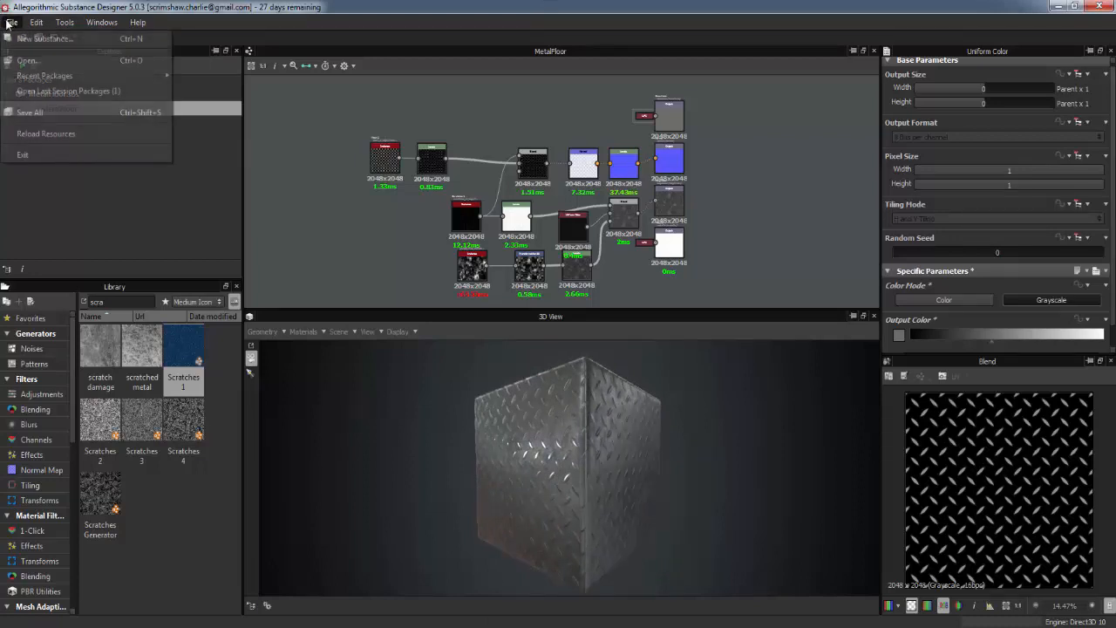
{"action": "left_click", "coordinate": [15, 42]}
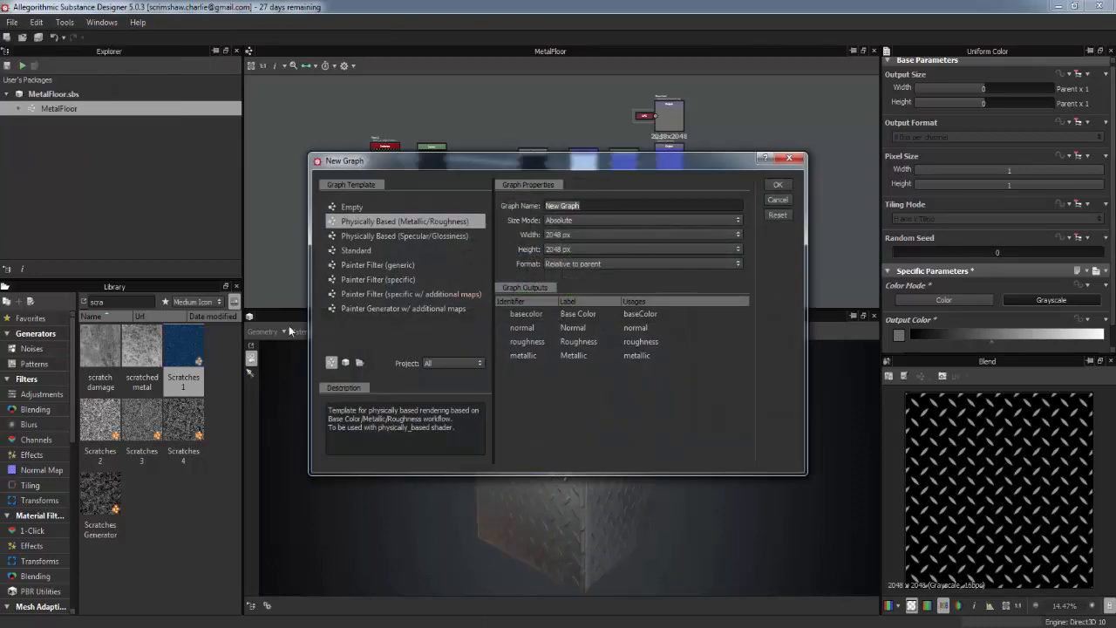
{"action": "left_click", "coordinate": [427, 225]}
{"action": "left_click", "coordinate": [395, 208]}
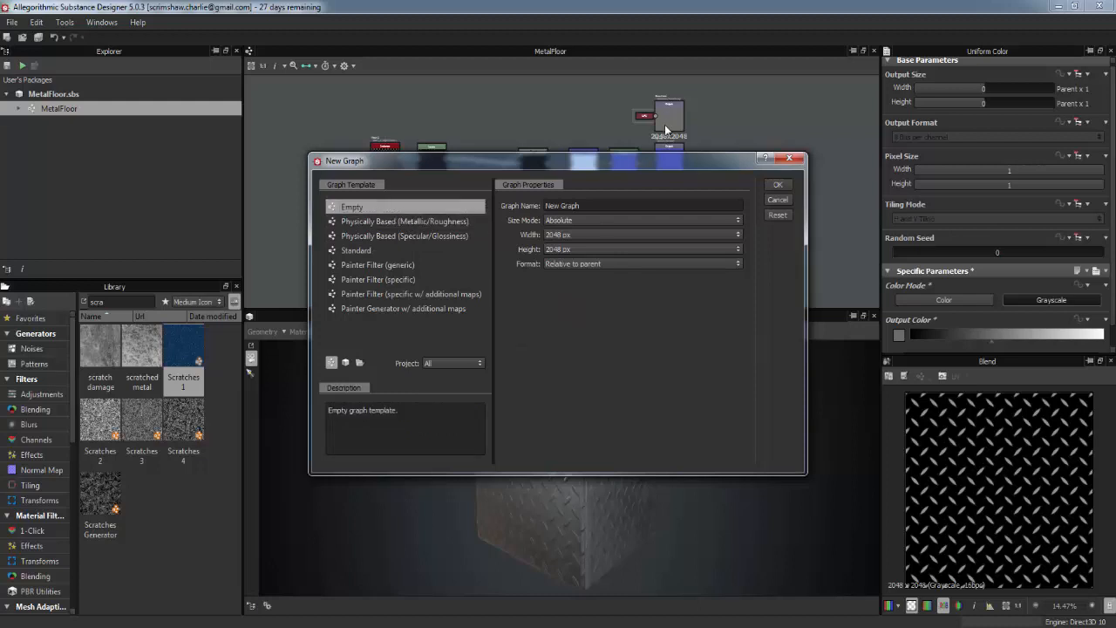
{"action": "left_click", "coordinate": [451, 221]}
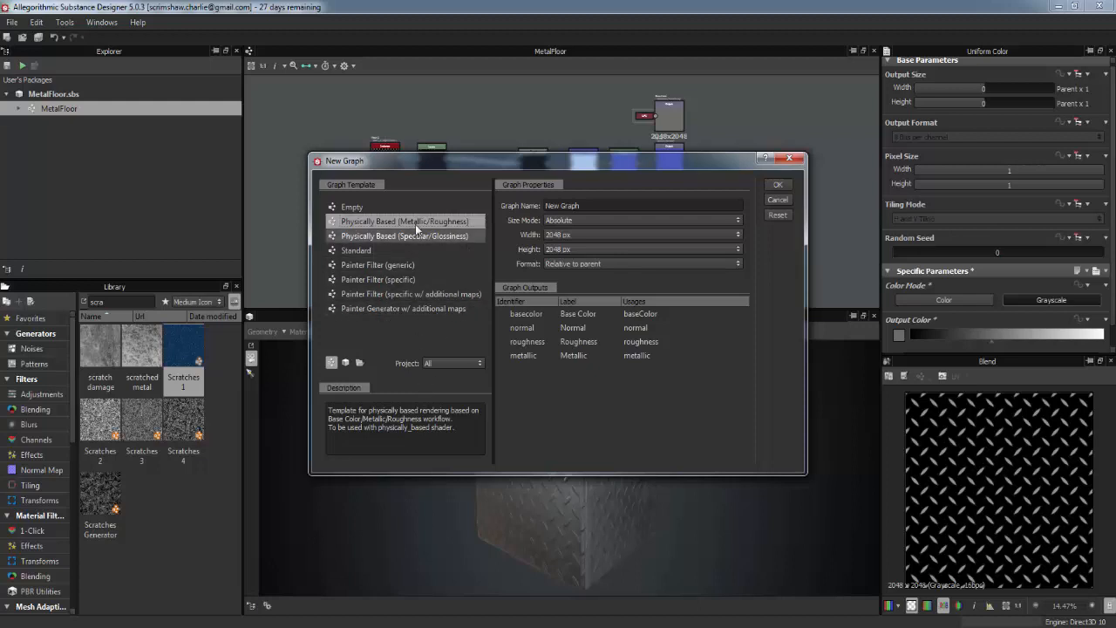
Step: Name the new graph MetalFloorTutorial
{"action": "triple_click", "coordinate": [568, 207]}
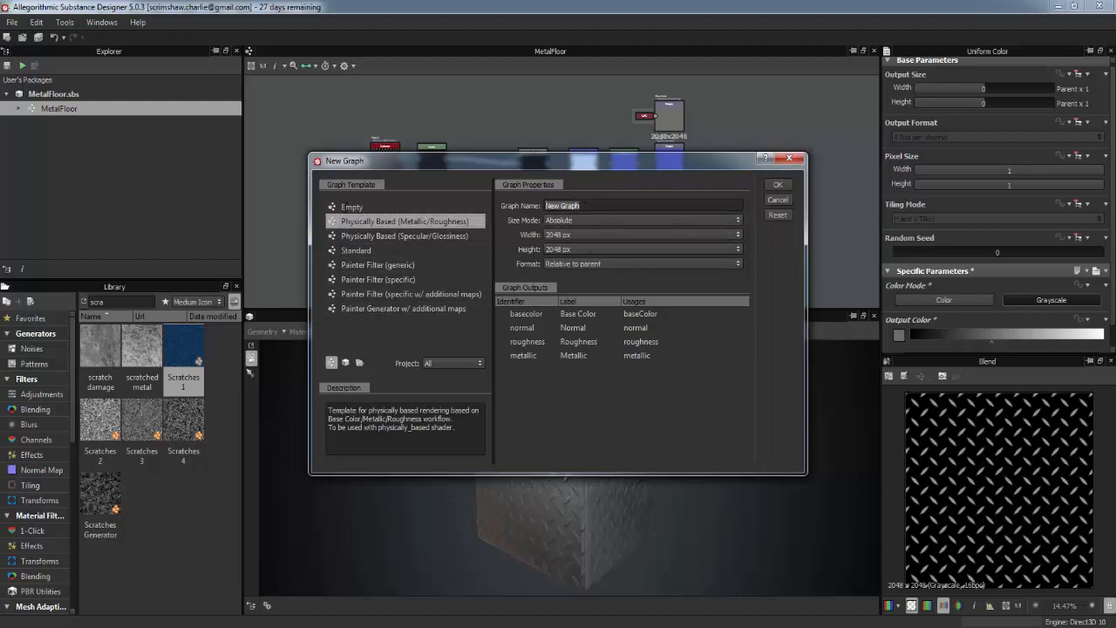
{"action": "key", "text": "BackSpace"}
{"action": "type", "text": "Metal"}
{"action": "key", "text": "BackSpace"}
{"action": "key", "text": "BackSpace"}
{"action": "key", "text": "BackSpace"}
{"action": "type", "text": "talFloorTutorial"}
Step: Examine the size mode, width and height options for the new graph
{"action": "left_click", "coordinate": [571, 221]}
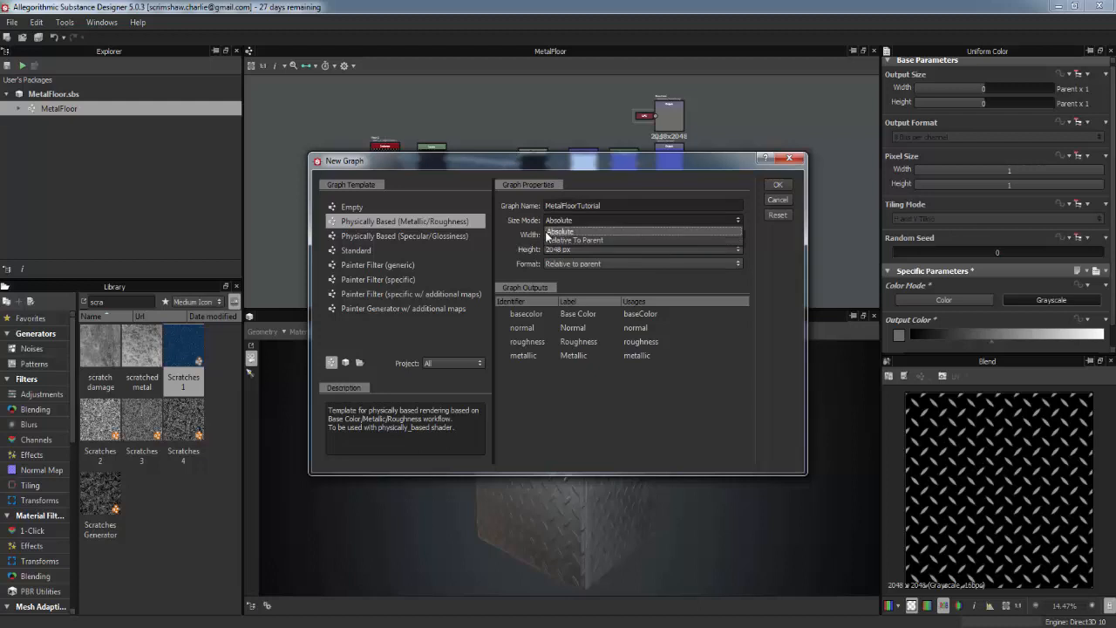
{"action": "left_click", "coordinate": [510, 234]}
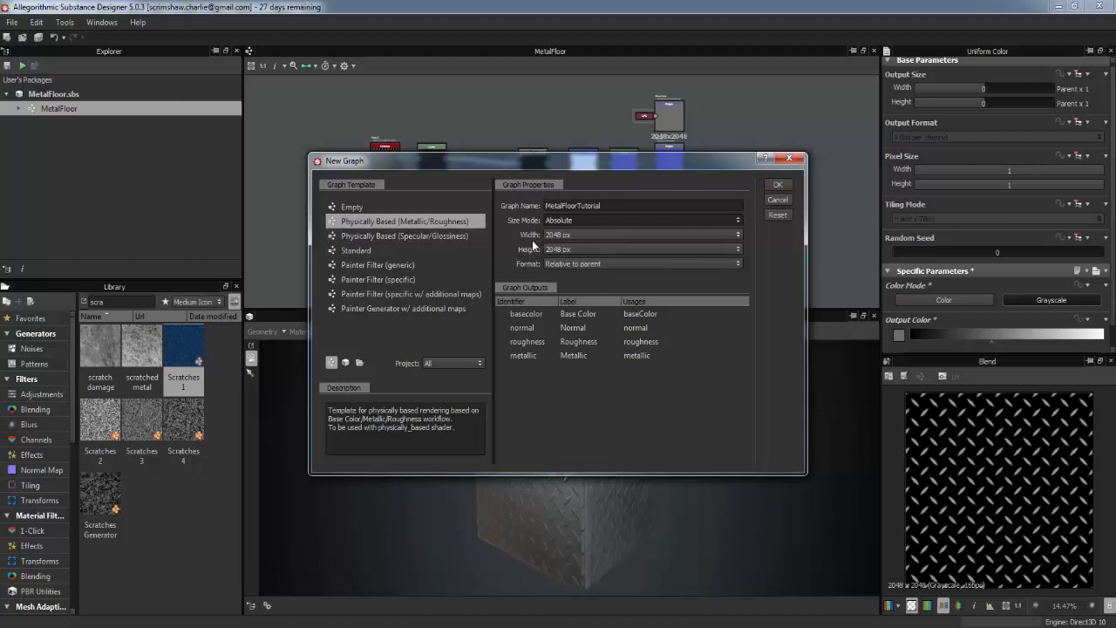
{"action": "left_click", "coordinate": [593, 233]}
{"action": "left_click", "coordinate": [592, 233]}
{"action": "left_click", "coordinate": [593, 248]}
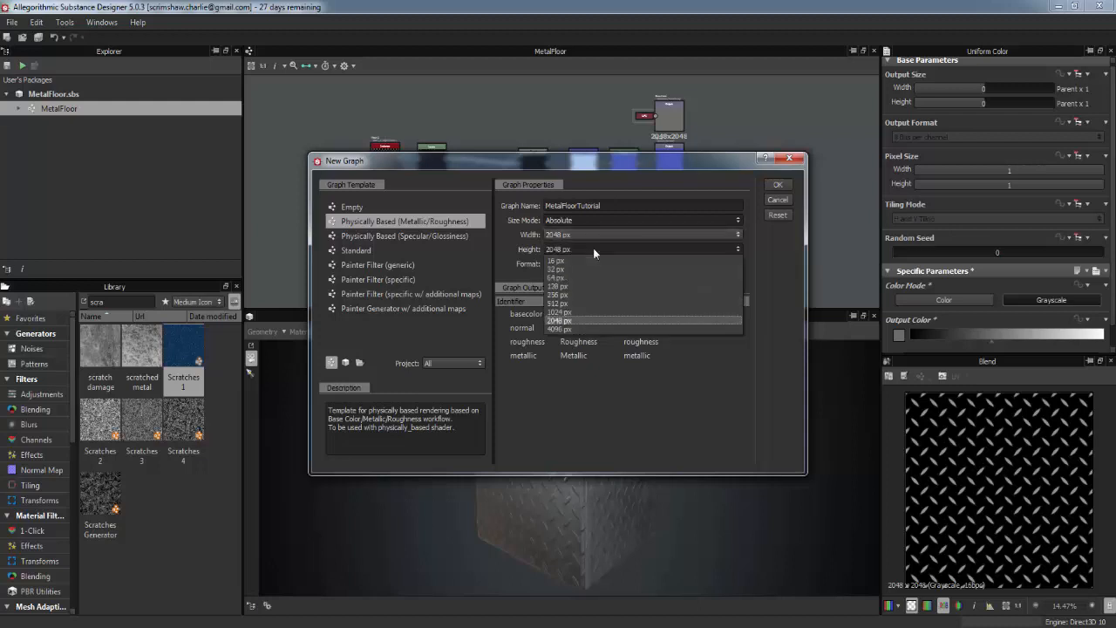
{"action": "left_click", "coordinate": [593, 247]}
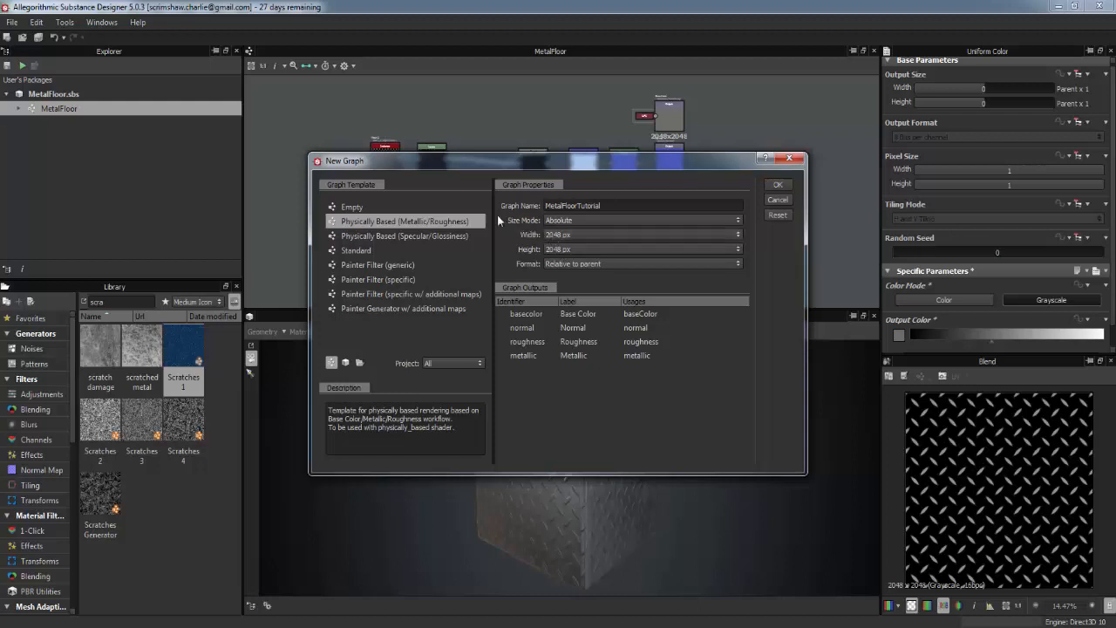
{"action": "left_click", "coordinate": [563, 222]}
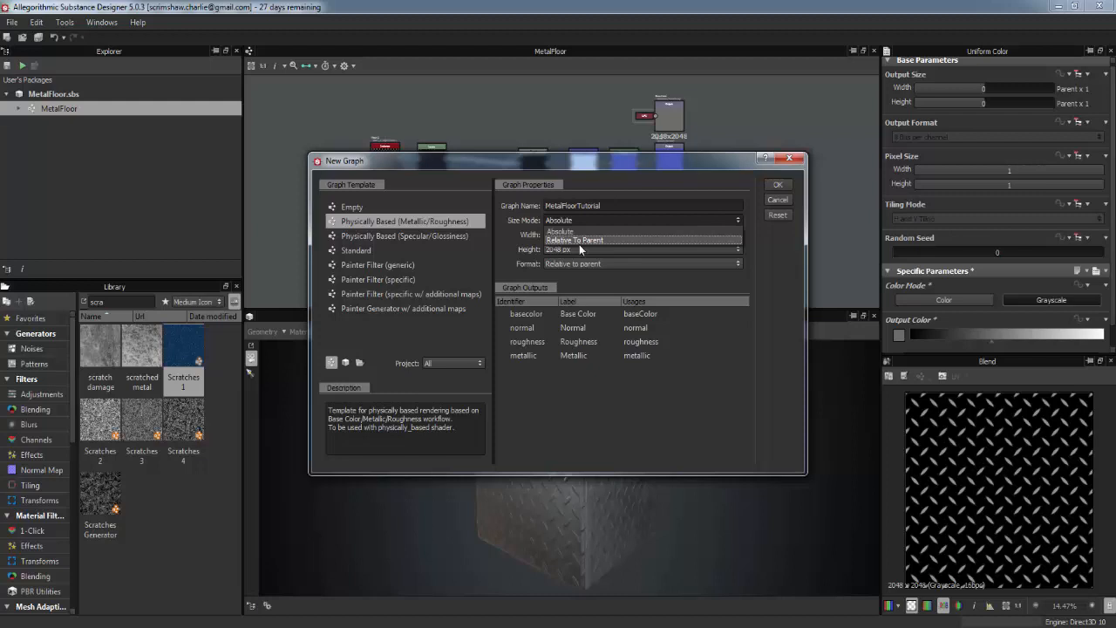
{"action": "left_click", "coordinate": [579, 245]}
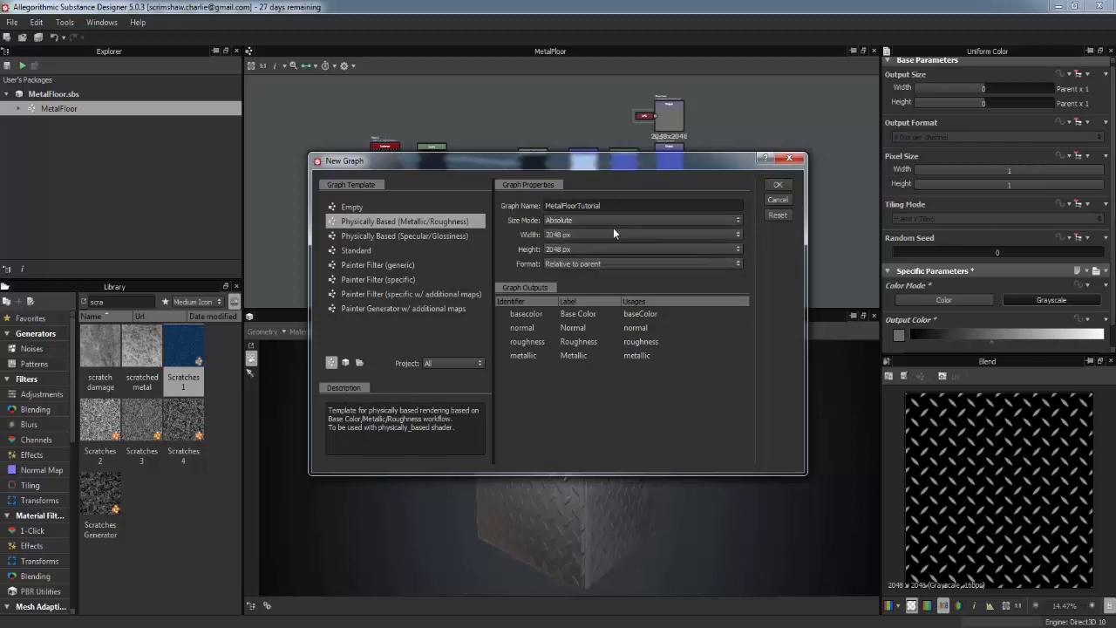
{"action": "mouse_move", "coordinate": [619, 221]}
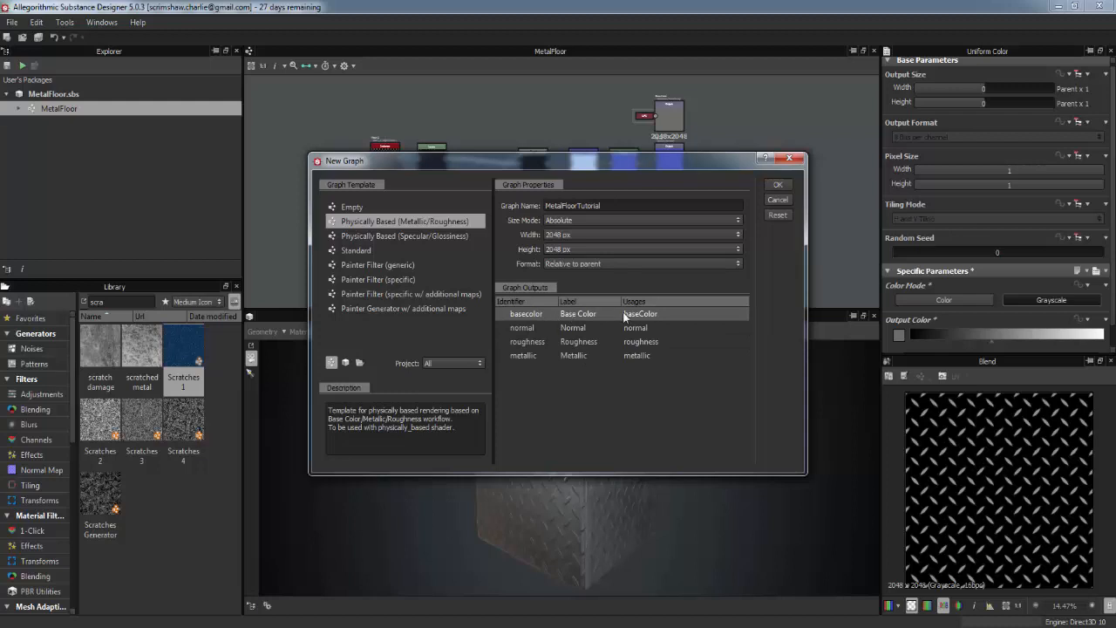
Step: Review the template's base color, normal, roughness and metallic outputs and create the graph
{"action": "left_click", "coordinate": [579, 316]}
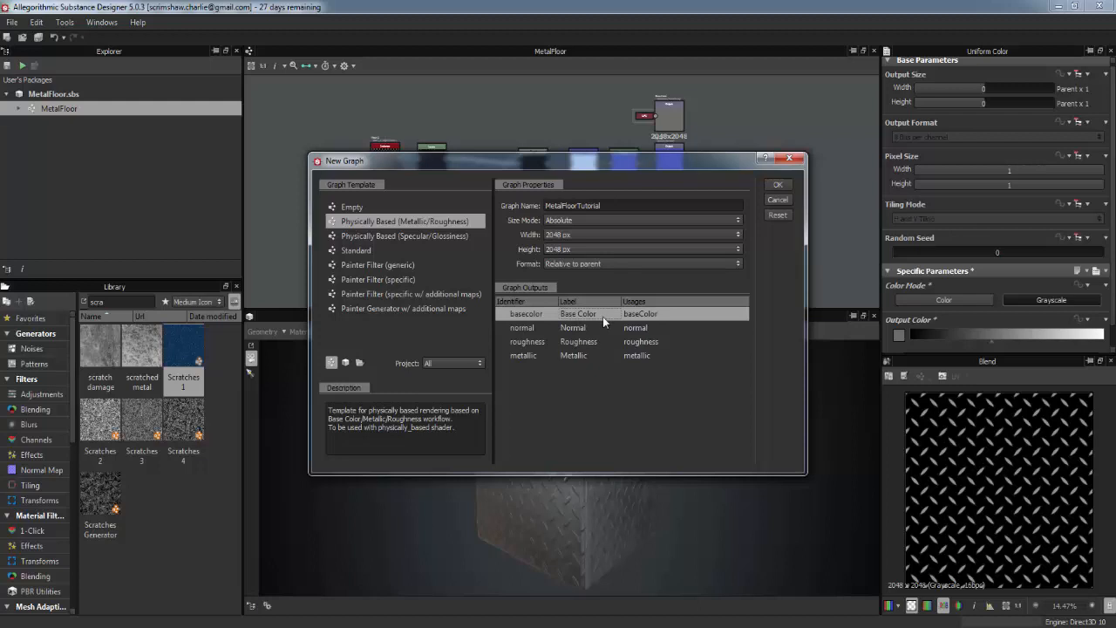
{"action": "left_click", "coordinate": [597, 330]}
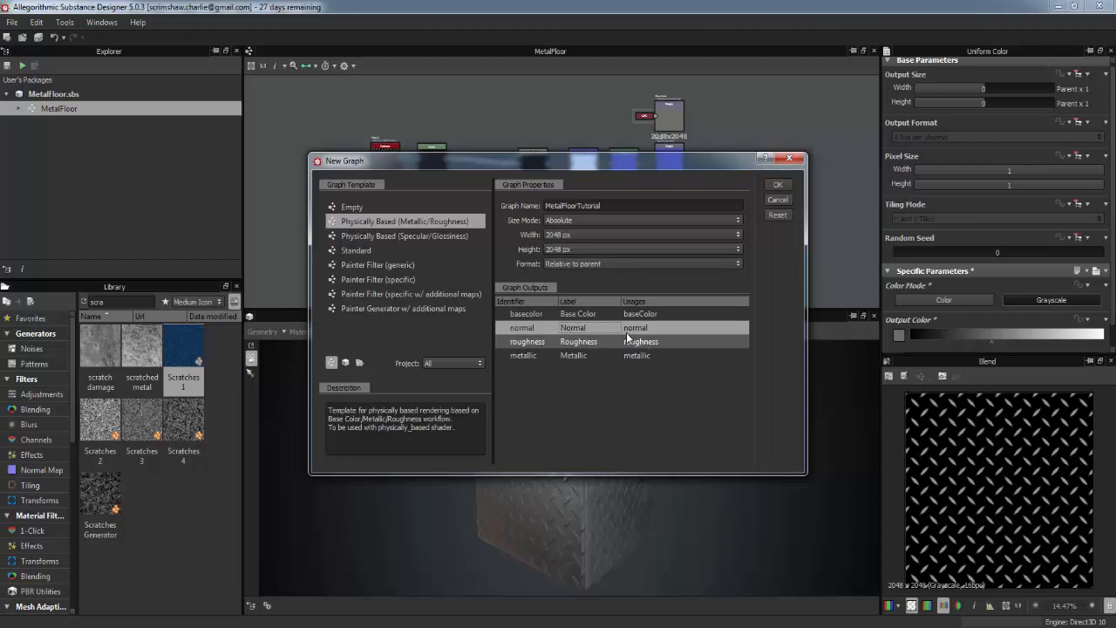
{"action": "left_click", "coordinate": [608, 347]}
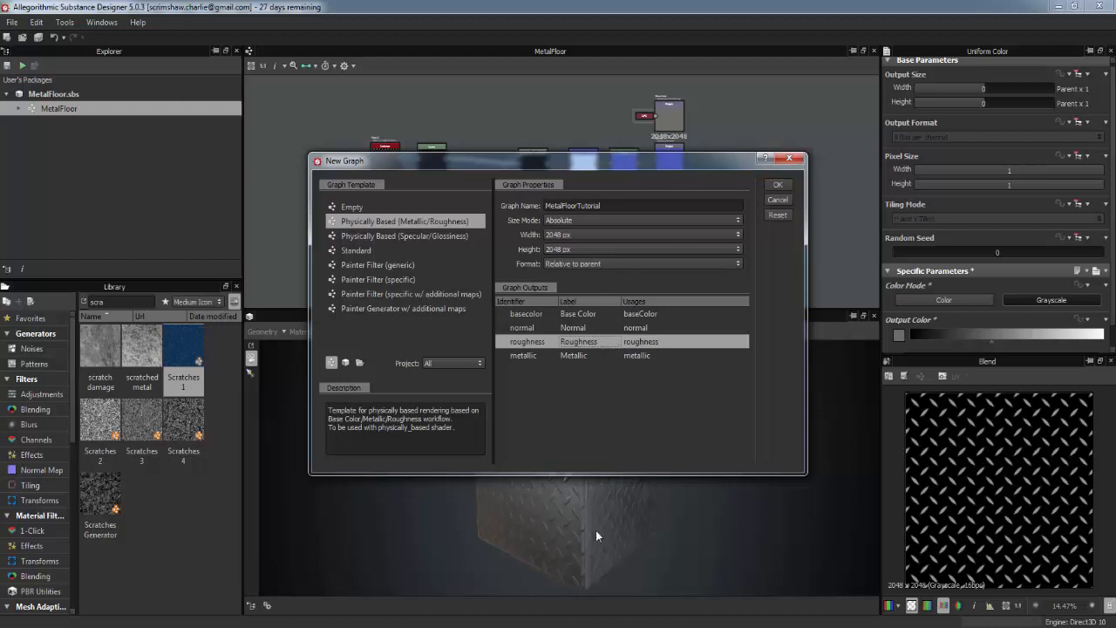
{"action": "left_click", "coordinate": [567, 356]}
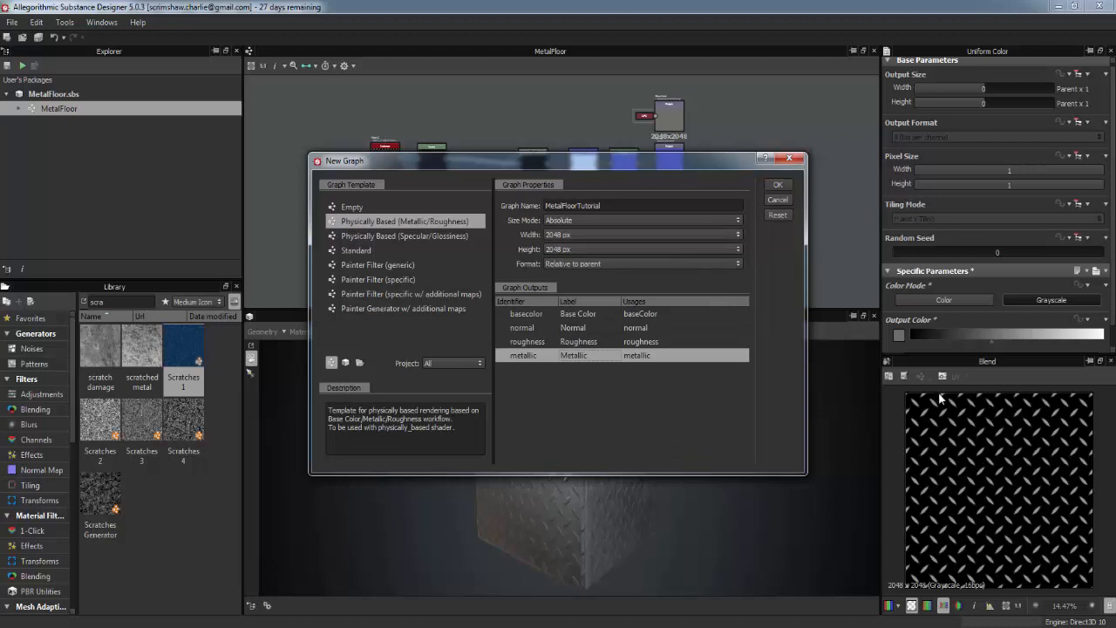
{"action": "left_click", "coordinate": [778, 186]}
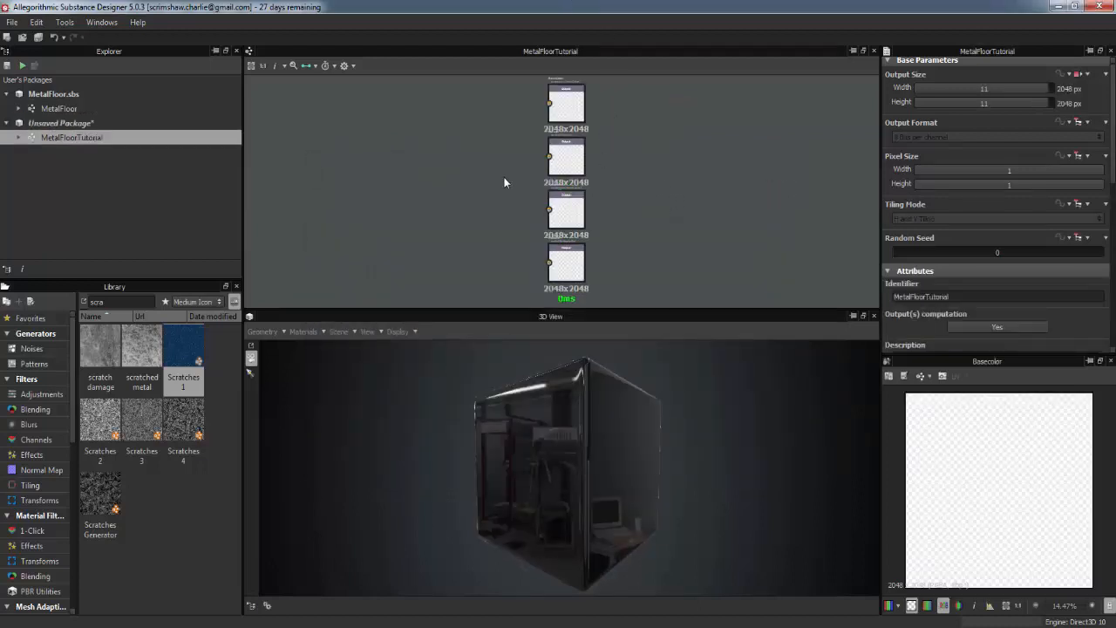
{"action": "middle_click_drag", "start_coordinate": [570, 161], "coordinate": [706, 163]}
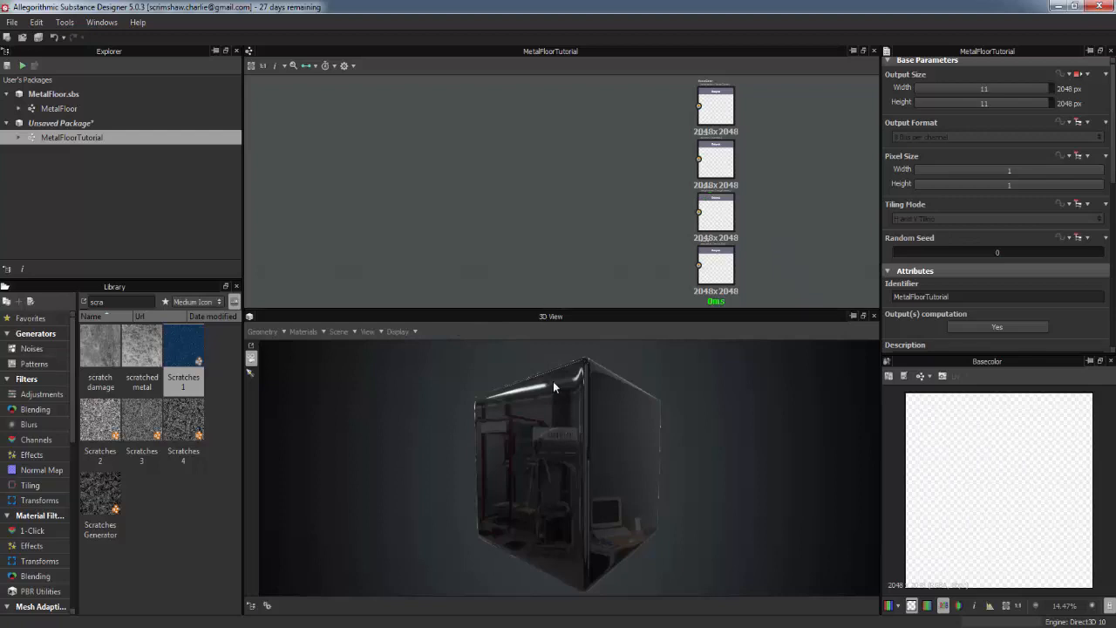
{"action": "left_click_drag", "start_coordinate": [577, 414], "coordinate": [583, 441]}
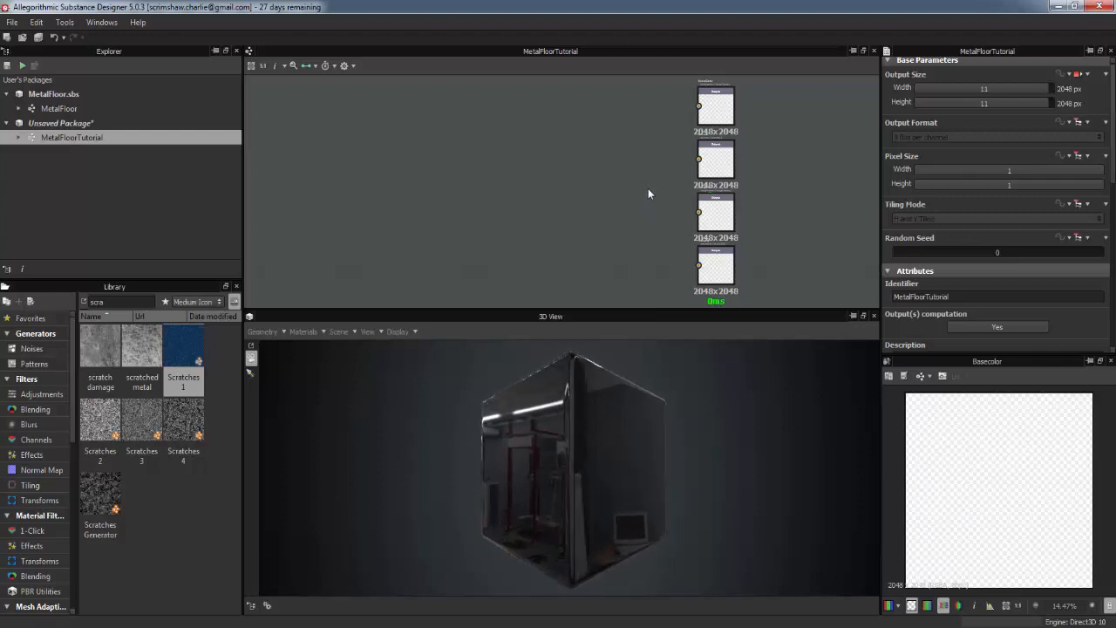
{"action": "left_click_drag", "start_coordinate": [601, 523], "coordinate": [574, 440]}
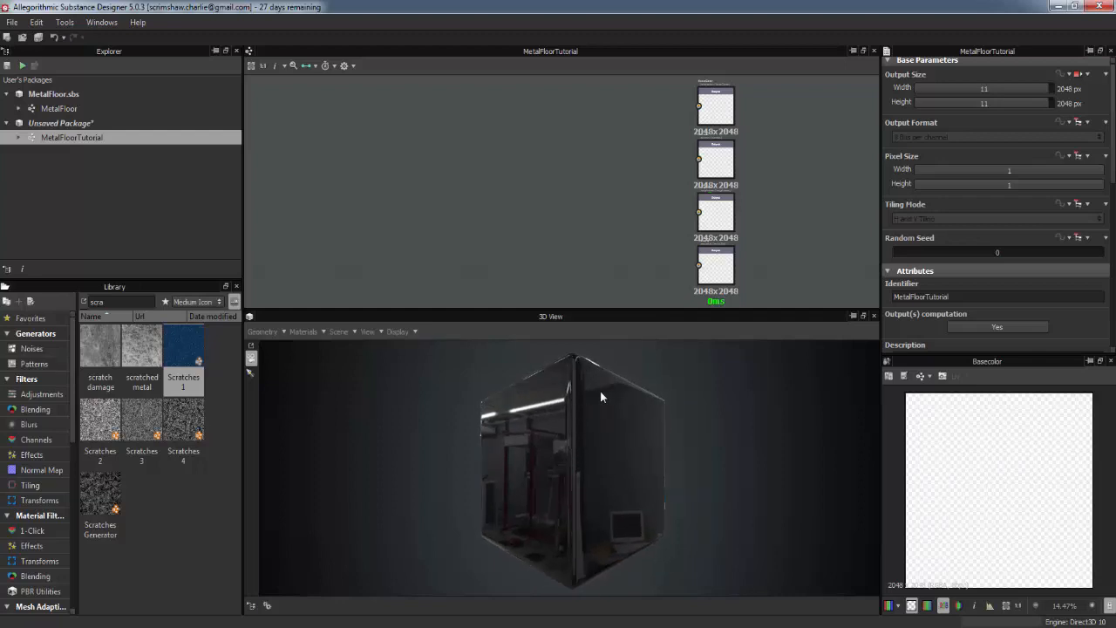
{"action": "left_click_drag", "start_coordinate": [594, 377], "coordinate": [590, 369]}
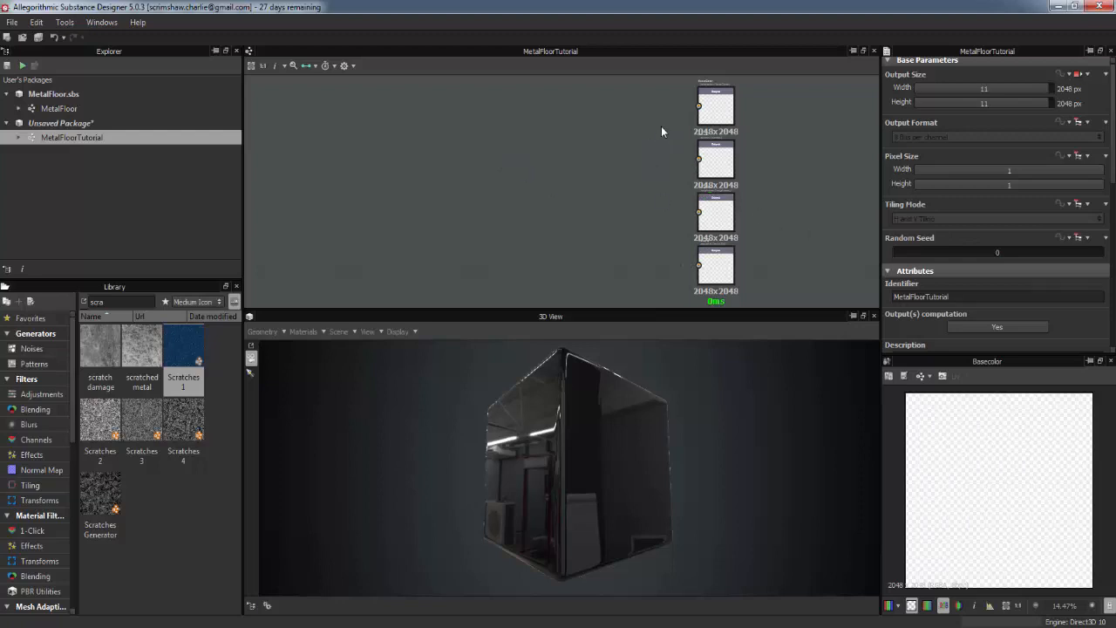
{"action": "middle_click_drag", "start_coordinate": [661, 128], "coordinate": [714, 122]}
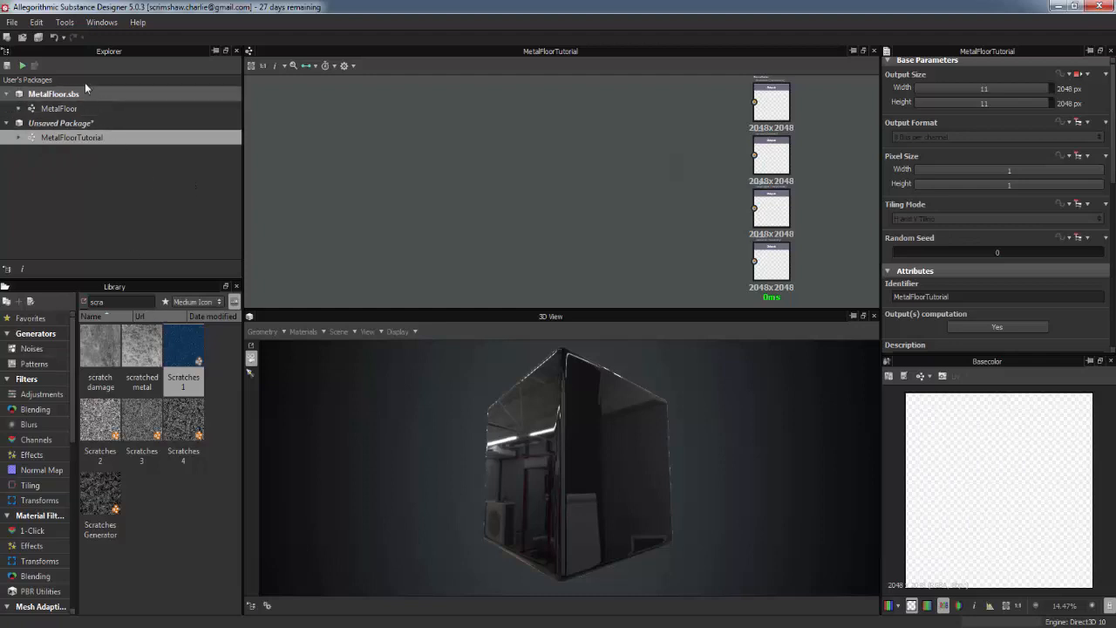
Step: Open the finished MetalFloor graph to view its material on the cube, and return to the MetalFloorTutorial graph
{"action": "left_click", "coordinate": [93, 147]}
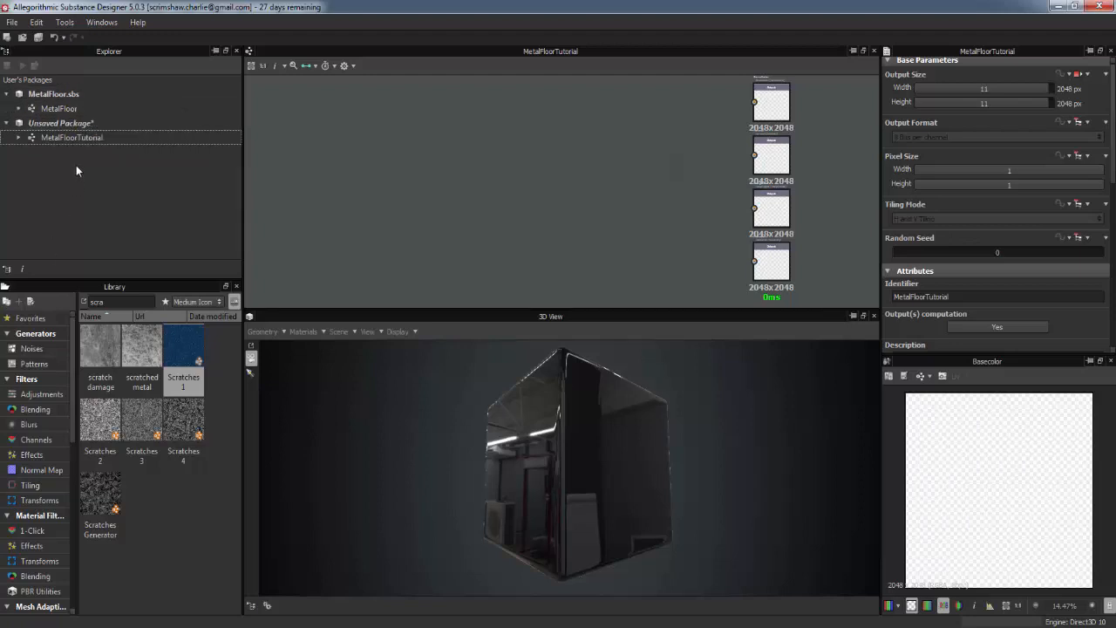
{"action": "double_click", "coordinate": [74, 108]}
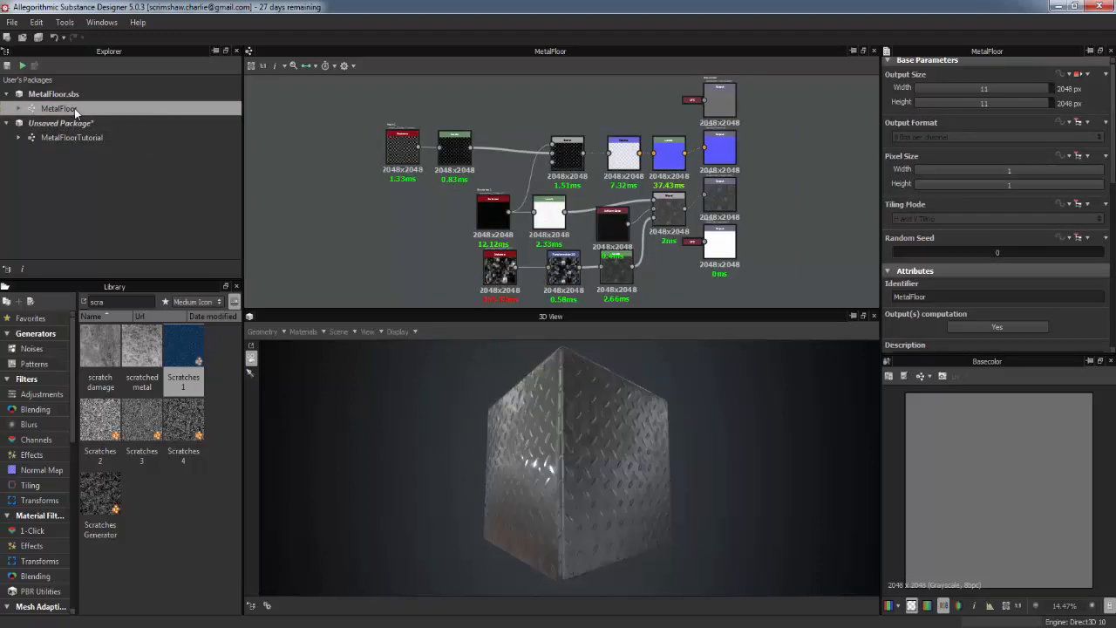
{"action": "left_click_drag", "start_coordinate": [528, 497], "coordinate": [571, 436]}
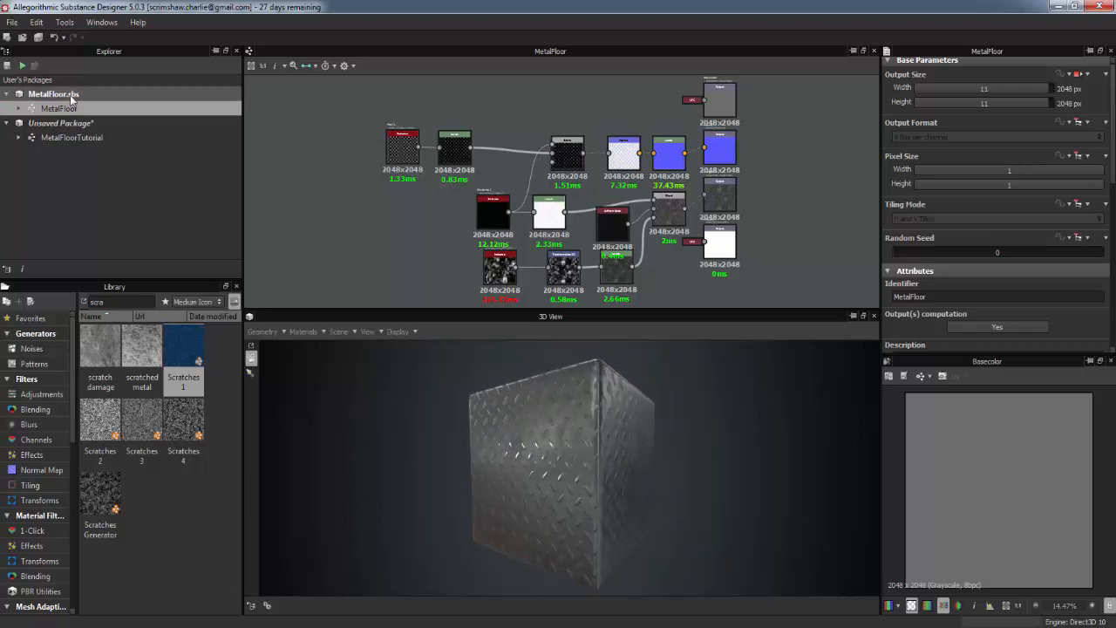
{"action": "double_click", "coordinate": [70, 137]}
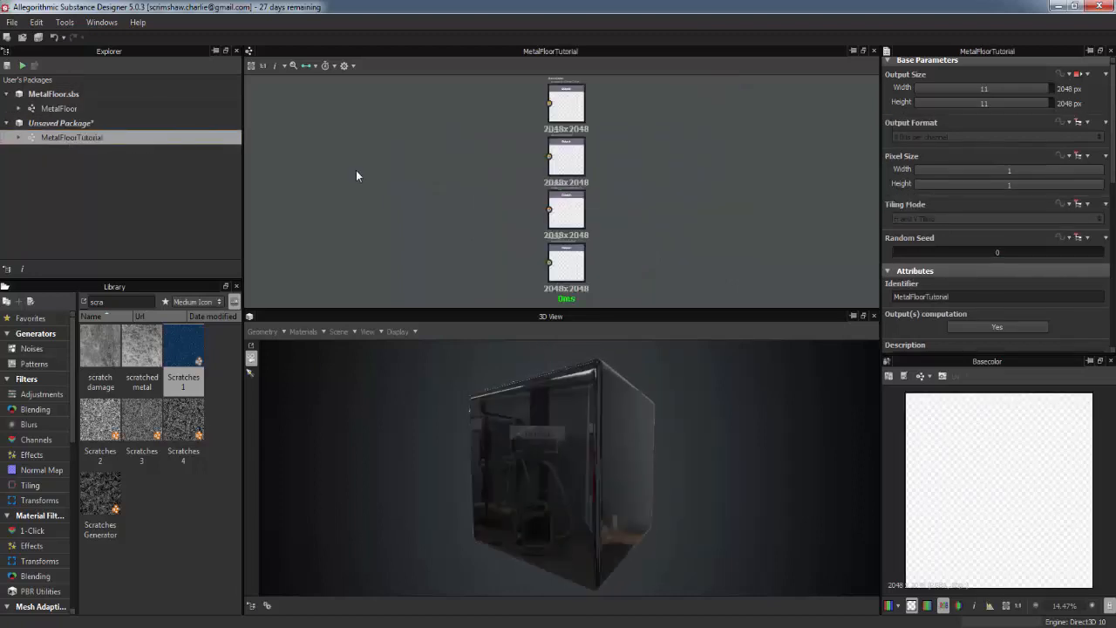
{"action": "left_click_drag", "start_coordinate": [572, 519], "coordinate": [554, 491]}
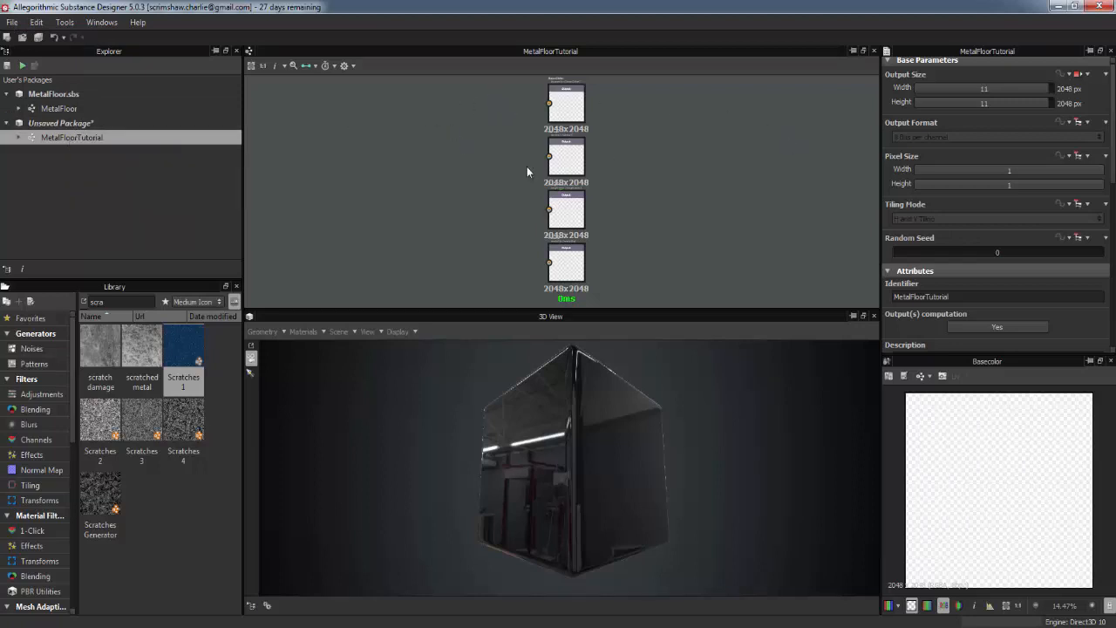
{"action": "middle_click_drag", "start_coordinate": [528, 170], "coordinate": [636, 161]}
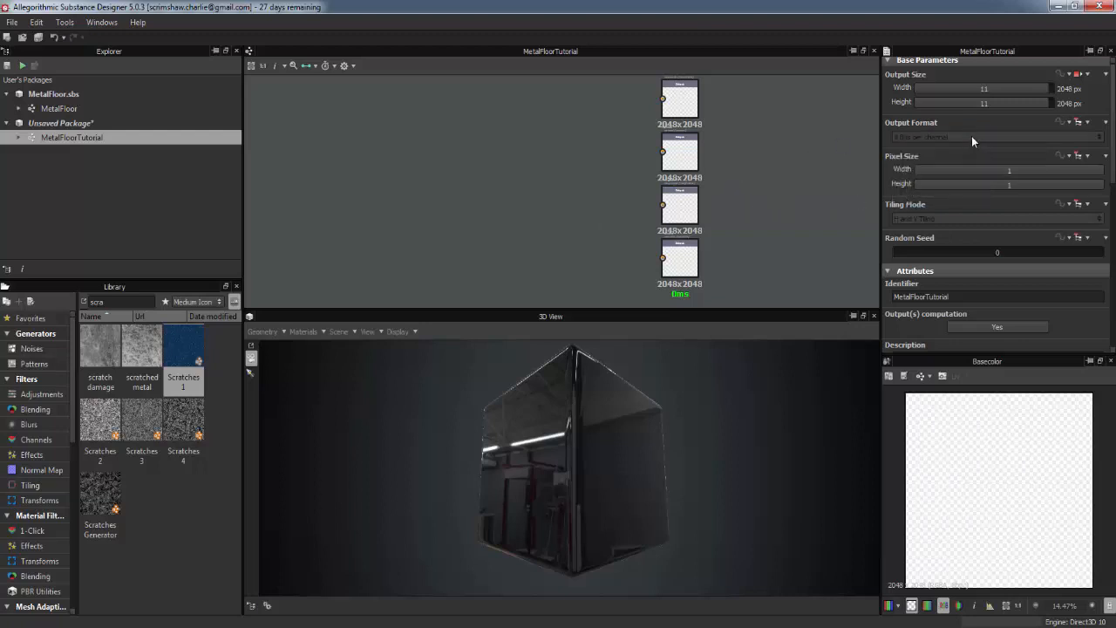
Step: Examine the graph's parameters and output images, and the Base Color output node's attributes and usage
{"action": "scroll", "coordinate": [973, 144], "scroll_direction": "down", "scroll_amount": 10}
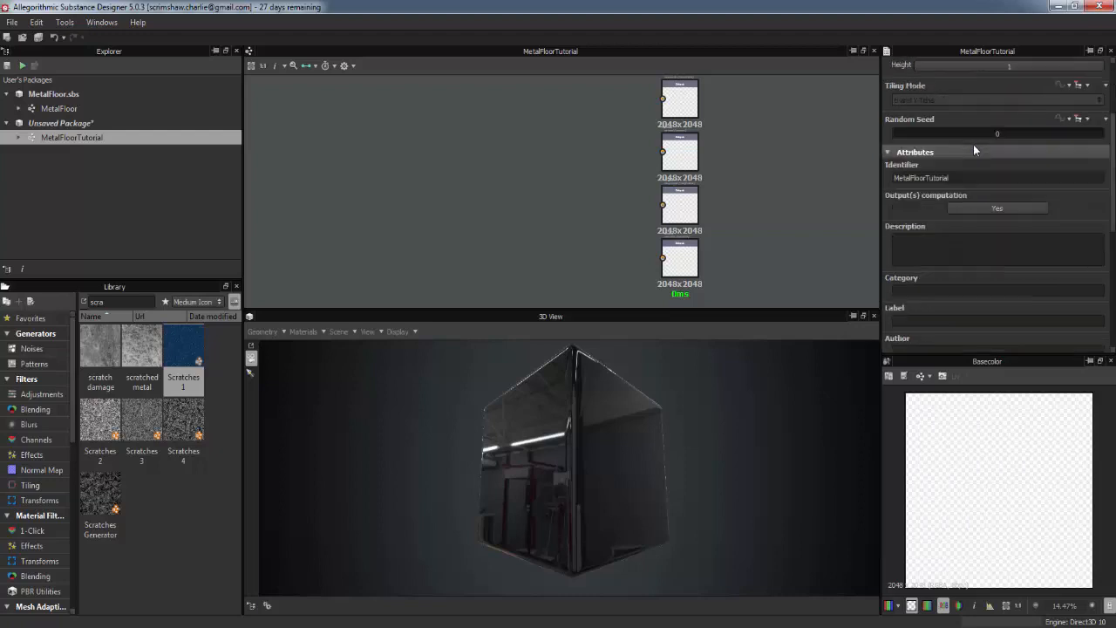
{"action": "scroll", "coordinate": [974, 148], "scroll_direction": "down", "scroll_amount": 1}
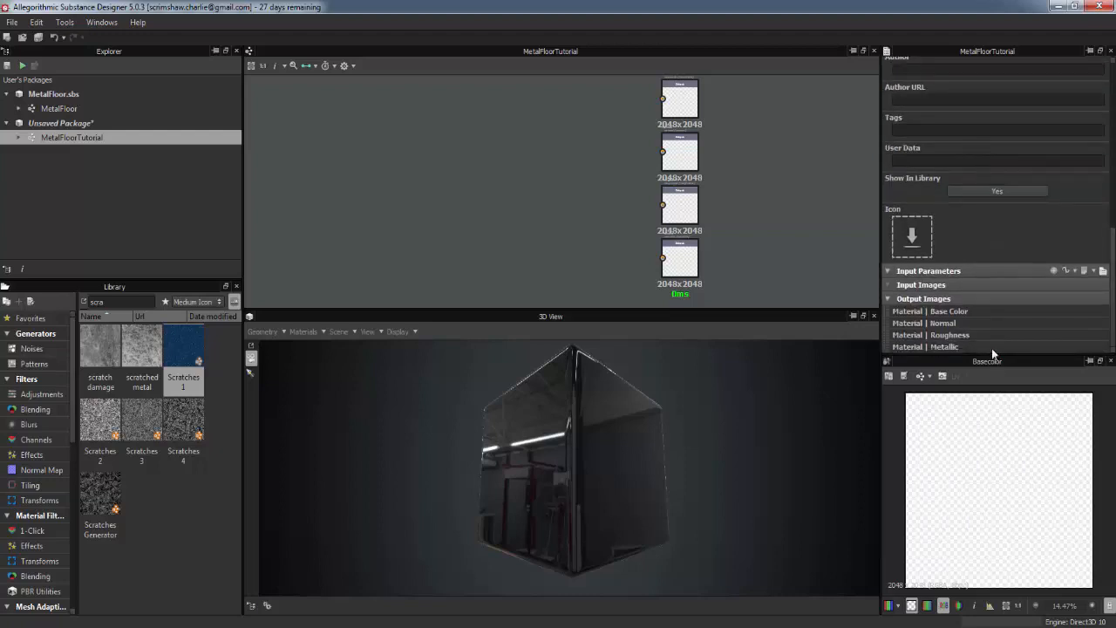
{"action": "scroll", "coordinate": [992, 332], "scroll_direction": "up", "scroll_amount": 10}
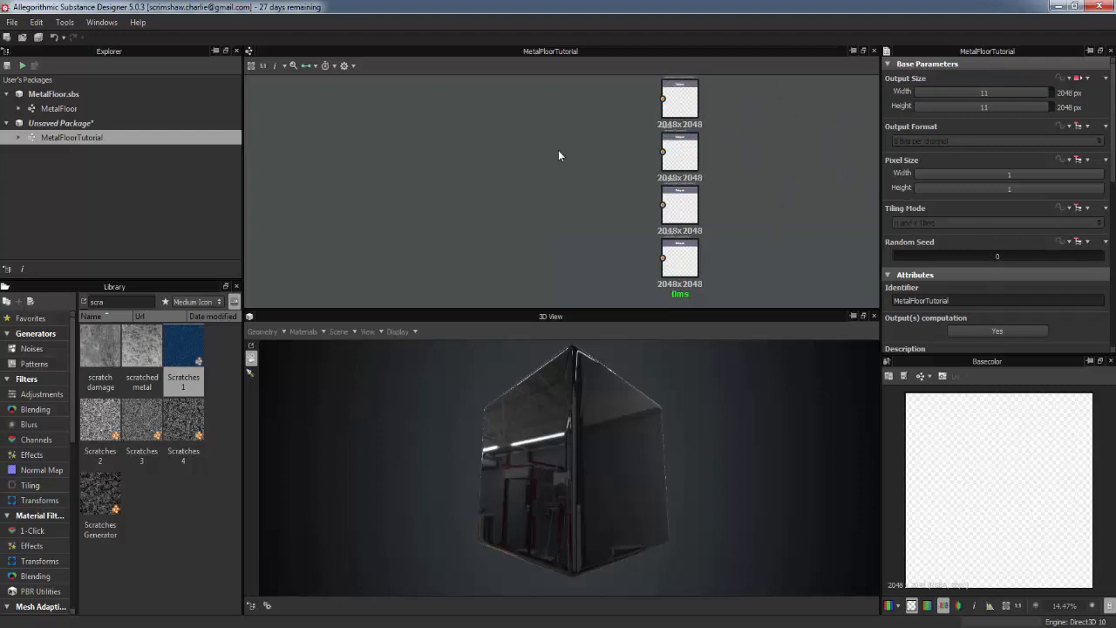
{"action": "left_click", "coordinate": [683, 96]}
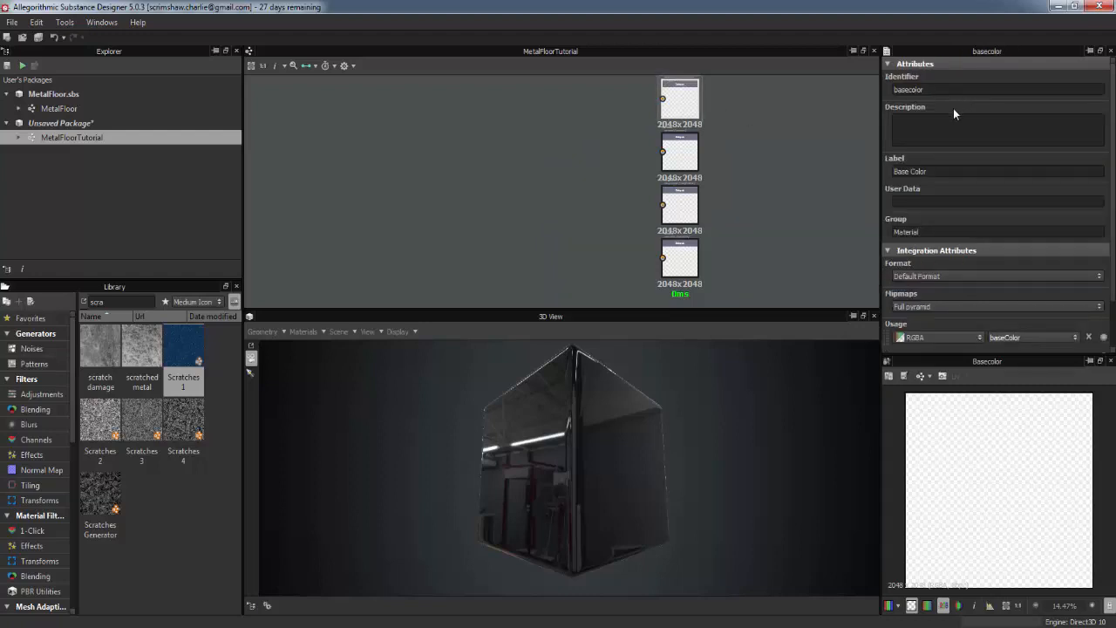
{"action": "scroll", "coordinate": [938, 248], "scroll_direction": "down", "scroll_amount": 2}
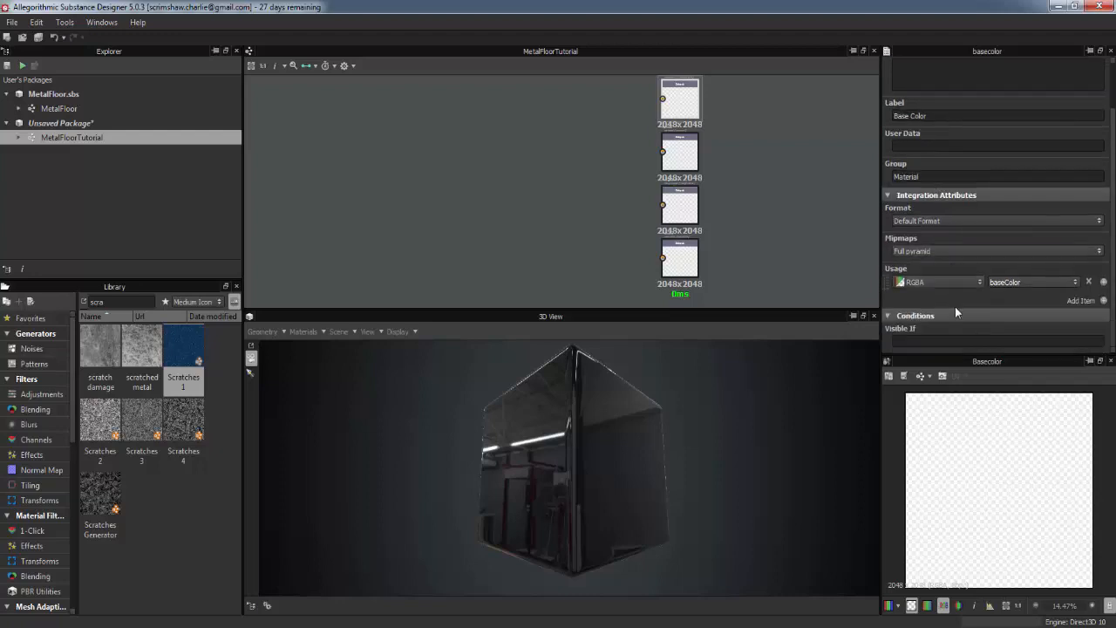
Step: Switch the 3D view's preview geometry to the Cylinder primitive and inspect it from another angle
{"action": "scroll", "coordinate": [955, 306], "scroll_direction": "up", "scroll_amount": 2}
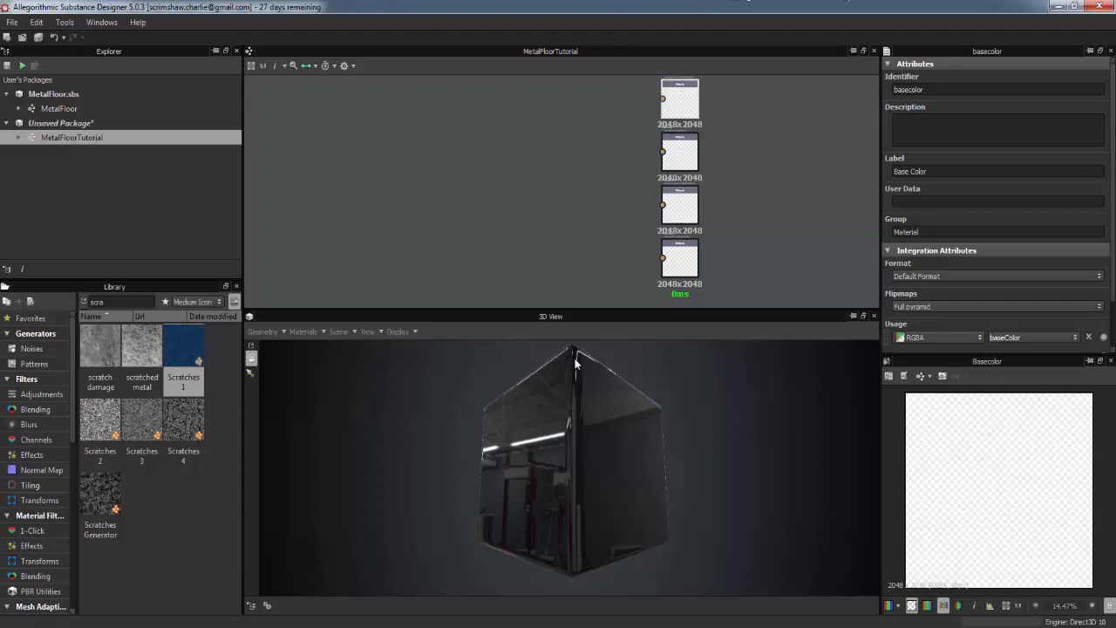
{"action": "left_click_drag", "start_coordinate": [553, 471], "coordinate": [588, 412]}
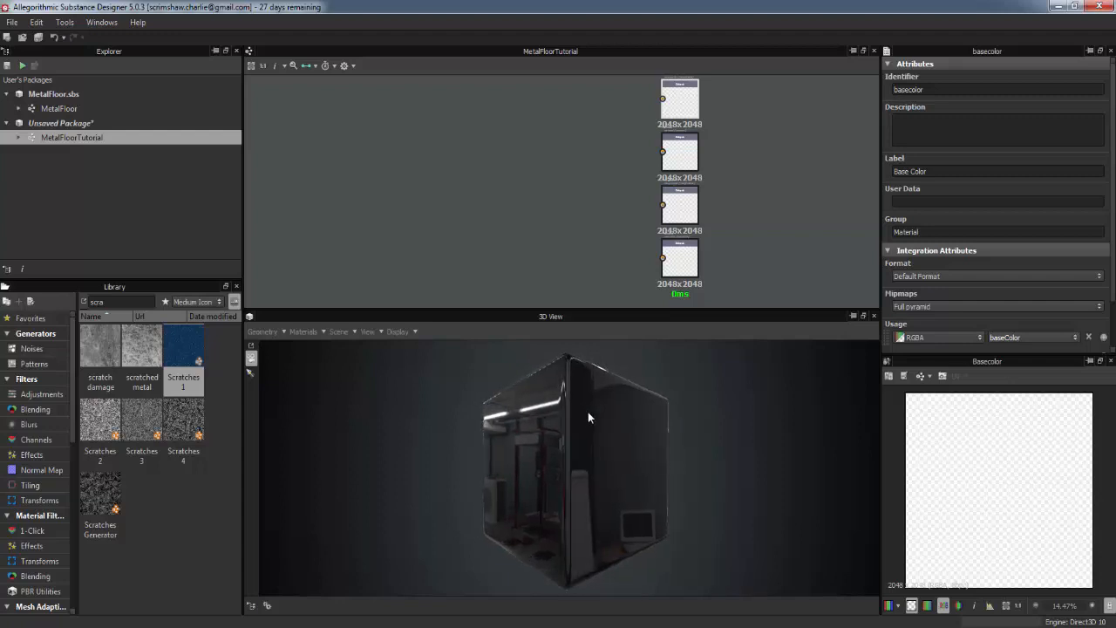
{"action": "left_click", "coordinate": [264, 332]}
{"action": "mouse_move", "coordinate": [277, 347]}
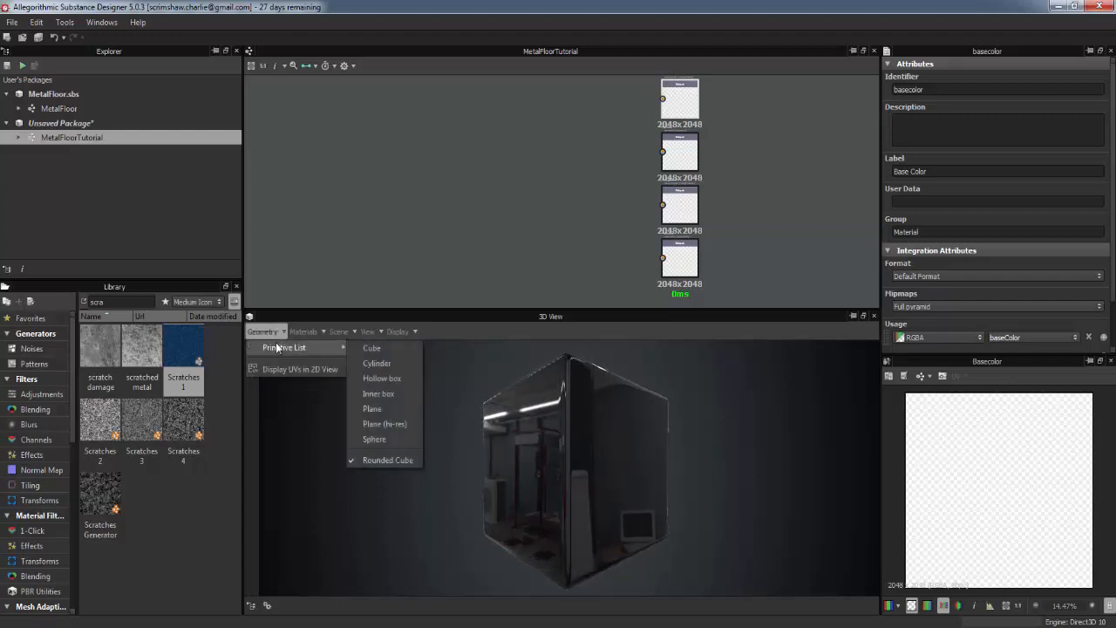
{"action": "left_click", "coordinate": [374, 363]}
{"action": "left_click_drag", "start_coordinate": [704, 410], "coordinate": [684, 433]}
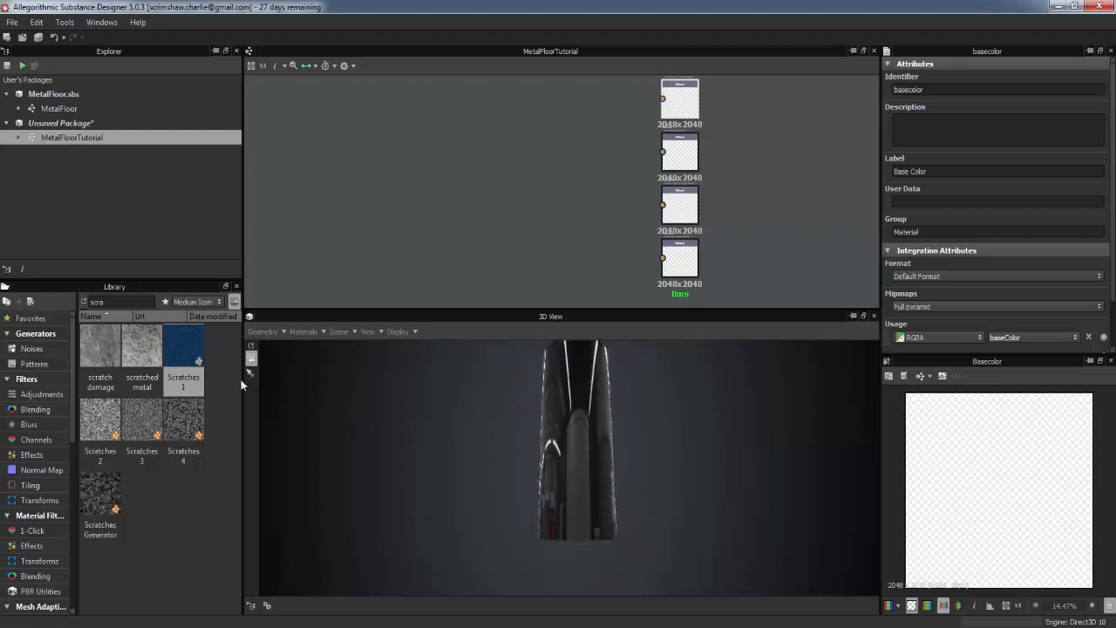
Step: Set the 3D view's preview geometry back to Rounded Cube and orbit around it
{"action": "left_click", "coordinate": [264, 331]}
{"action": "mouse_move", "coordinate": [300, 349]}
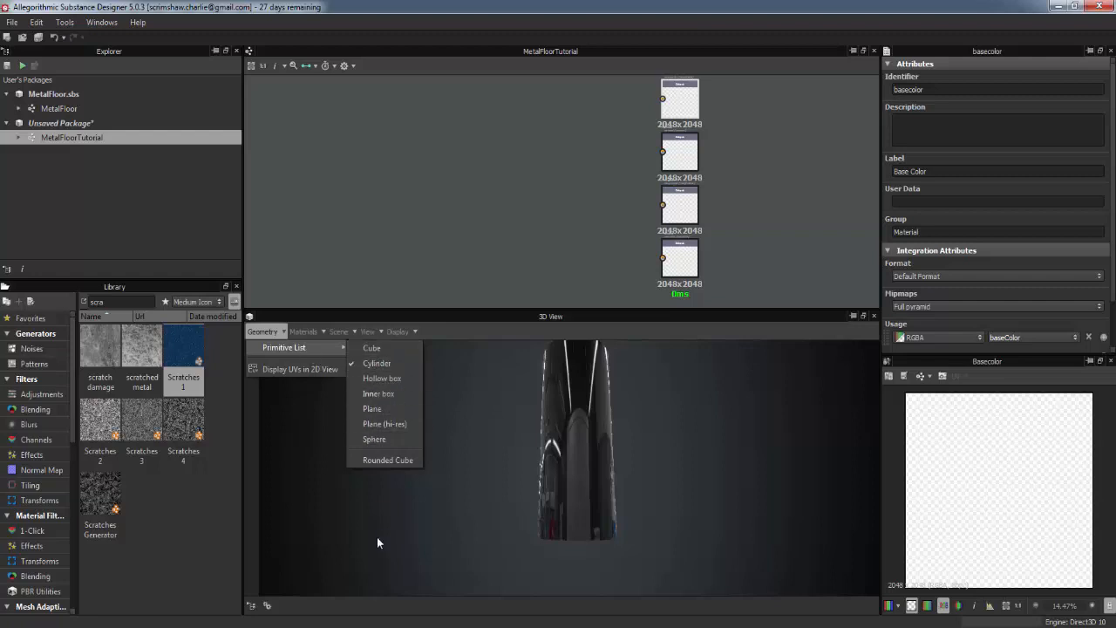
{"action": "left_click", "coordinate": [384, 461]}
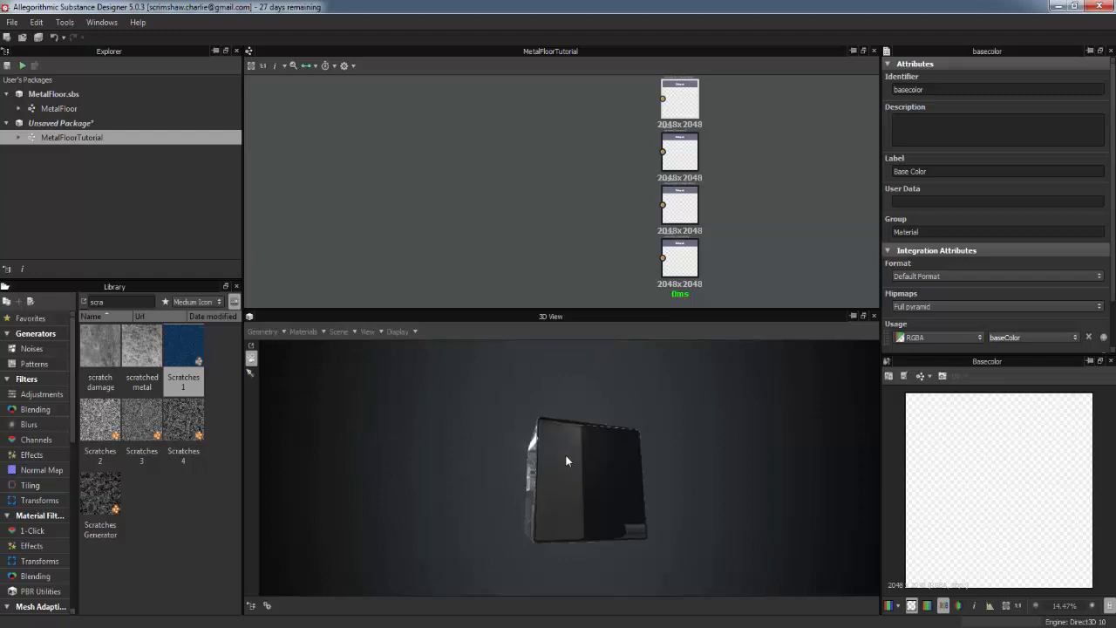
{"action": "left_click_drag", "start_coordinate": [565, 454], "coordinate": [582, 471]}
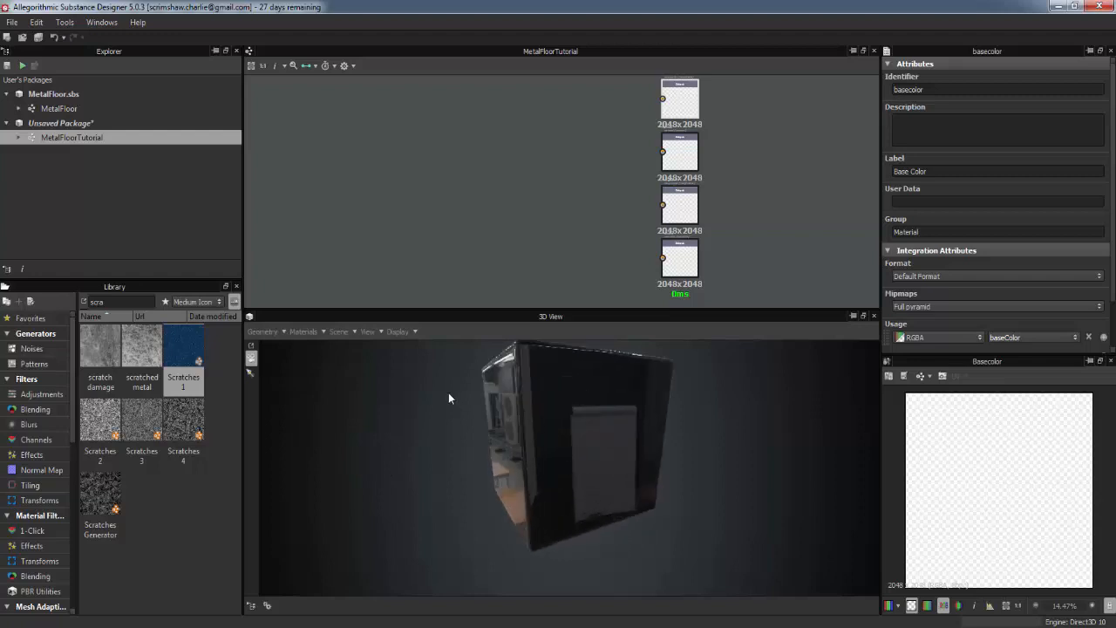
{"action": "left_click_drag", "start_coordinate": [533, 416], "coordinate": [556, 406]}
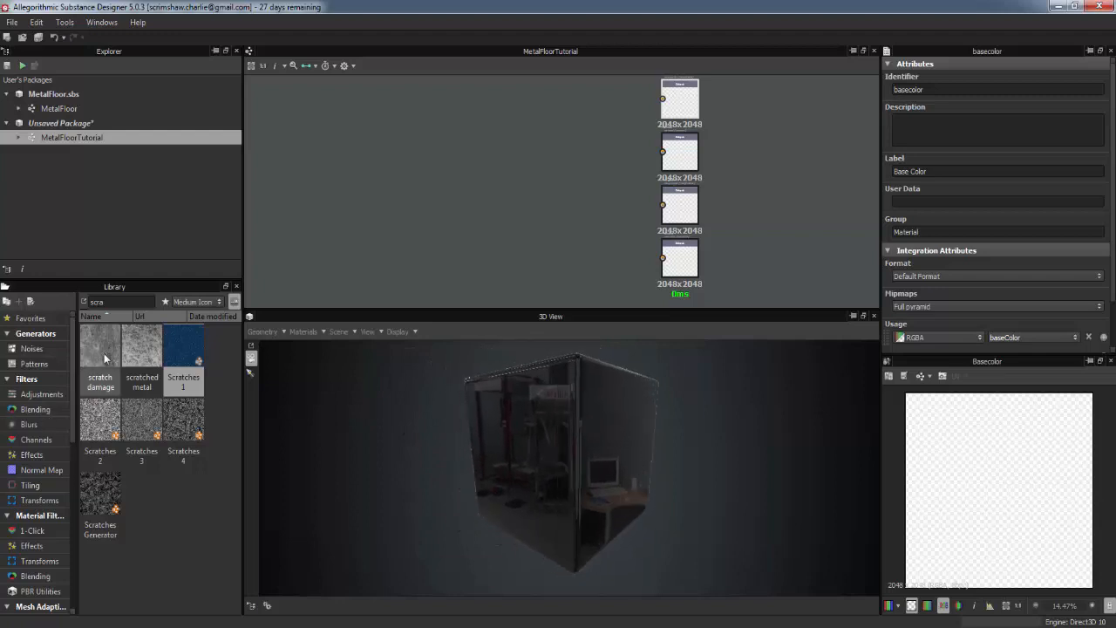
Step: Clear the search text in the library so all resources are listed
{"action": "left_click", "coordinate": [134, 545]}
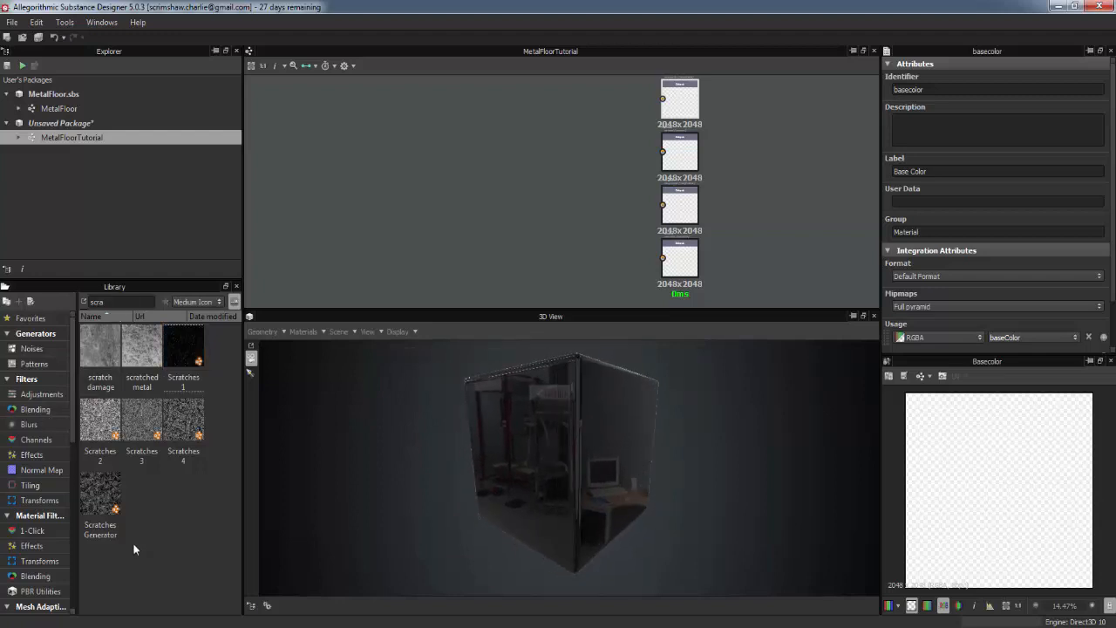
{"action": "double_click", "coordinate": [119, 303]}
{"action": "key", "text": "BackSpace"}
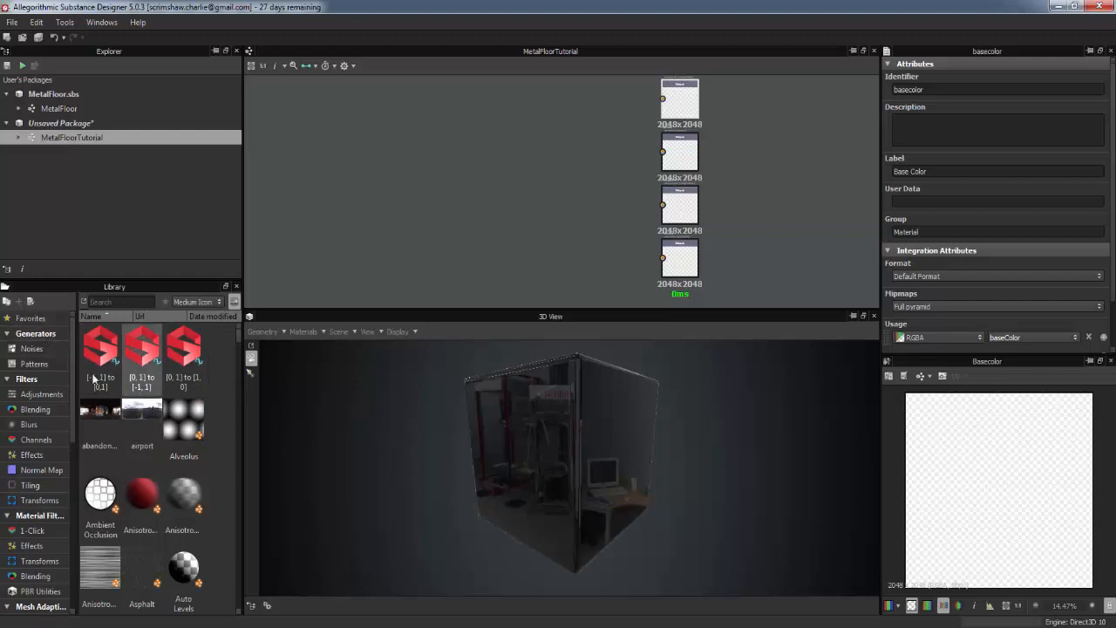
Step: Browse the library's Generators, Filters, Material Filters and Mesh Adaptive categories
{"action": "left_click", "coordinate": [24, 338]}
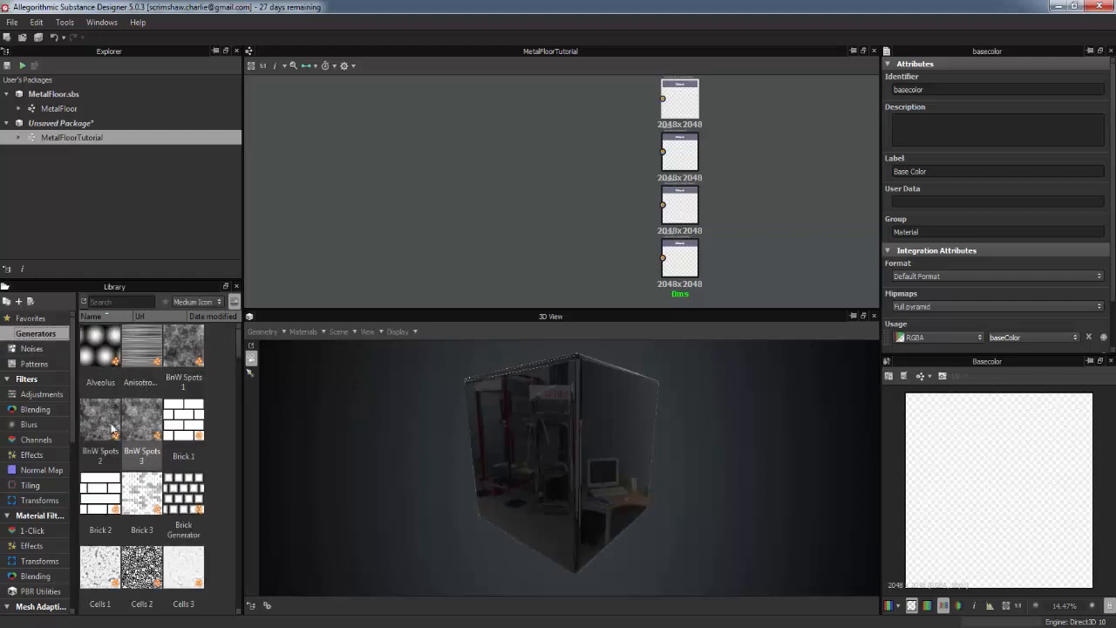
{"action": "left_click", "coordinate": [28, 379]}
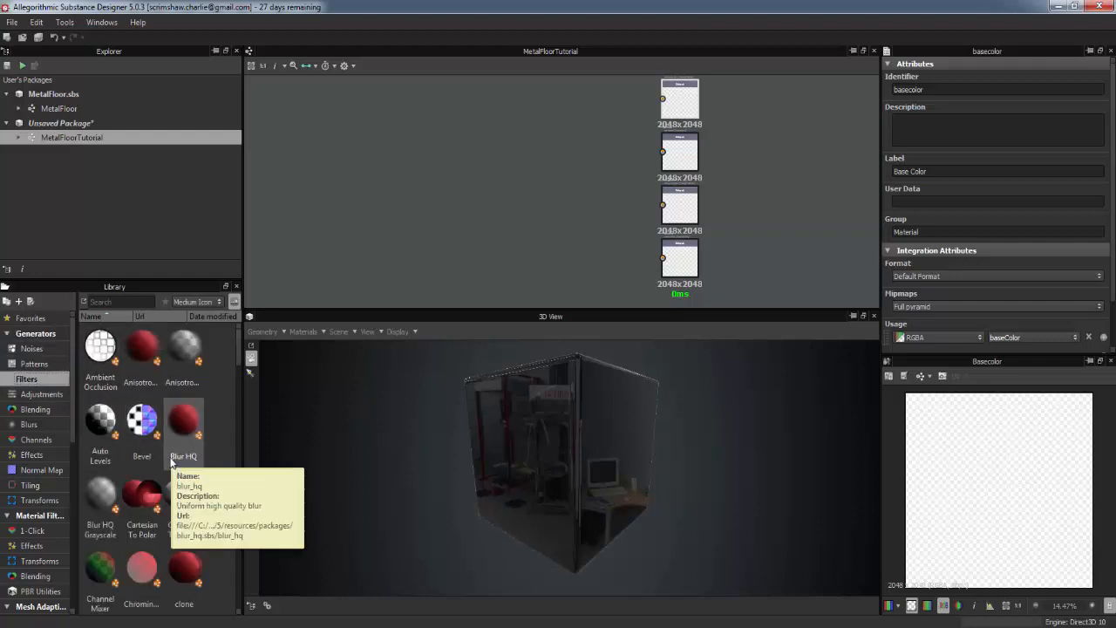
{"action": "scroll", "coordinate": [56, 478], "scroll_direction": "down", "scroll_amount": 1}
{"action": "left_click", "coordinate": [43, 472]}
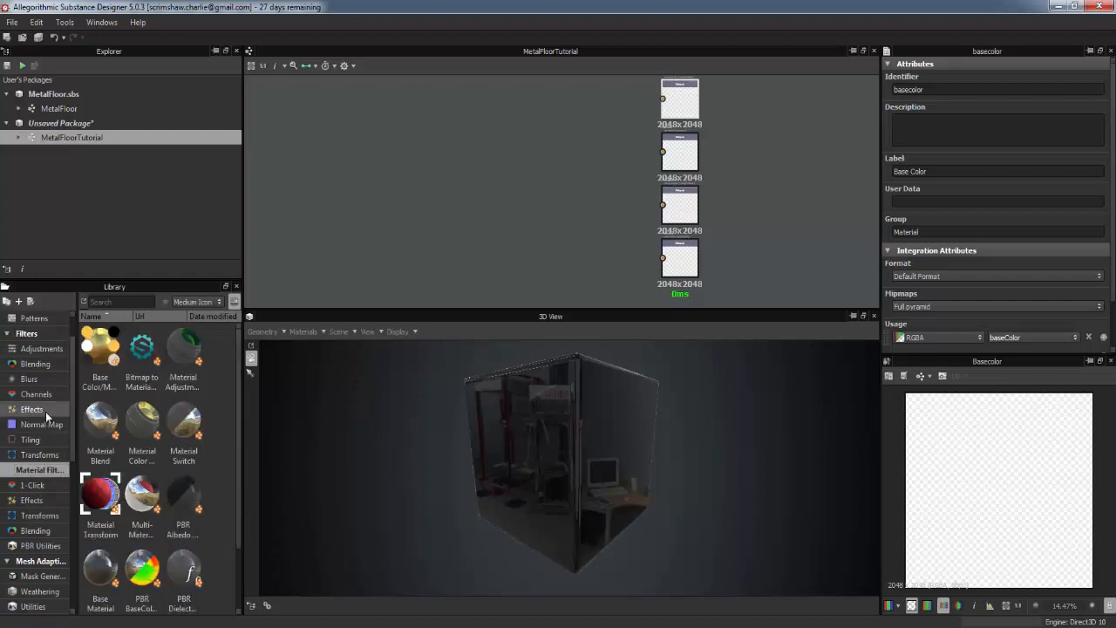
{"action": "left_click", "coordinate": [39, 563]}
{"action": "scroll", "coordinate": [96, 488], "scroll_direction": "down", "scroll_amount": 4}
{"action": "scroll", "coordinate": [44, 563], "scroll_direction": "down", "scroll_amount": 5}
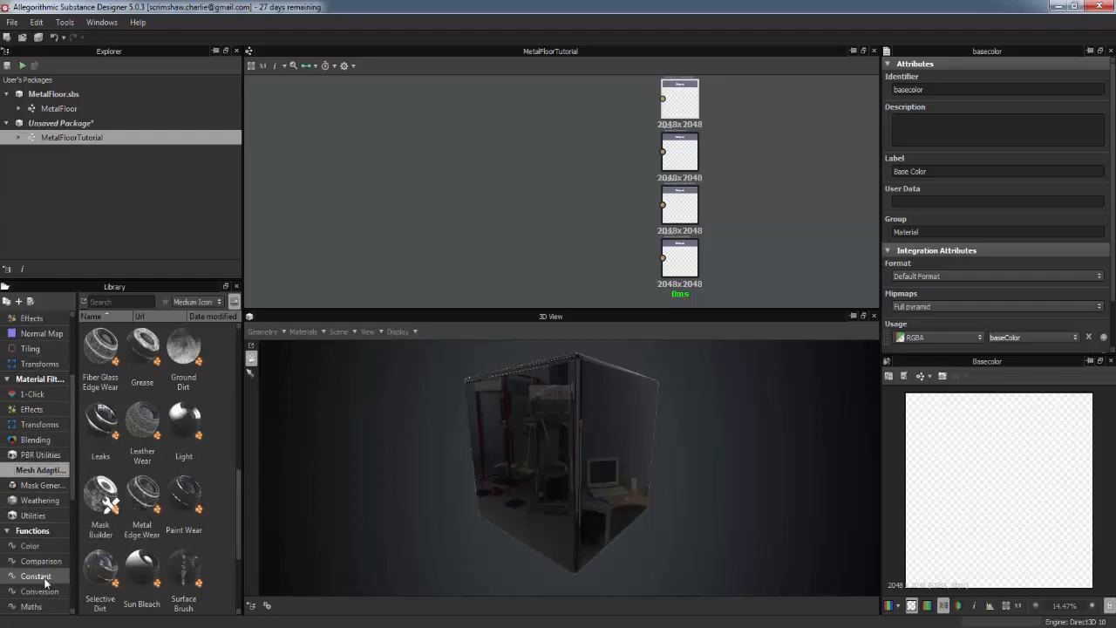
{"action": "scroll", "coordinate": [47, 515], "scroll_direction": "down", "scroll_amount": 3}
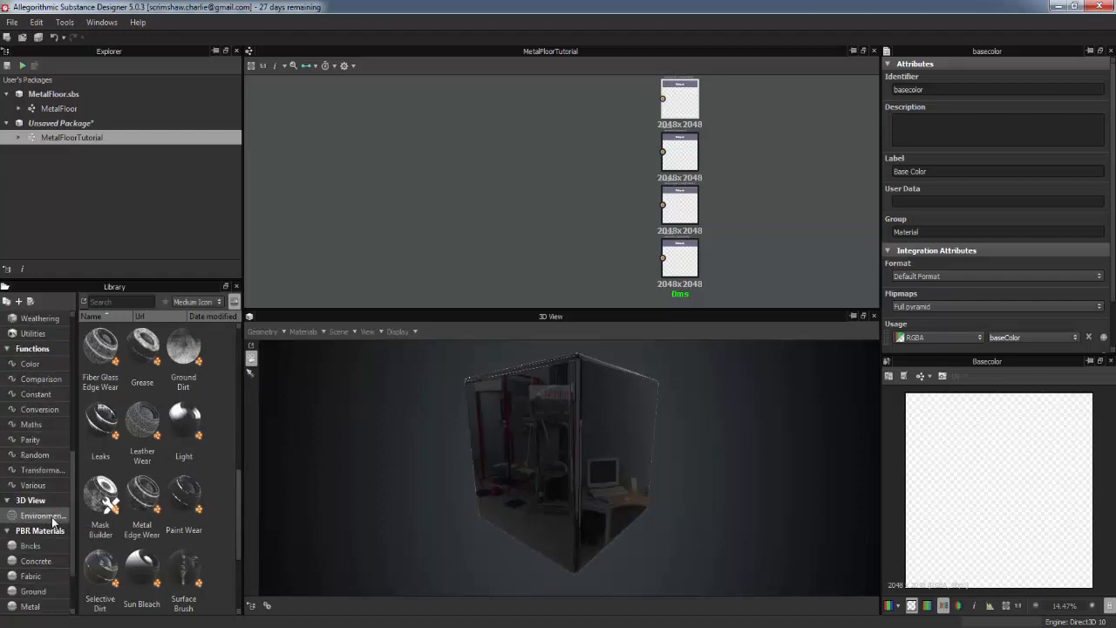
Step: Show the library's 3D View environment maps and look through the available ones
{"action": "left_click", "coordinate": [53, 518]}
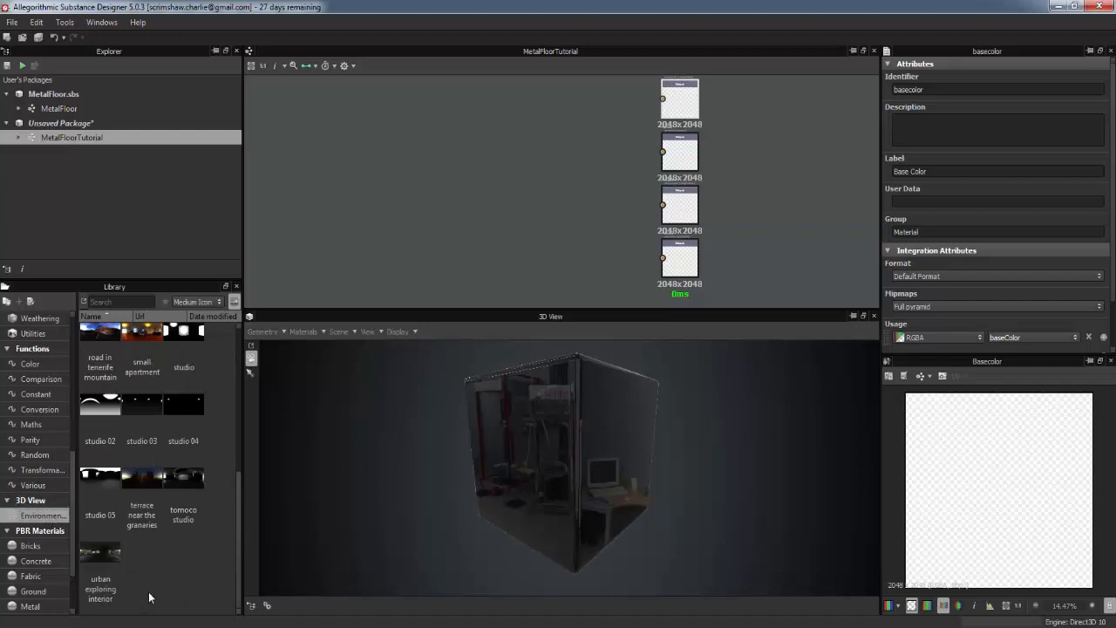
{"action": "scroll", "coordinate": [149, 593], "scroll_direction": "up", "scroll_amount": 5}
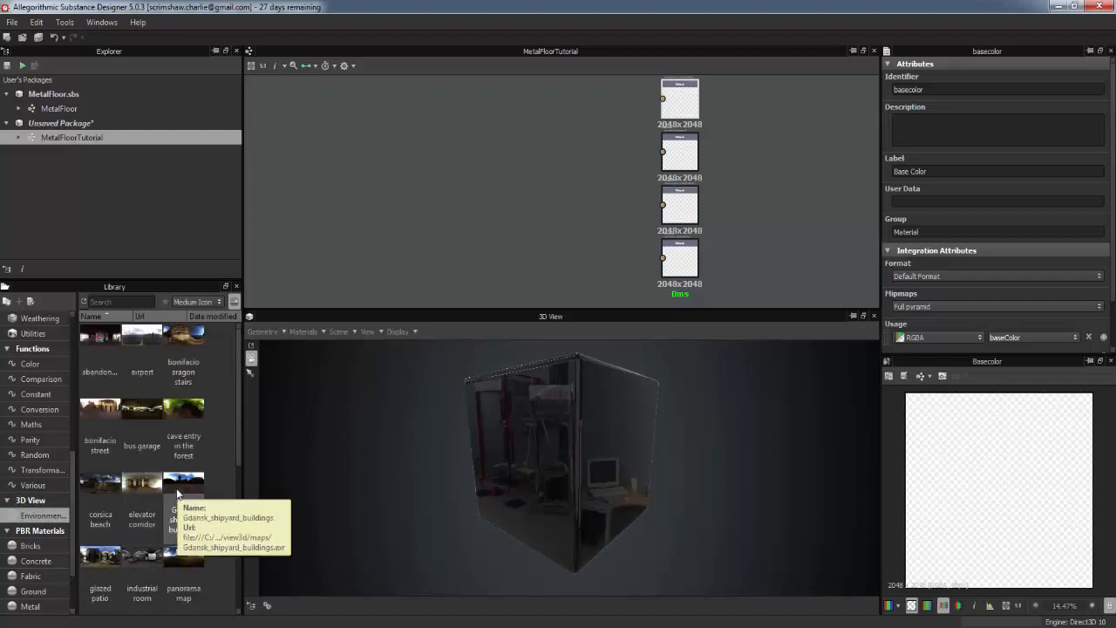
{"action": "scroll", "coordinate": [156, 538], "scroll_direction": "down", "scroll_amount": 3}
{"action": "scroll", "coordinate": [183, 424], "scroll_direction": "up", "scroll_amount": 3}
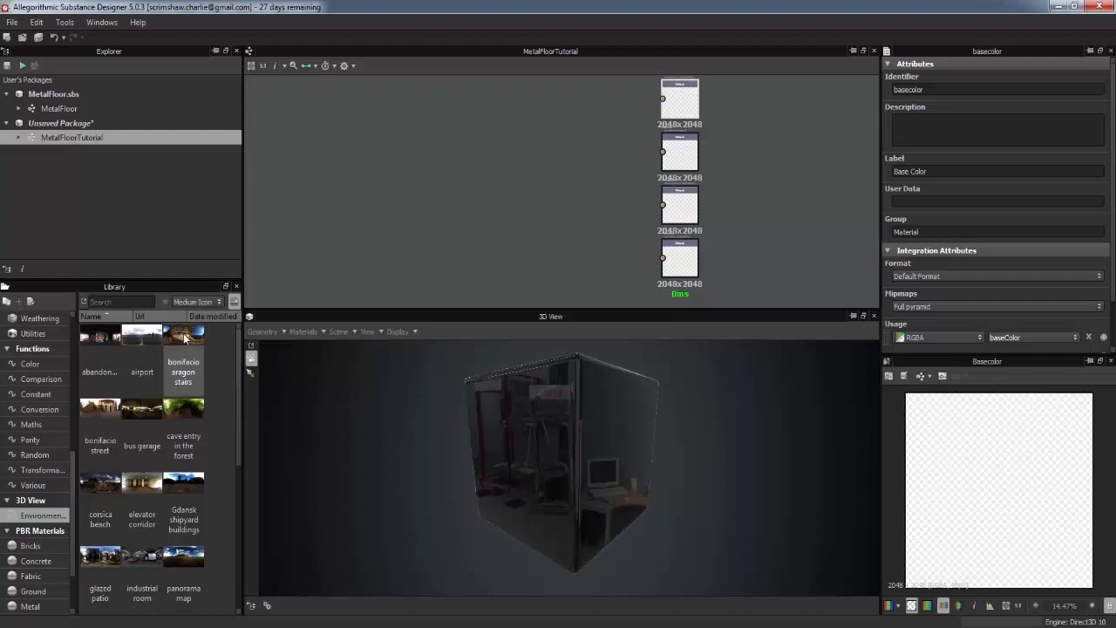
Step: Apply the bonifacio aragon stairs environment map to the 3D view and inspect the cube's reflections
{"action": "left_click_drag", "start_coordinate": [184, 339], "coordinate": [380, 424]}
{"action": "left_click_drag", "start_coordinate": [544, 451], "coordinate": [600, 416]}
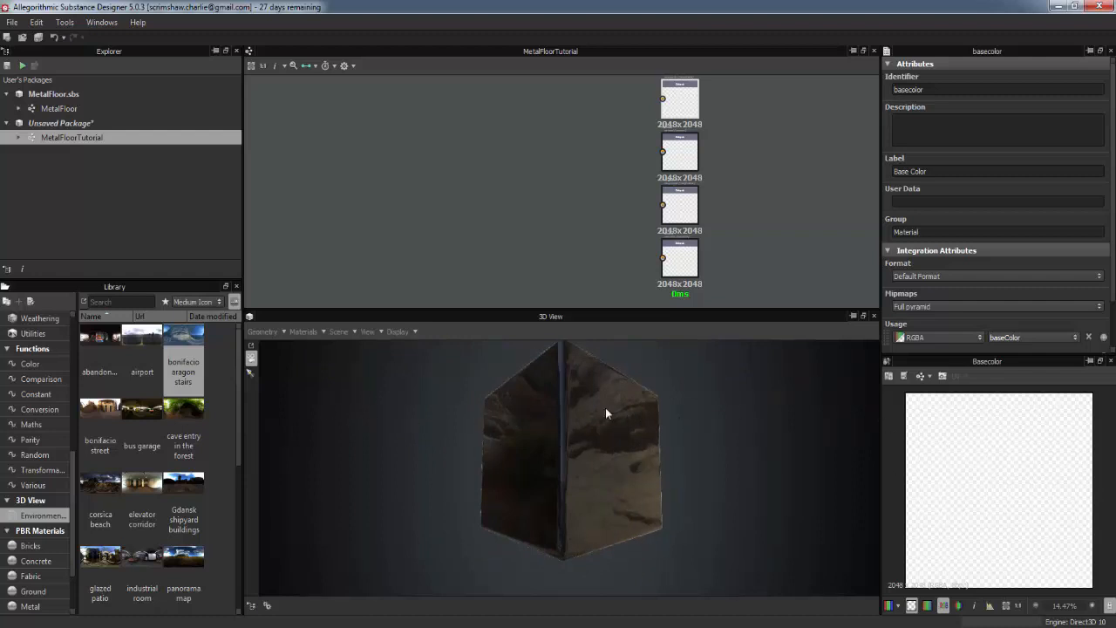
{"action": "mouse_move", "coordinate": [654, 441]}
{"action": "left_mouse_down"}
{"action": "mouse_move", "coordinate": [659, 460]}
{"action": "mouse_move", "coordinate": [653, 447]}
{"action": "mouse_move", "coordinate": [651, 455]}
{"action": "left_mouse_up"}
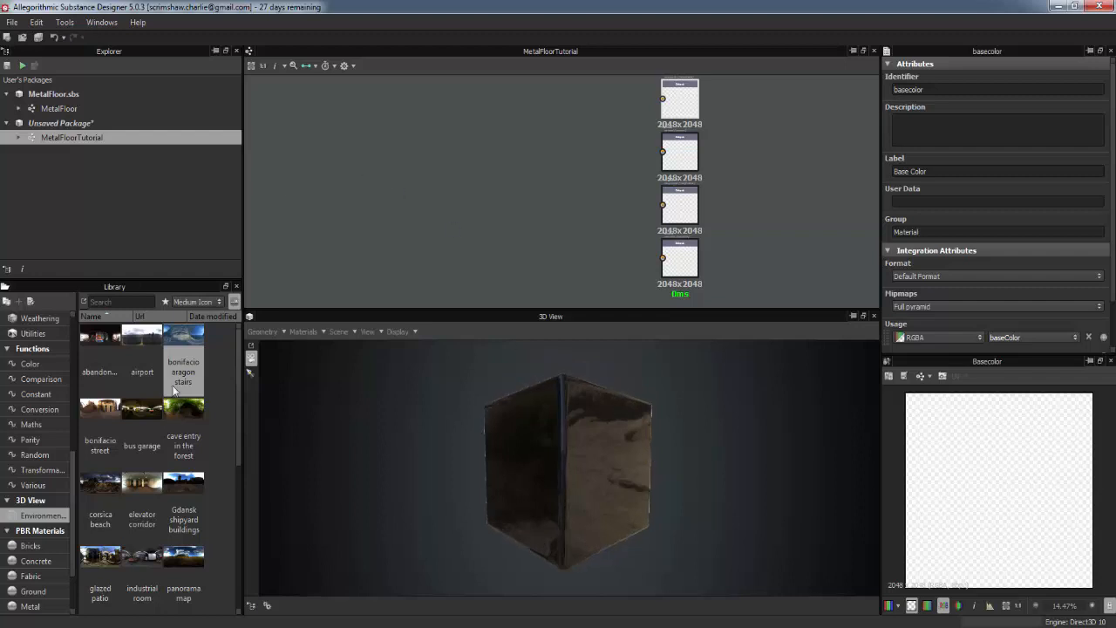
Step: Apply the first environment map in the library, "abandon...", to the 3D view and inspect the reflections on the cube
{"action": "scroll", "coordinate": [181, 501], "scroll_direction": "down", "scroll_amount": 4}
{"action": "scroll", "coordinate": [181, 501], "scroll_direction": "up", "scroll_amount": 4}
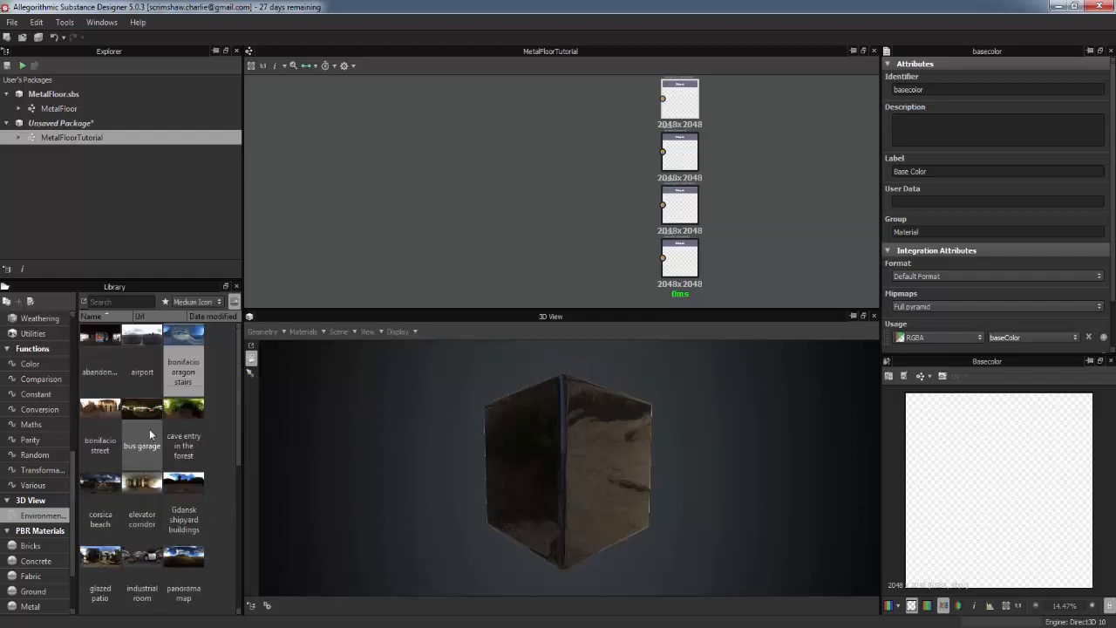
{"action": "left_click_drag", "start_coordinate": [87, 353], "coordinate": [325, 400]}
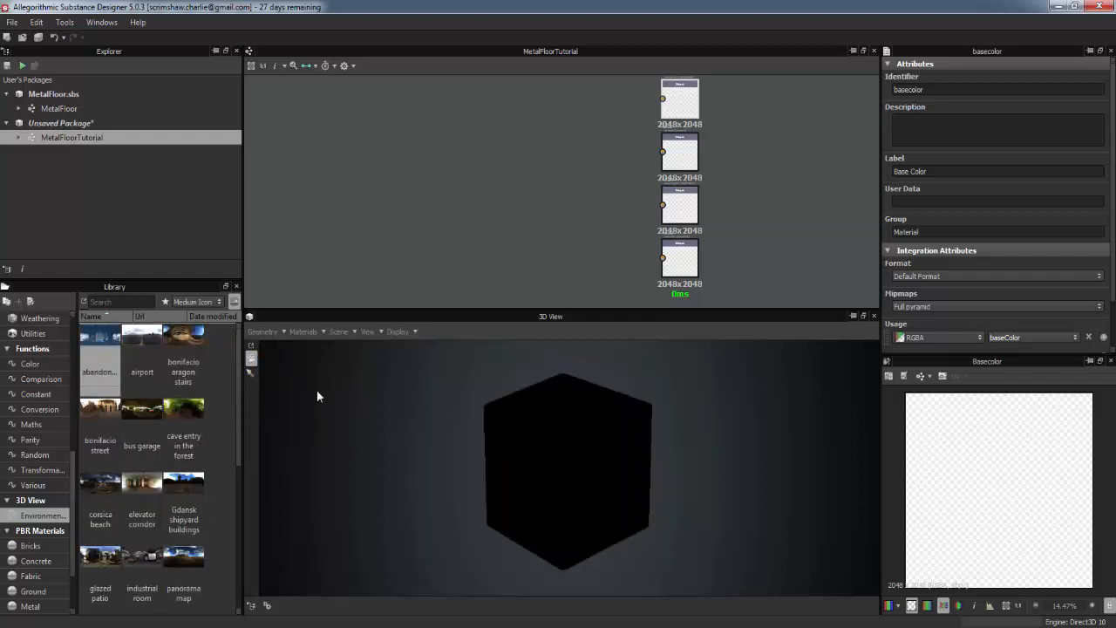
{"action": "left_click_drag", "start_coordinate": [494, 458], "coordinate": [525, 436]}
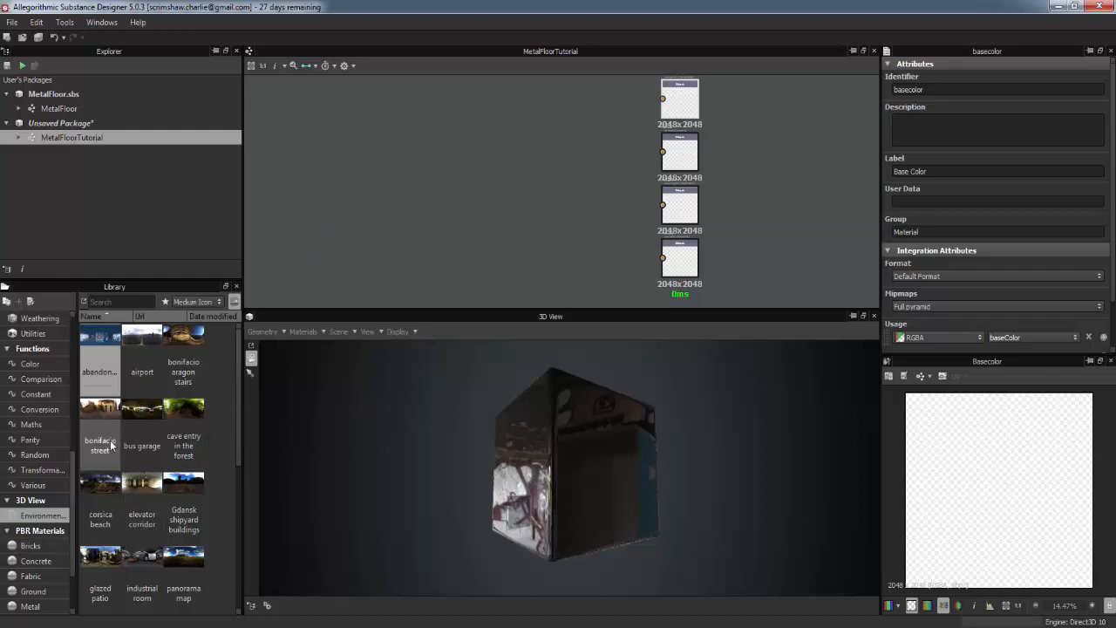
{"action": "scroll", "coordinate": [46, 430], "scroll_direction": "up", "scroll_amount": 5}
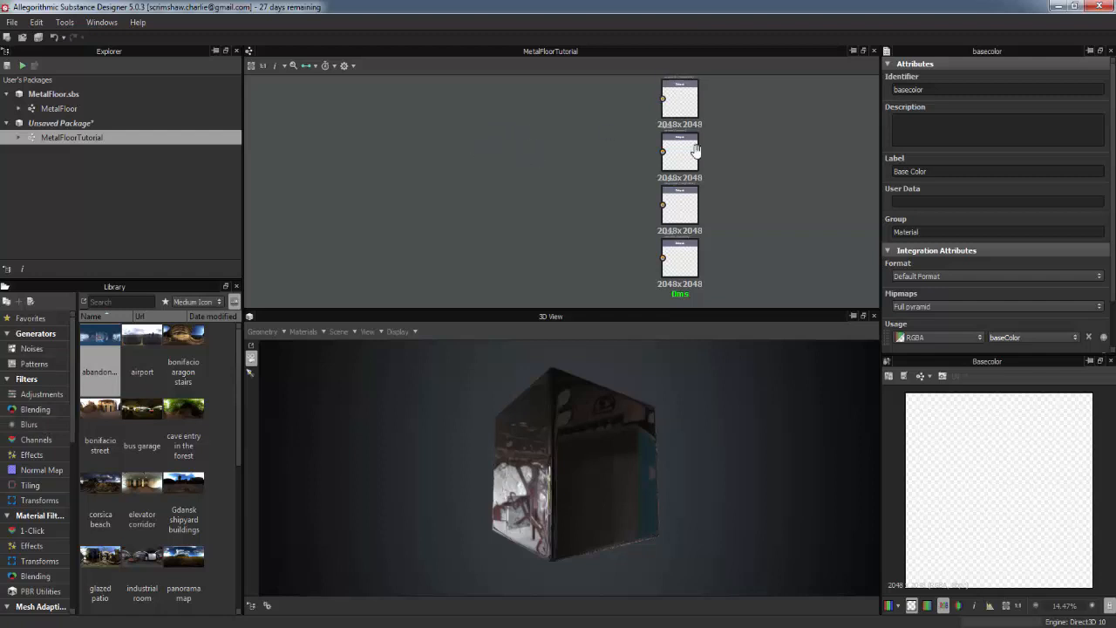
{"action": "scroll", "coordinate": [695, 150], "scroll_direction": "up", "scroll_amount": 4}
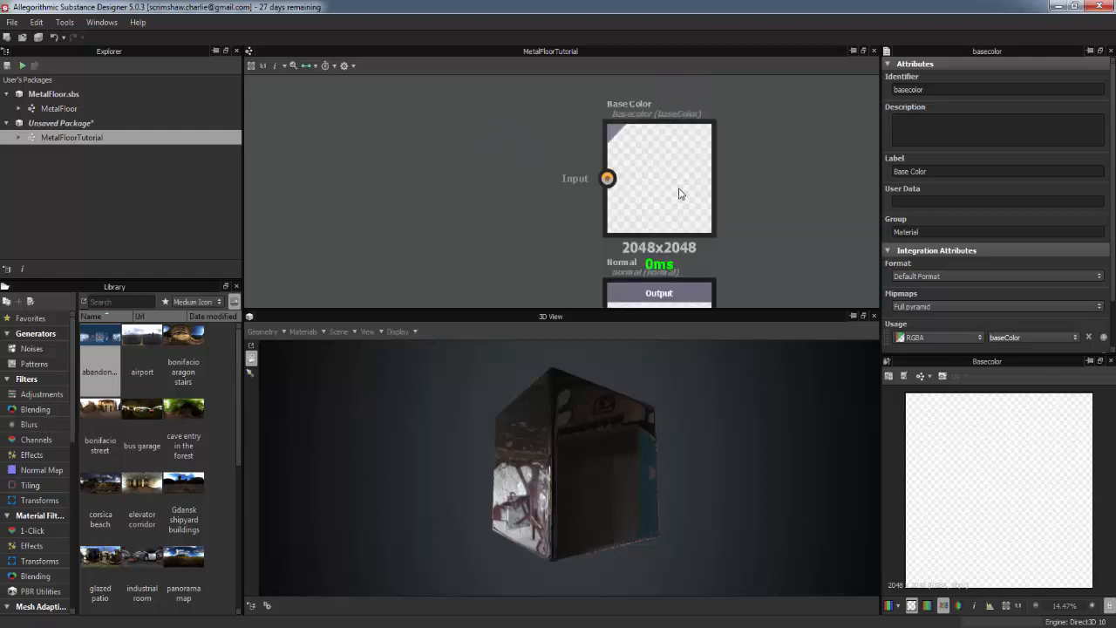
{"action": "scroll", "coordinate": [689, 192], "scroll_direction": "down", "scroll_amount": 5}
{"action": "middle_click_drag", "start_coordinate": [787, 202], "coordinate": [738, 184]}
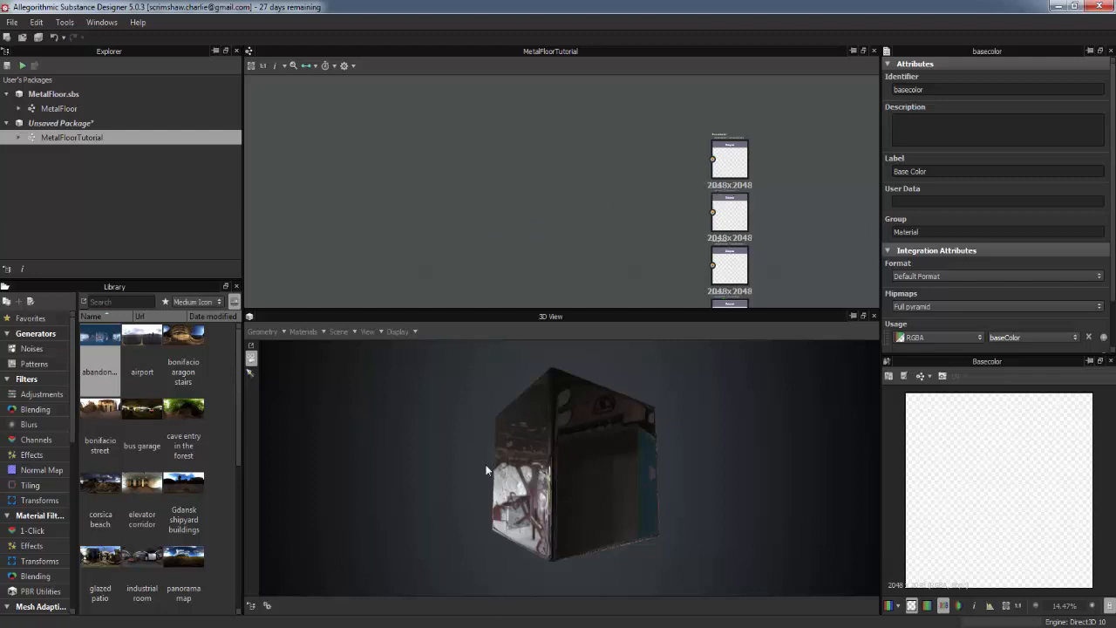
Step: Open the finished MetalFloor graph to examine its floor plate material on the cube, and reopen the MetalFloorTutorial graph
{"action": "left_click_drag", "start_coordinate": [509, 462], "coordinate": [524, 476]}
{"action": "left_click", "coordinate": [41, 109]}
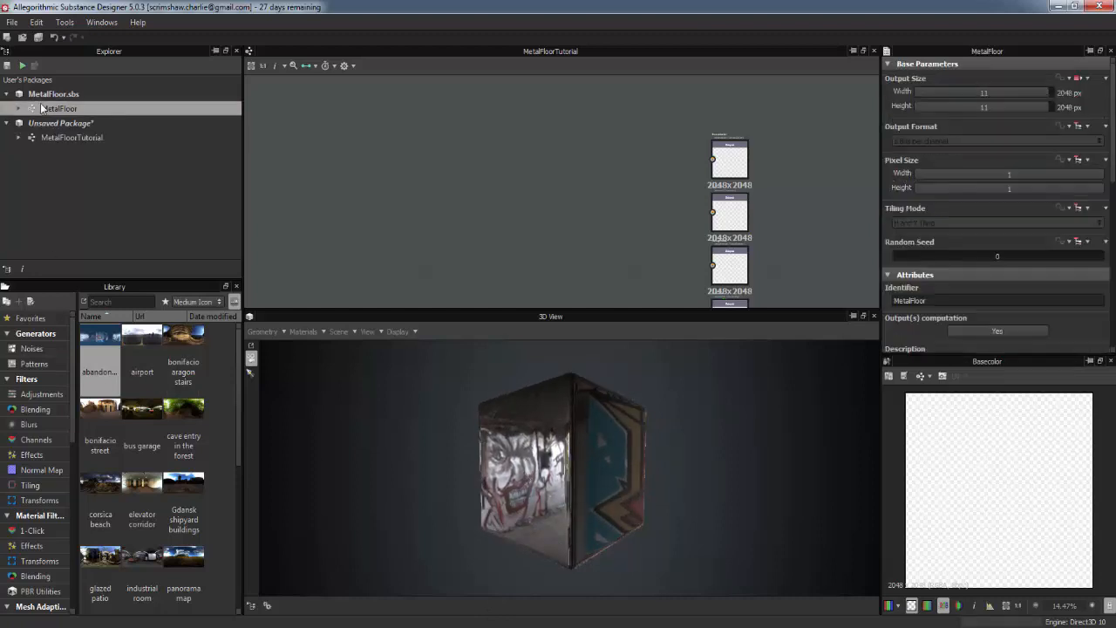
{"action": "double_click", "coordinate": [67, 109]}
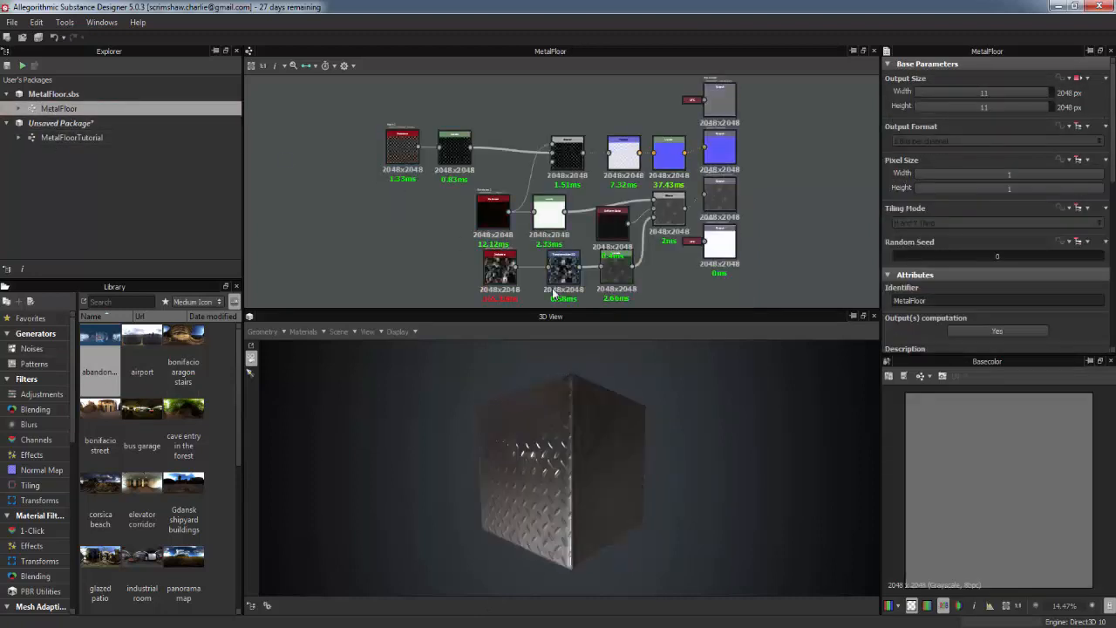
{"action": "left_click_drag", "start_coordinate": [706, 519], "coordinate": [793, 539]}
{"action": "left_click_drag", "start_coordinate": [790, 554], "coordinate": [702, 499]}
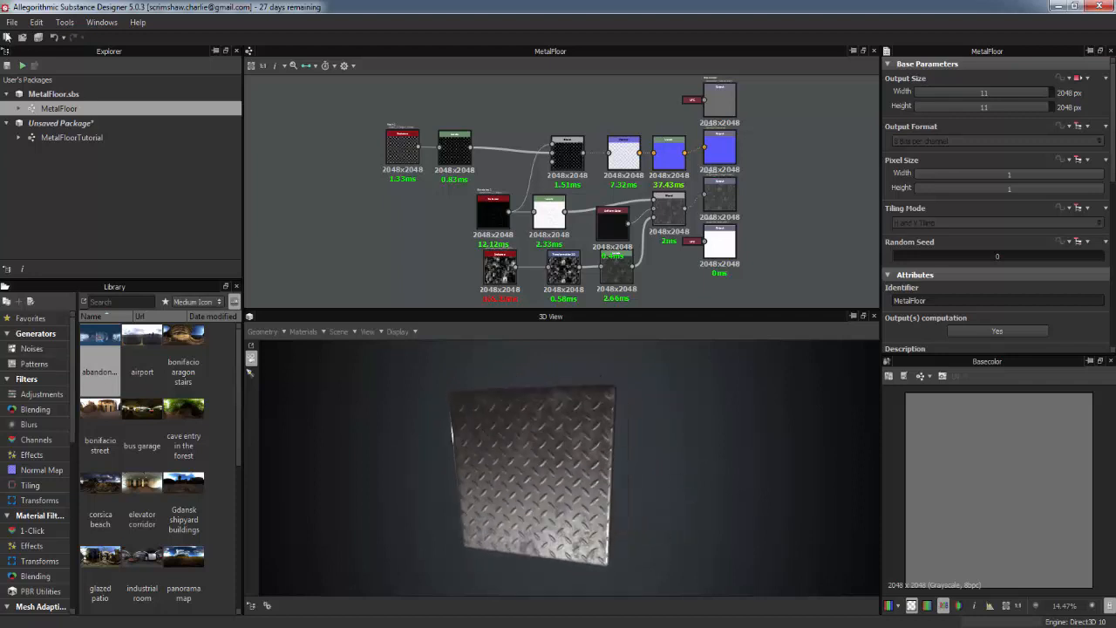
{"action": "double_click", "coordinate": [65, 139]}
{"action": "scroll", "coordinate": [717, 153], "scroll_direction": "up", "scroll_amount": 4}
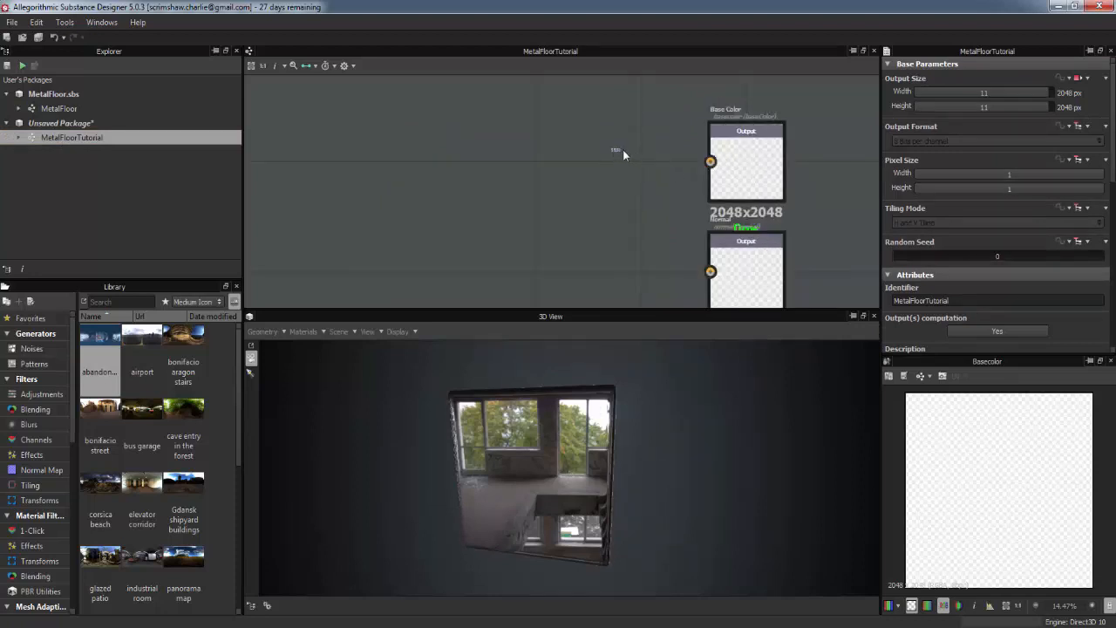
{"action": "right_click", "coordinate": [489, 154]}
{"action": "mouse_move", "coordinate": [602, 160]}
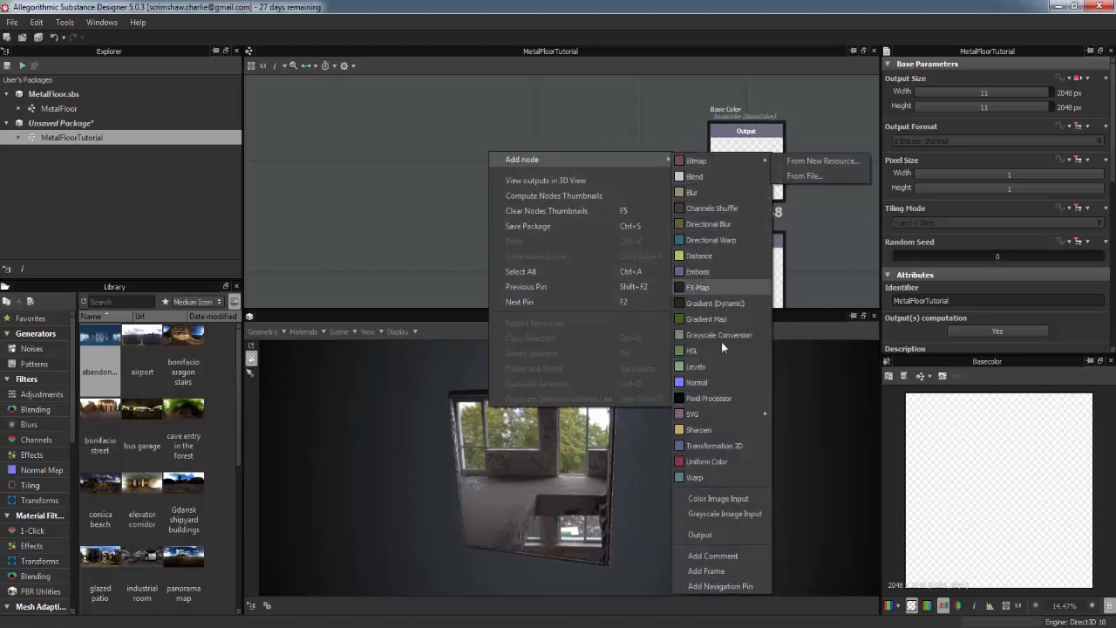
{"action": "left_click", "coordinate": [410, 5]}
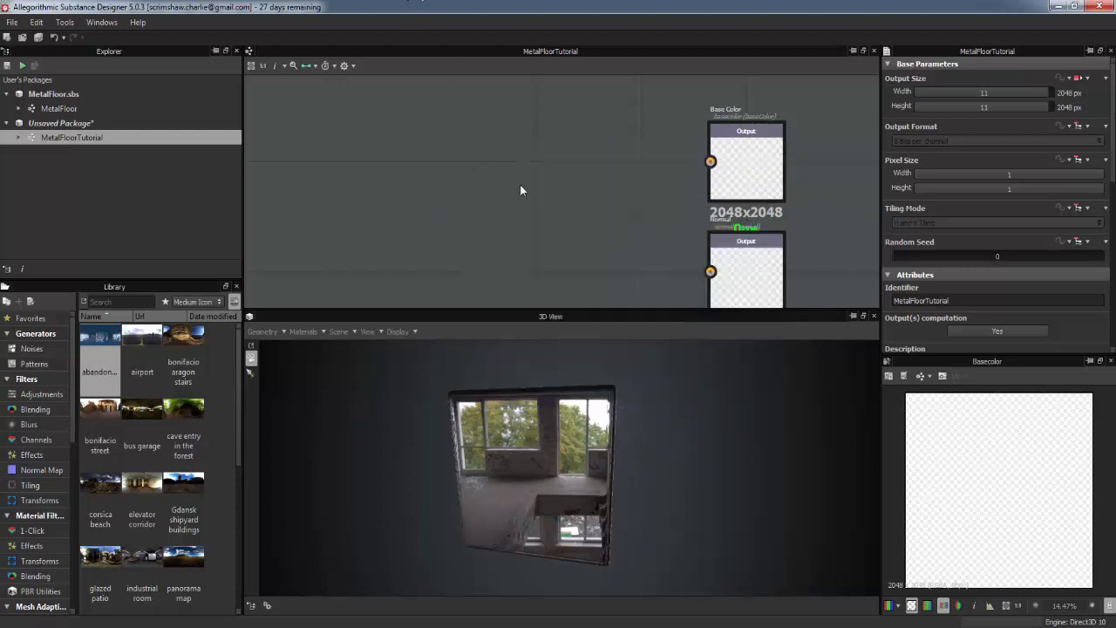
Step: Add a Uniform Color node to the graph and connect its output to the Base Color output node
{"action": "key", "text": "space"}
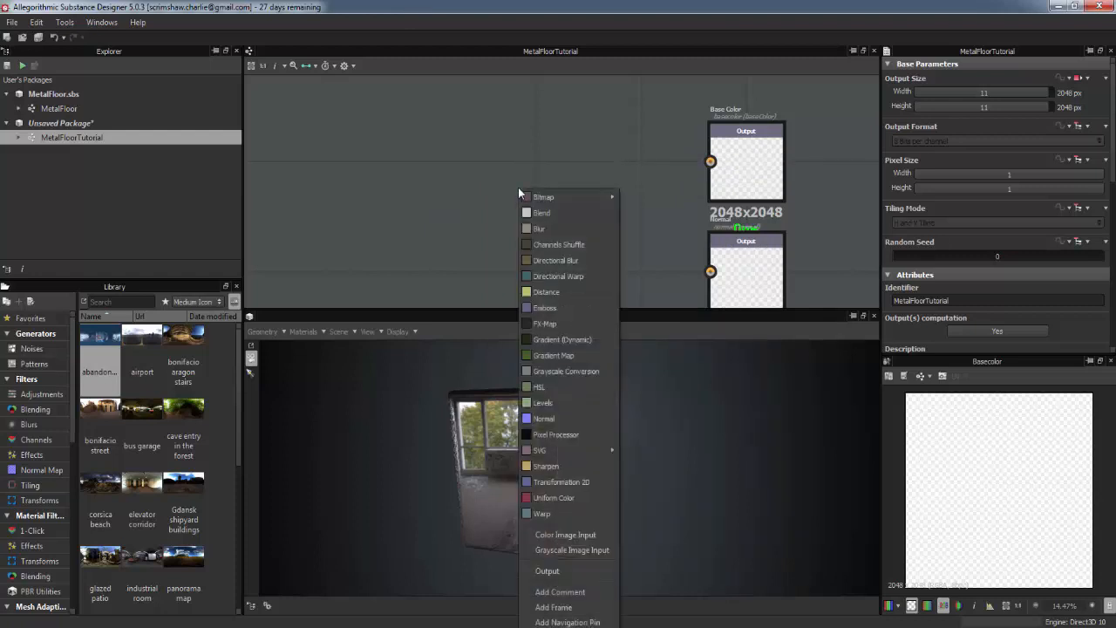
{"action": "left_click", "coordinate": [562, 497]}
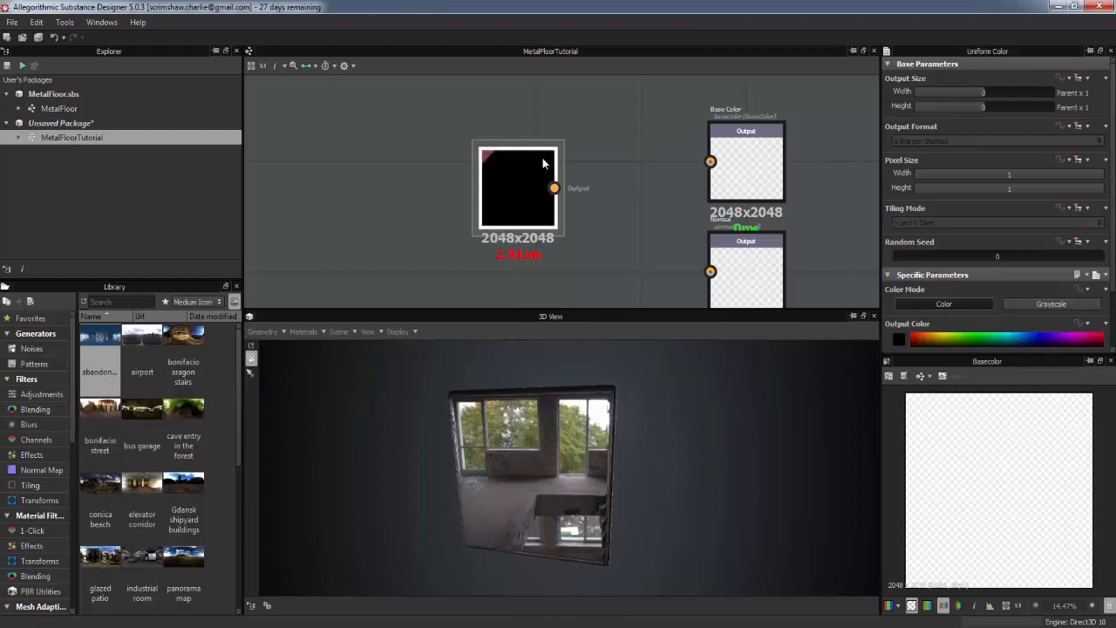
{"action": "left_click_drag", "start_coordinate": [551, 189], "coordinate": [711, 161]}
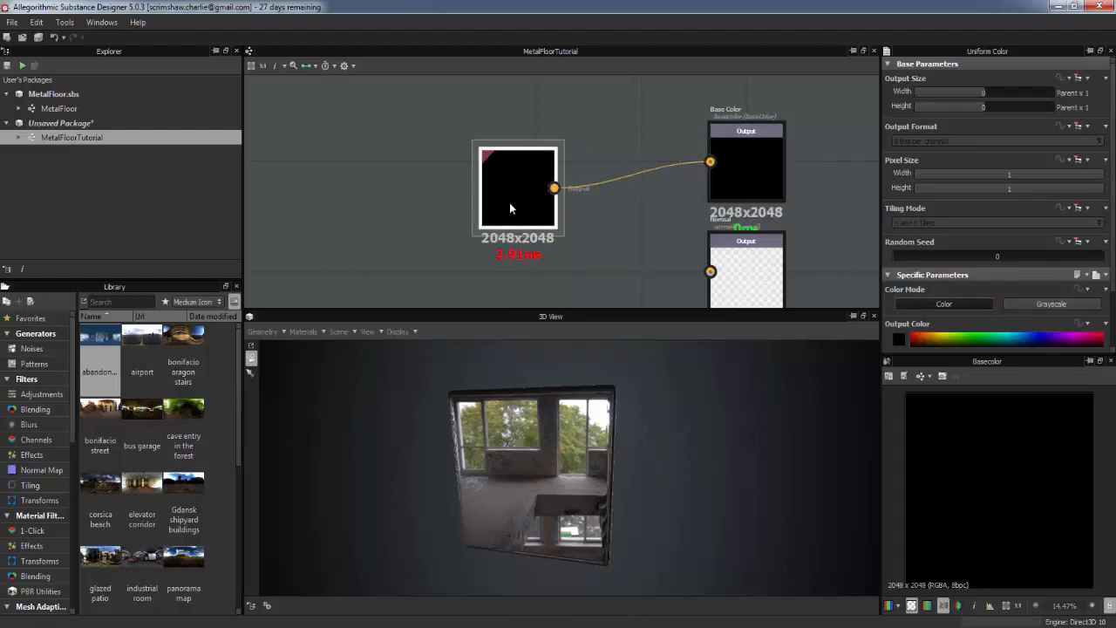
Step: Dock the Uniform Color node to the Base Color output and inspect the cube's reflections from several angles
{"action": "key", "text": "d"}
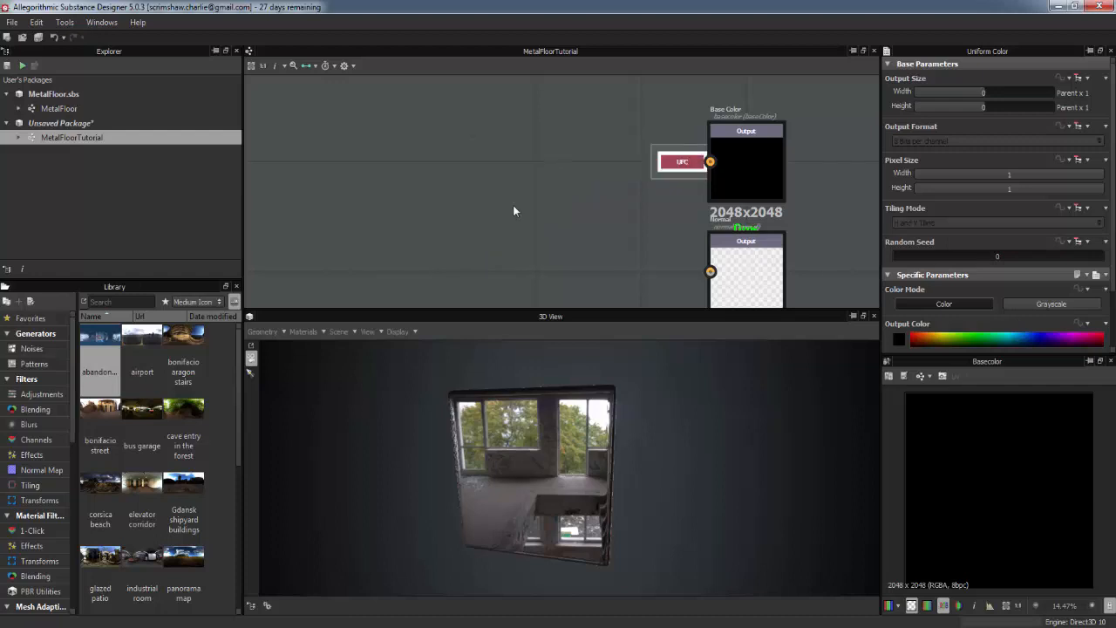
{"action": "left_click_drag", "start_coordinate": [574, 430], "coordinate": [492, 421]}
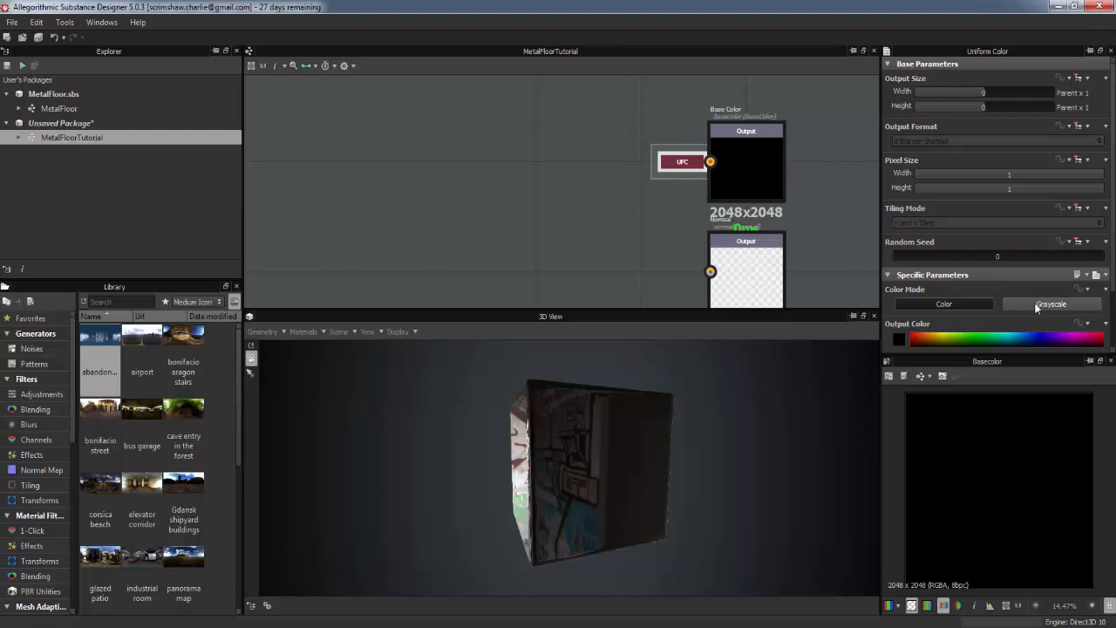
{"action": "left_click_drag", "start_coordinate": [516, 506], "coordinate": [650, 478]}
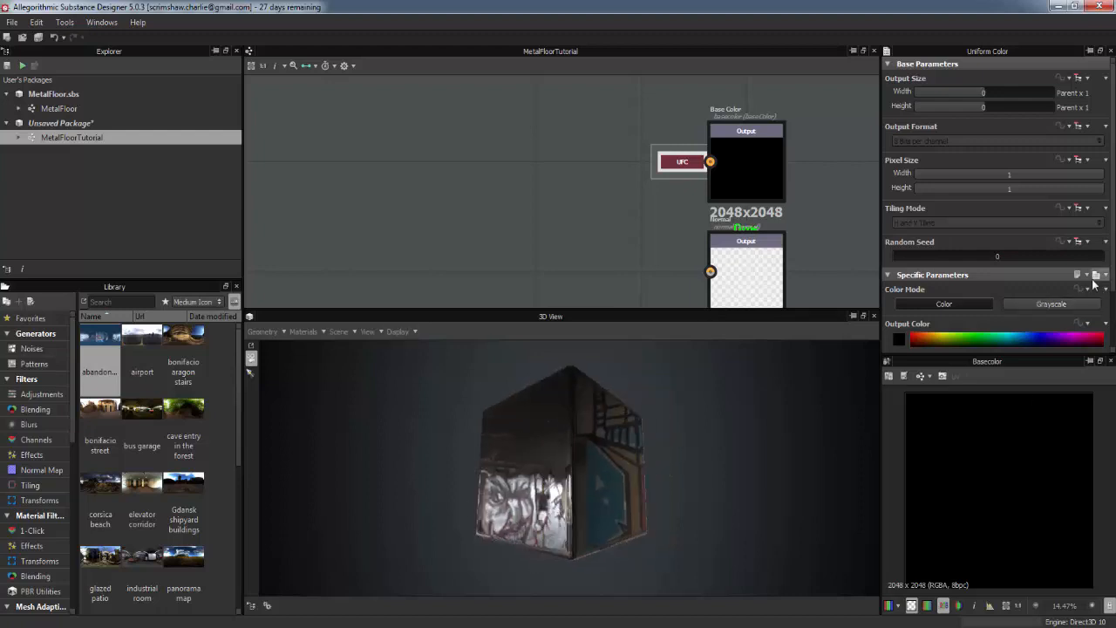
Step: Switch the Base Color's Uniform Color node to grayscale, set its output color to a mid-dark gray of 86, and inspect the cube
{"action": "left_click", "coordinate": [1072, 304]}
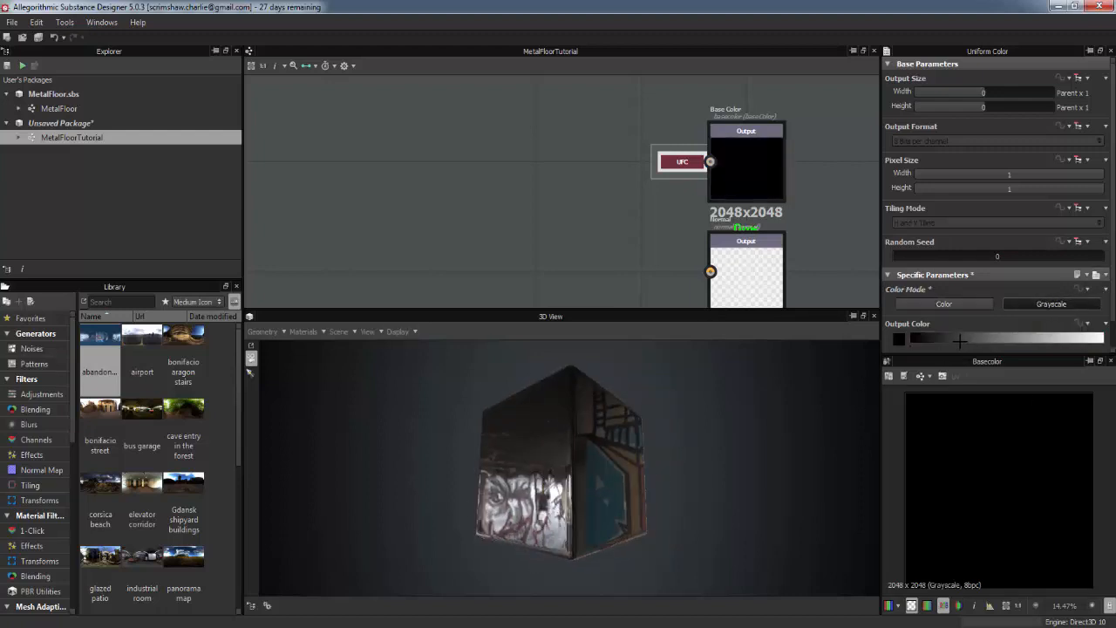
{"action": "left_click_drag", "start_coordinate": [959, 340], "coordinate": [1010, 340]}
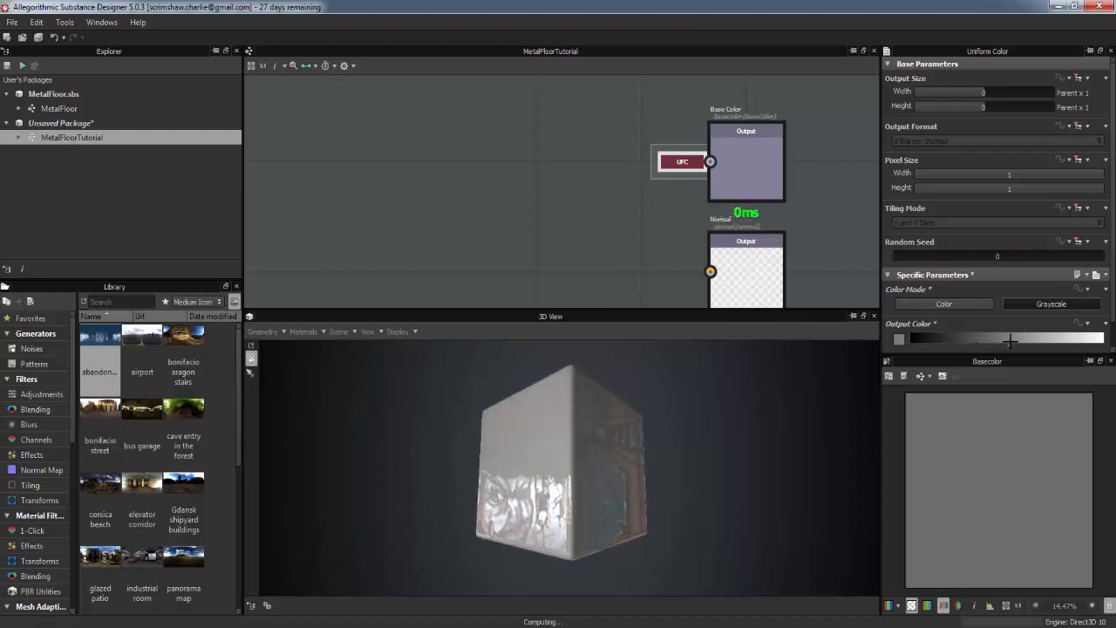
{"action": "left_click", "coordinate": [974, 340]}
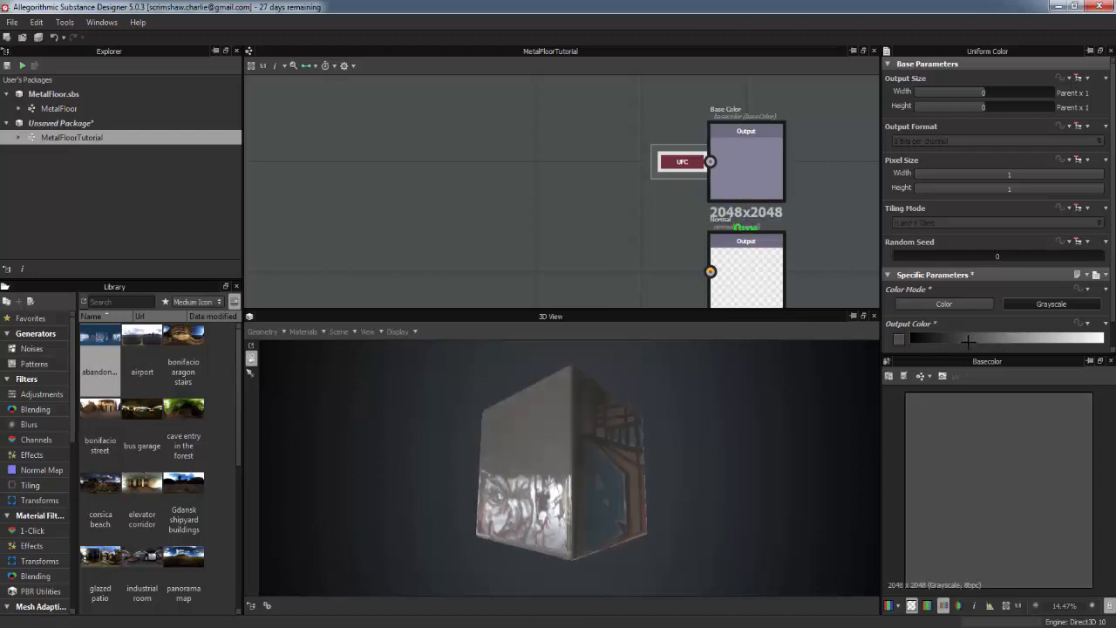
{"action": "mouse_move", "coordinate": [500, 501]}
{"action": "left_mouse_down"}
{"action": "mouse_move", "coordinate": [455, 491]}
{"action": "mouse_move", "coordinate": [498, 530]}
{"action": "mouse_move", "coordinate": [543, 426]}
{"action": "mouse_move", "coordinate": [567, 406]}
{"action": "mouse_move", "coordinate": [583, 412]}
{"action": "mouse_move", "coordinate": [466, 415]}
{"action": "mouse_move", "coordinate": [521, 435]}
{"action": "mouse_move", "coordinate": [549, 430]}
{"action": "left_mouse_up"}
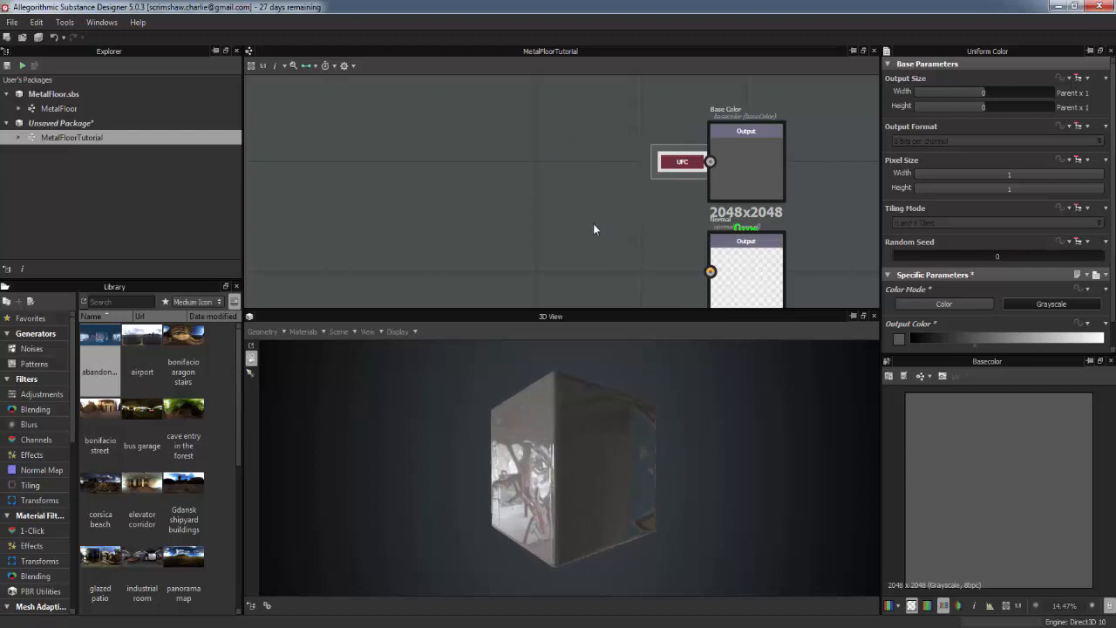
Step: Add a Uniform Color node connected to the Roughness output and place it well apart from that output
{"action": "scroll", "coordinate": [571, 199], "scroll_direction": "down", "scroll_amount": 3}
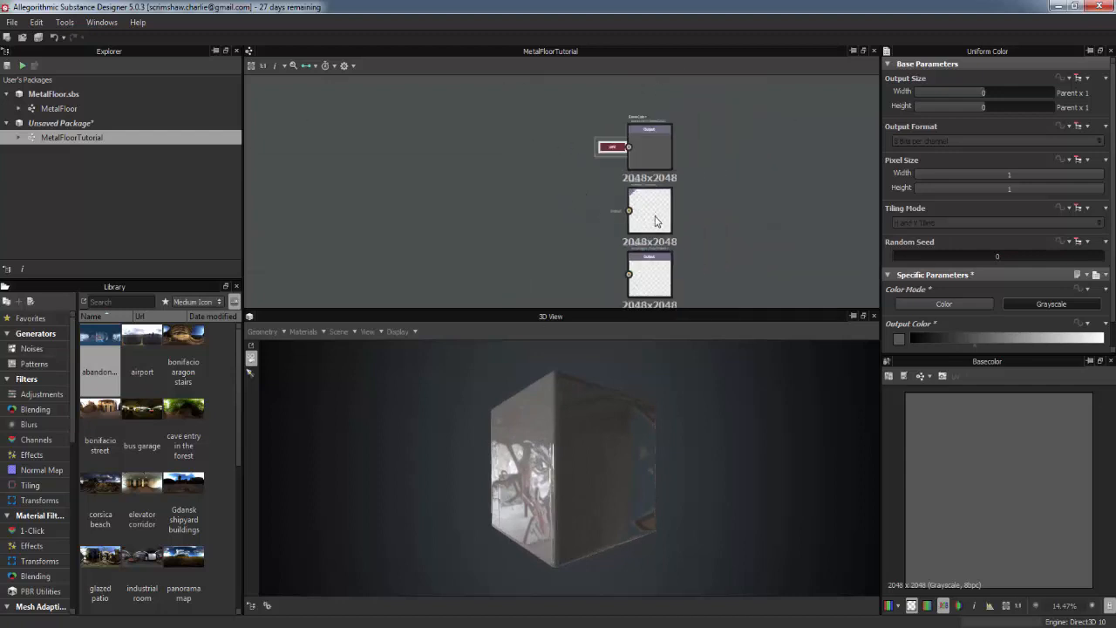
{"action": "middle_click_drag", "start_coordinate": [647, 223], "coordinate": [730, 183]}
{"action": "scroll", "coordinate": [730, 183], "scroll_direction": "up", "scroll_amount": 3}
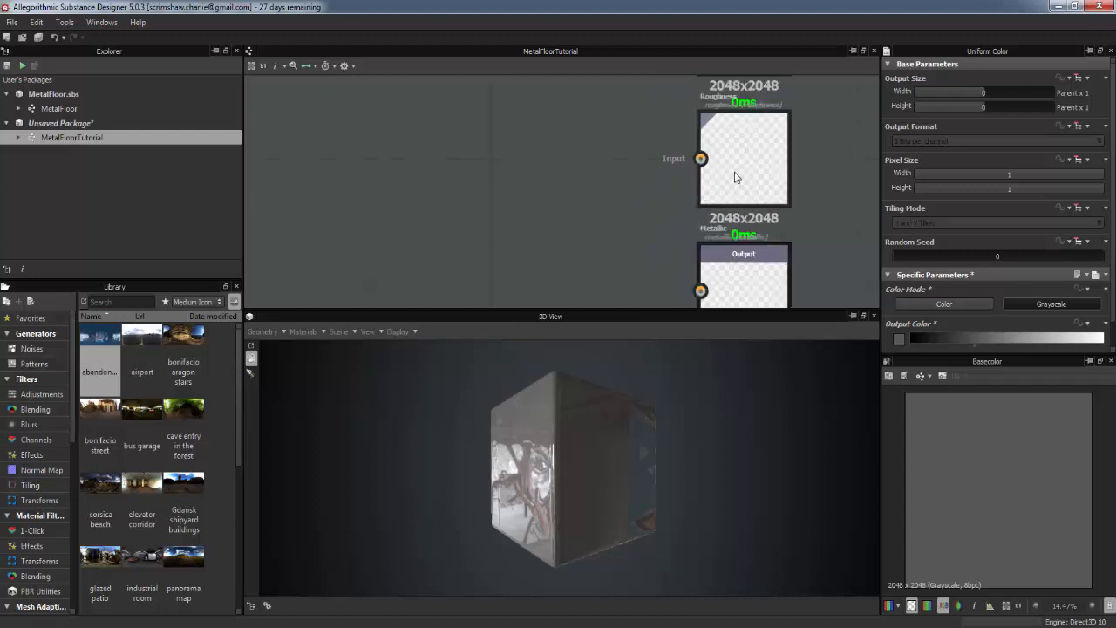
{"action": "left_click", "coordinate": [734, 177]}
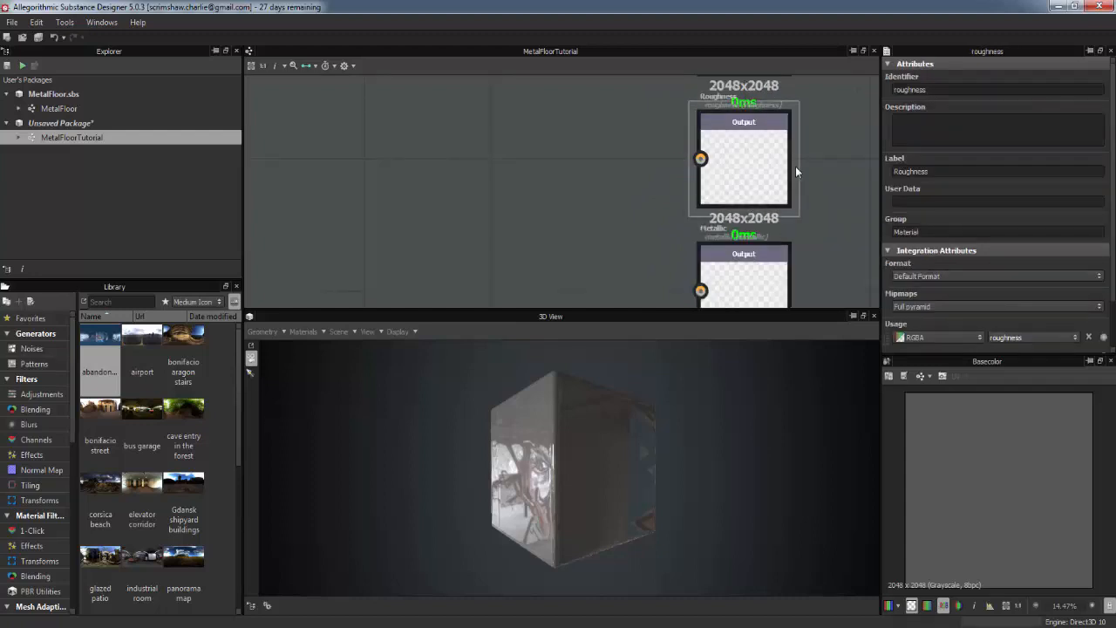
{"action": "right_click", "coordinate": [532, 173]}
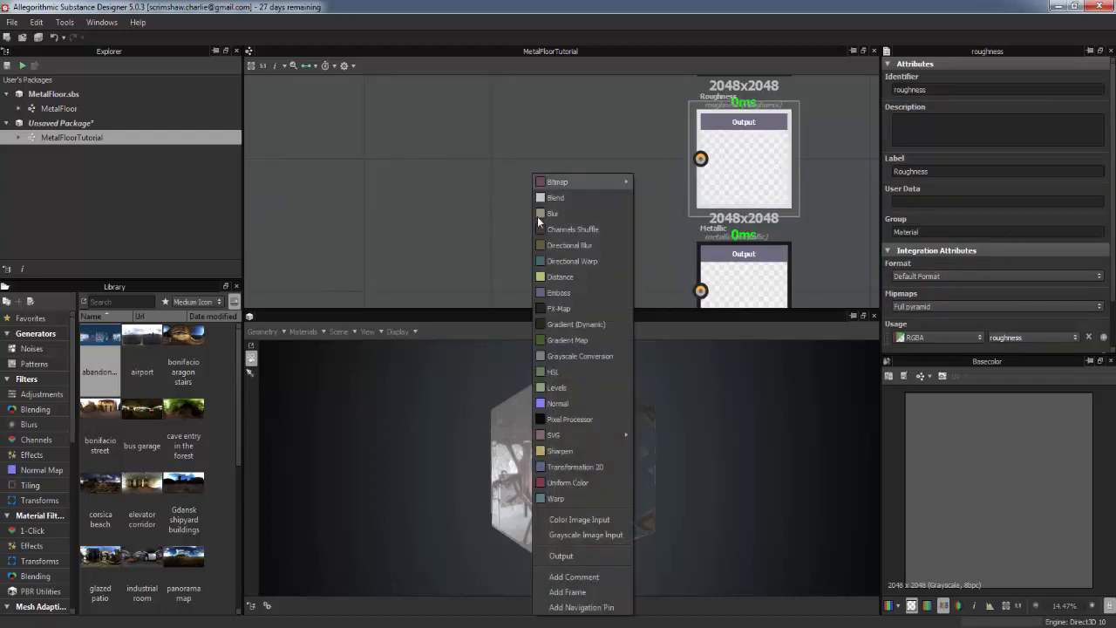
{"action": "left_click", "coordinate": [572, 479]}
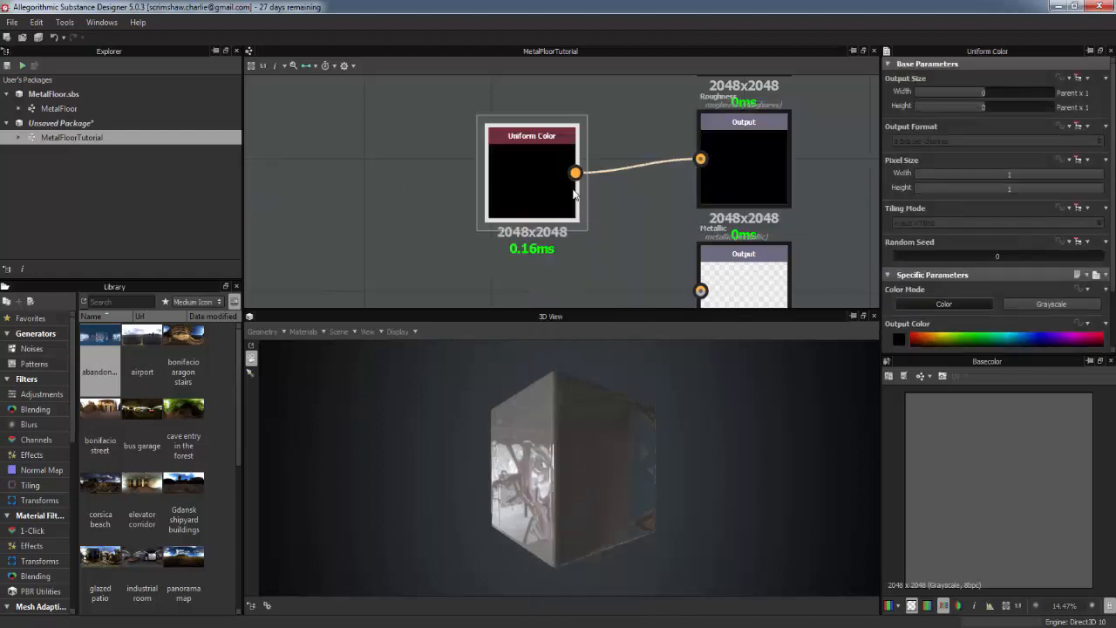
{"action": "left_click_drag", "start_coordinate": [558, 183], "coordinate": [594, 175]}
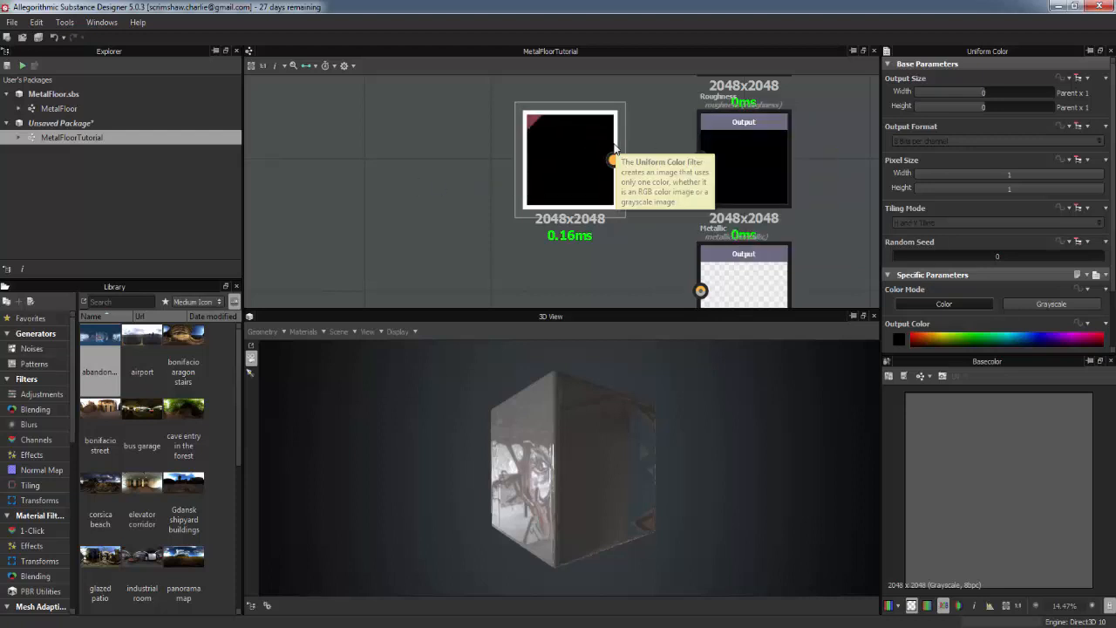
{"action": "left_click_drag", "start_coordinate": [589, 170], "coordinate": [391, 167]}
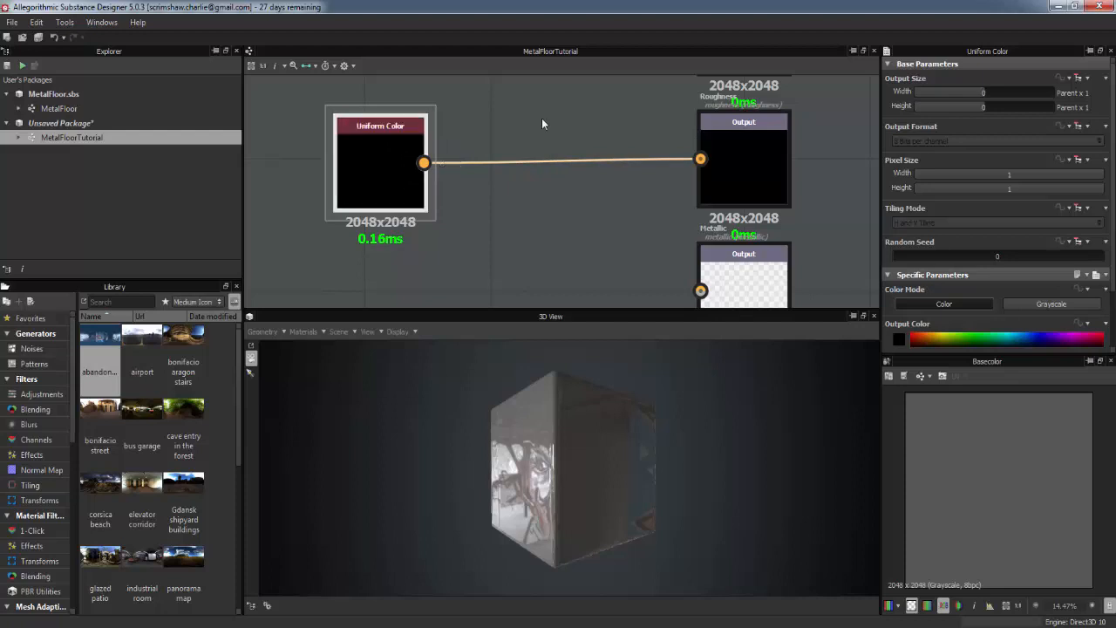
Step: Insert a Gradient Map node into the link between the Uniform Color node and the Roughness output
{"action": "right_click", "coordinate": [509, 151]}
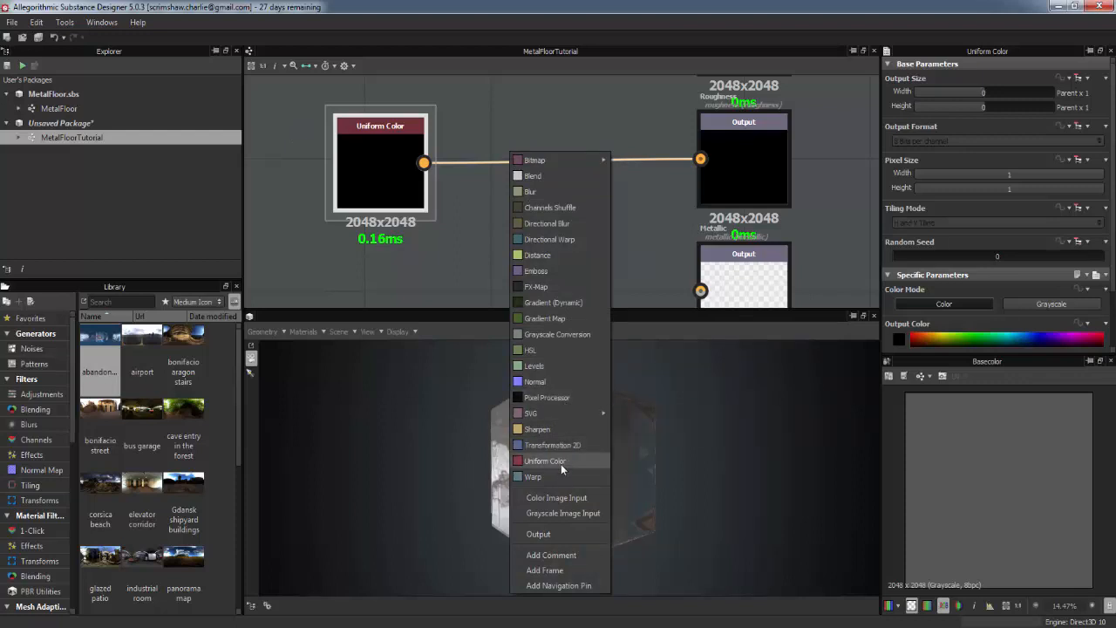
{"action": "left_click", "coordinate": [552, 317]}
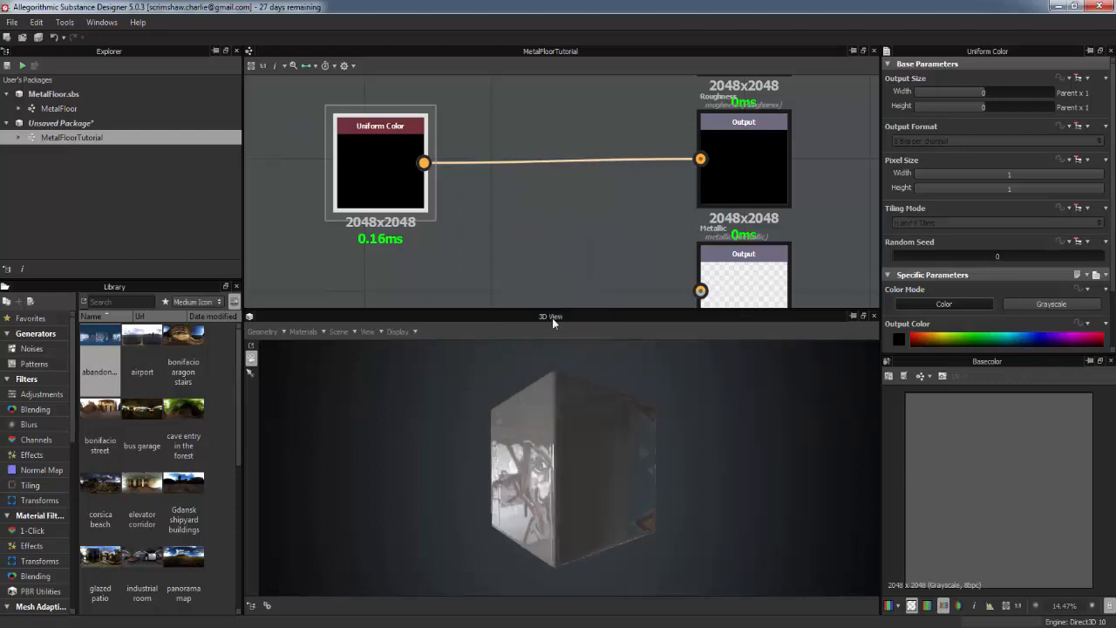
{"action": "left_click_drag", "start_coordinate": [527, 185], "coordinate": [607, 180]}
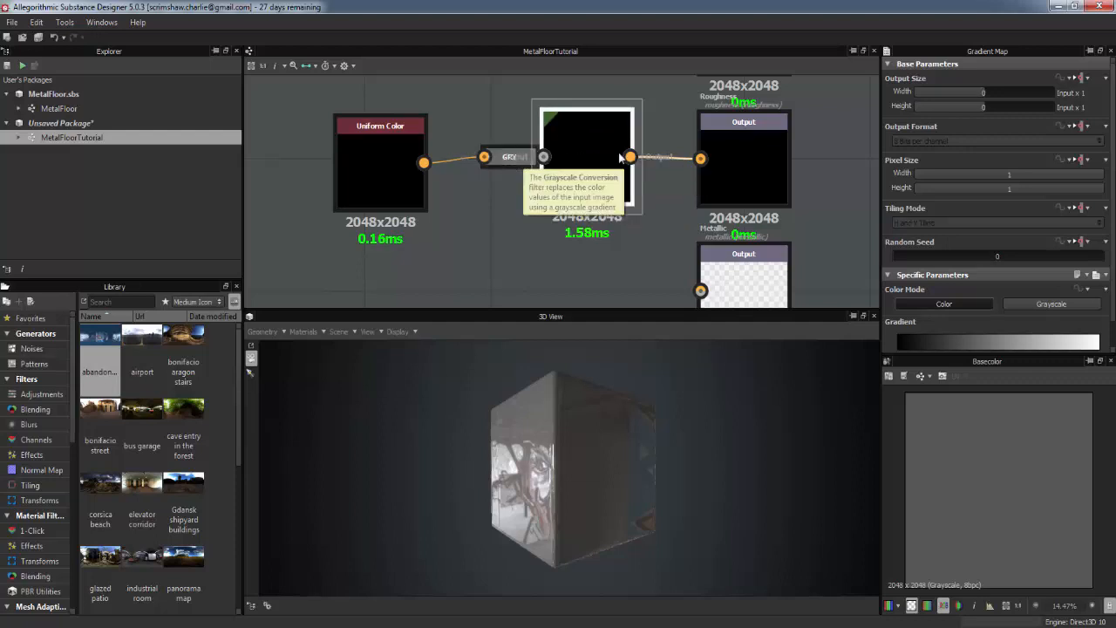
{"action": "left_click_drag", "start_coordinate": [573, 167], "coordinate": [569, 172]}
Step: Delete the Grayscale Conversion and Gradient Map nodes, relinking the Uniform Color node to the Roughness output
{"action": "left_click", "coordinate": [505, 175]}
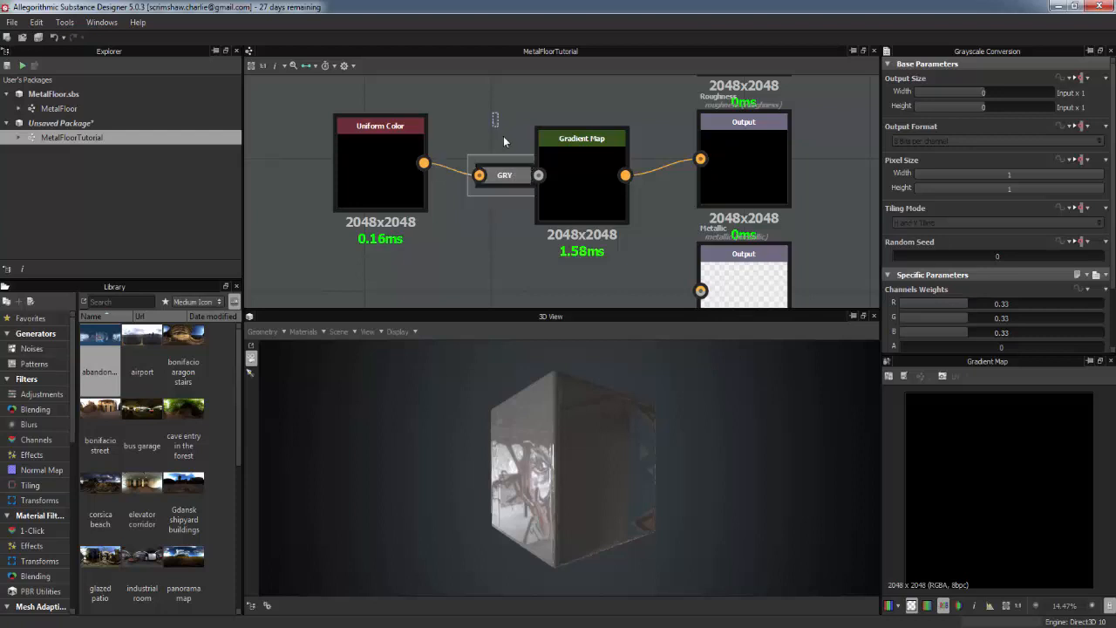
{"action": "right_click", "coordinate": [596, 146]}
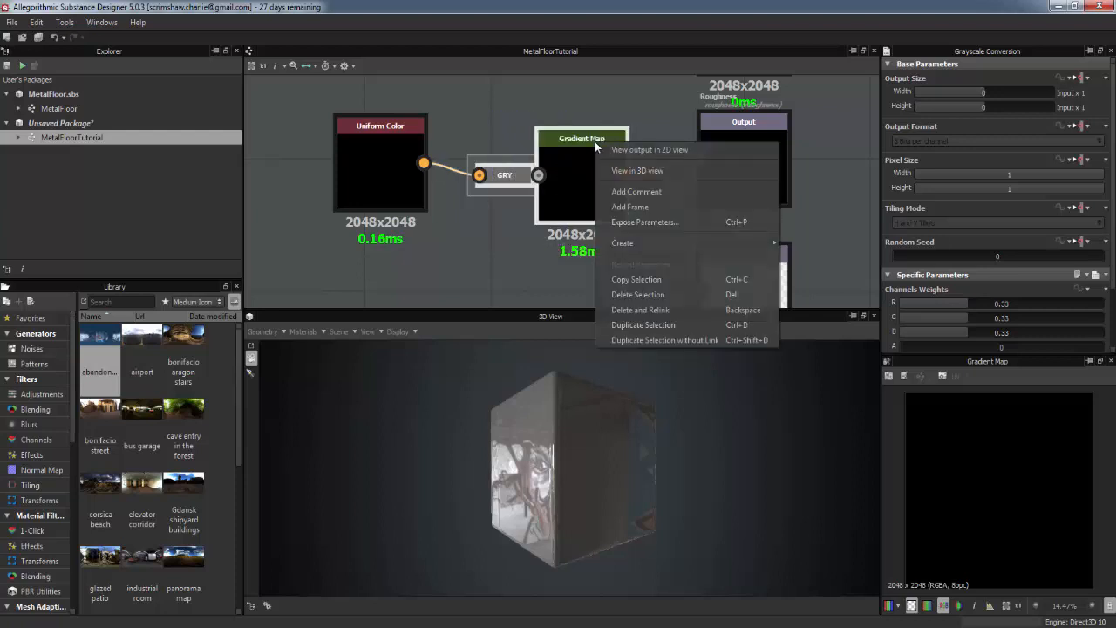
{"action": "left_click", "coordinate": [641, 309]}
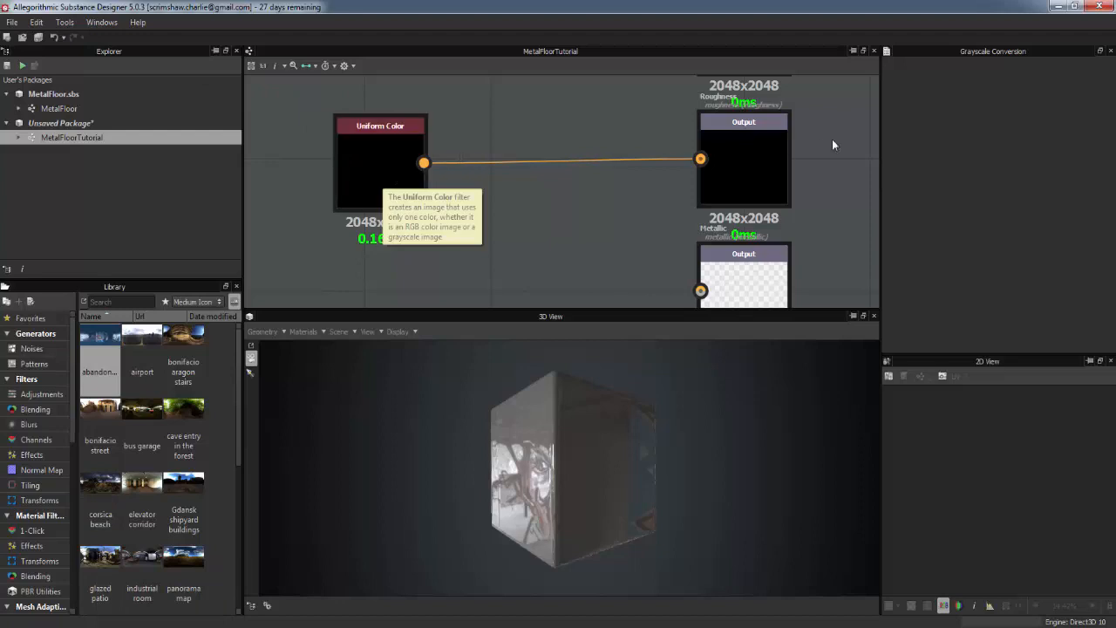
Step: Align the Uniform Color node with the Roughness output, switch it to grayscale with a dark gray output color, and check the cube's blurred reflections
{"action": "left_click_drag", "start_coordinate": [364, 181], "coordinate": [464, 184]}
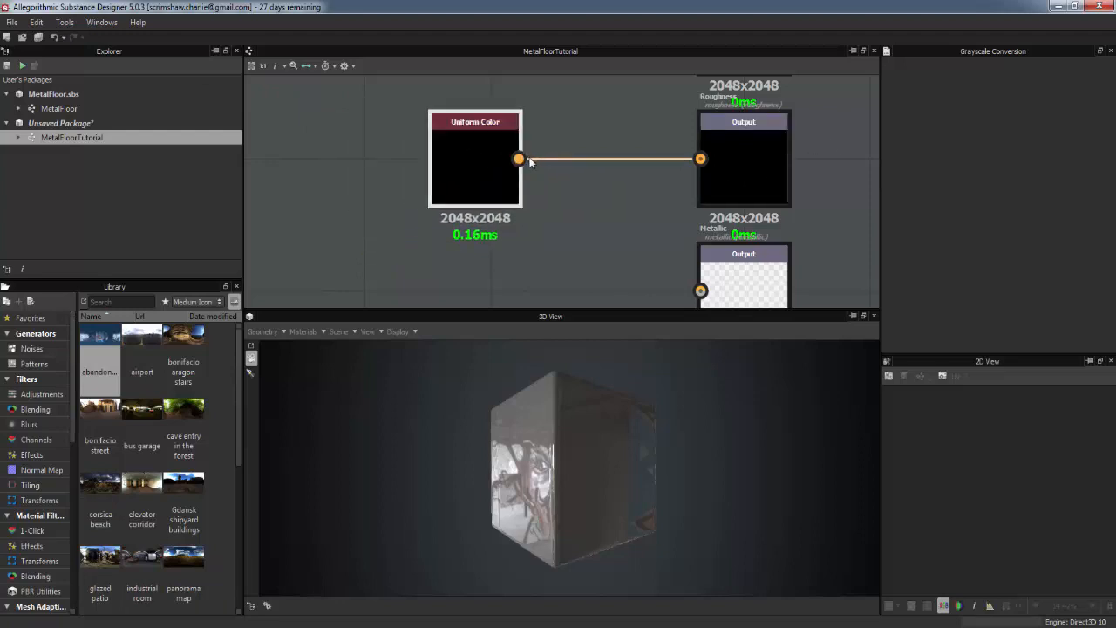
{"action": "left_click", "coordinate": [488, 161]}
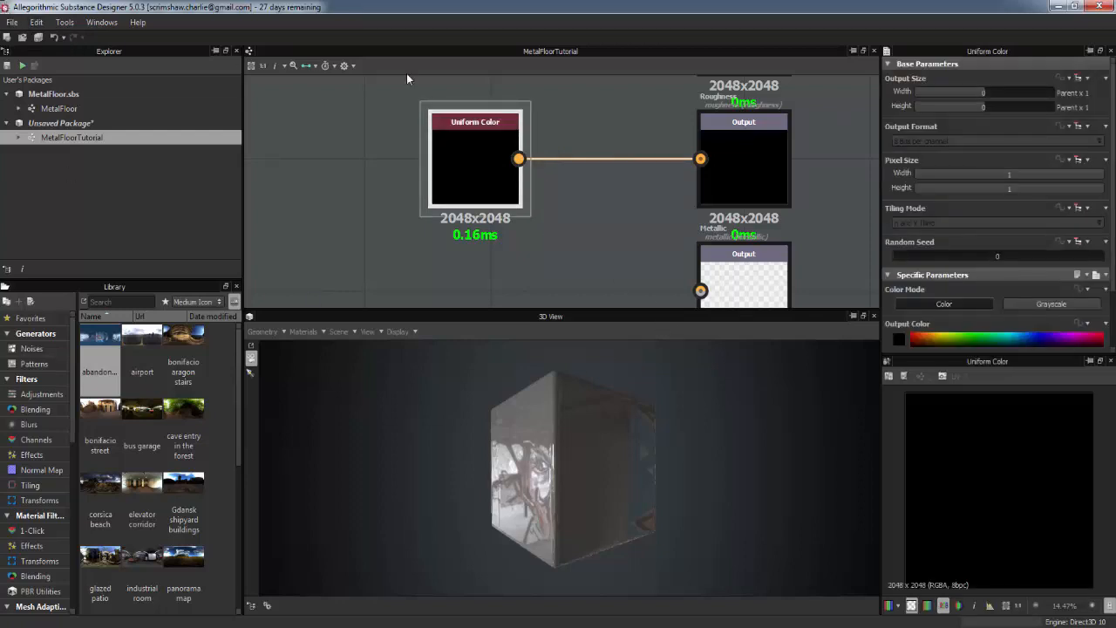
{"action": "left_click_drag", "start_coordinate": [591, 481], "coordinate": [562, 384]}
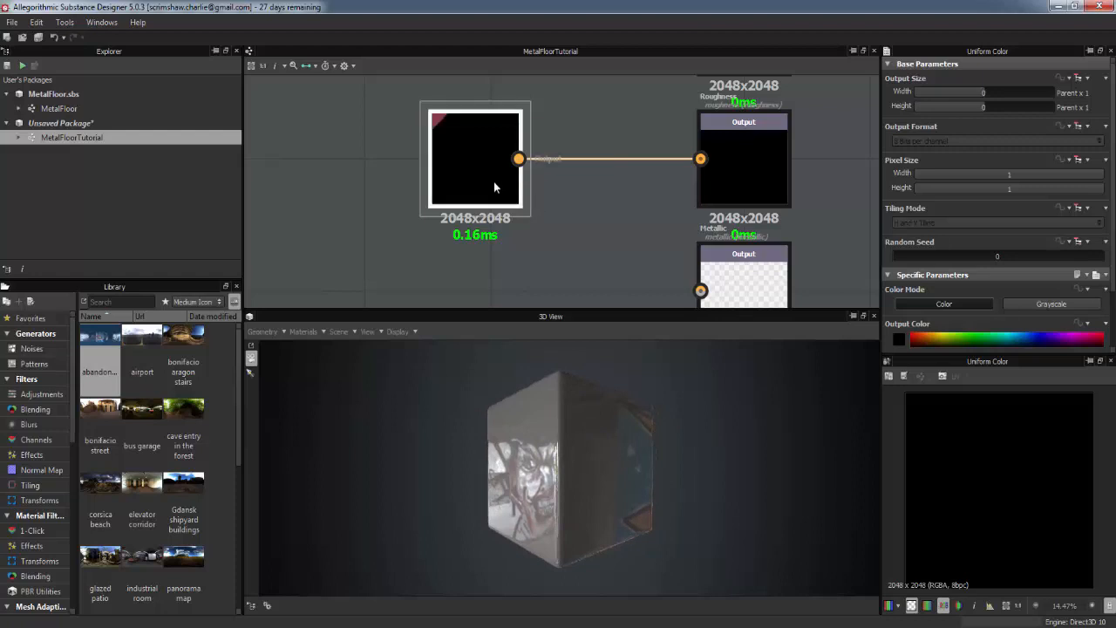
{"action": "left_click", "coordinate": [1051, 304]}
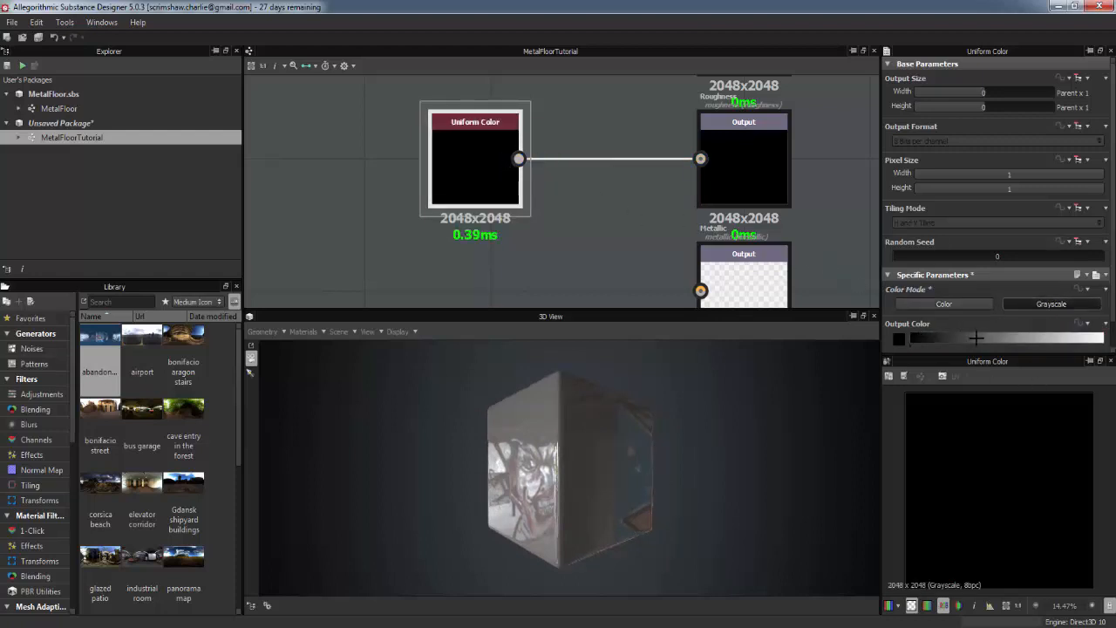
{"action": "left_click_drag", "start_coordinate": [921, 342], "coordinate": [948, 341]}
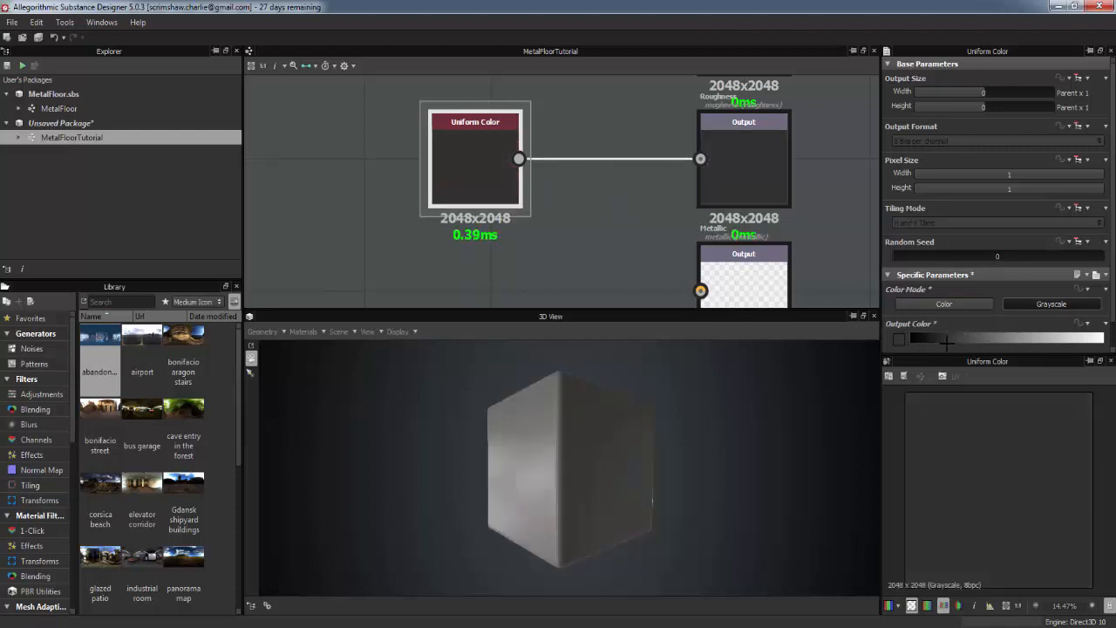
{"action": "left_click_drag", "start_coordinate": [947, 343], "coordinate": [943, 343]}
{"action": "left_click_drag", "start_coordinate": [662, 469], "coordinate": [673, 491]}
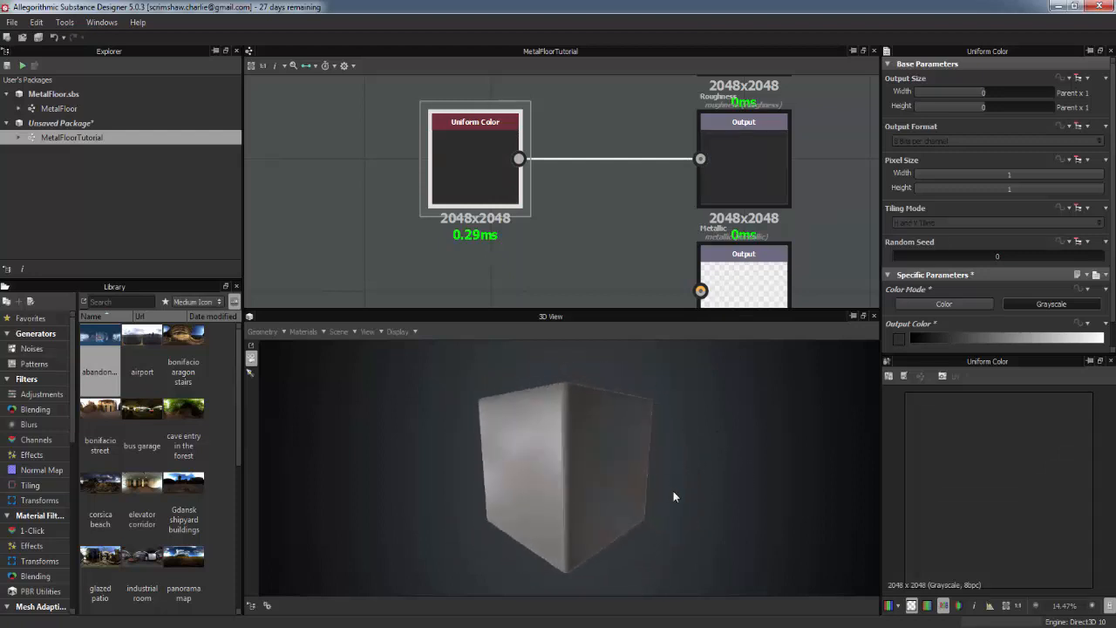
{"action": "left_click", "coordinate": [950, 341]}
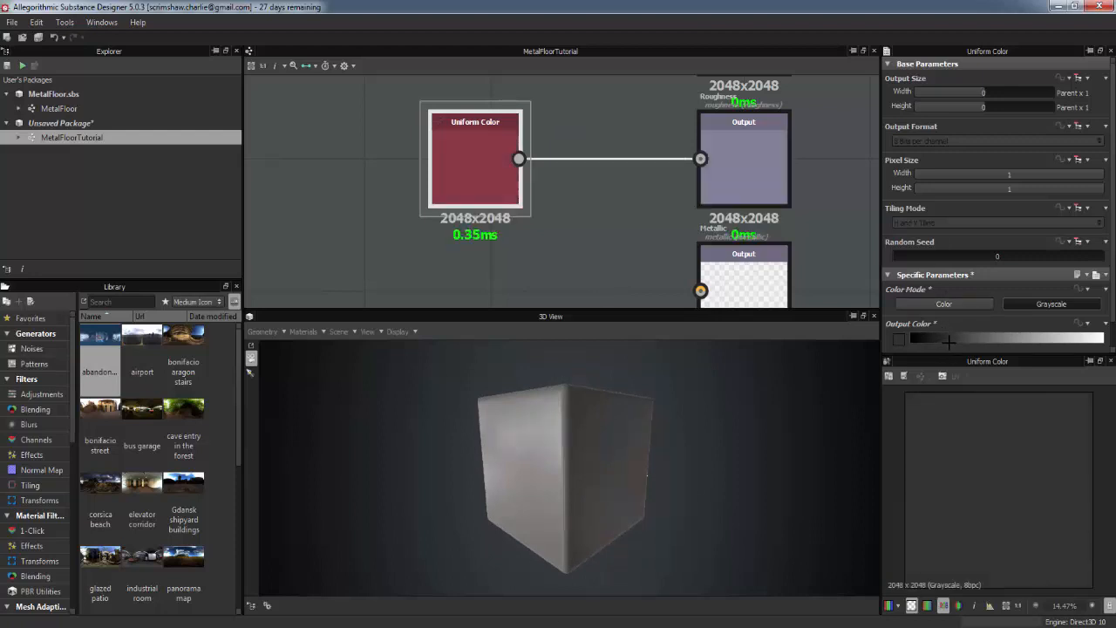
{"action": "left_click_drag", "start_coordinate": [490, 438], "coordinate": [527, 405]}
Step: Examine the Base Color output's attributes and the grayscale output color value of its docked Uniform Color node
{"action": "scroll", "coordinate": [610, 183], "scroll_direction": "down", "scroll_amount": 6}
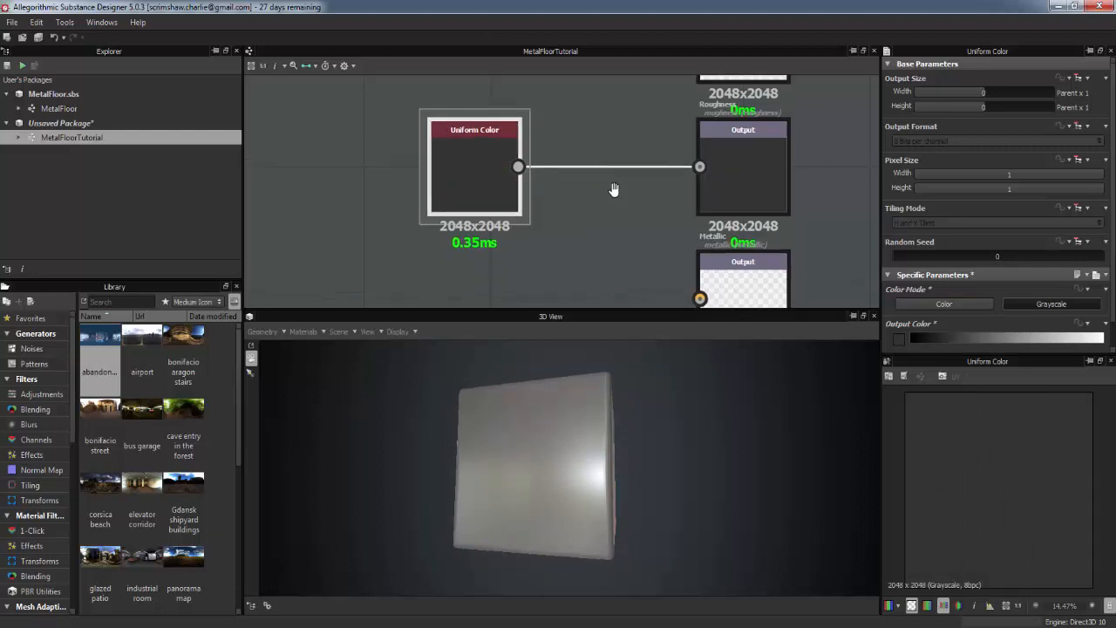
{"action": "middle_click_drag", "start_coordinate": [627, 152], "coordinate": [617, 171]}
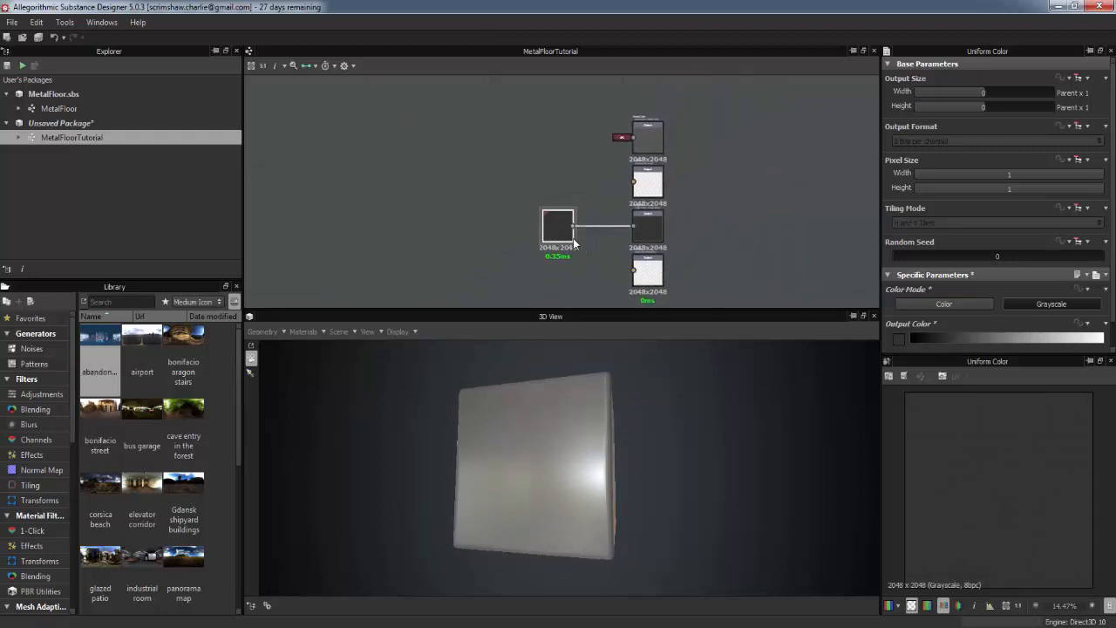
{"action": "scroll", "coordinate": [587, 205], "scroll_direction": "up", "scroll_amount": 3}
{"action": "middle_click_drag", "start_coordinate": [709, 106], "coordinate": [696, 211]}
{"action": "scroll", "coordinate": [658, 144], "scroll_direction": "up", "scroll_amount": 3}
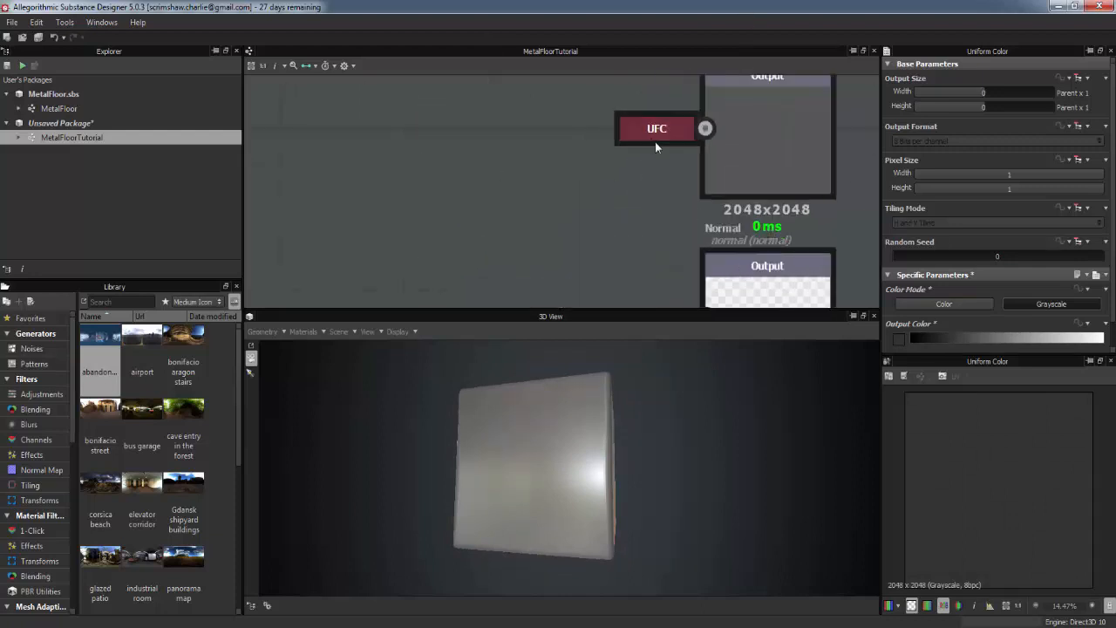
{"action": "middle_click_drag", "start_coordinate": [643, 135], "coordinate": [578, 204]}
{"action": "scroll", "coordinate": [579, 201], "scroll_direction": "down", "scroll_amount": 1}
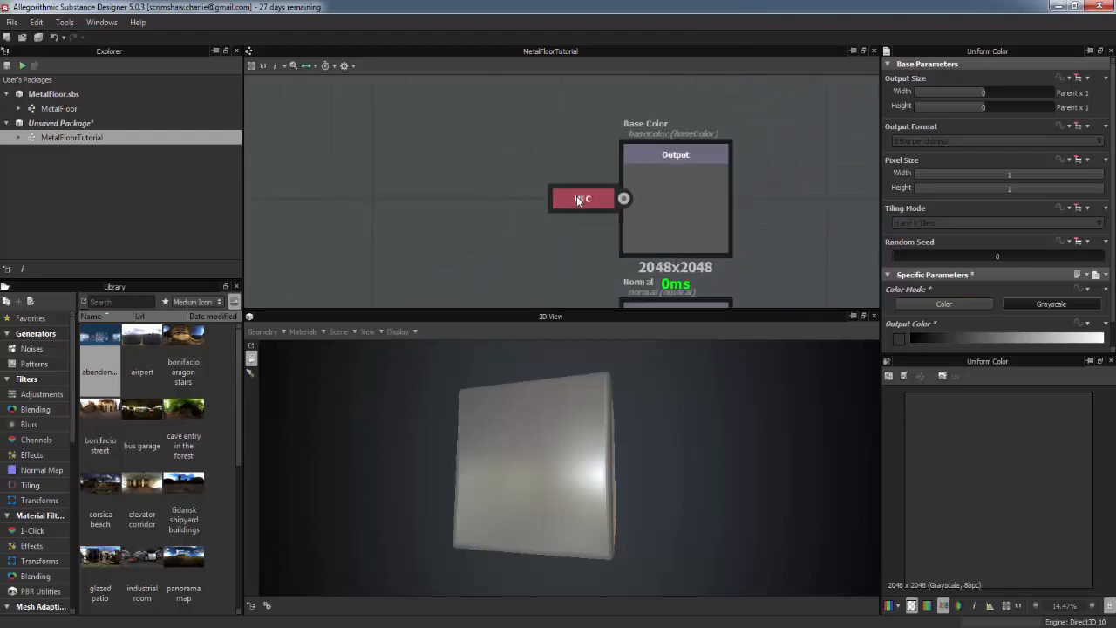
{"action": "left_click", "coordinate": [667, 208]}
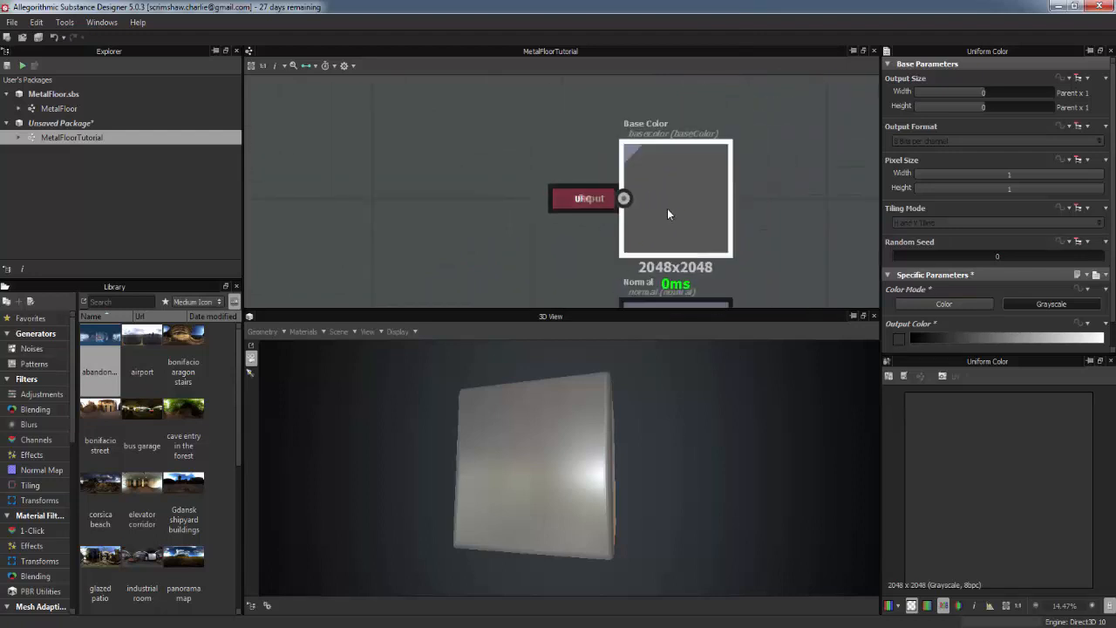
{"action": "middle_click_drag", "start_coordinate": [735, 201], "coordinate": [728, 165]}
{"action": "scroll", "coordinate": [728, 165], "scroll_direction": "down", "scroll_amount": 2}
{"action": "left_click", "coordinate": [629, 96]}
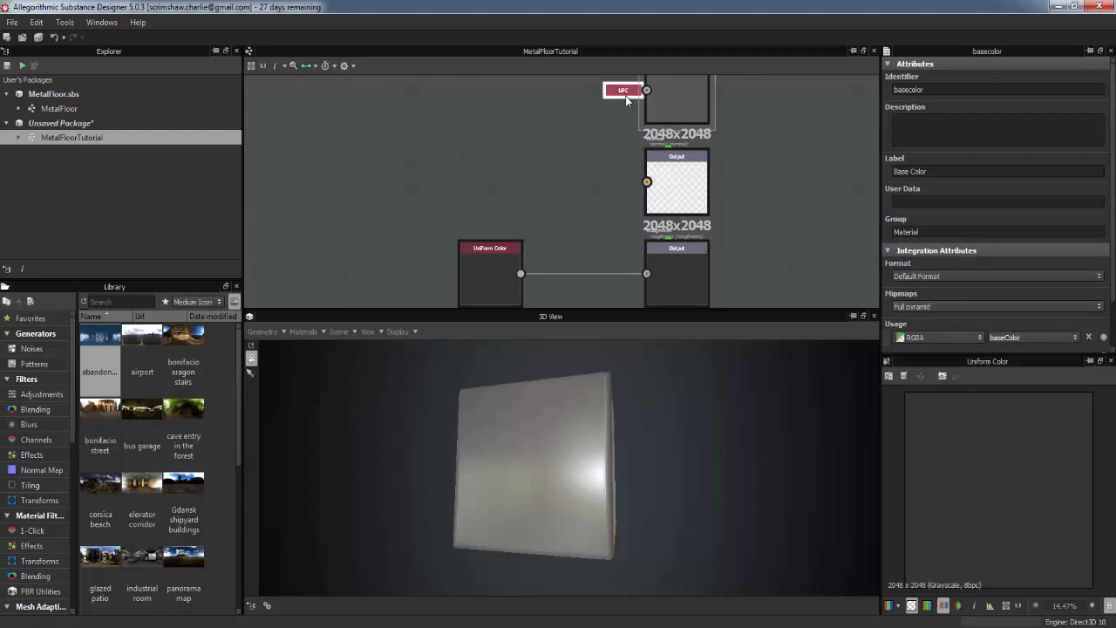
{"action": "middle_click_drag", "start_coordinate": [690, 127], "coordinate": [699, 234]}
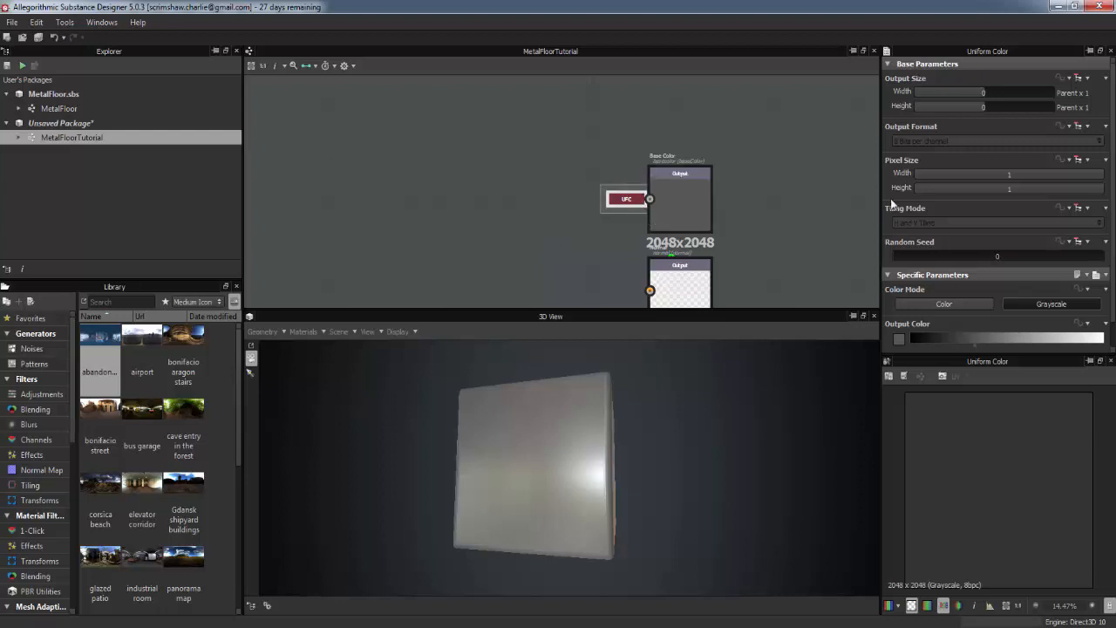
{"action": "scroll", "coordinate": [891, 203], "scroll_direction": "down", "scroll_amount": 1}
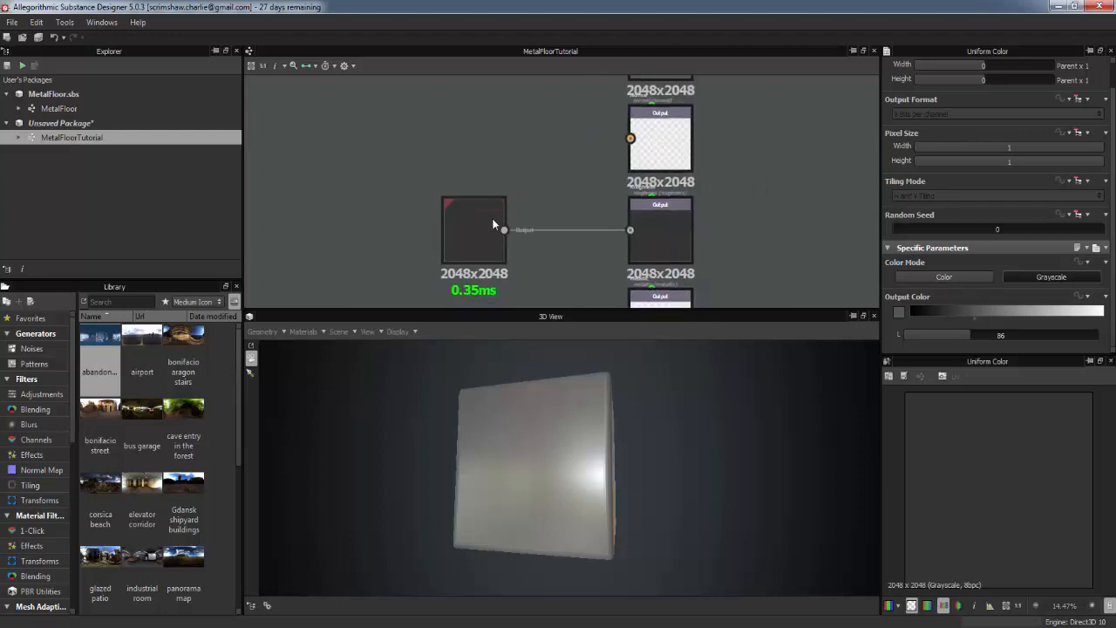
Step: Dock the Uniform Color node onto the Roughness output and undock it again as a full node
{"action": "left_click", "coordinate": [492, 218]}
{"action": "left_click_drag", "start_coordinate": [491, 217], "coordinate": [608, 231]}
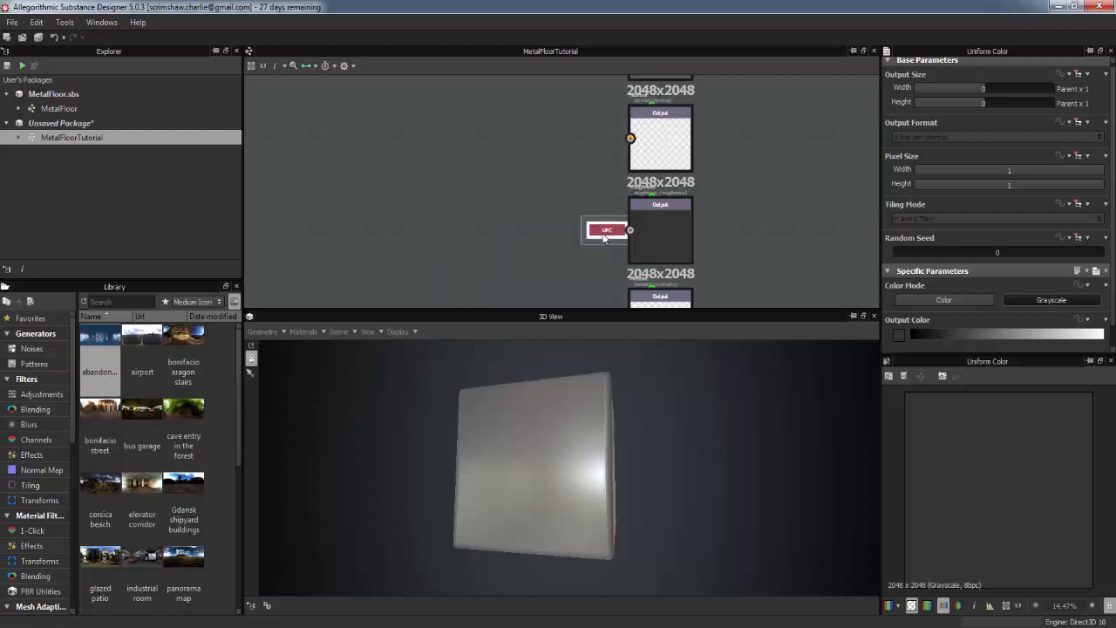
{"action": "left_click_drag", "start_coordinate": [599, 232], "coordinate": [488, 233]}
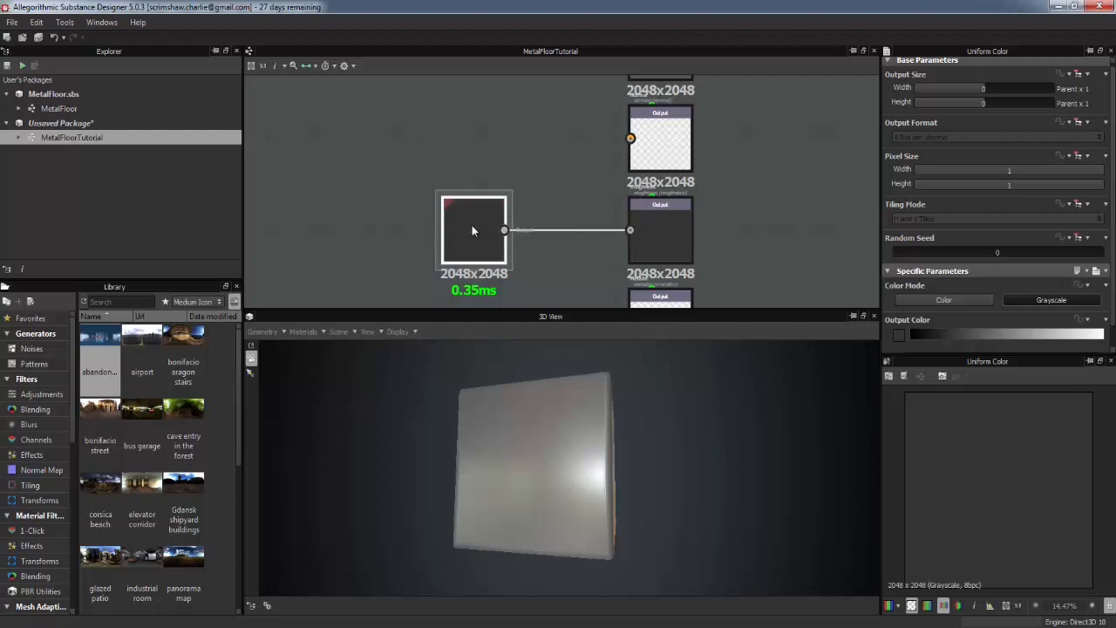
Step: Add a Uniform Color node connected to the Metallic output and dock it onto that output
{"action": "middle_click_drag", "start_coordinate": [562, 263], "coordinate": [578, 164]}
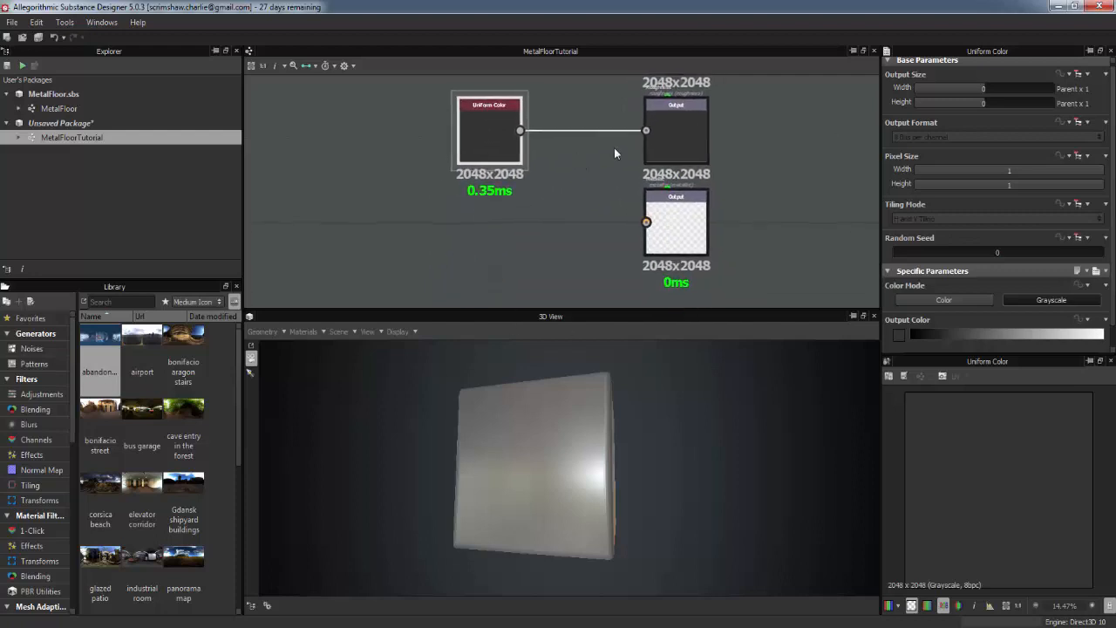
{"action": "left_click", "coordinate": [681, 225]}
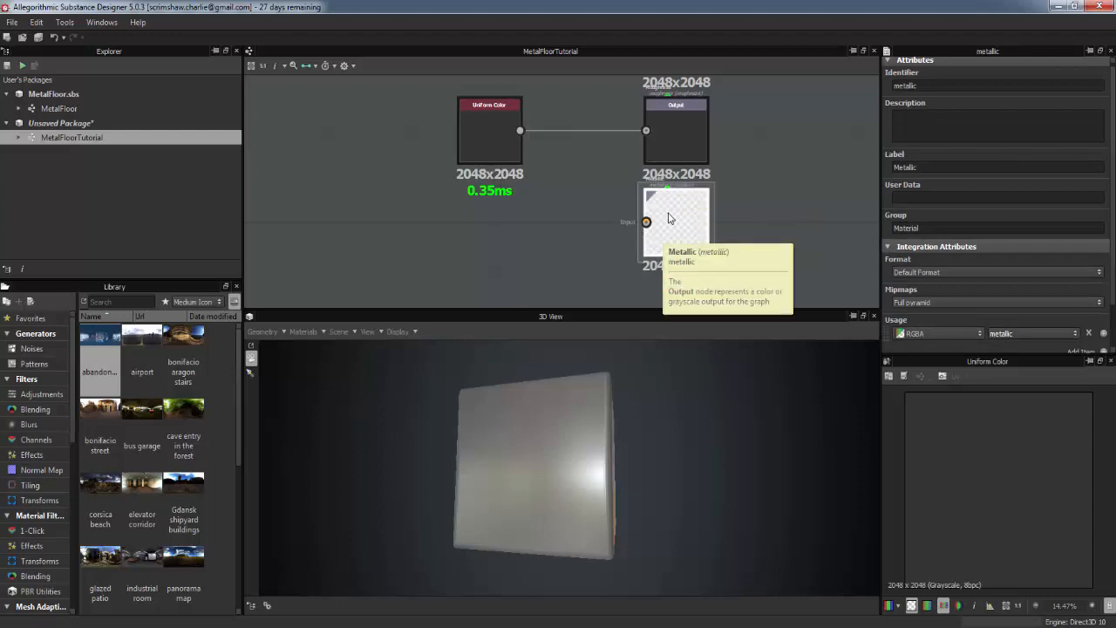
{"action": "right_click", "coordinate": [632, 241]}
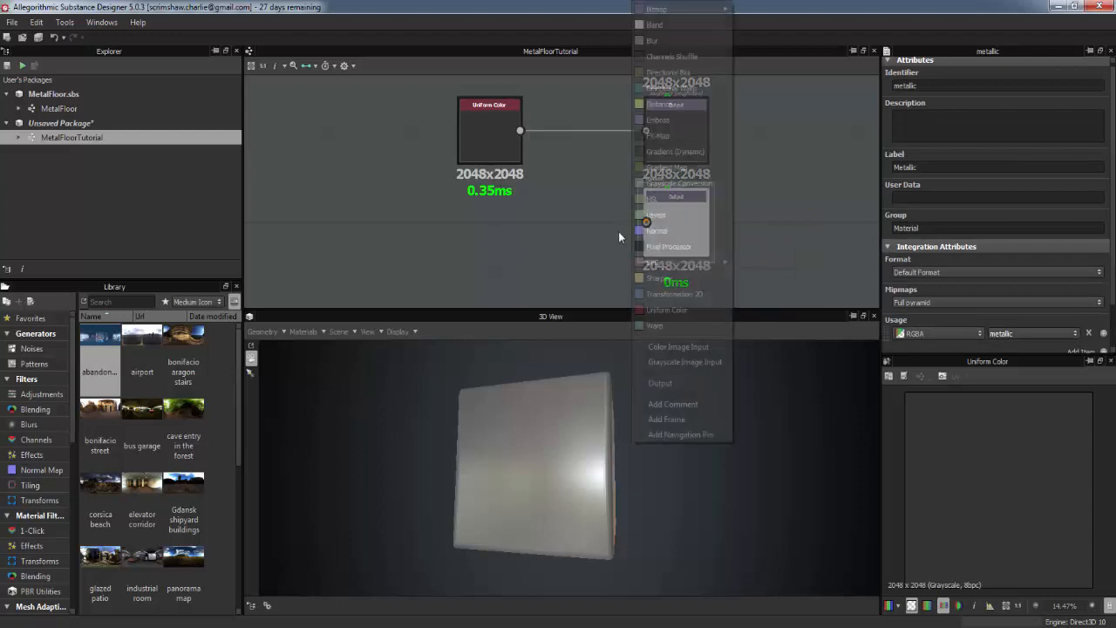
{"action": "left_click", "coordinate": [666, 310]}
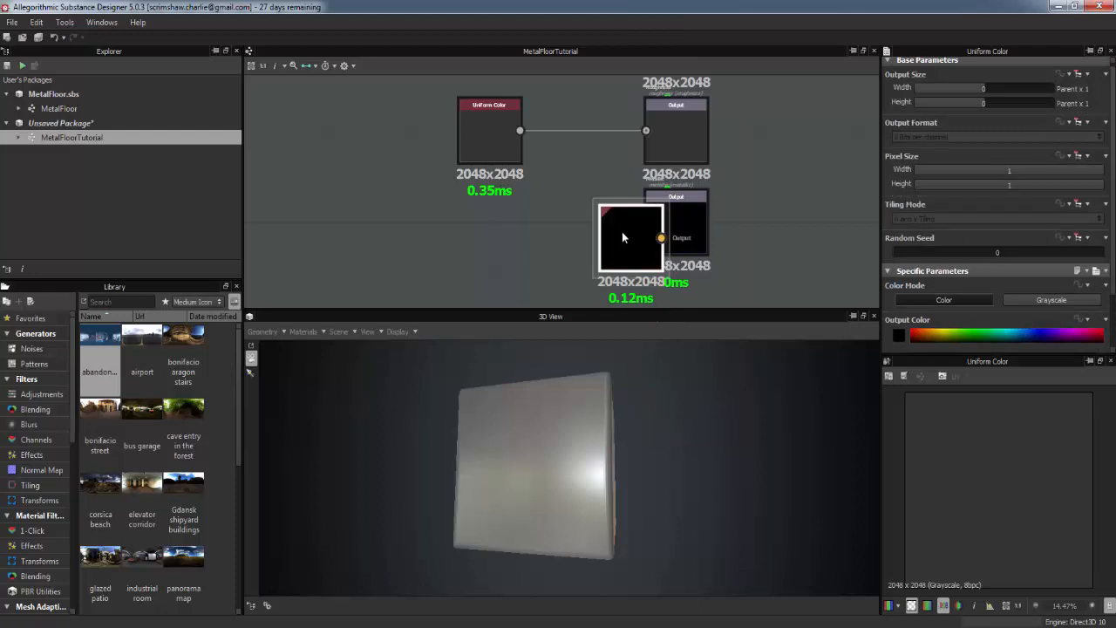
{"action": "left_click_drag", "start_coordinate": [622, 231], "coordinate": [575, 215]}
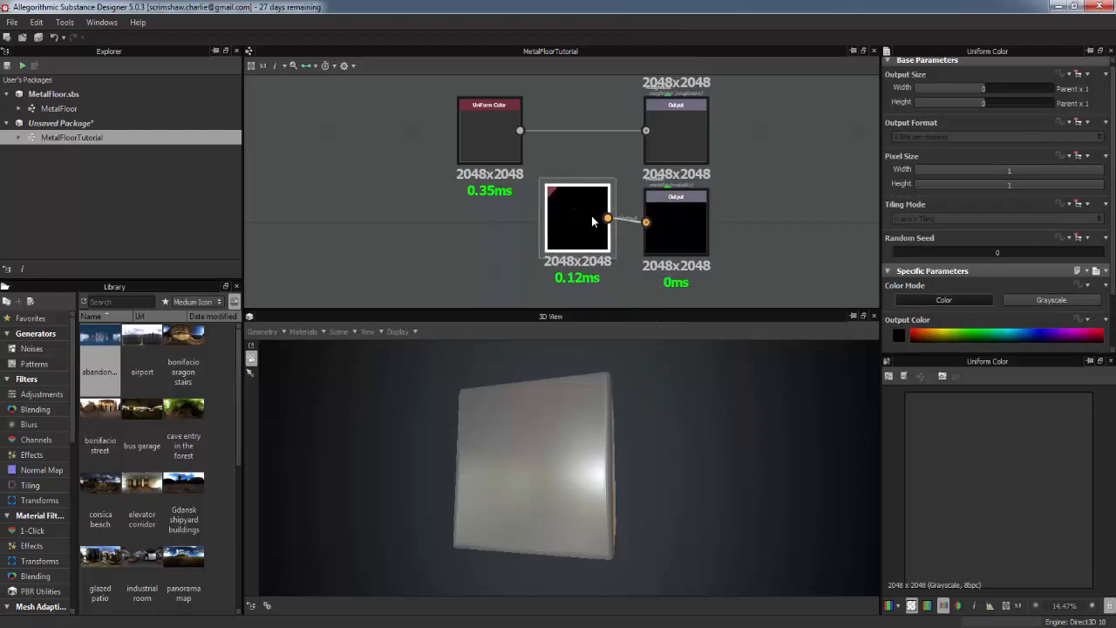
{"action": "key", "text": "d"}
Step: Switch the Metallic output's Uniform Color node to grayscale with a white output color and check the cube's reflections
{"action": "left_click", "coordinate": [1030, 302]}
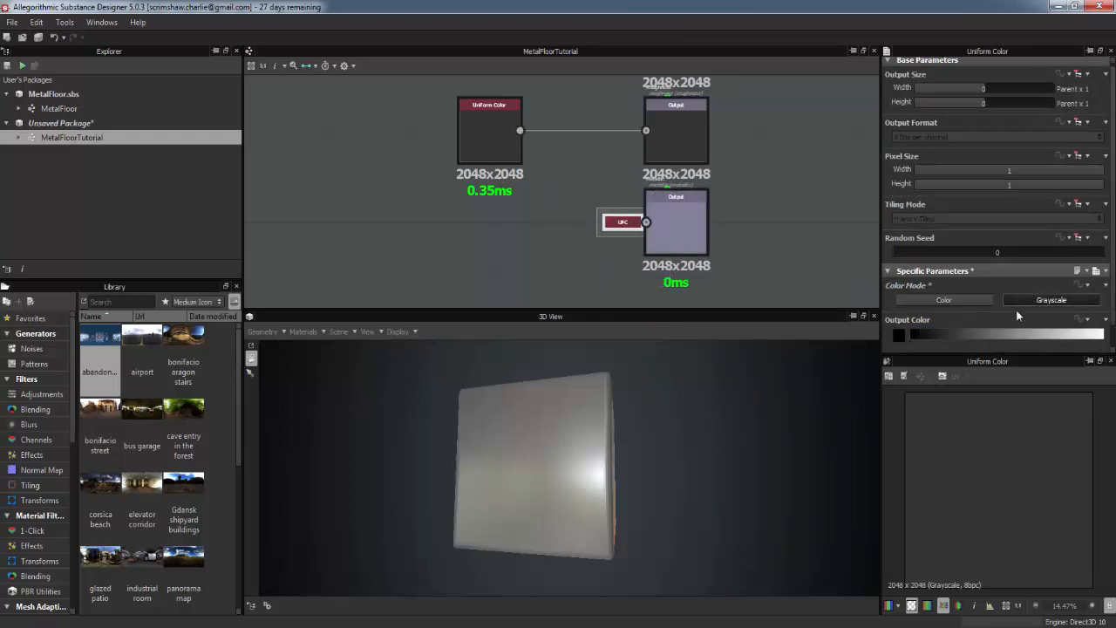
{"action": "left_click", "coordinate": [1014, 336]}
{"action": "left_click_drag", "start_coordinate": [1014, 336], "coordinate": [1102, 336]}
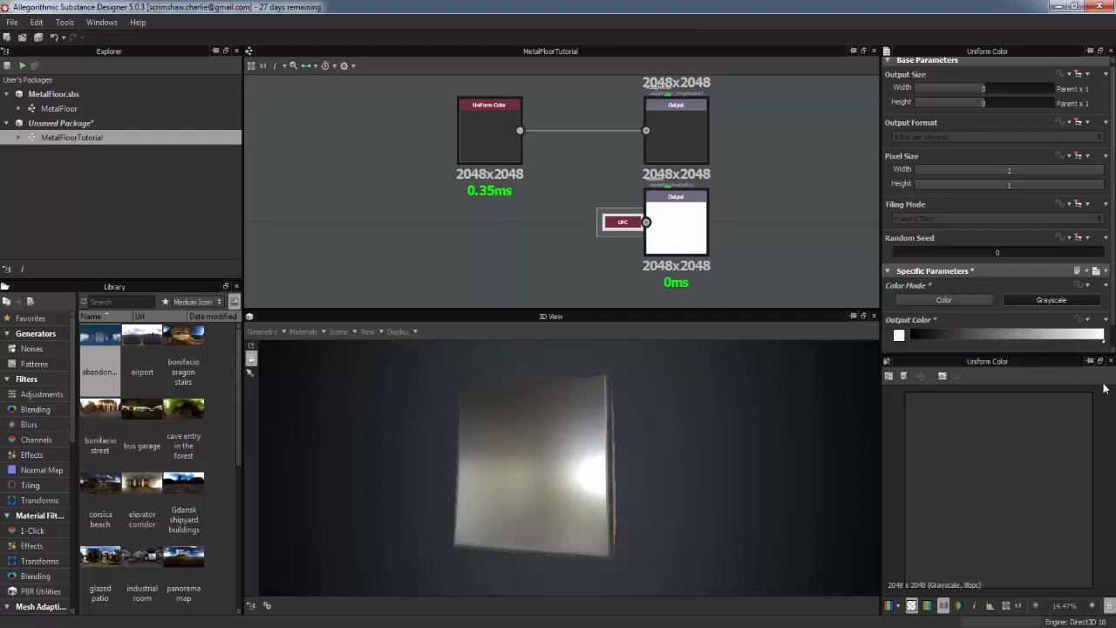
{"action": "left_click_drag", "start_coordinate": [604, 556], "coordinate": [600, 526]}
Step: Adjust the dark gray output color of the Roughness output's Uniform Color node and inspect the cube's reflections from several angles
{"action": "left_click", "coordinate": [500, 121]}
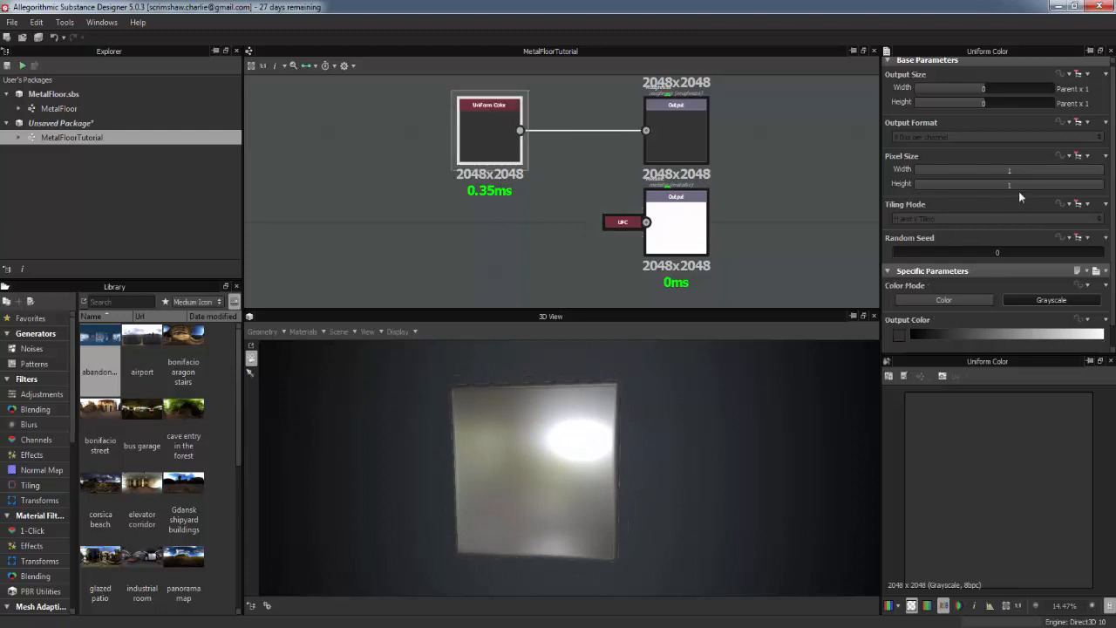
{"action": "left_click_drag", "start_coordinate": [982, 331], "coordinate": [959, 340]}
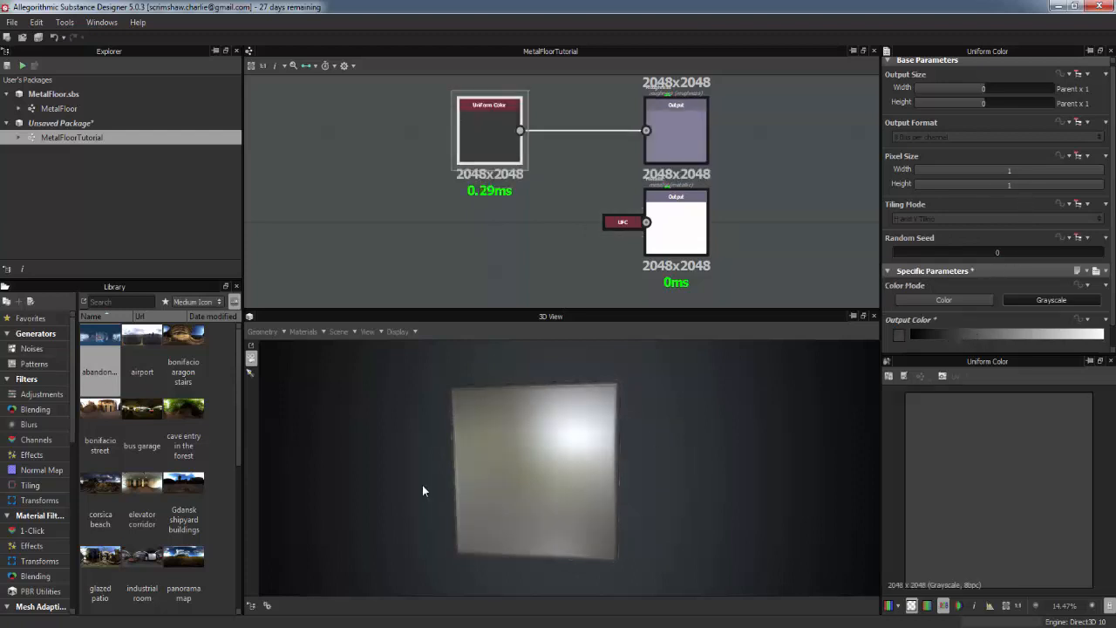
{"action": "left_click_drag", "start_coordinate": [488, 476], "coordinate": [533, 406]}
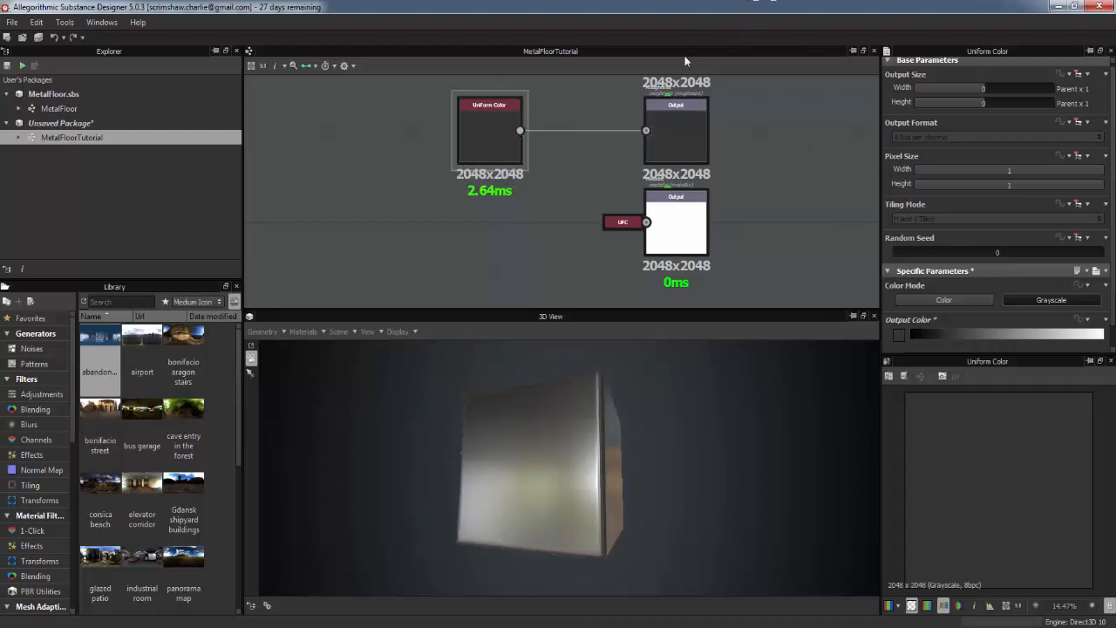
{"action": "middle_click_drag", "start_coordinate": [735, 173], "coordinate": [755, 247]}
{"action": "scroll", "coordinate": [755, 247], "scroll_direction": "down", "scroll_amount": 4}
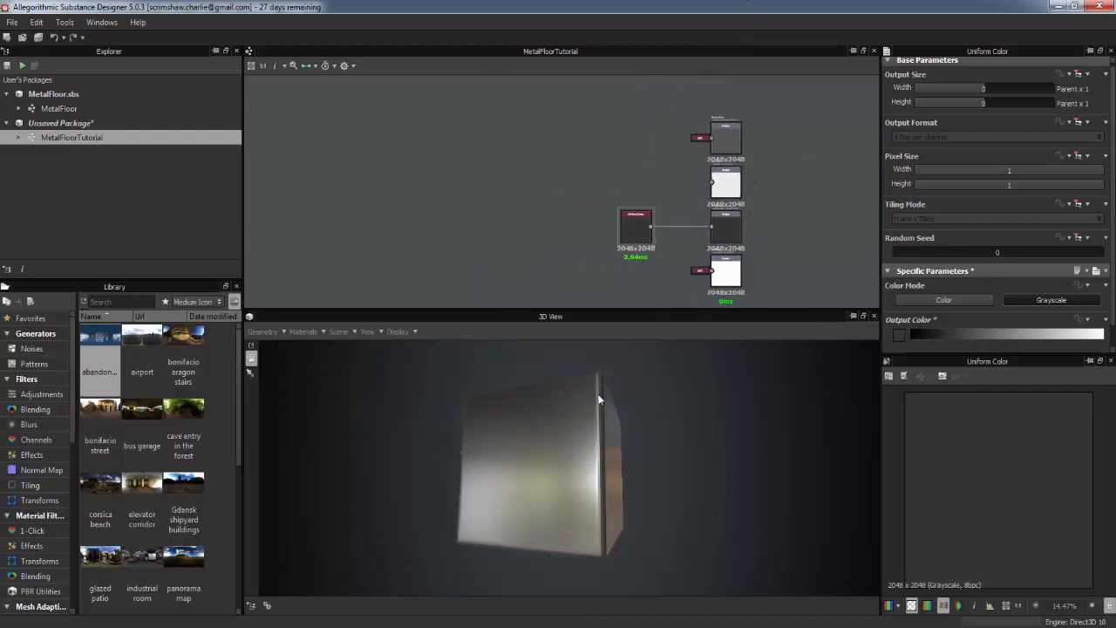
{"action": "left_click_drag", "start_coordinate": [599, 392], "coordinate": [564, 390]}
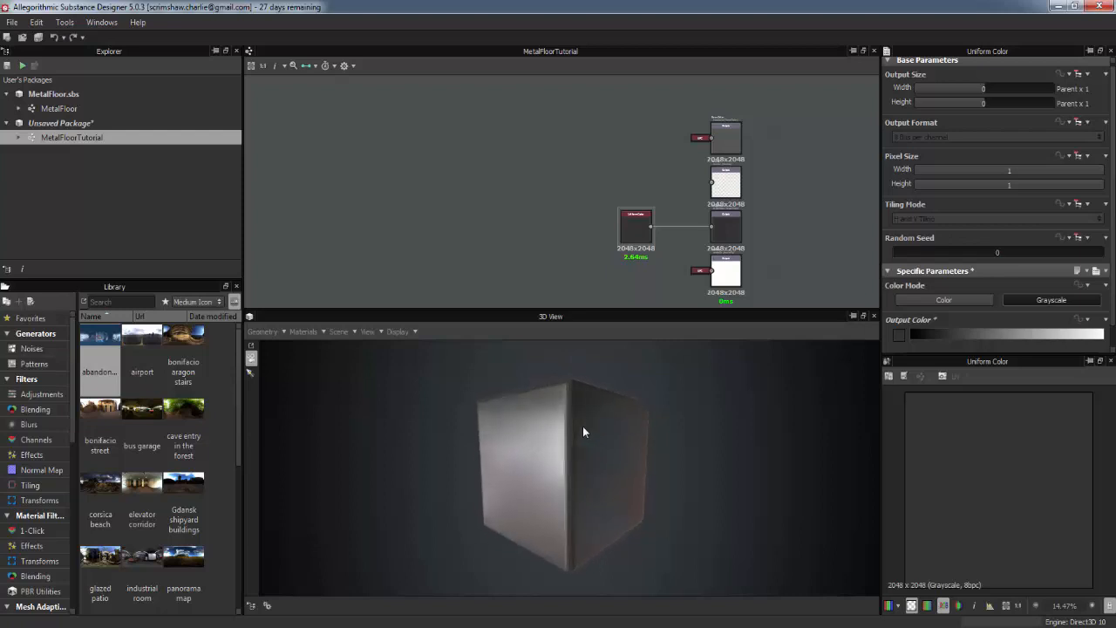
{"action": "mouse_move", "coordinate": [579, 114]}
{"action": "middle_mouse_down"}
{"action": "mouse_move", "coordinate": [605, 140]}
{"action": "mouse_move", "coordinate": [613, 115]}
{"action": "middle_mouse_up"}
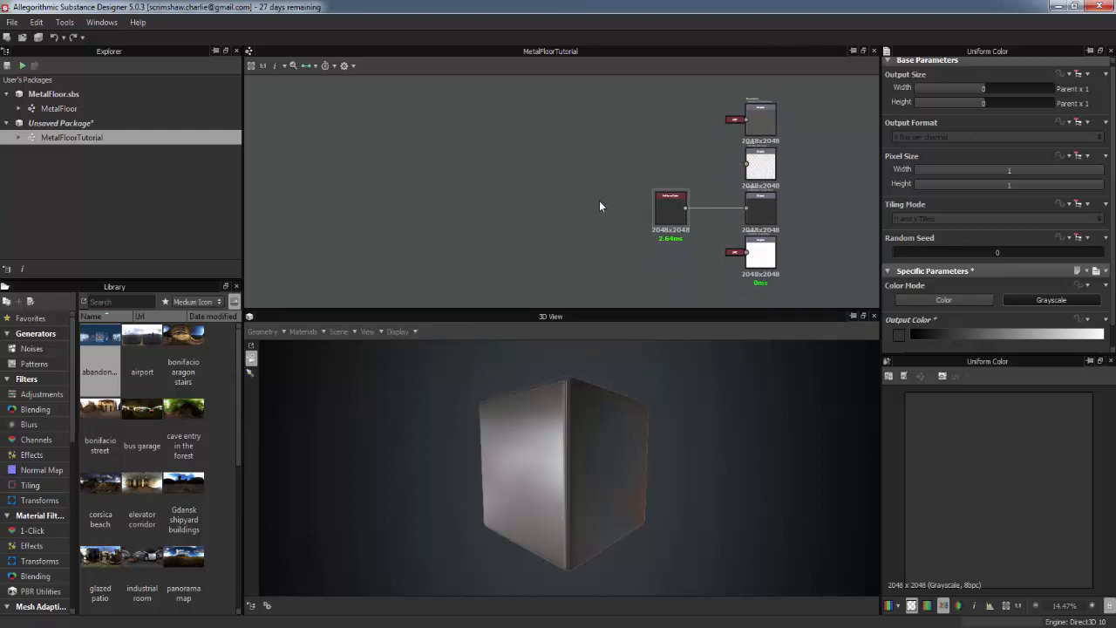
Step: Open the finished MetalFloor graph to examine its nodes and tread plate cube, and return to the MetalFloorTutorial graph
{"action": "double_click", "coordinate": [59, 108]}
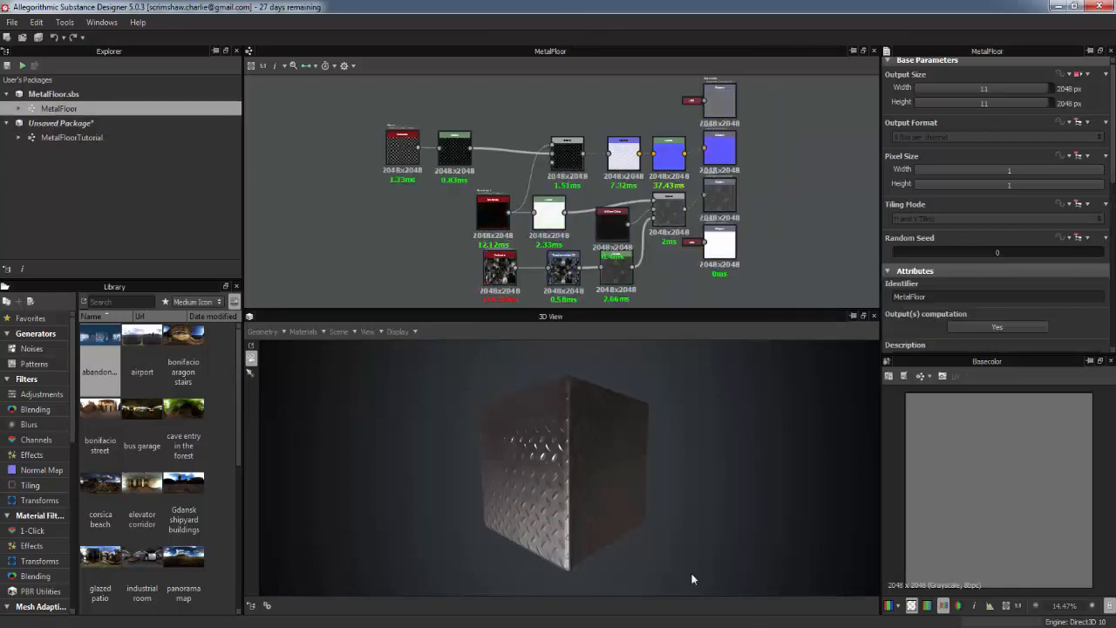
{"action": "left_click_drag", "start_coordinate": [614, 477], "coordinate": [579, 462]}
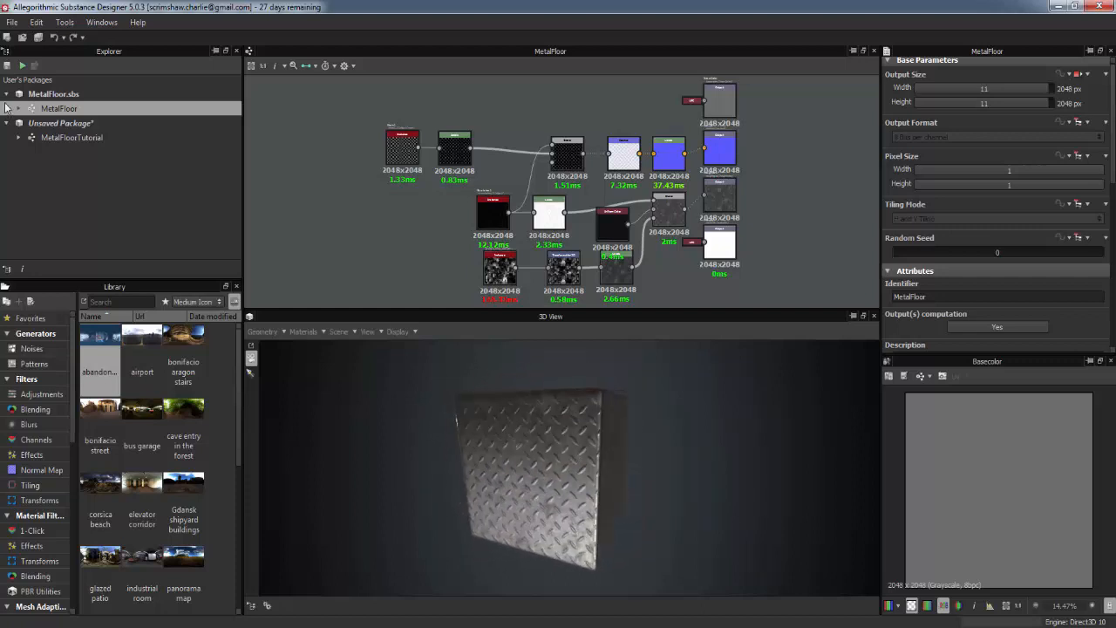
{"action": "double_click", "coordinate": [63, 138]}
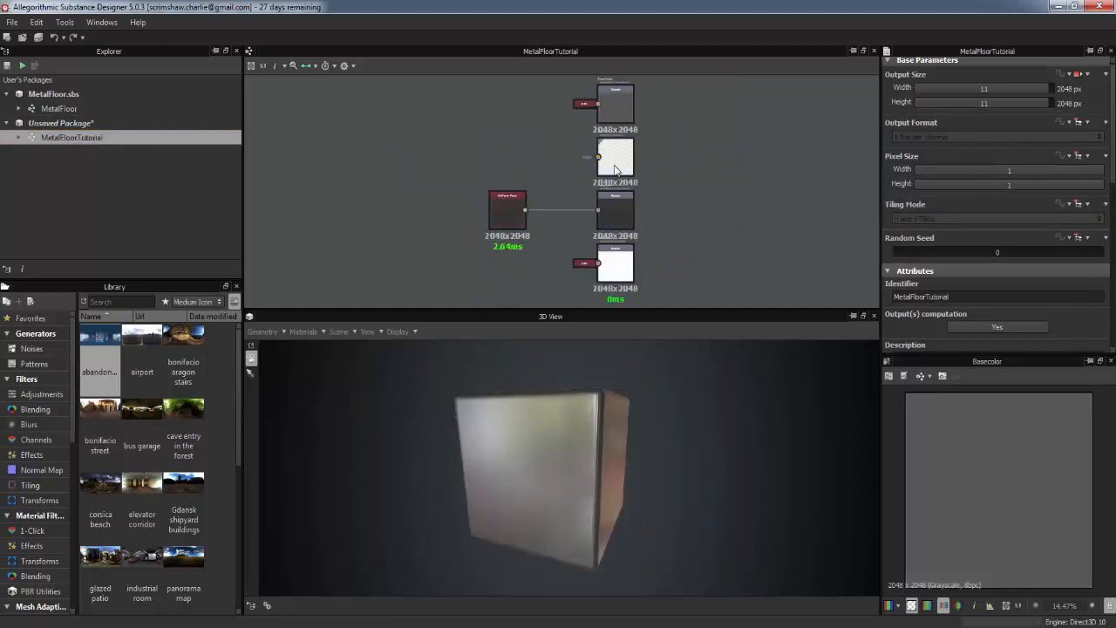
Step: Find the Mesh 1 pattern among the library's generators and add it to the graph, in the same row as the Normal output
{"action": "scroll", "coordinate": [669, 219], "scroll_direction": "up", "scroll_amount": 4}
{"action": "left_click", "coordinate": [728, 202]}
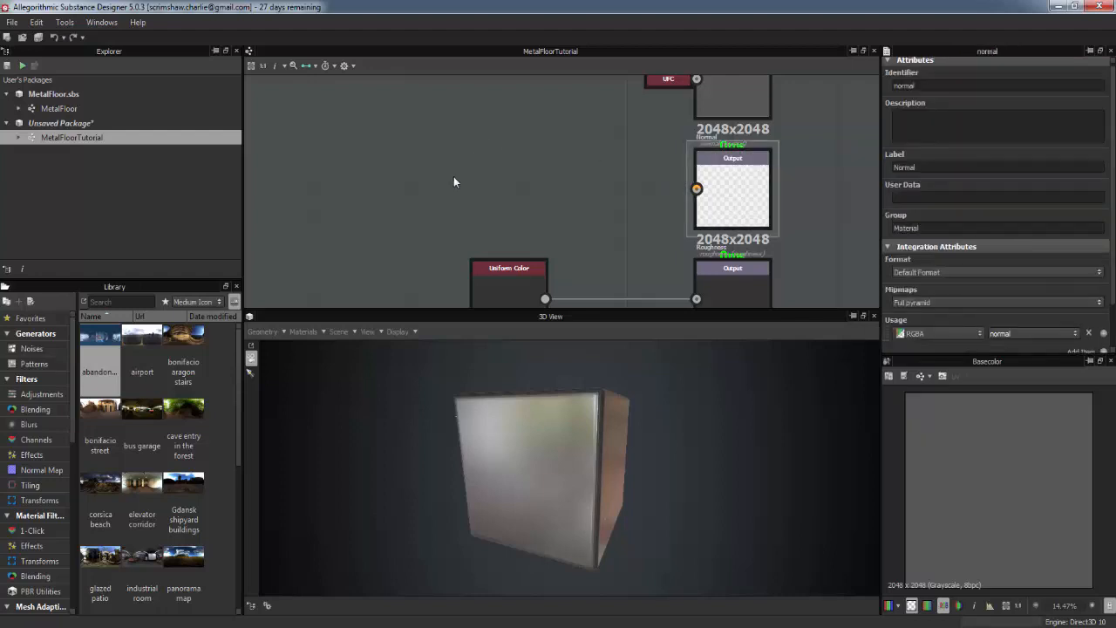
{"action": "scroll", "coordinate": [488, 181], "scroll_direction": "down", "scroll_amount": 2}
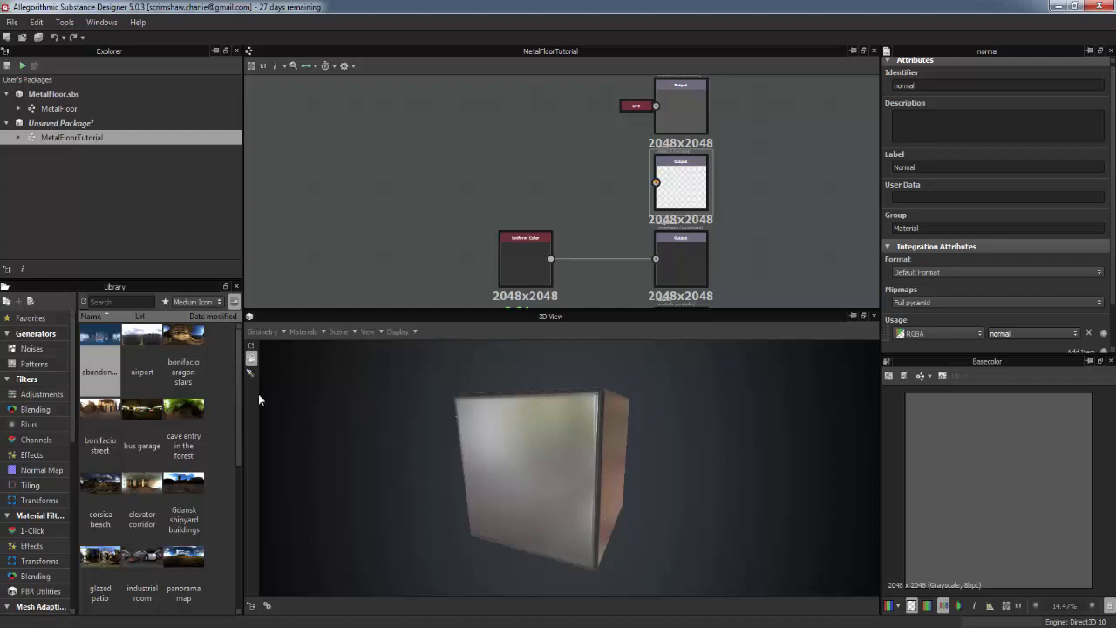
{"action": "left_click", "coordinate": [37, 335]}
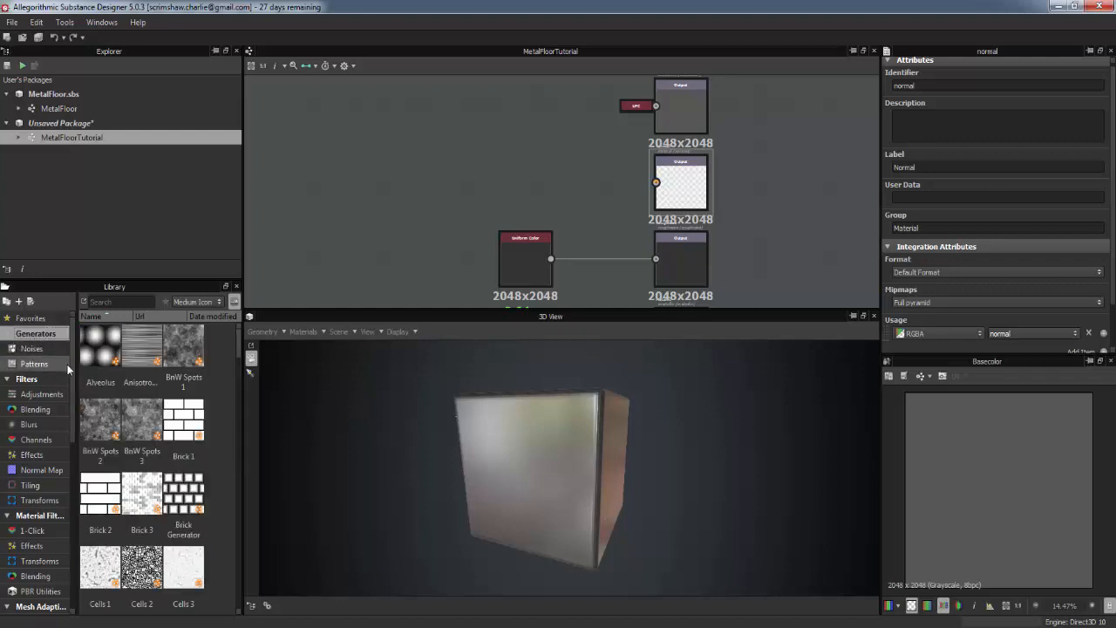
{"action": "scroll", "coordinate": [170, 419], "scroll_direction": "down", "scroll_amount": 3}
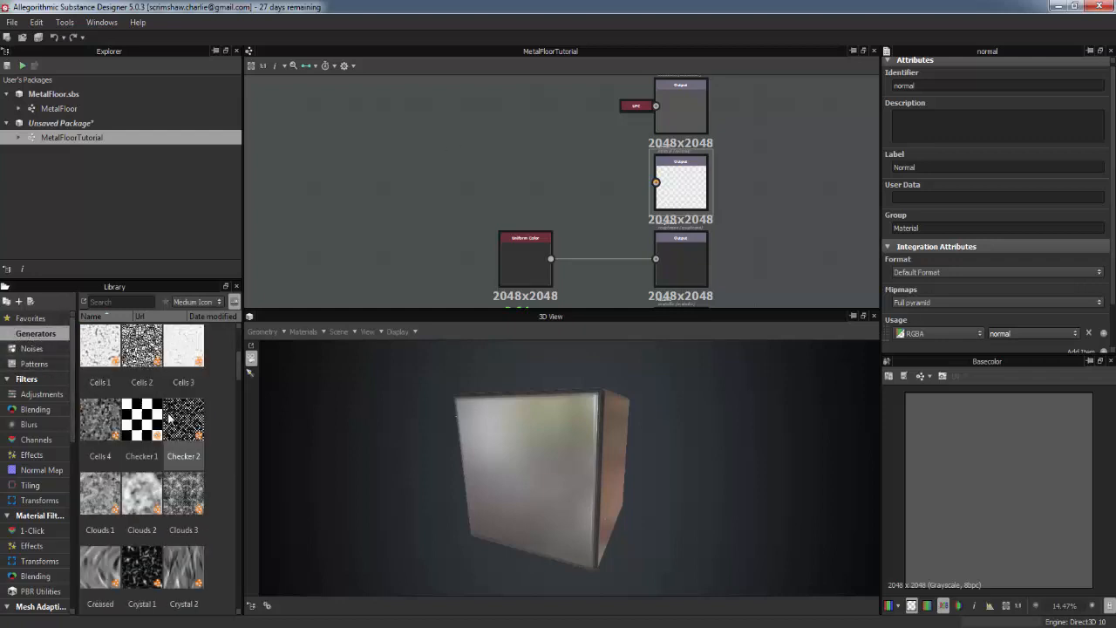
{"action": "scroll", "coordinate": [170, 419], "scroll_direction": "down", "scroll_amount": 5}
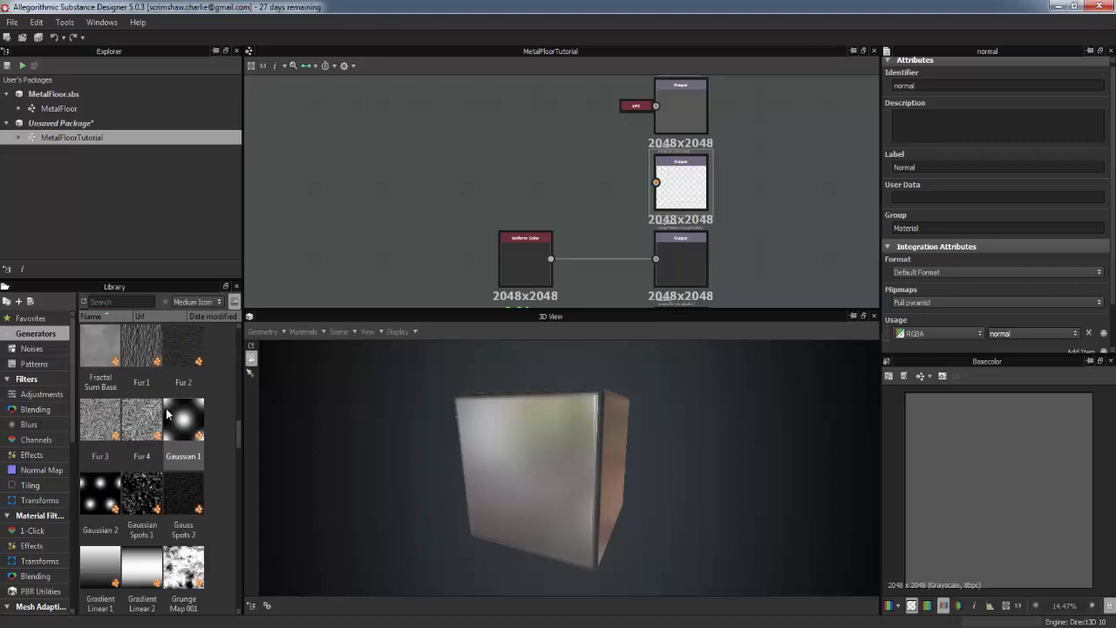
{"action": "scroll", "coordinate": [166, 415], "scroll_direction": "down", "scroll_amount": 6}
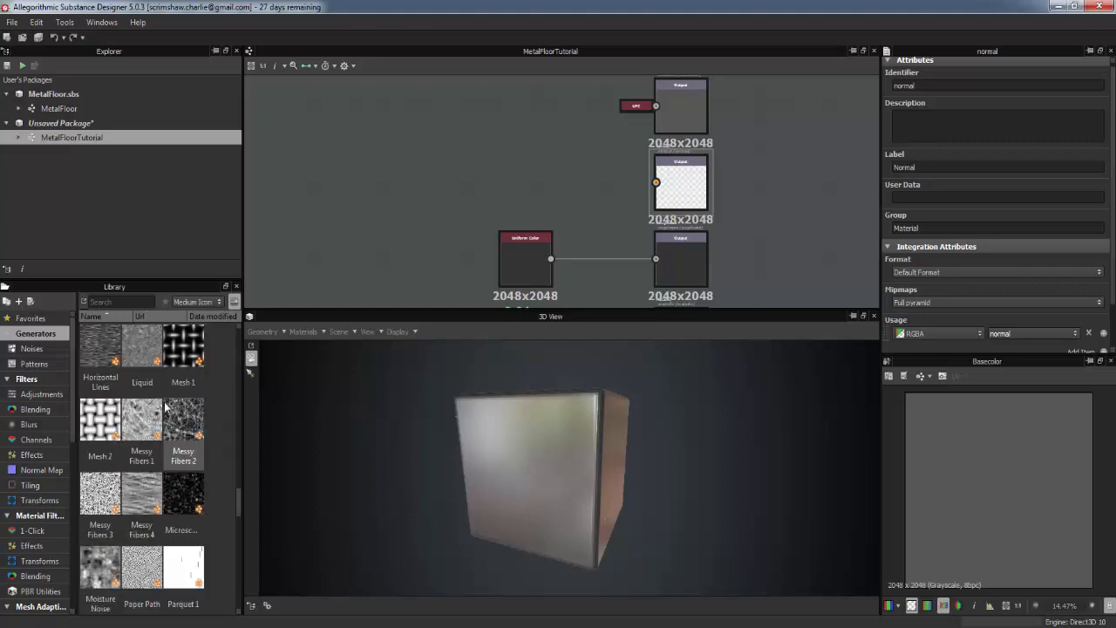
{"action": "scroll", "coordinate": [165, 405], "scroll_direction": "down", "scroll_amount": 4}
{"action": "scroll", "coordinate": [163, 404], "scroll_direction": "up", "scroll_amount": 4}
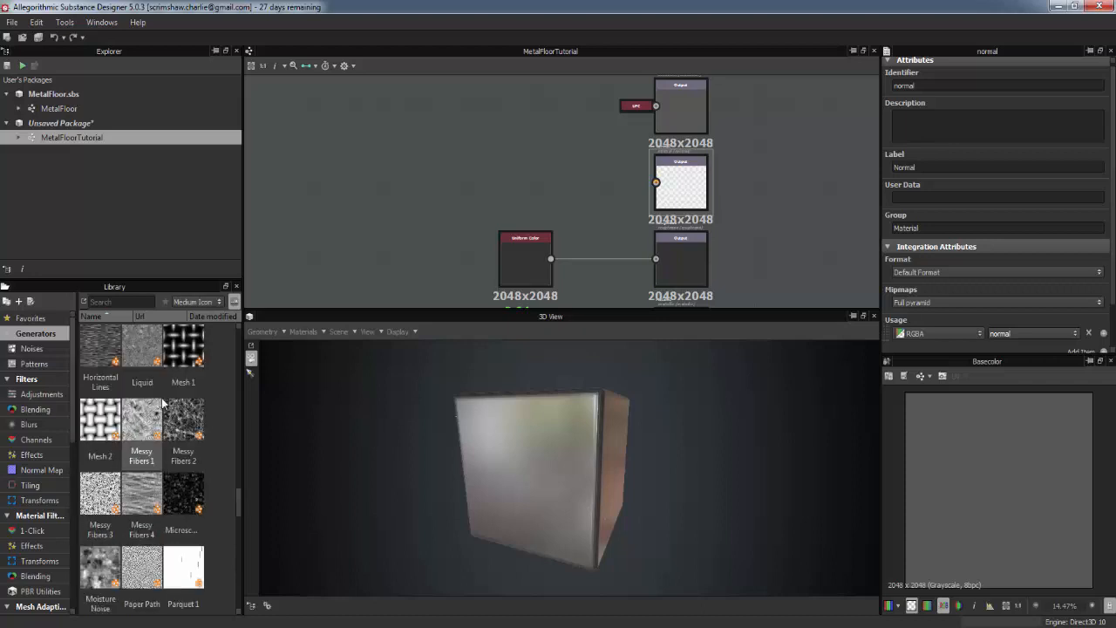
{"action": "scroll", "coordinate": [163, 402], "scroll_direction": "up", "scroll_amount": 3}
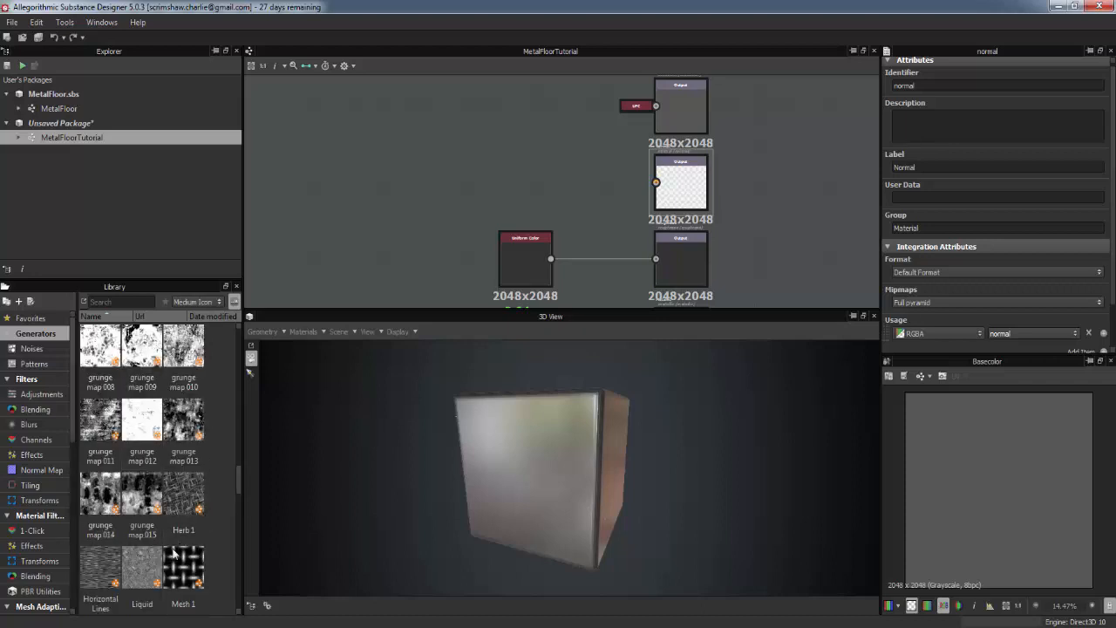
{"action": "left_click_drag", "start_coordinate": [181, 560], "coordinate": [412, 189]}
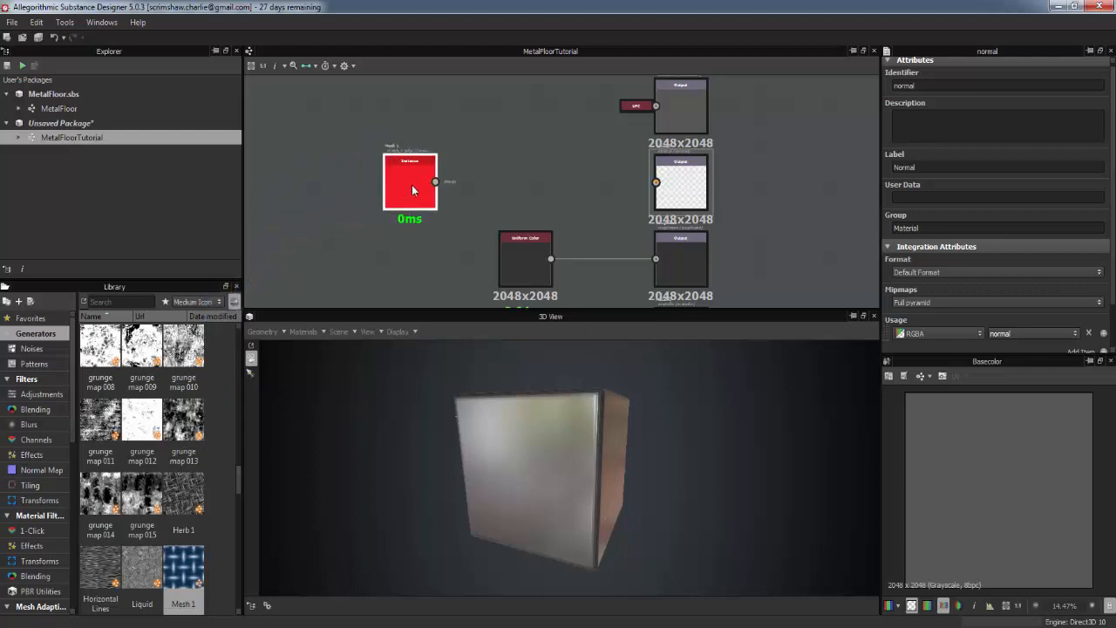
Step: Preview the Mesh 1 node's pattern in the 2D view and examine its parameters alongside the Uniform Color node's
{"action": "double_click", "coordinate": [414, 178]}
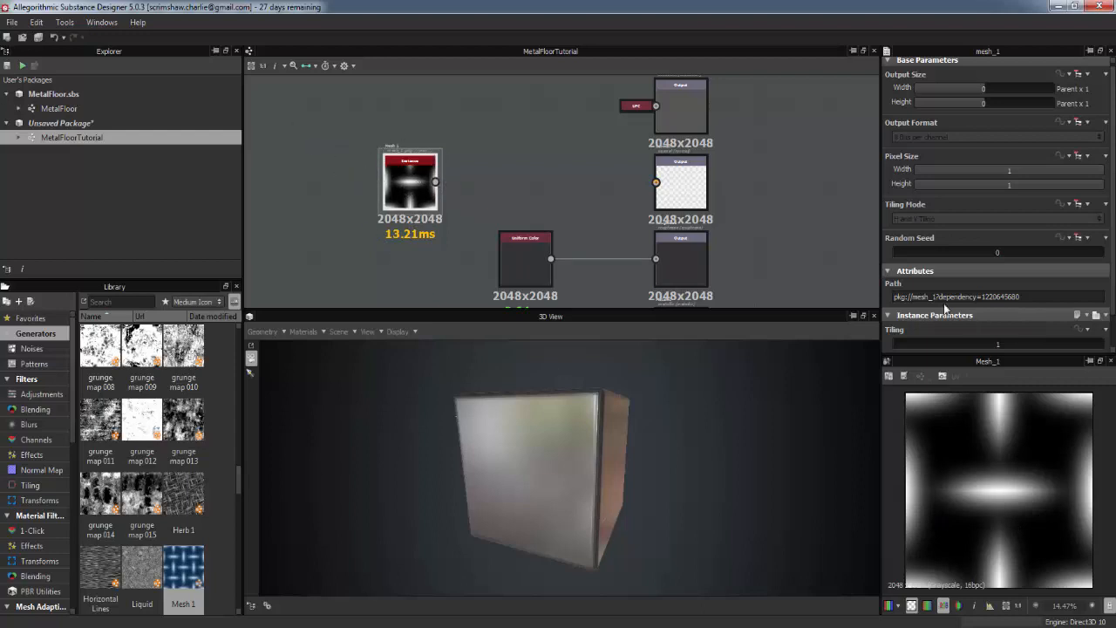
{"action": "left_click", "coordinate": [503, 251]}
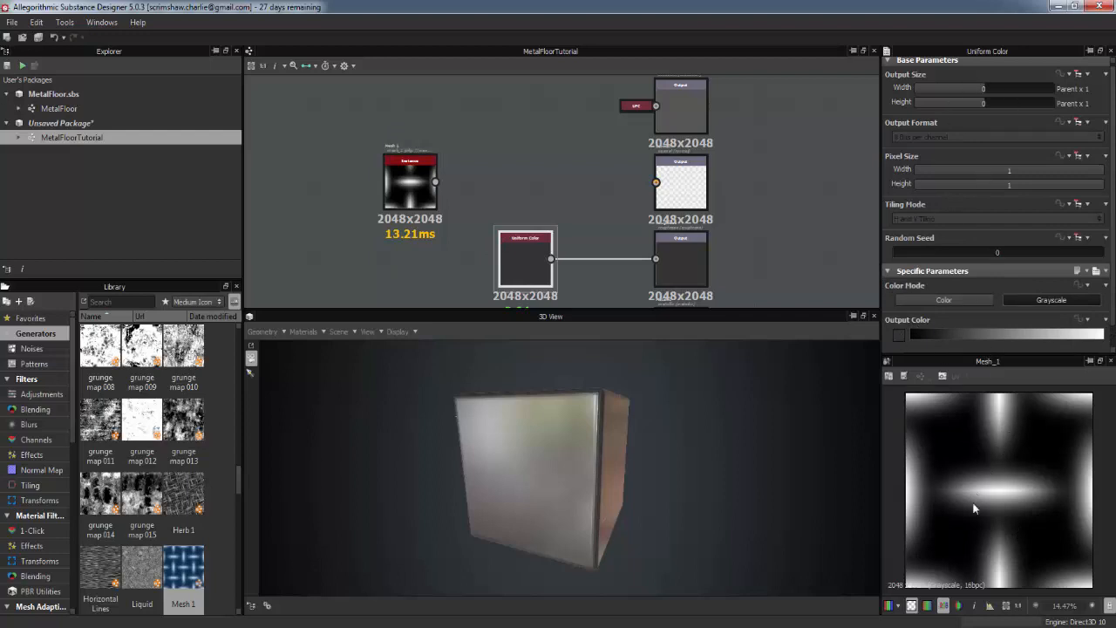
{"action": "left_click", "coordinate": [411, 167]}
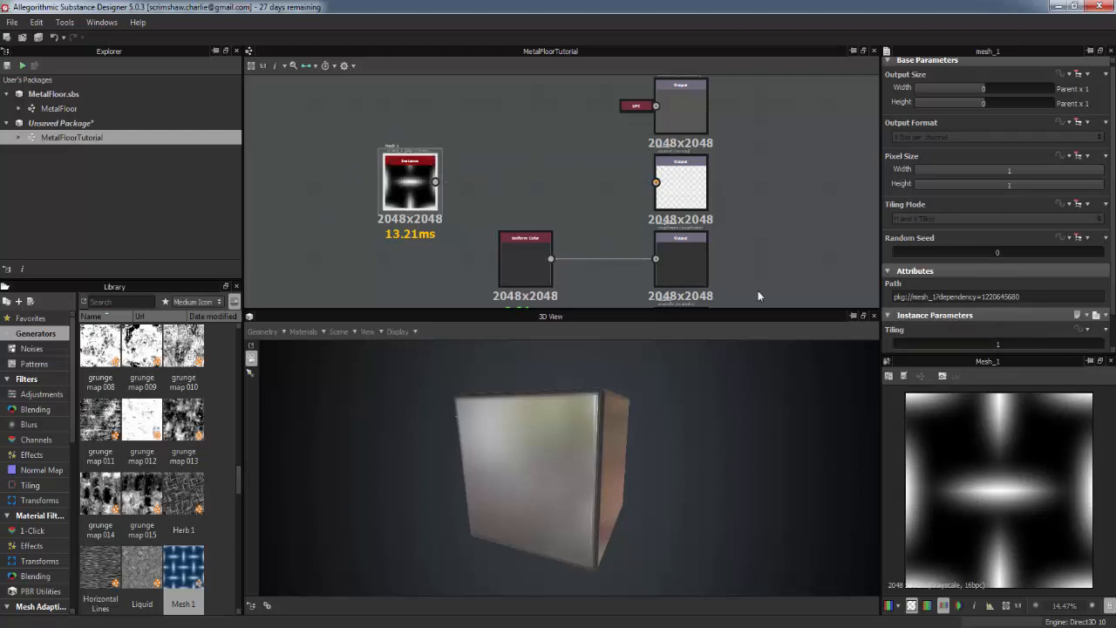
Step: Reposition the Mesh 1 node level with the Normal output, leaving room between them, and check the cube's shading
{"action": "left_click_drag", "start_coordinate": [420, 179], "coordinate": [360, 193]}
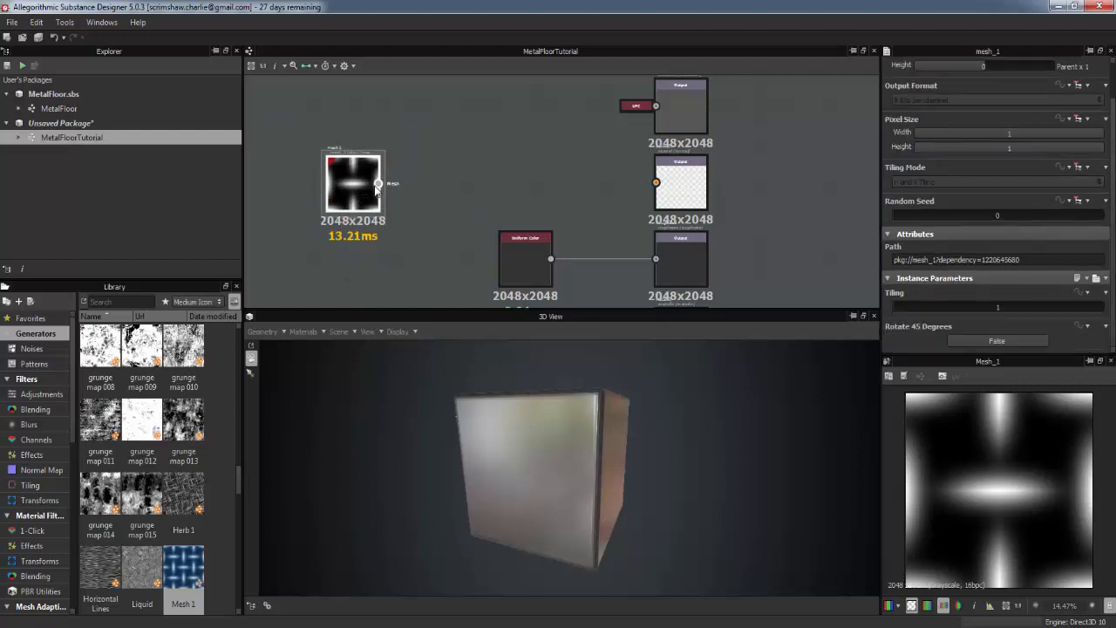
{"action": "left_click_drag", "start_coordinate": [364, 191], "coordinate": [402, 192]}
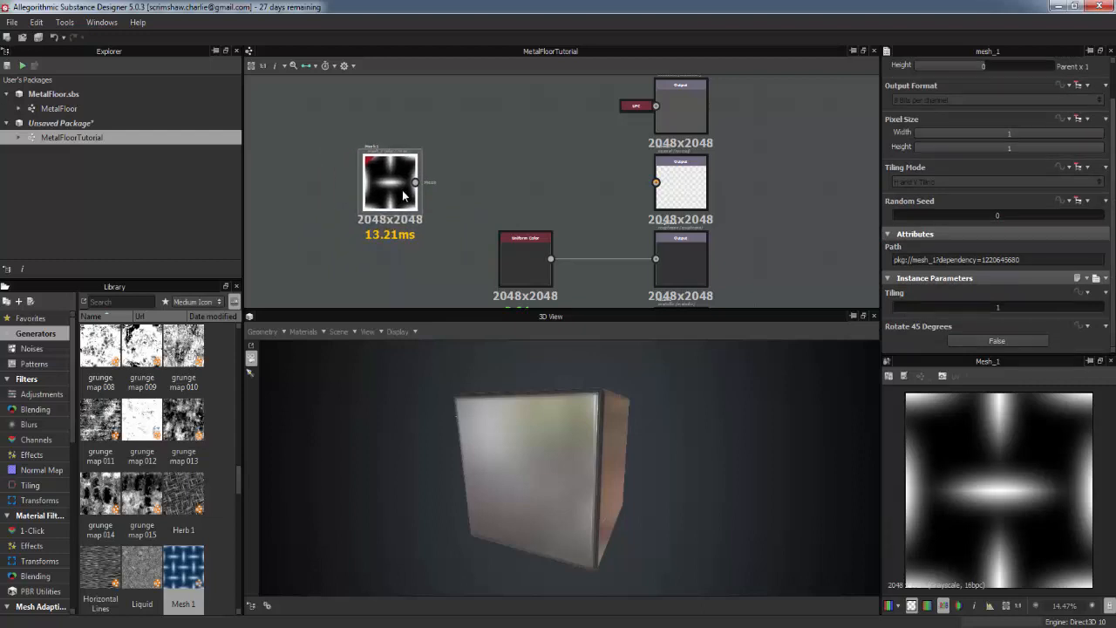
{"action": "scroll", "coordinate": [395, 189], "scroll_direction": "up", "scroll_amount": 5}
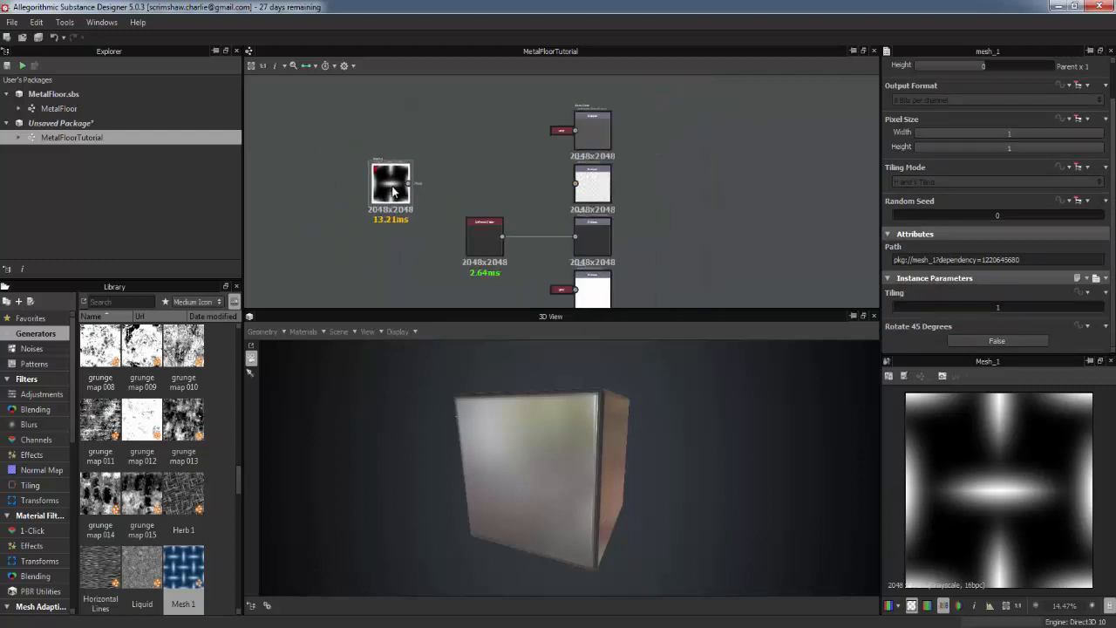
{"action": "scroll", "coordinate": [391, 186], "scroll_direction": "down", "scroll_amount": 4}
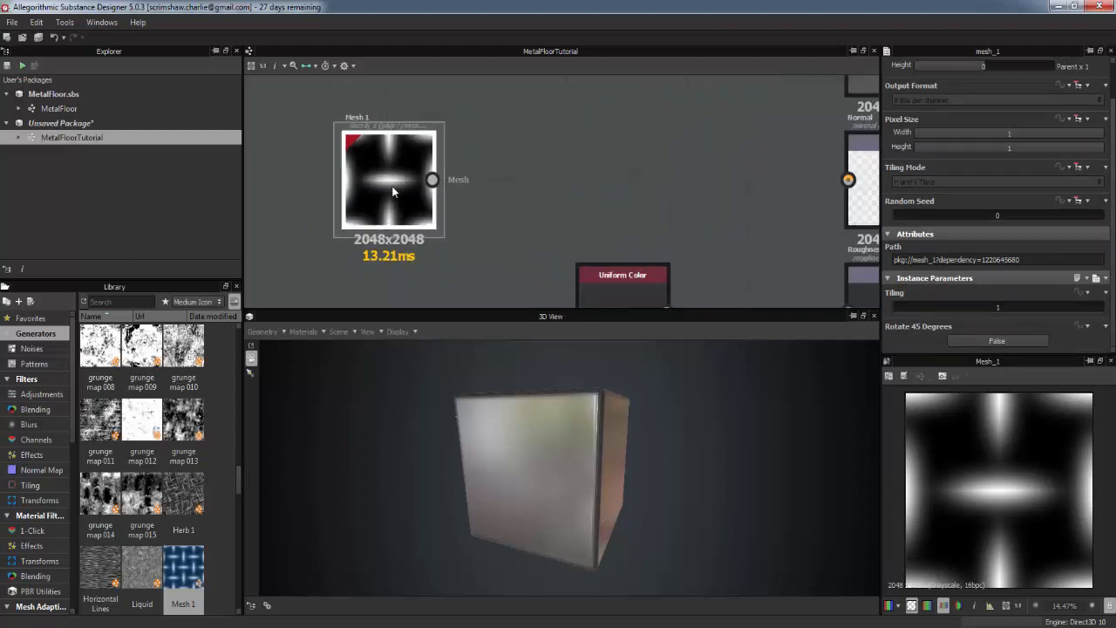
{"action": "left_click_drag", "start_coordinate": [603, 529], "coordinate": [612, 472]}
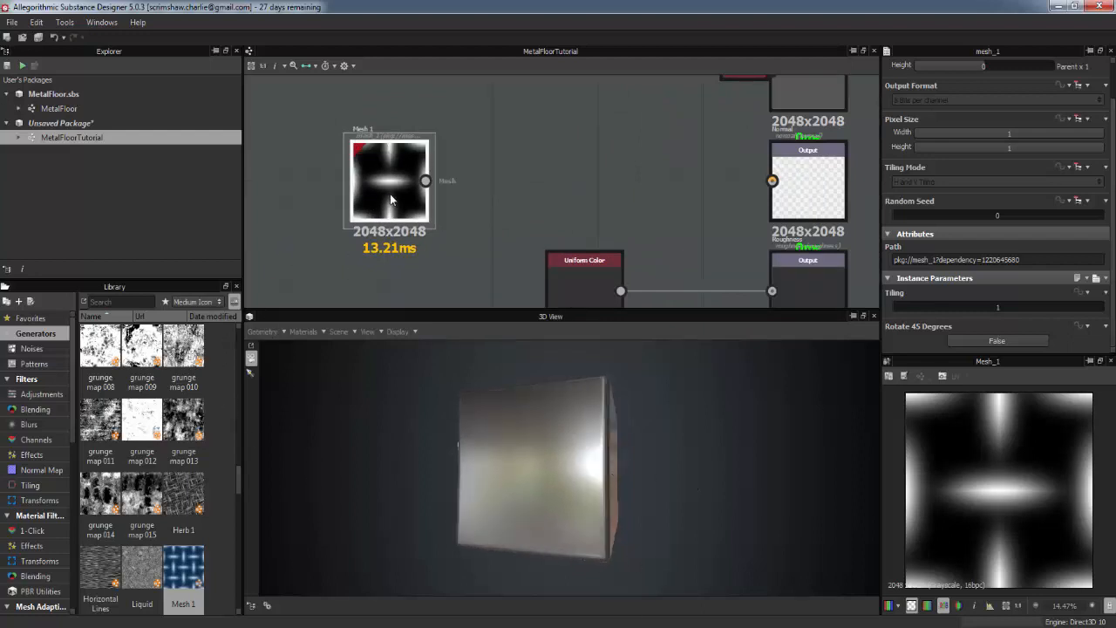
Step: Set the Mesh 1 node's Tiling to 10 and review its parameters
{"action": "left_click_drag", "start_coordinate": [546, 418], "coordinate": [500, 413]}
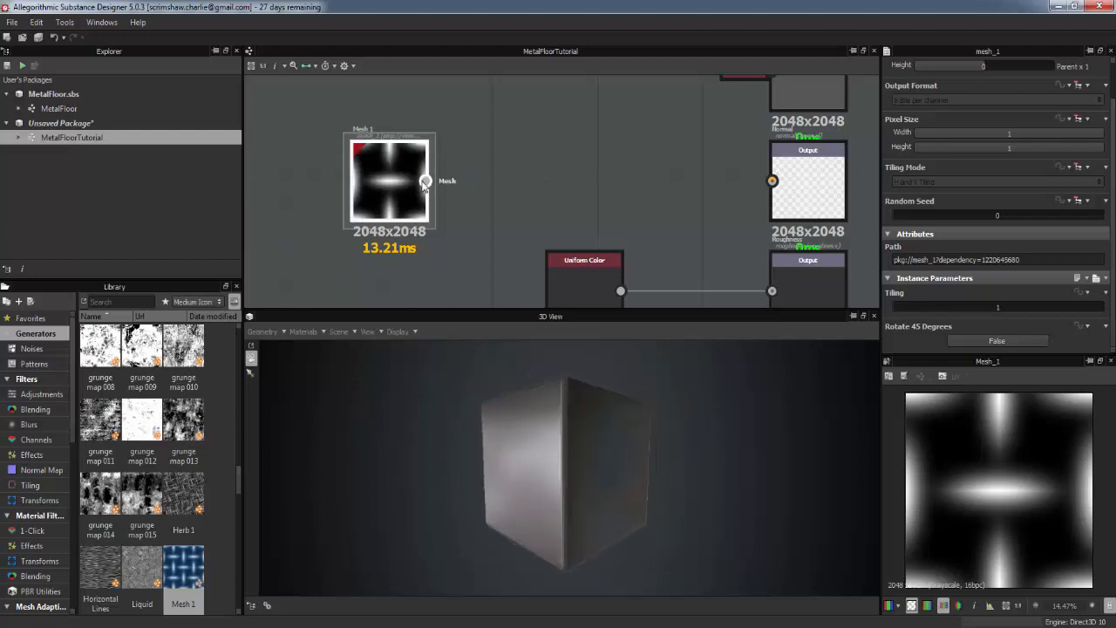
{"action": "left_click_drag", "start_coordinate": [426, 181], "coordinate": [596, 206]}
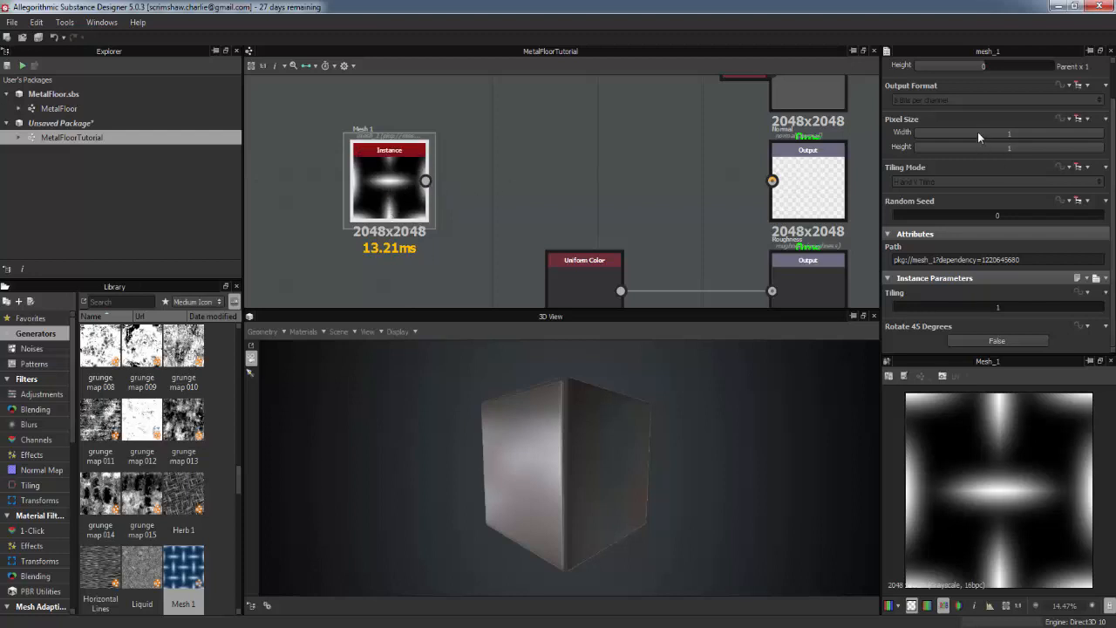
{"action": "left_click", "coordinate": [959, 309]}
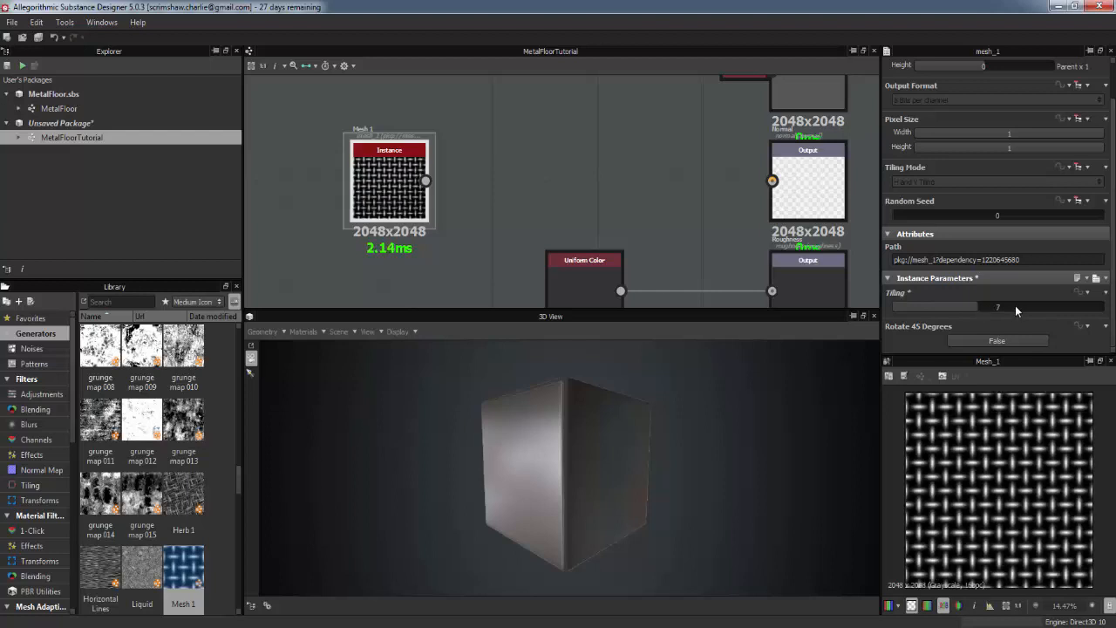
{"action": "left_click", "coordinate": [1015, 307]}
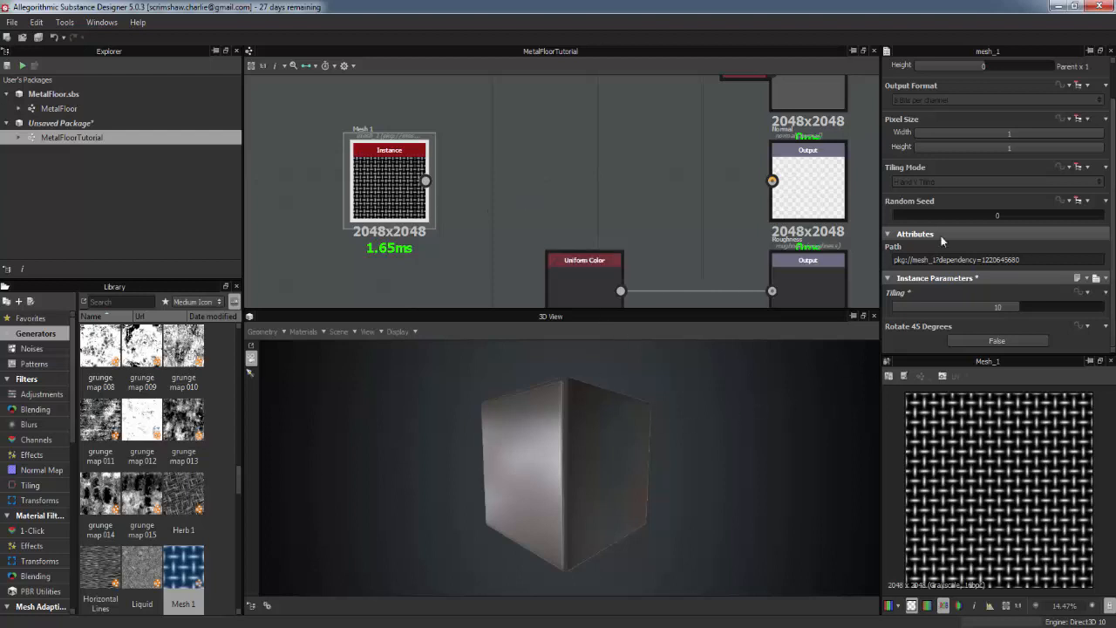
{"action": "scroll", "coordinate": [1003, 216], "scroll_direction": "up", "scroll_amount": 1}
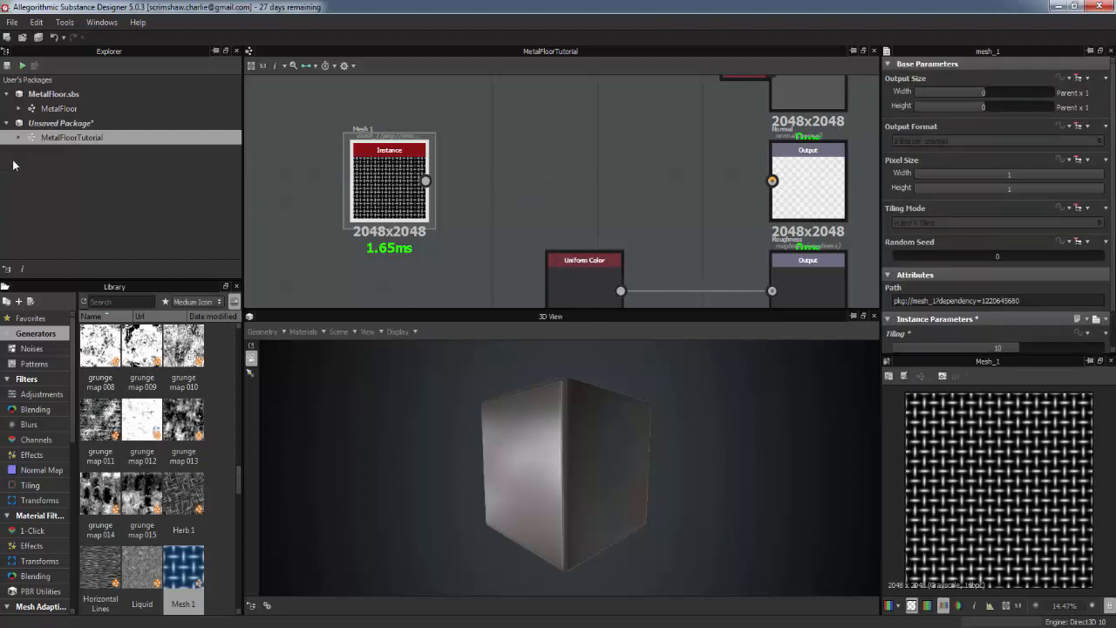
{"action": "scroll", "coordinate": [955, 218], "scroll_direction": "down", "scroll_amount": 1}
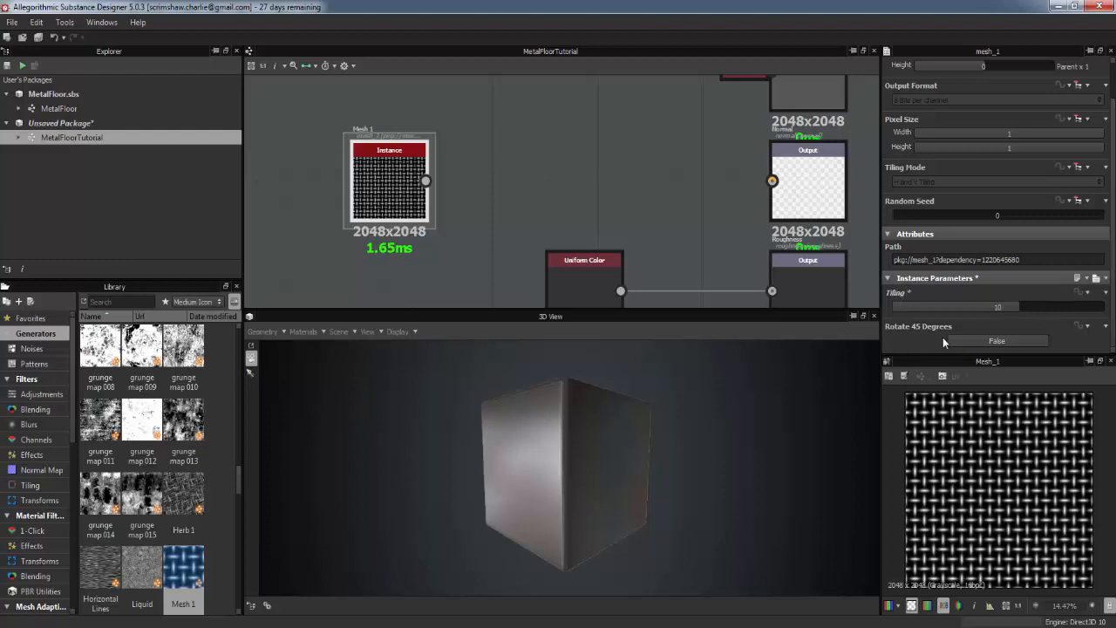
Step: Open the finished MetalFloor graph to compare its tread plate orientation on the cube, and return to the MetalFloorTutorial graph
{"action": "double_click", "coordinate": [67, 112]}
{"action": "left_click_drag", "start_coordinate": [660, 386], "coordinate": [592, 486]}
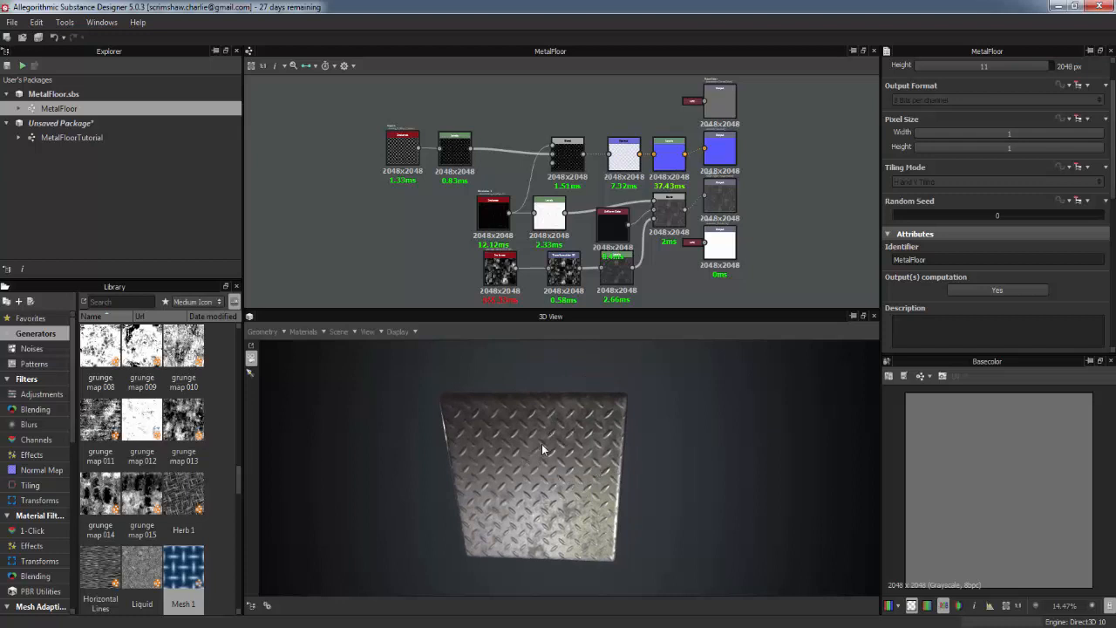
{"action": "left_click_drag", "start_coordinate": [584, 479], "coordinate": [566, 501]}
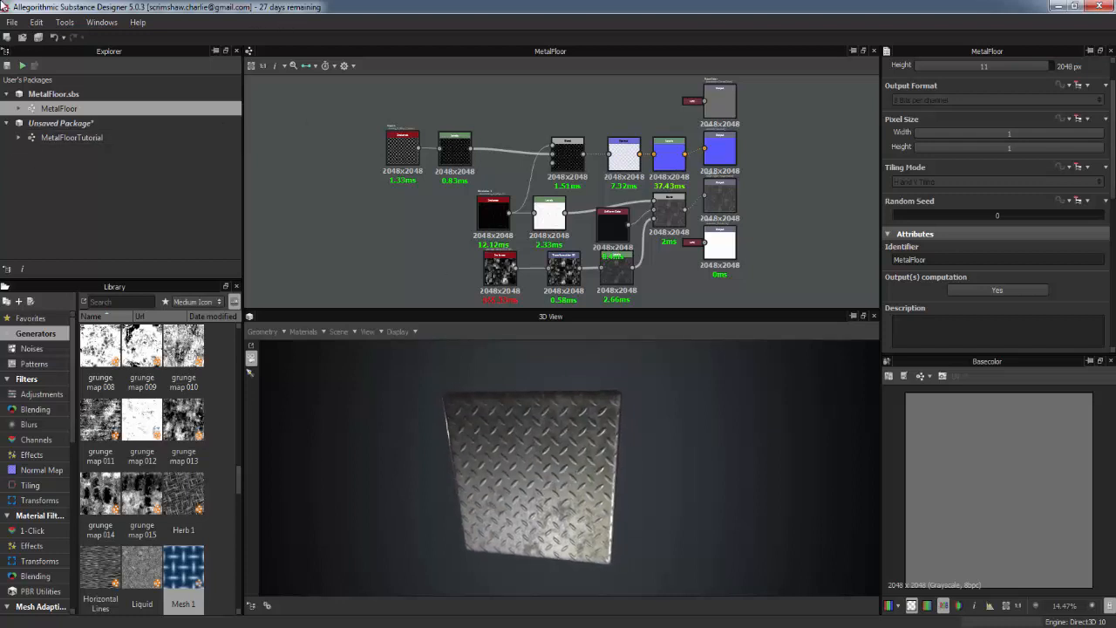
{"action": "double_click", "coordinate": [78, 140]}
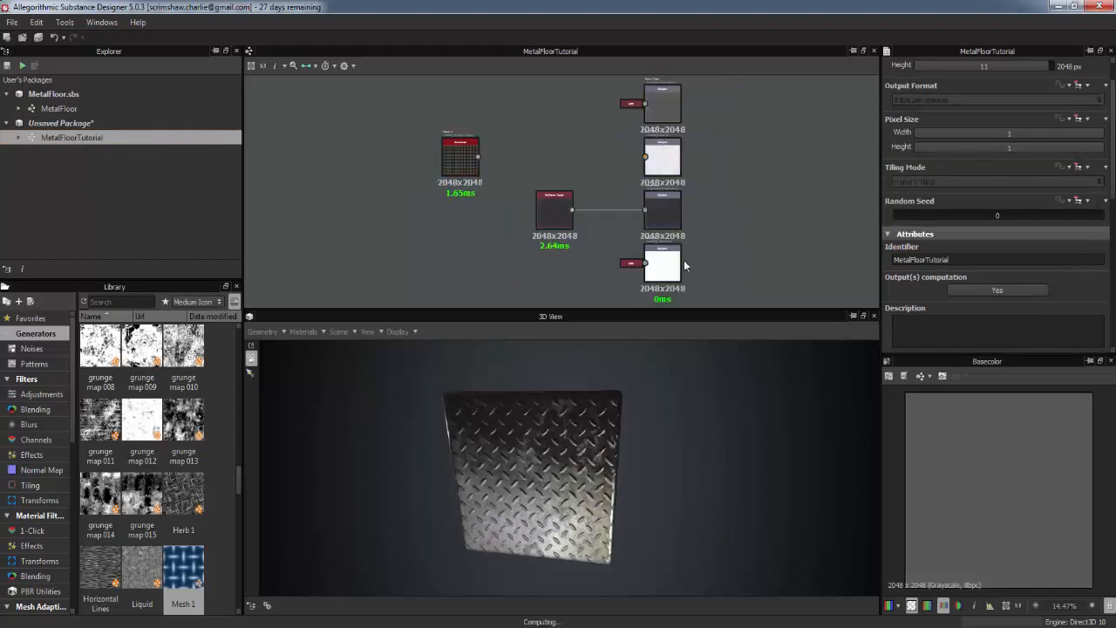
Step: Set the Mesh 1 node's Rotate 45 Degrees to True and preview its pattern in the 2D view
{"action": "left_click", "coordinate": [449, 158]}
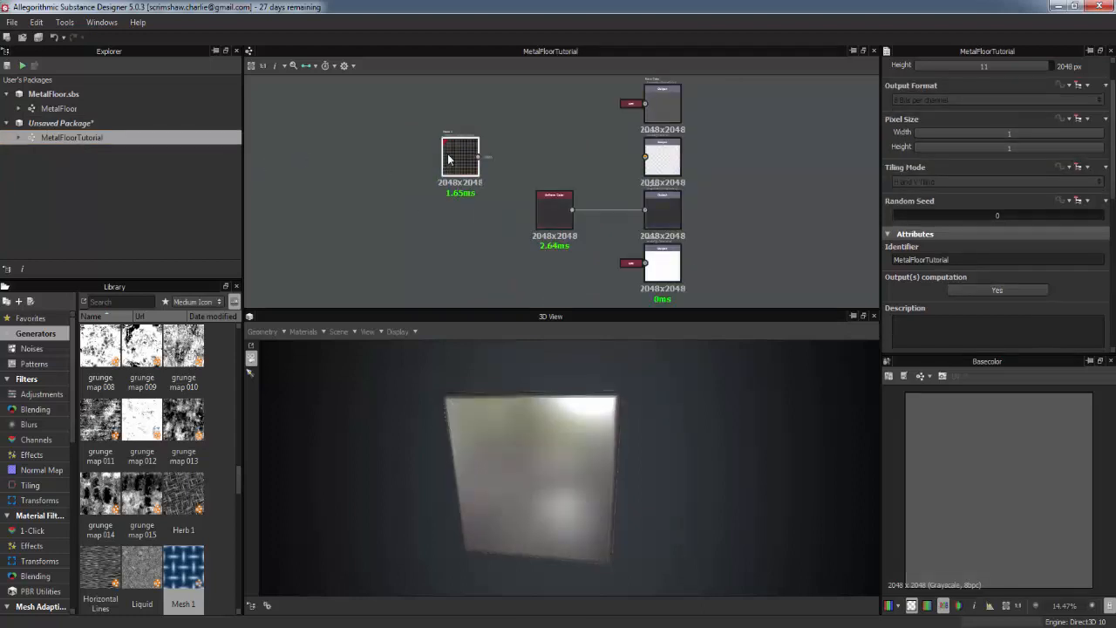
{"action": "scroll", "coordinate": [1000, 346], "scroll_direction": "down", "scroll_amount": 1}
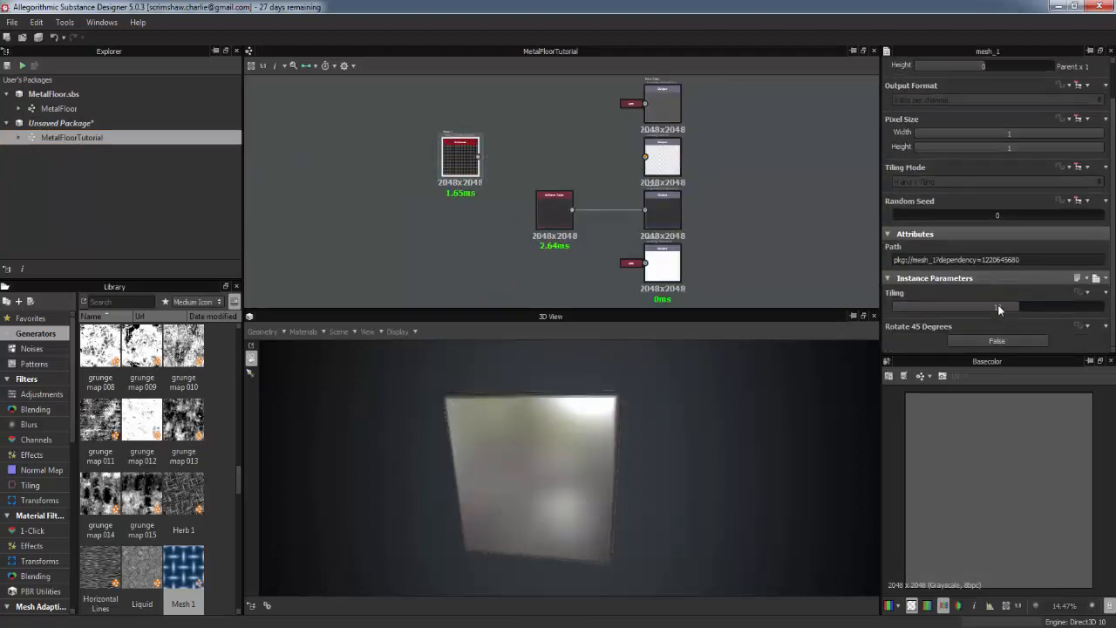
{"action": "left_click", "coordinate": [997, 340]}
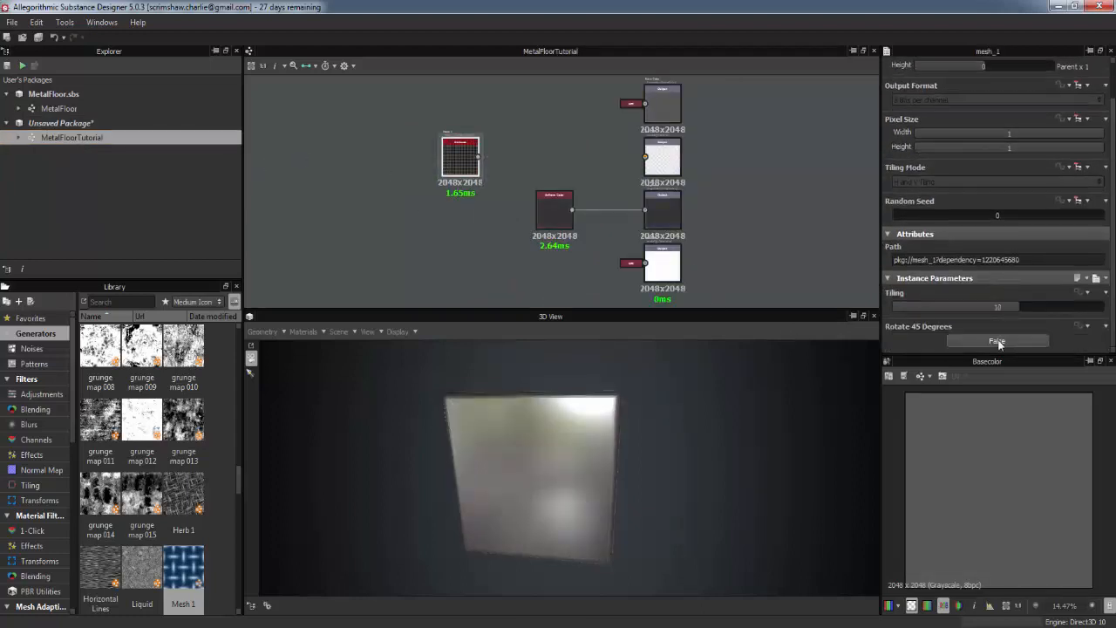
{"action": "double_click", "coordinate": [460, 167]}
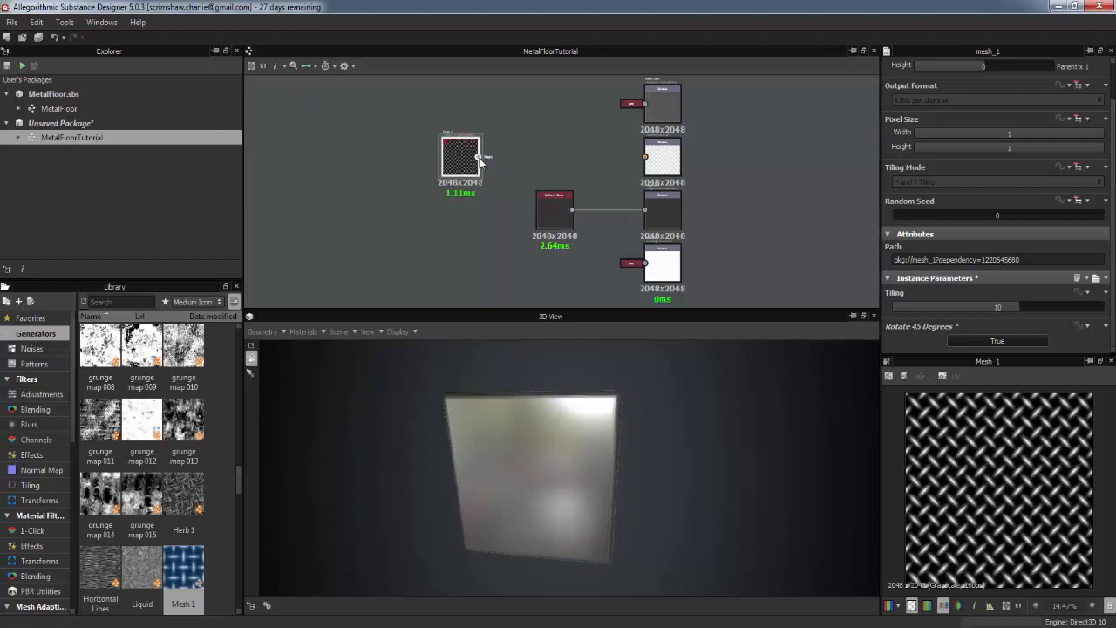
Step: Connect the Mesh 1 node's output directly to the Normal output and check the cube's surface
{"action": "left_click_drag", "start_coordinate": [478, 158], "coordinate": [514, 160]}
{"action": "left_click_drag", "start_coordinate": [687, 163], "coordinate": [646, 158]}
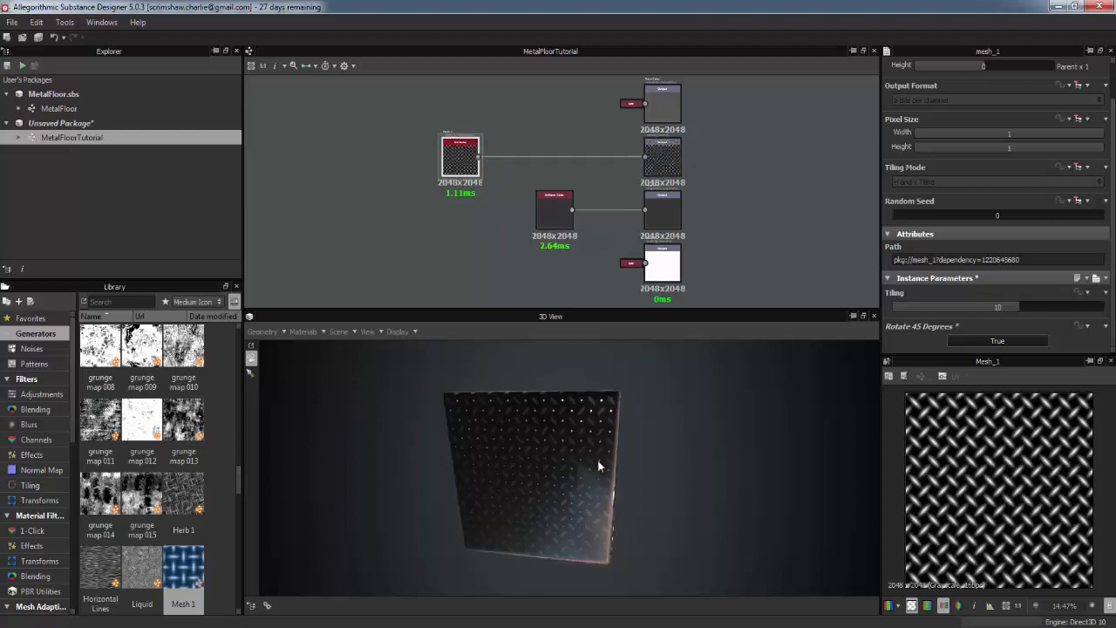
{"action": "mouse_move", "coordinate": [598, 464]}
{"action": "left_mouse_down"}
{"action": "mouse_move", "coordinate": [544, 419]}
{"action": "mouse_move", "coordinate": [522, 454]}
{"action": "mouse_move", "coordinate": [545, 480]}
{"action": "mouse_move", "coordinate": [573, 478]}
{"action": "mouse_move", "coordinate": [558, 431]}
{"action": "mouse_move", "coordinate": [591, 449]}
{"action": "mouse_move", "coordinate": [555, 442]}
{"action": "mouse_move", "coordinate": [586, 457]}
{"action": "left_mouse_up"}
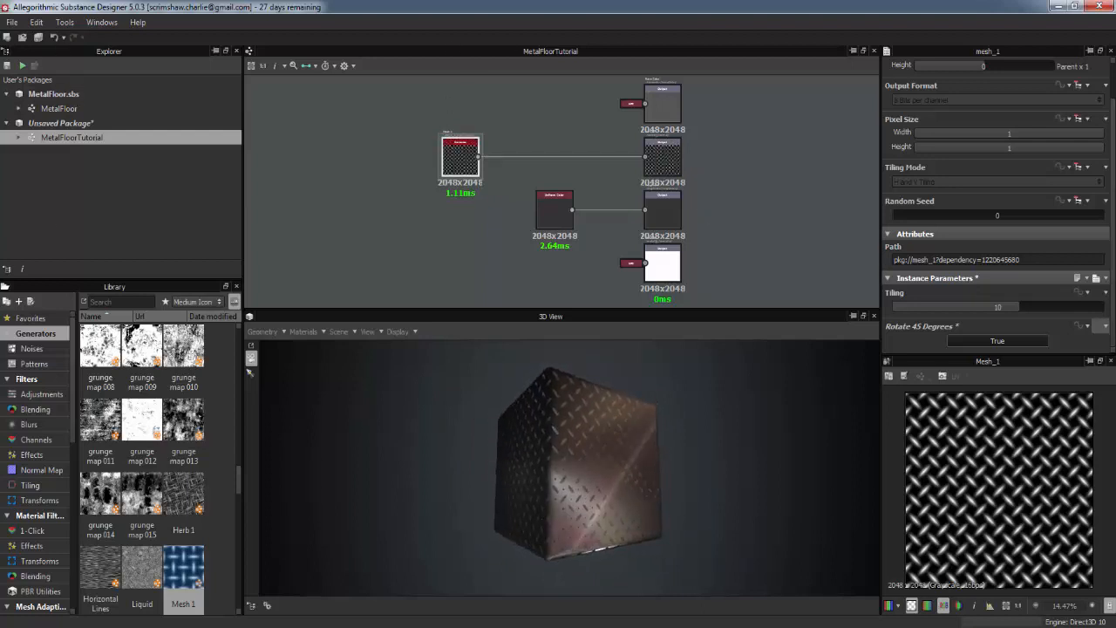
Step: Insert a Normal node between Mesh 1 and the Normal output, and check the tread bumps on the cube
{"action": "right_click", "coordinate": [519, 187]}
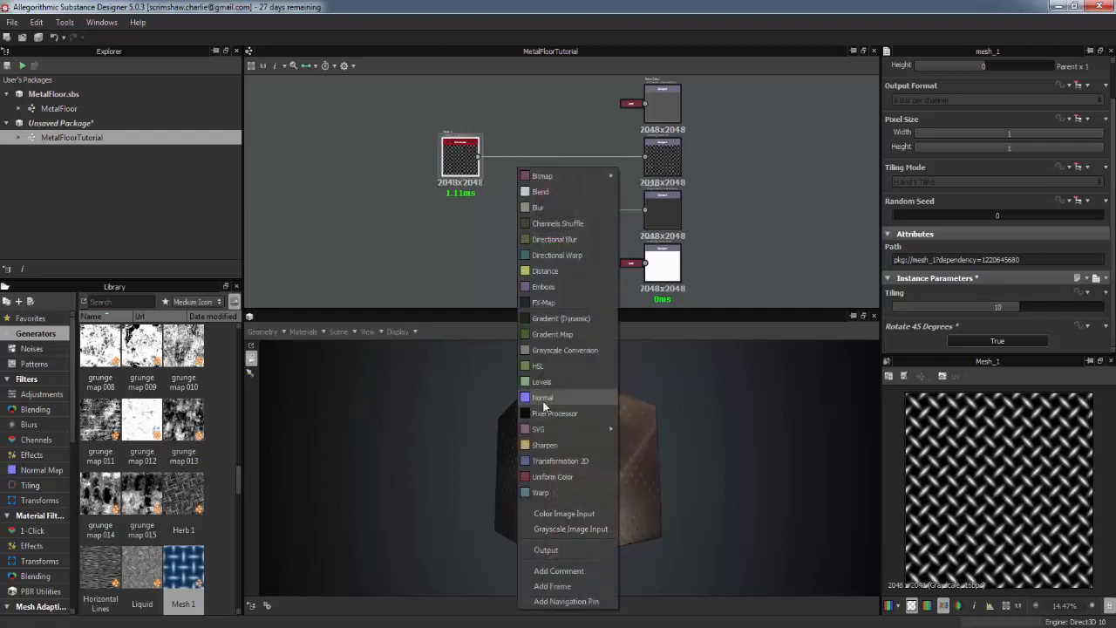
{"action": "left_click", "coordinate": [542, 398]}
{"action": "left_click_drag", "start_coordinate": [518, 108], "coordinate": [530, 155]}
{"action": "left_click_drag", "start_coordinate": [558, 553], "coordinate": [584, 459]}
{"action": "scroll", "coordinate": [560, 407], "scroll_direction": "down", "scroll_amount": 4}
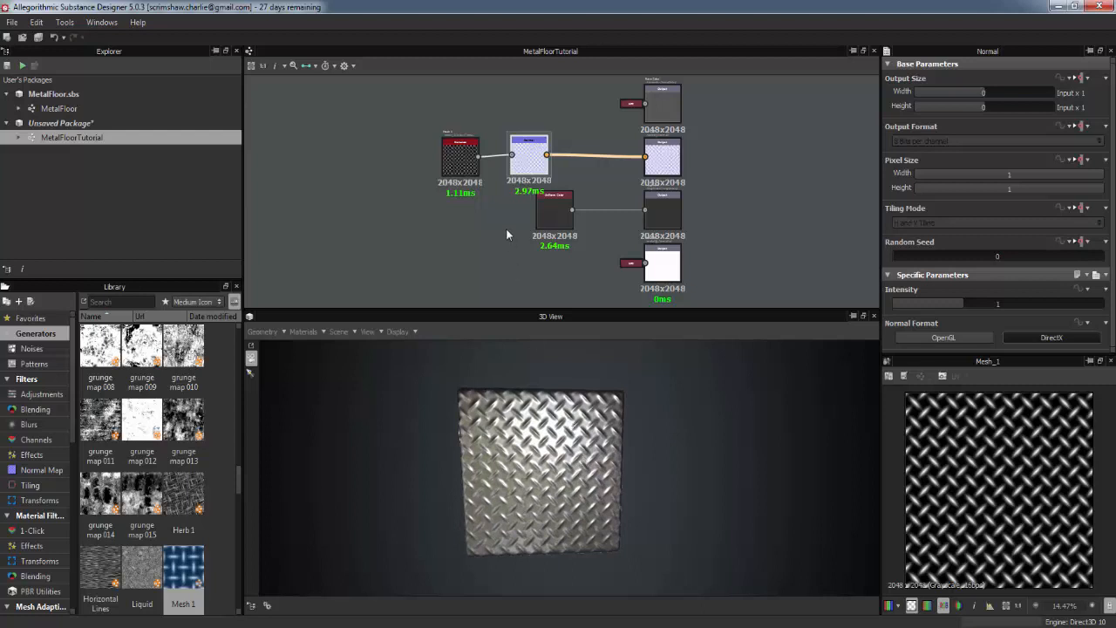
Step: Preview the Normal node in the 2D view and examine its normal map at several magnifications
{"action": "double_click", "coordinate": [528, 156]}
{"action": "scroll", "coordinate": [978, 512], "scroll_direction": "up", "scroll_amount": 3}
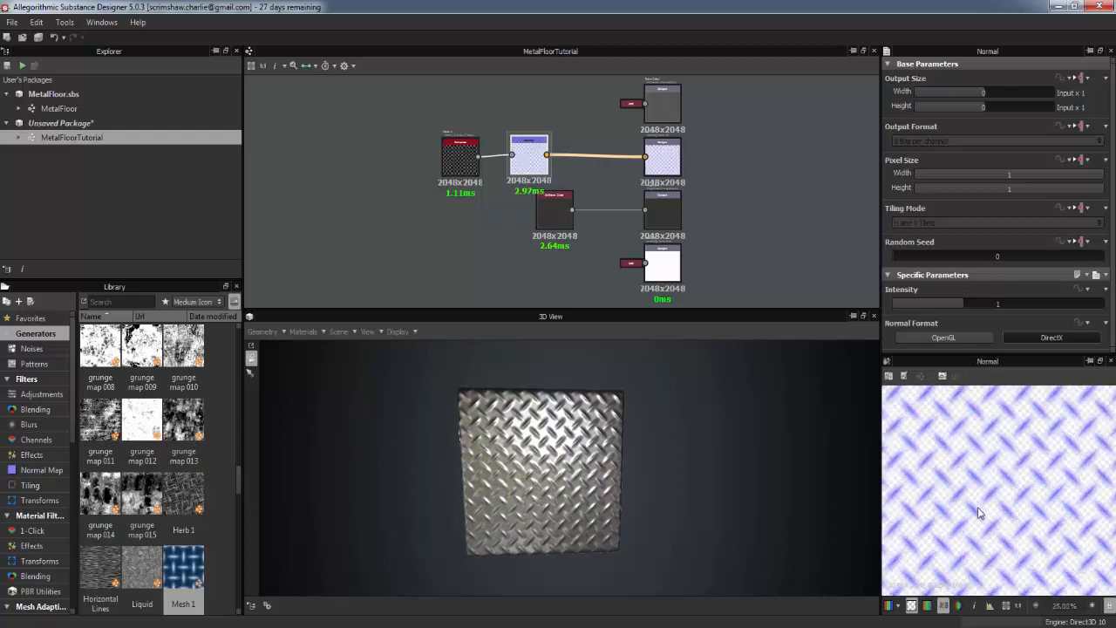
{"action": "scroll", "coordinate": [946, 510], "scroll_direction": "down", "scroll_amount": 3}
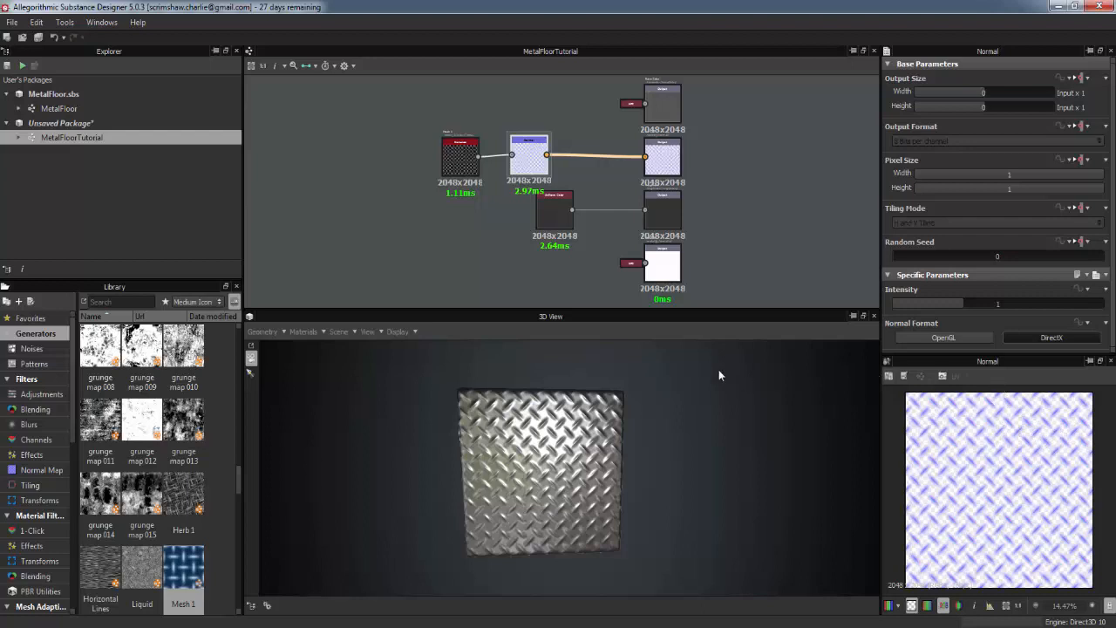
{"action": "scroll", "coordinate": [968, 425], "scroll_direction": "up", "scroll_amount": 5}
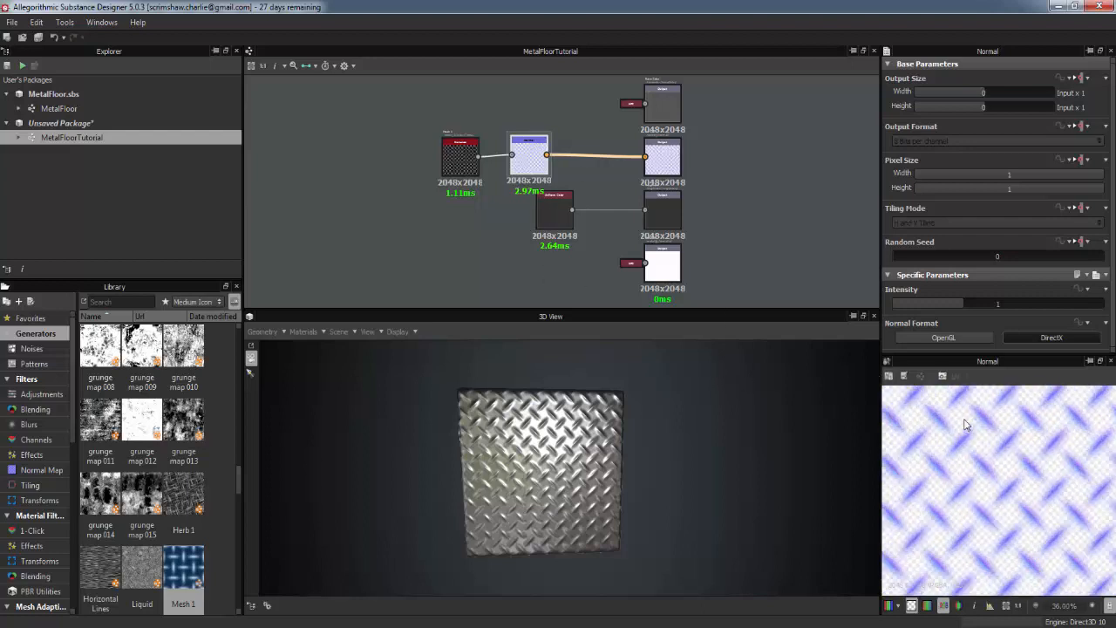
{"action": "scroll", "coordinate": [968, 426], "scroll_direction": "down", "scroll_amount": 8}
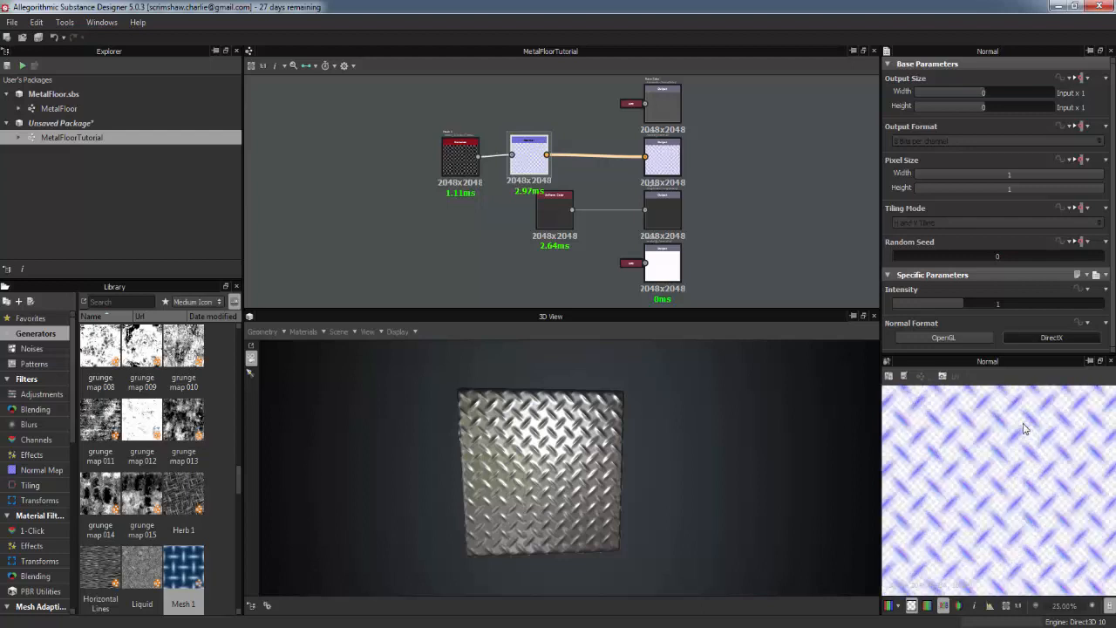
{"action": "scroll", "coordinate": [1020, 451], "scroll_direction": "up", "scroll_amount": 3}
{"action": "scroll", "coordinate": [1020, 451], "scroll_direction": "down", "scroll_amount": 1}
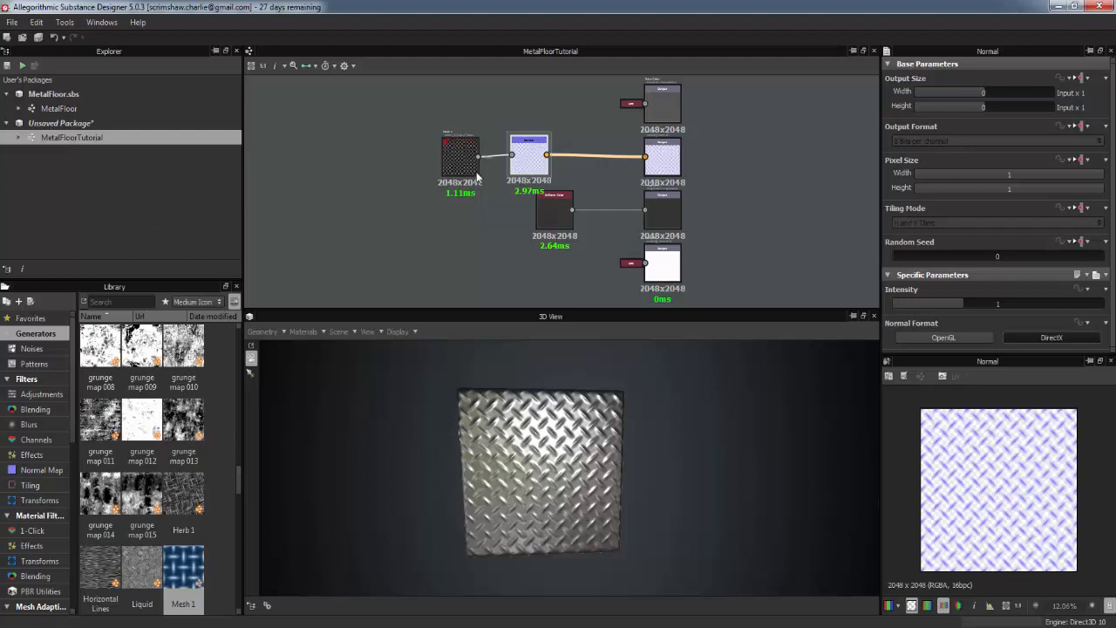
Step: Align the Normal node in one row with Mesh 1 and the Normal output, and examine the cube's bumps up close
{"action": "mouse_move", "coordinate": [516, 168]}
{"action": "left_mouse_down"}
{"action": "mouse_move", "coordinate": [509, 173]}
{"action": "mouse_move", "coordinate": [521, 171]}
{"action": "left_mouse_up"}
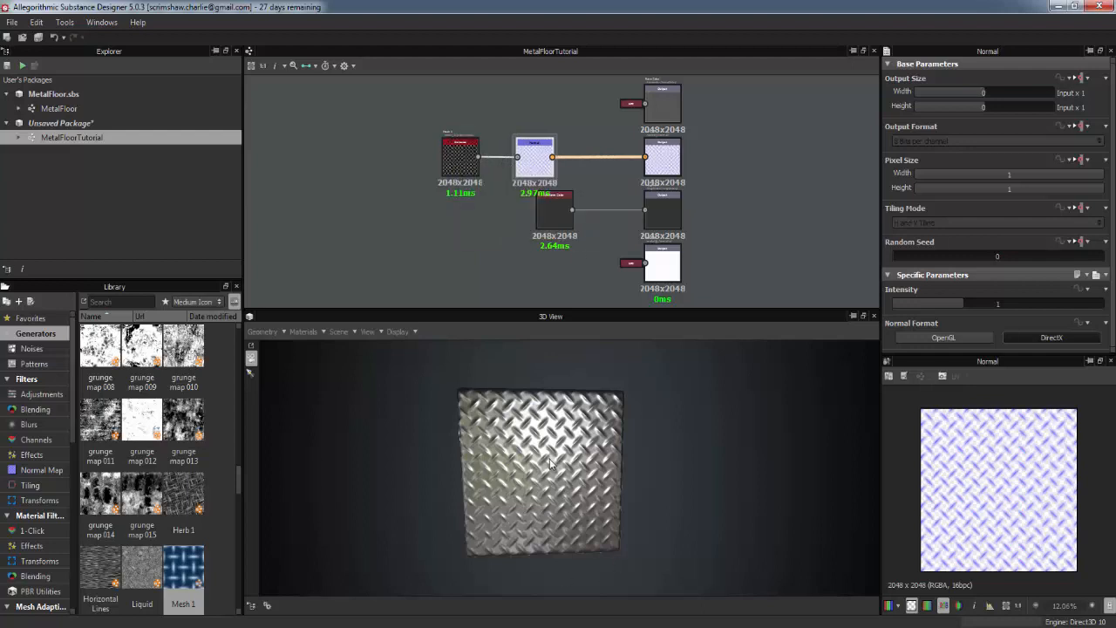
{"action": "left_click_drag", "start_coordinate": [549, 459], "coordinate": [509, 434]}
{"action": "scroll", "coordinate": [571, 428], "scroll_direction": "up", "scroll_amount": 3}
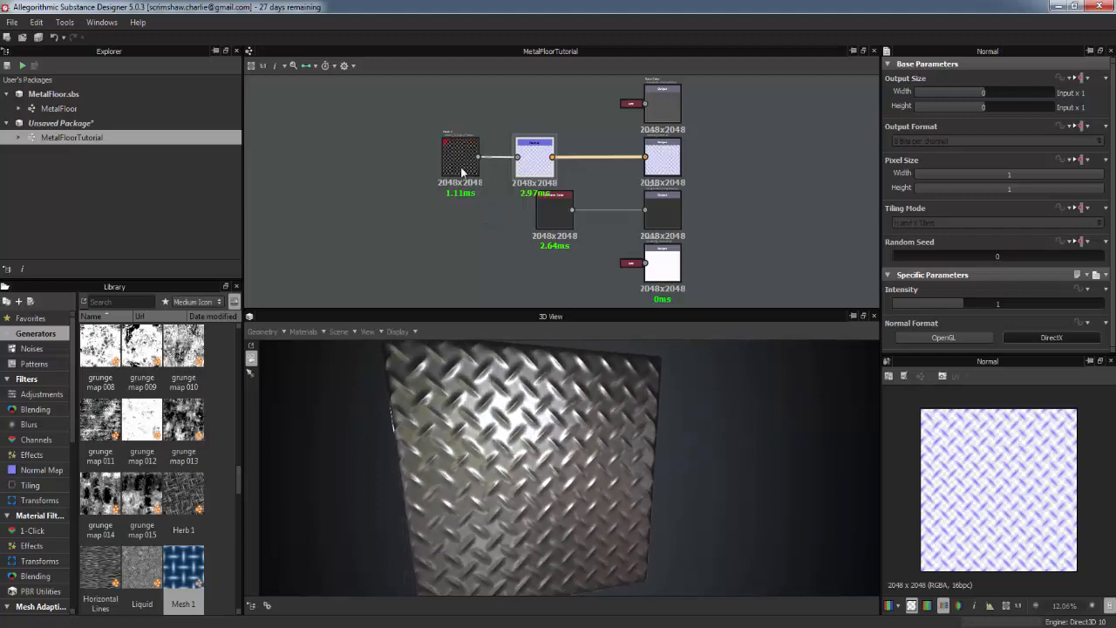
Step: Move Mesh 1 farther from the Normal node and insert a Levels node midway between them
{"action": "left_click_drag", "start_coordinate": [463, 172], "coordinate": [390, 171]}
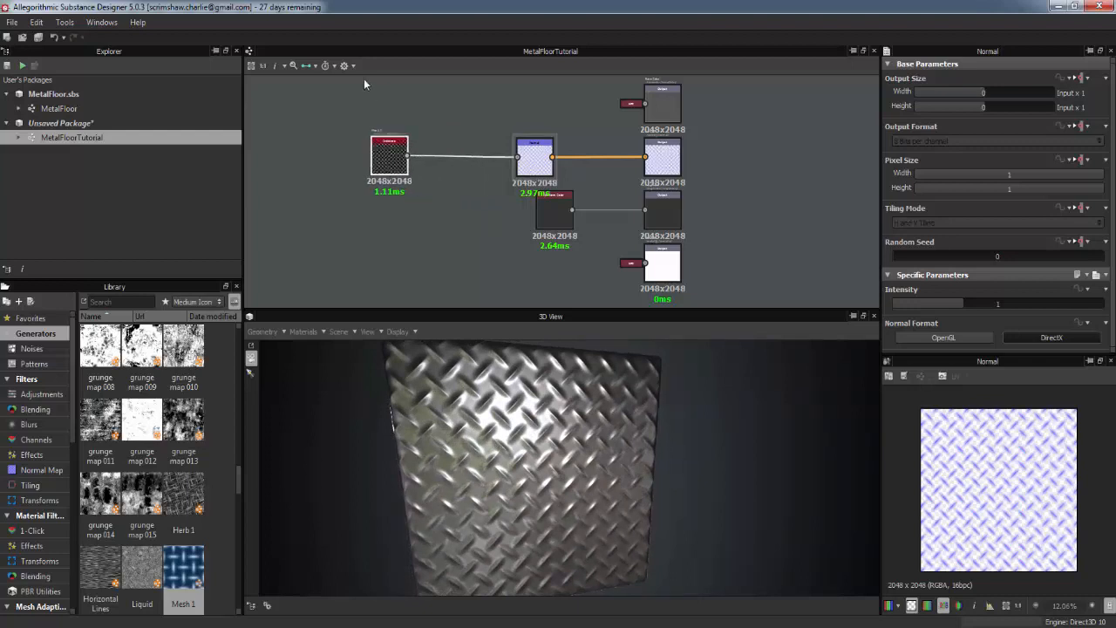
{"action": "left_click", "coordinate": [387, 162]}
{"action": "right_click", "coordinate": [422, 169]}
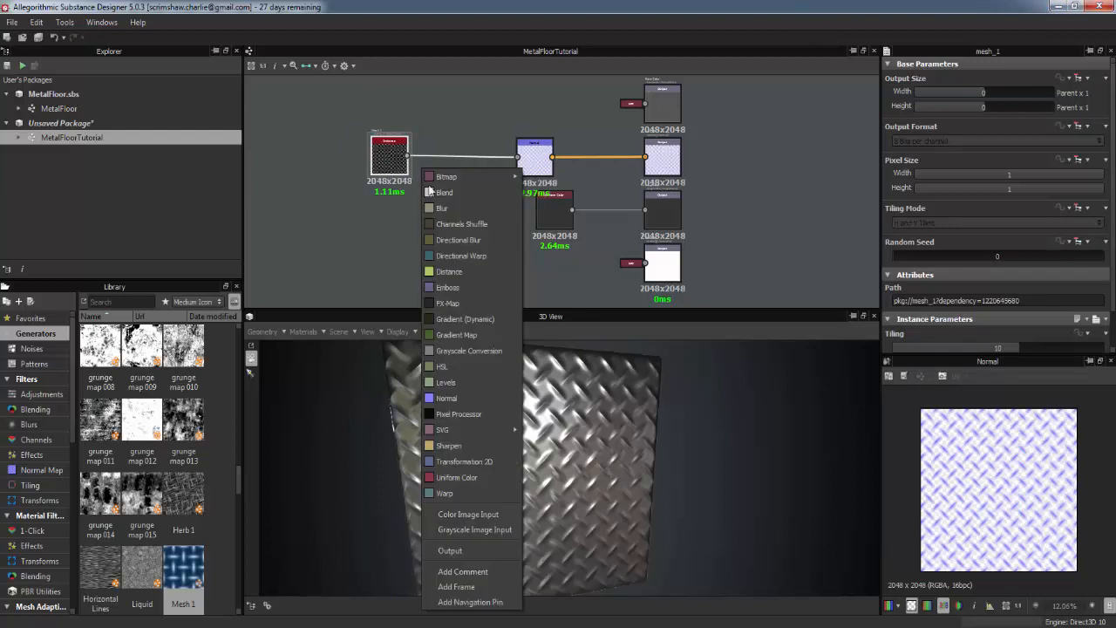
{"action": "left_click", "coordinate": [447, 382]}
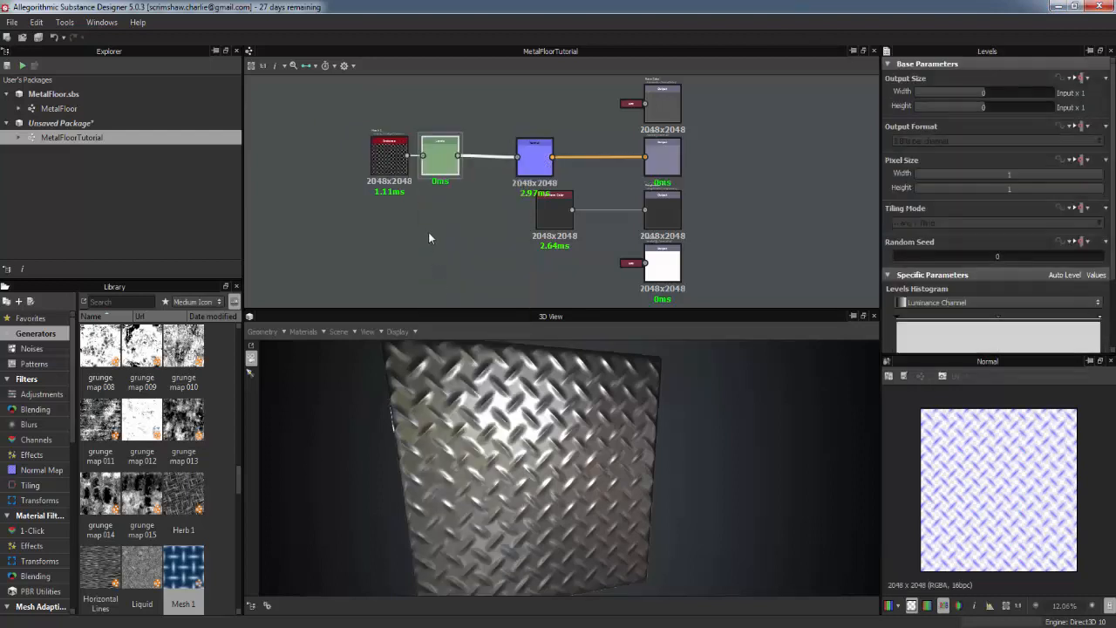
{"action": "left_click_drag", "start_coordinate": [444, 185], "coordinate": [456, 167]}
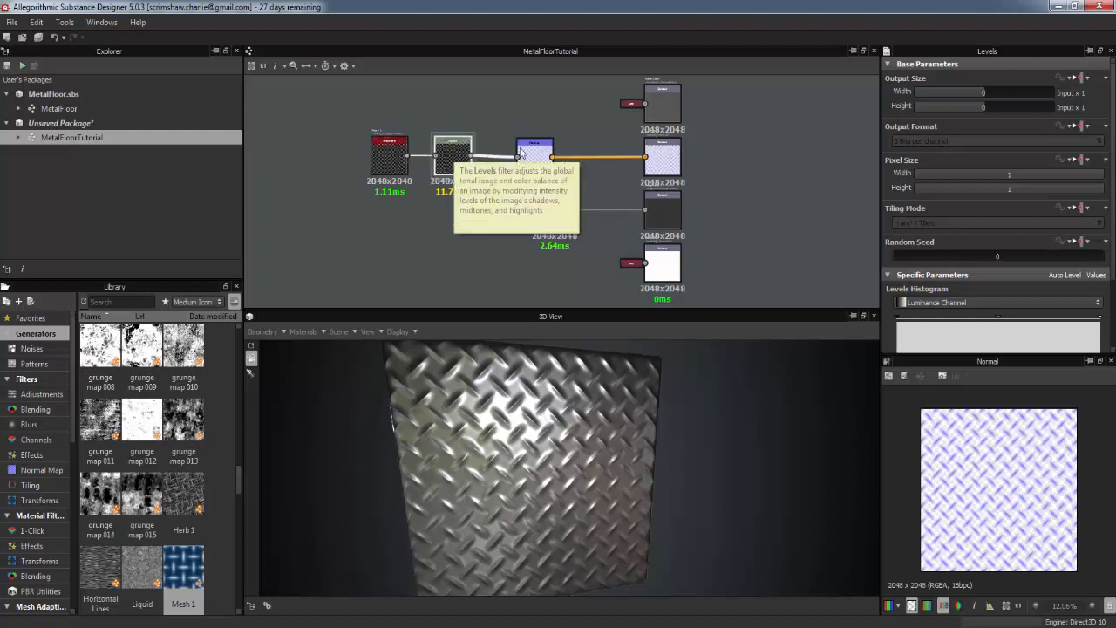
Step: Preview the Levels node, shift its input midtones darker to thin the treads, and lower its output white to about 70% of the range
{"action": "scroll", "coordinate": [989, 273], "scroll_direction": "down", "scroll_amount": 3}
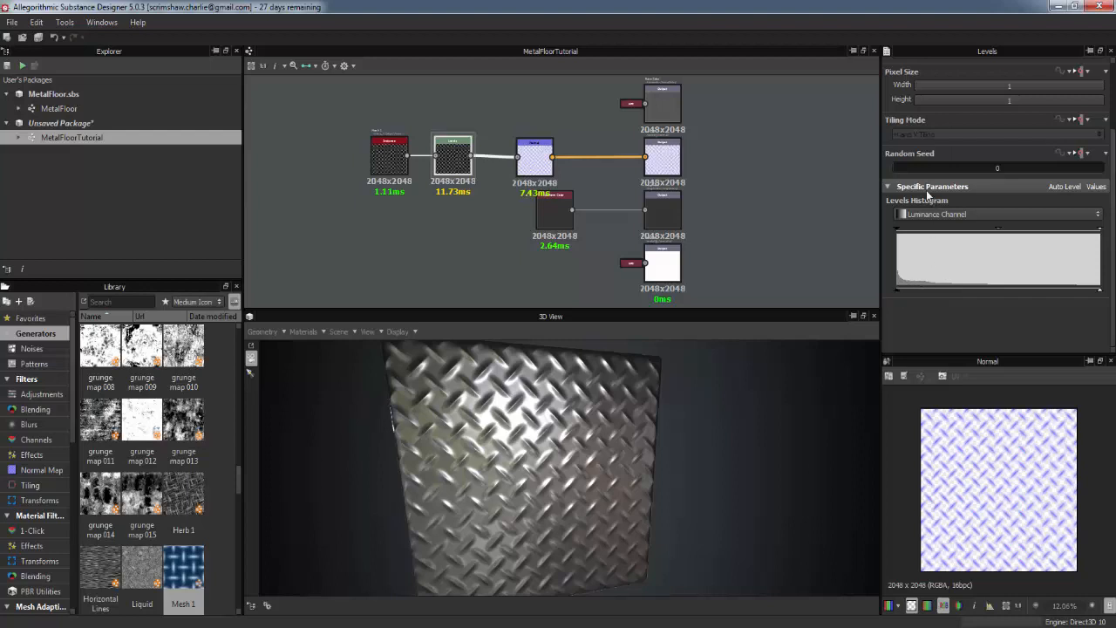
{"action": "left_click_drag", "start_coordinate": [485, 154], "coordinate": [513, 165]}
{"action": "double_click", "coordinate": [433, 162]}
{"action": "scroll", "coordinate": [975, 461], "scroll_direction": "up", "scroll_amount": 2}
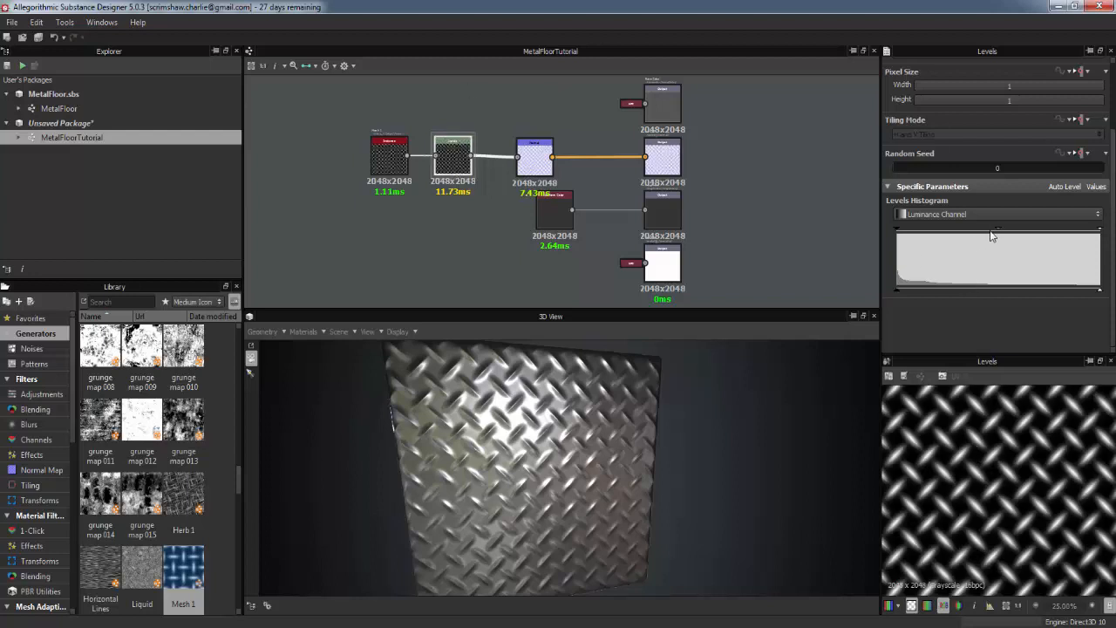
{"action": "left_click_drag", "start_coordinate": [996, 233], "coordinate": [1024, 233]}
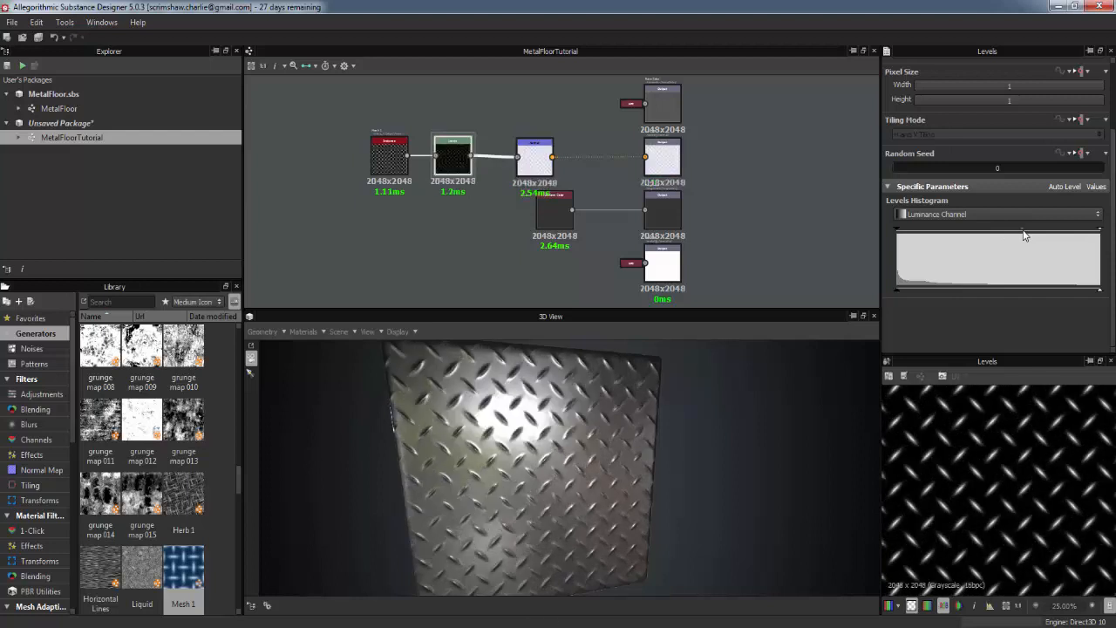
{"action": "left_click_drag", "start_coordinate": [1099, 292], "coordinate": [1040, 290]}
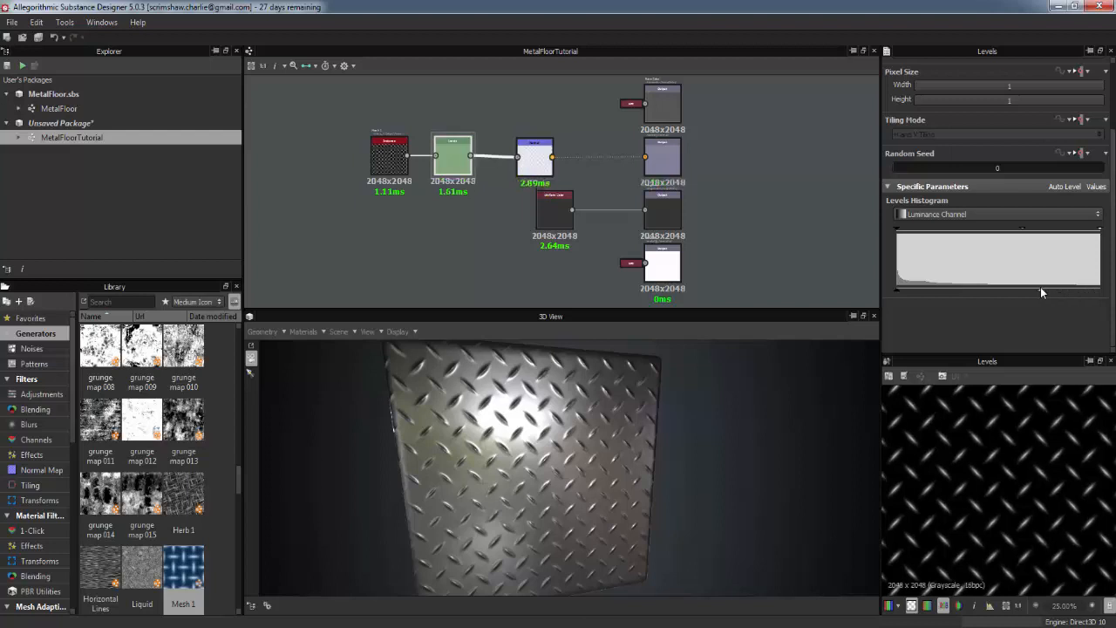
{"action": "mouse_move", "coordinate": [1024, 232]}
{"action": "left_mouse_down"}
{"action": "mouse_move", "coordinate": [926, 234]}
{"action": "mouse_move", "coordinate": [1021, 241]}
{"action": "left_mouse_up"}
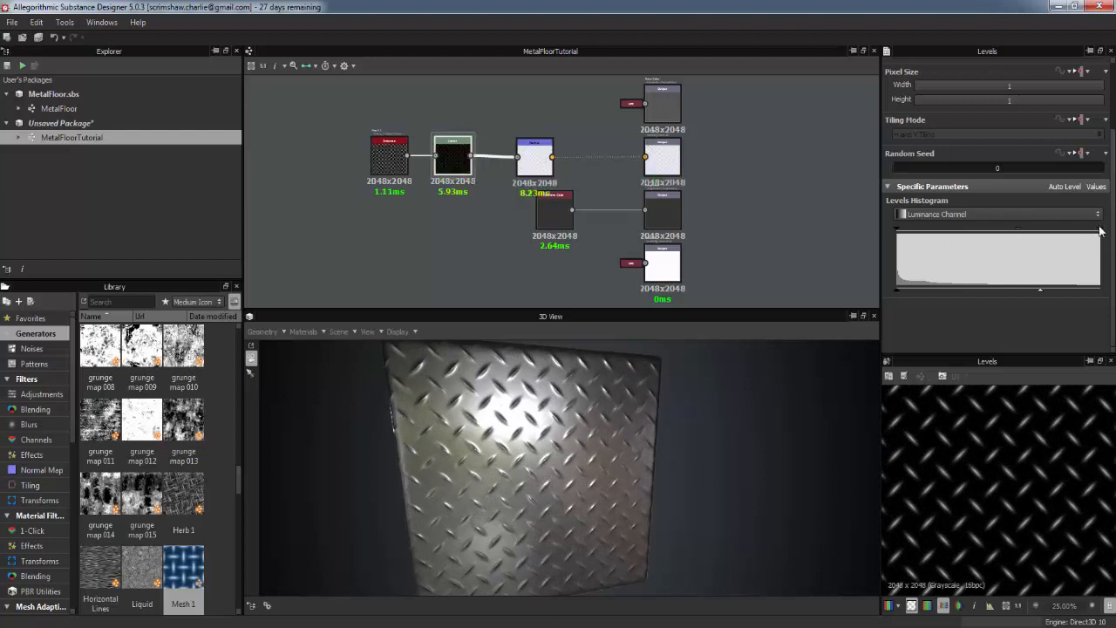
Step: Lower the Levels node's input white to about two-thirds of the range, inspect the treads up close, and raise output black to about 15%
{"action": "left_click_drag", "start_coordinate": [1100, 232], "coordinate": [1001, 239]}
{"action": "left_click_drag", "start_coordinate": [722, 359], "coordinate": [571, 402]}
{"action": "right_click_drag", "start_coordinate": [420, 397], "coordinate": [659, 428]}
{"action": "left_click_drag", "start_coordinate": [615, 446], "coordinate": [667, 427]}
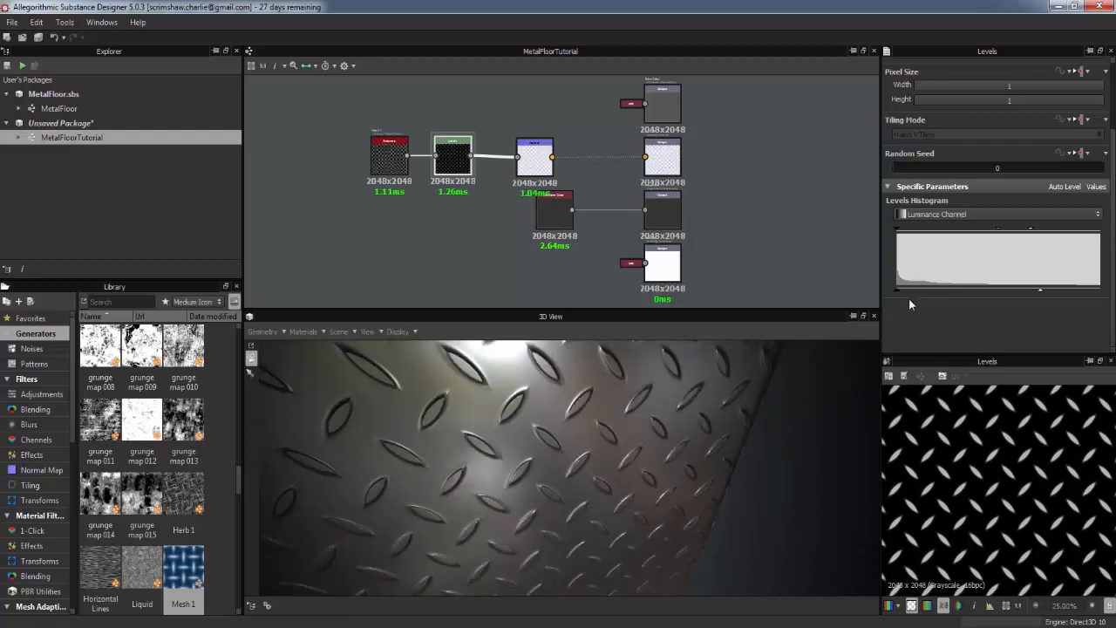
{"action": "left_click_drag", "start_coordinate": [899, 290], "coordinate": [928, 304]}
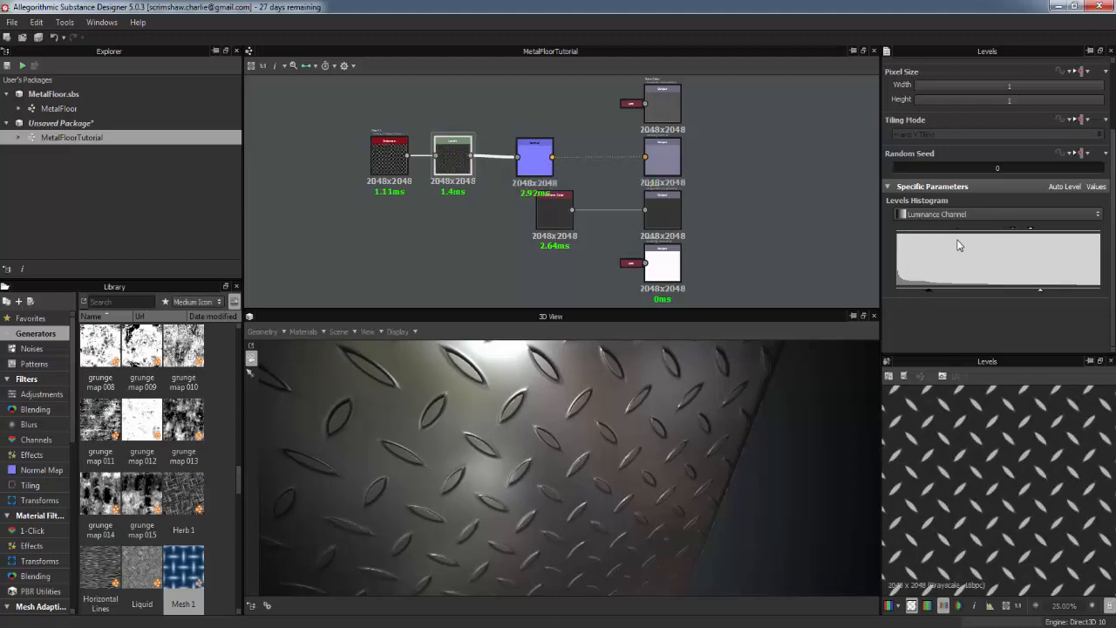
Step: Return the Levels node's input black to zero and inspect the treads on the cube up close and from farther away
{"action": "left_click_drag", "start_coordinate": [952, 241], "coordinate": [892, 244]}
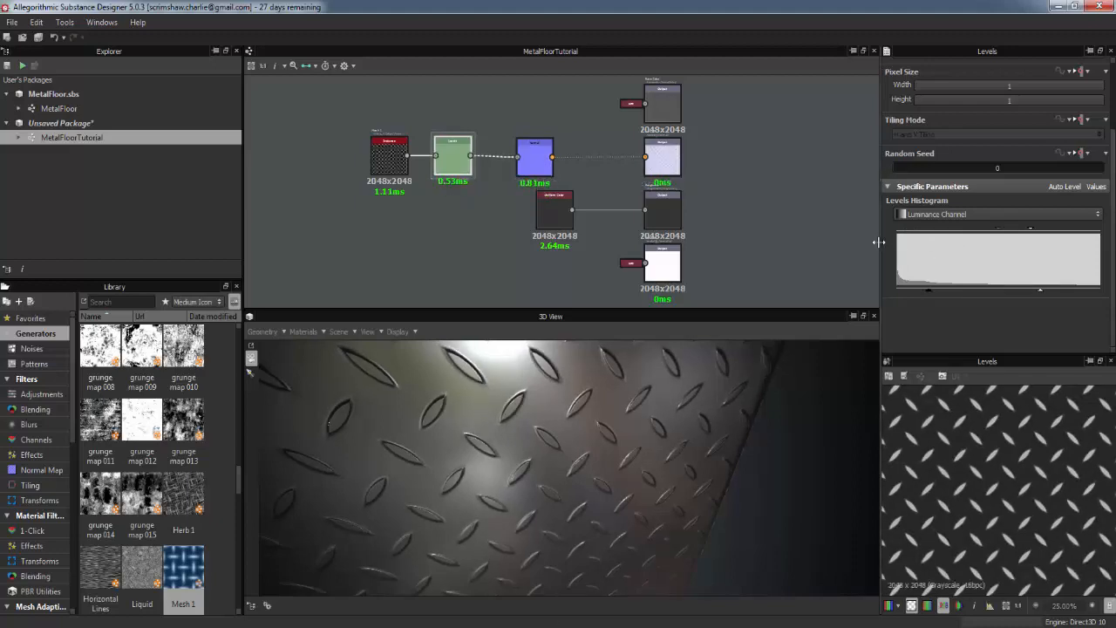
{"action": "right_click_drag", "start_coordinate": [633, 488], "coordinate": [601, 586]}
{"action": "left_click_drag", "start_coordinate": [602, 584], "coordinate": [549, 479]}
{"action": "scroll", "coordinate": [564, 443], "scroll_direction": "up", "scroll_amount": 10}
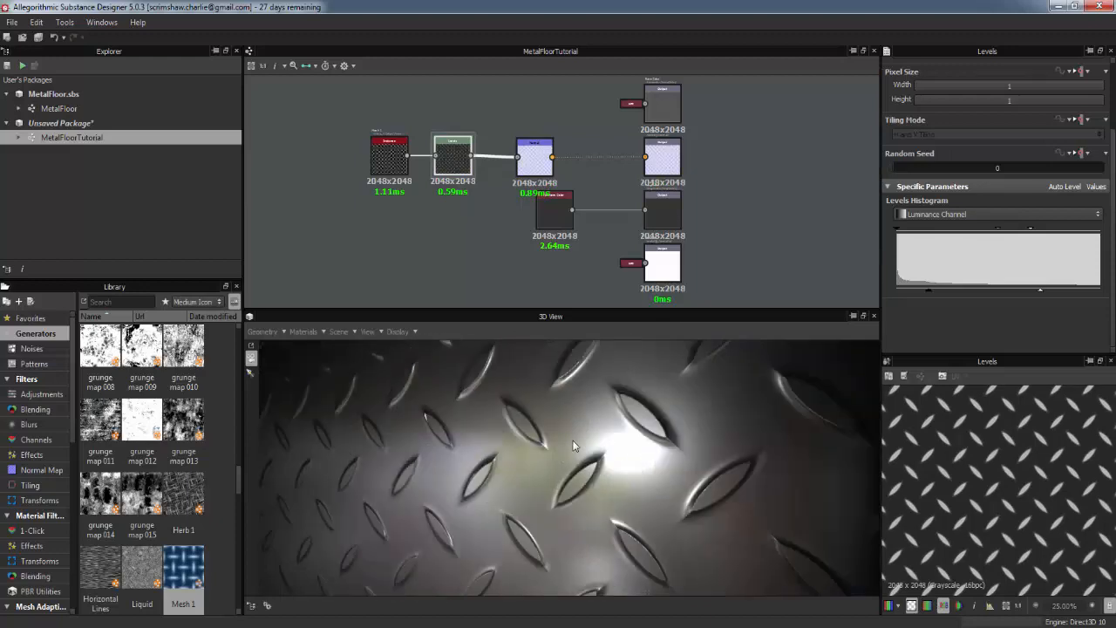
{"action": "scroll", "coordinate": [623, 443], "scroll_direction": "down", "scroll_amount": 5}
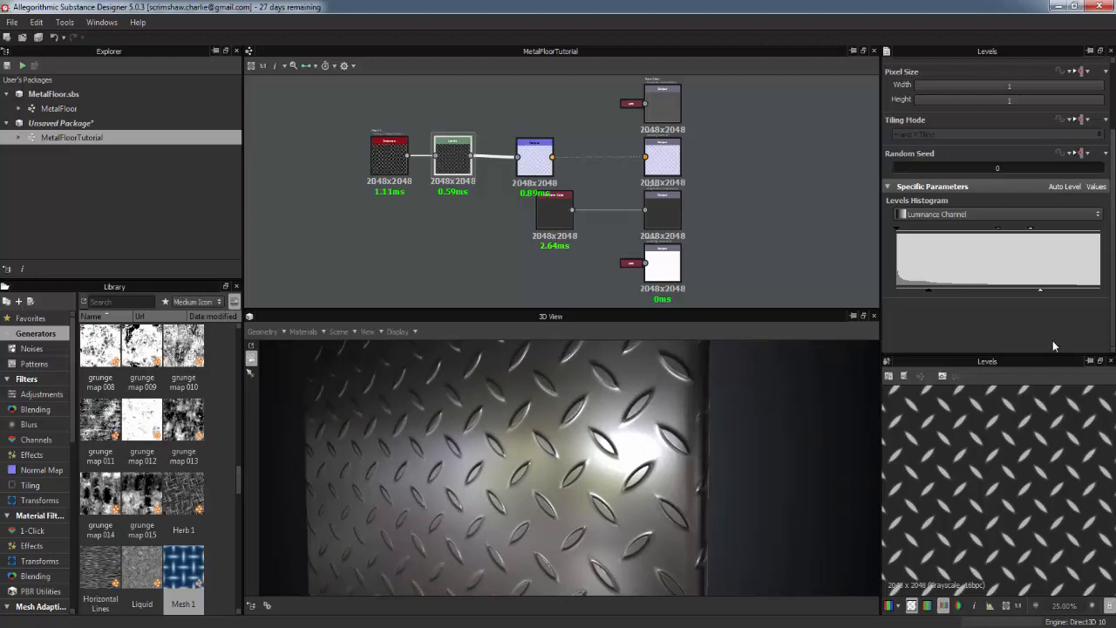
{"action": "mouse_move", "coordinate": [559, 409]}
{"action": "left_mouse_down"}
{"action": "mouse_move", "coordinate": [596, 445]}
{"action": "mouse_move", "coordinate": [518, 429]}
{"action": "mouse_move", "coordinate": [523, 407]}
{"action": "mouse_move", "coordinate": [550, 389]}
{"action": "left_mouse_up"}
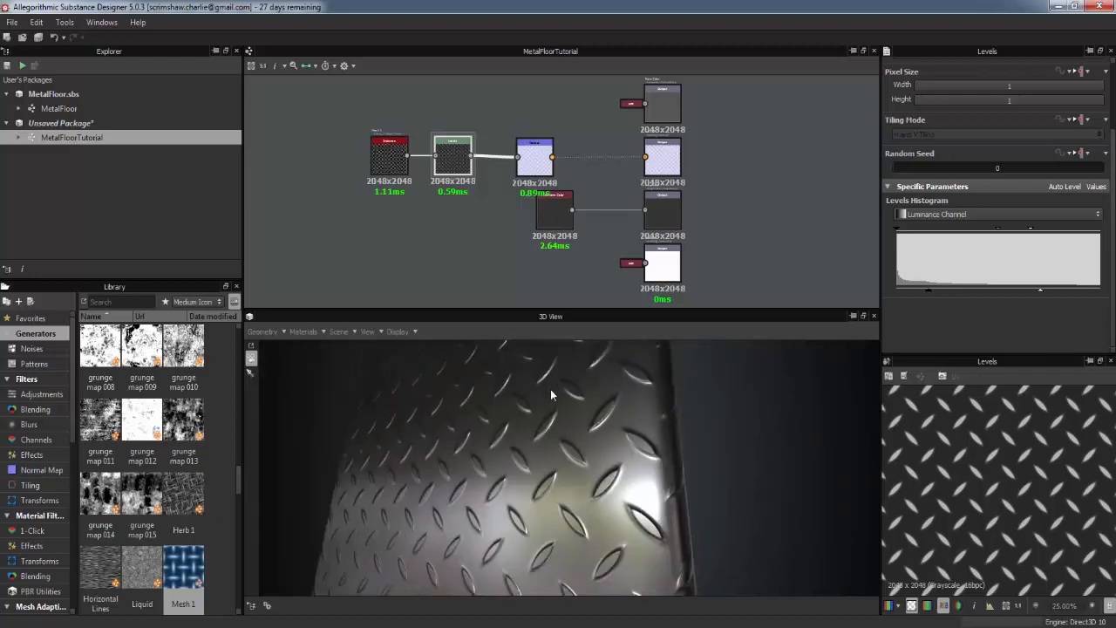
{"action": "scroll", "coordinate": [571, 429], "scroll_direction": "down", "scroll_amount": 3}
{"action": "left_click_drag", "start_coordinate": [571, 429], "coordinate": [618, 449]}
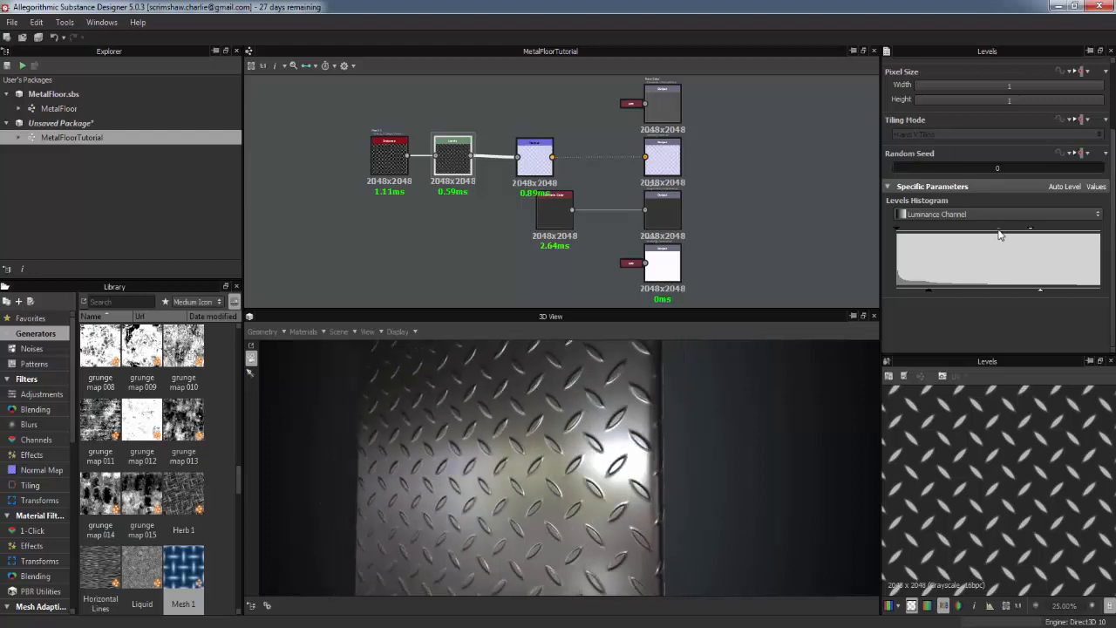
Step: Shift the Levels node's input midtones slightly darker, raise output black to about 18% of the range, and check the cube
{"action": "left_click_drag", "start_coordinate": [1000, 231], "coordinate": [1013, 230]}
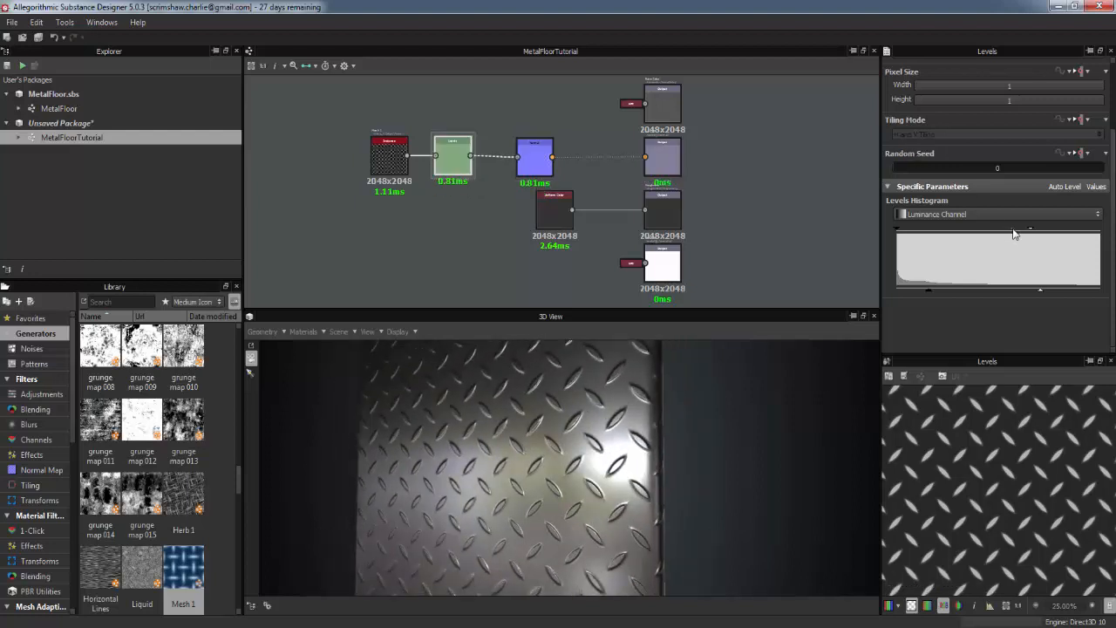
{"action": "mouse_move", "coordinate": [458, 436]}
{"action": "left_mouse_down"}
{"action": "mouse_move", "coordinate": [496, 443]}
{"action": "mouse_move", "coordinate": [516, 479]}
{"action": "mouse_move", "coordinate": [440, 463]}
{"action": "mouse_move", "coordinate": [453, 436]}
{"action": "left_mouse_up"}
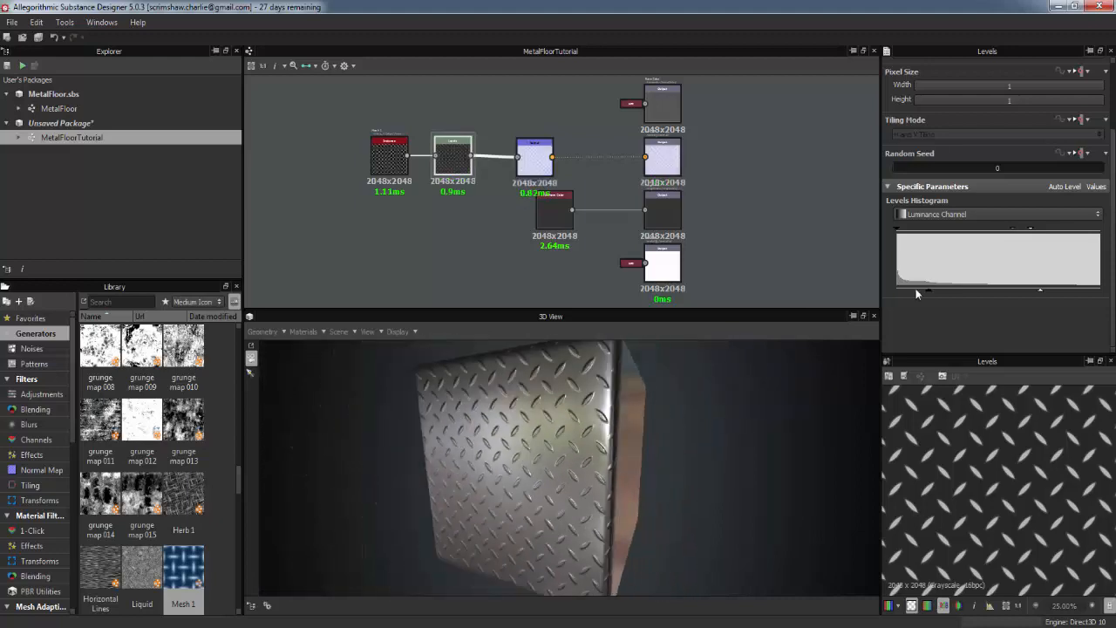
{"action": "left_click_drag", "start_coordinate": [930, 292], "coordinate": [923, 295]}
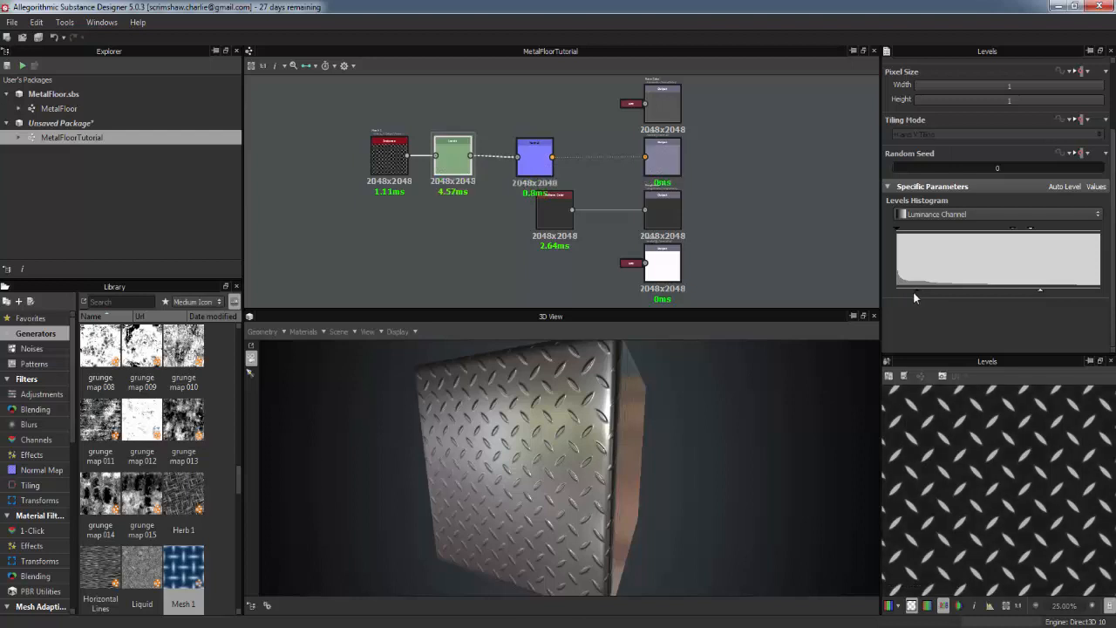
{"action": "mouse_move", "coordinate": [914, 292]}
{"action": "left_mouse_down"}
{"action": "mouse_move", "coordinate": [904, 293]}
{"action": "mouse_move", "coordinate": [966, 299]}
{"action": "mouse_move", "coordinate": [872, 301]}
{"action": "mouse_move", "coordinate": [928, 297]}
{"action": "left_mouse_up"}
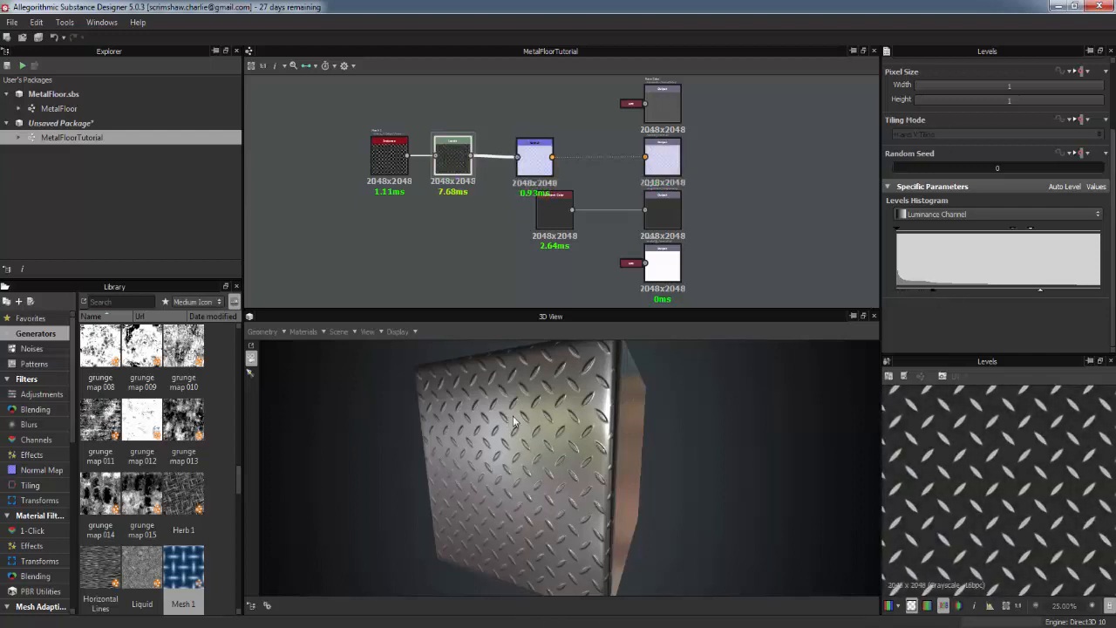
{"action": "left_click_drag", "start_coordinate": [512, 415], "coordinate": [589, 424]}
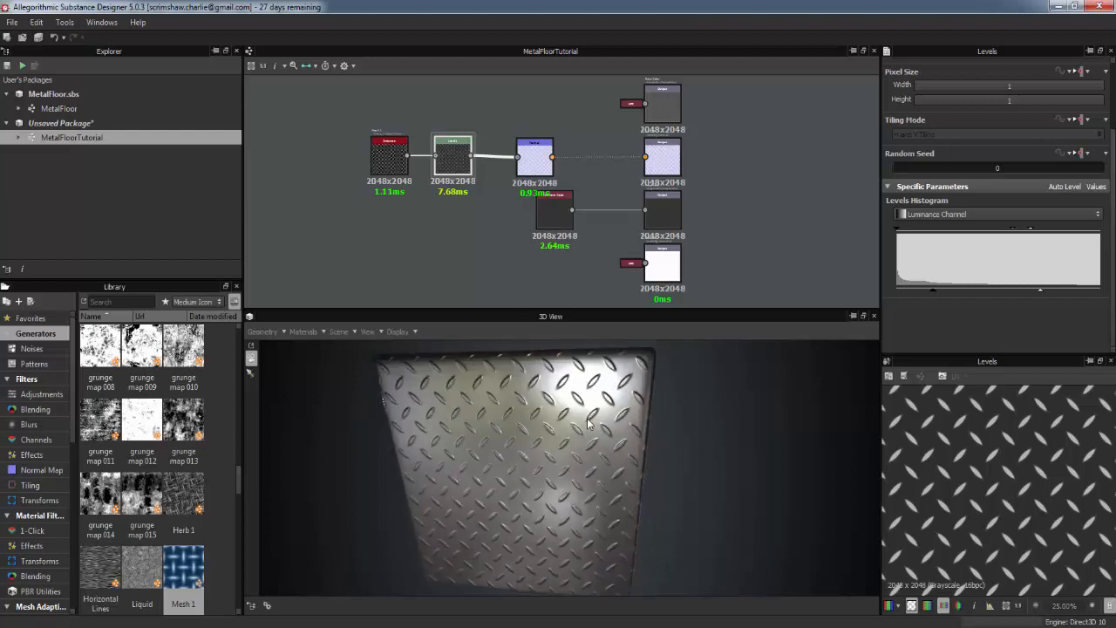
{"action": "left_click_drag", "start_coordinate": [599, 500], "coordinate": [551, 478]}
Step: Set the Uniform Color node's grayscale output to a dark gray at about 20% of the range and check the cube's reflections
{"action": "left_click", "coordinate": [555, 213]}
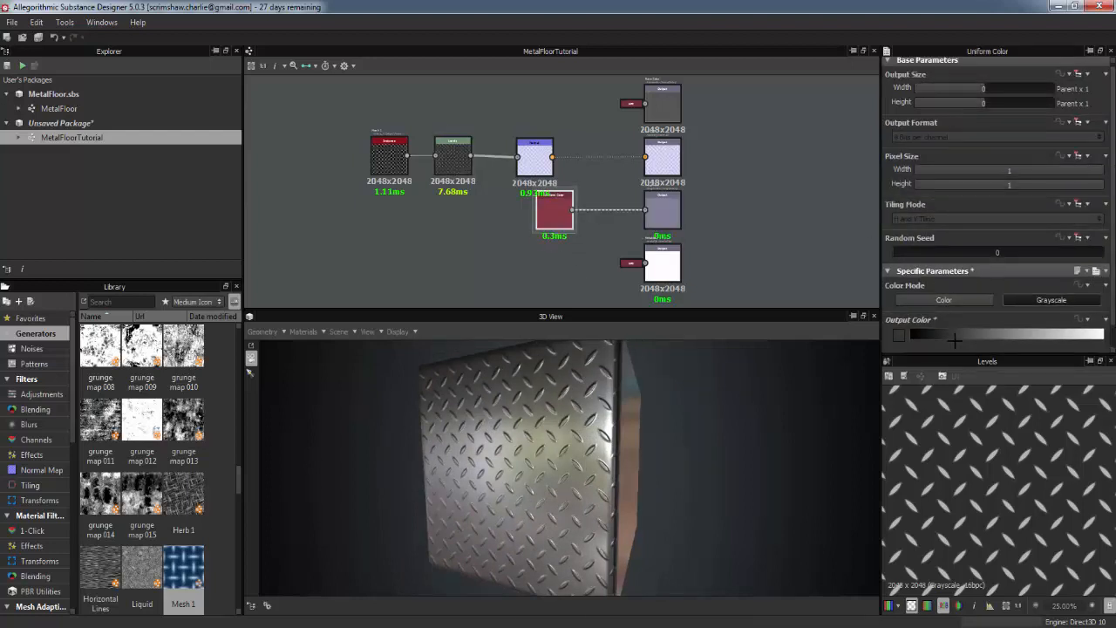
{"action": "left_click_drag", "start_coordinate": [365, 468], "coordinate": [477, 448]}
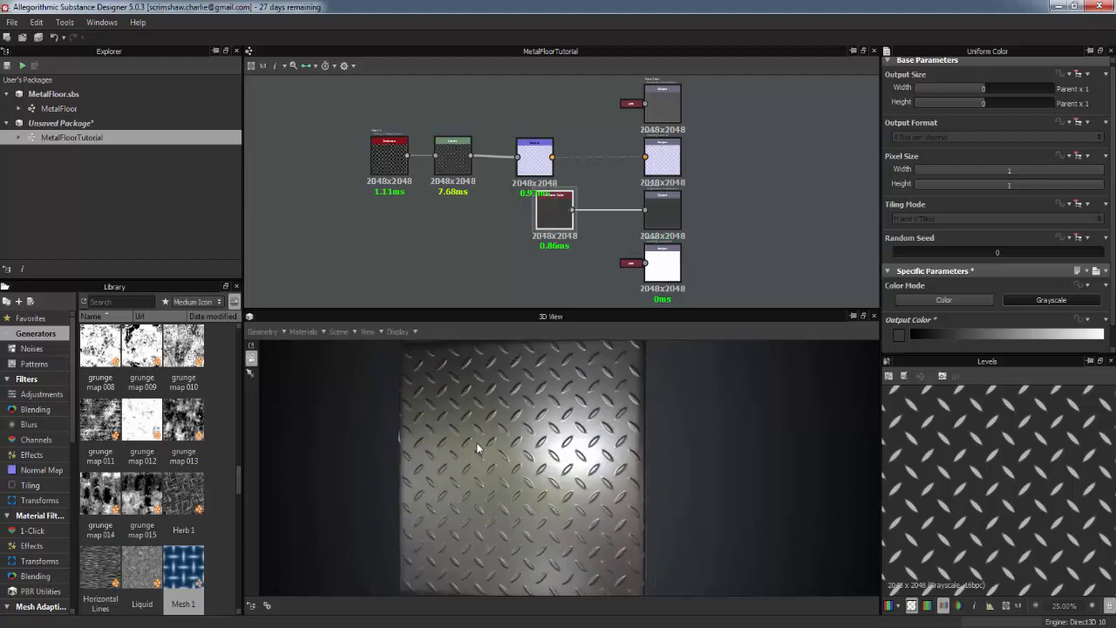
{"action": "left_click", "coordinate": [955, 338]}
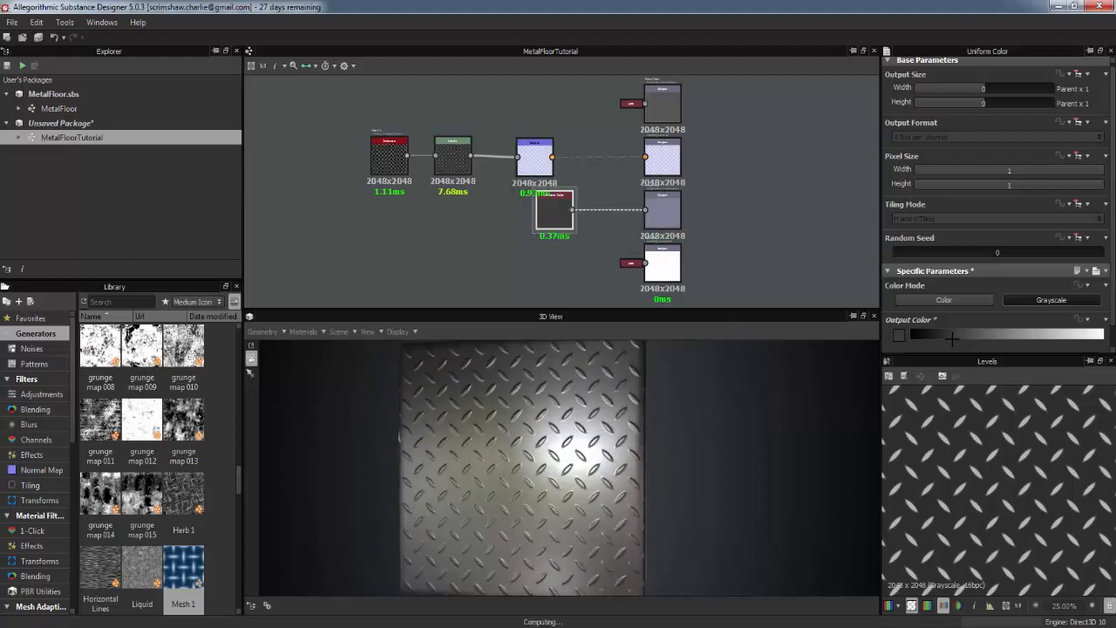
{"action": "left_click_drag", "start_coordinate": [569, 452], "coordinate": [563, 299]}
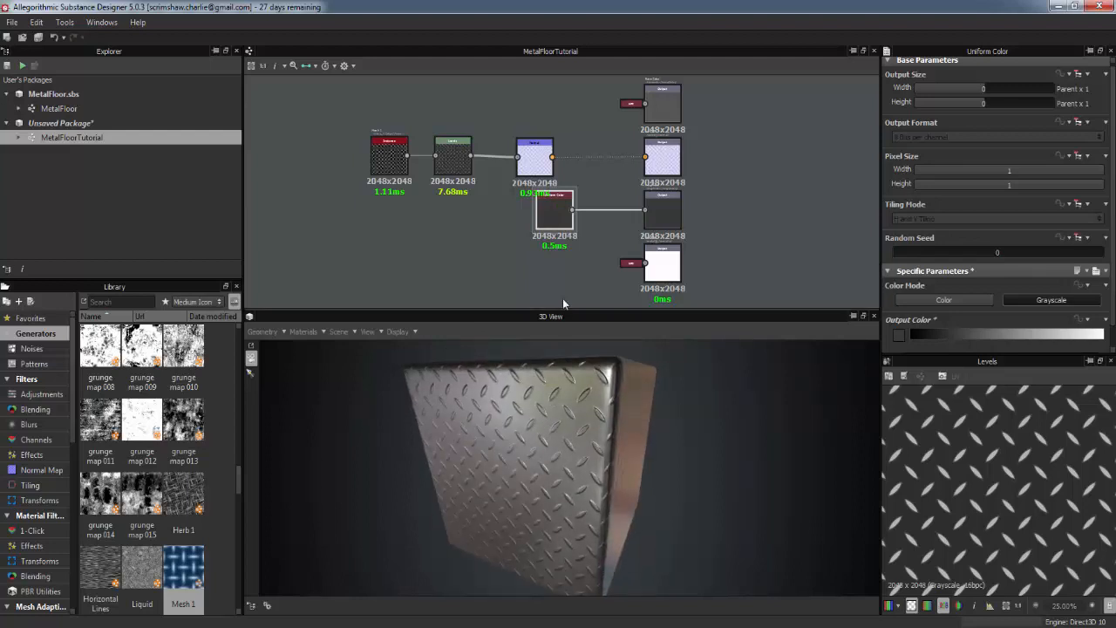
Step: Shift the Mesh 1, Levels and Normal chain away from the outputs and move the Uniform Color node farther out below it
{"action": "left_click_drag", "start_coordinate": [377, 129], "coordinate": [515, 151]}
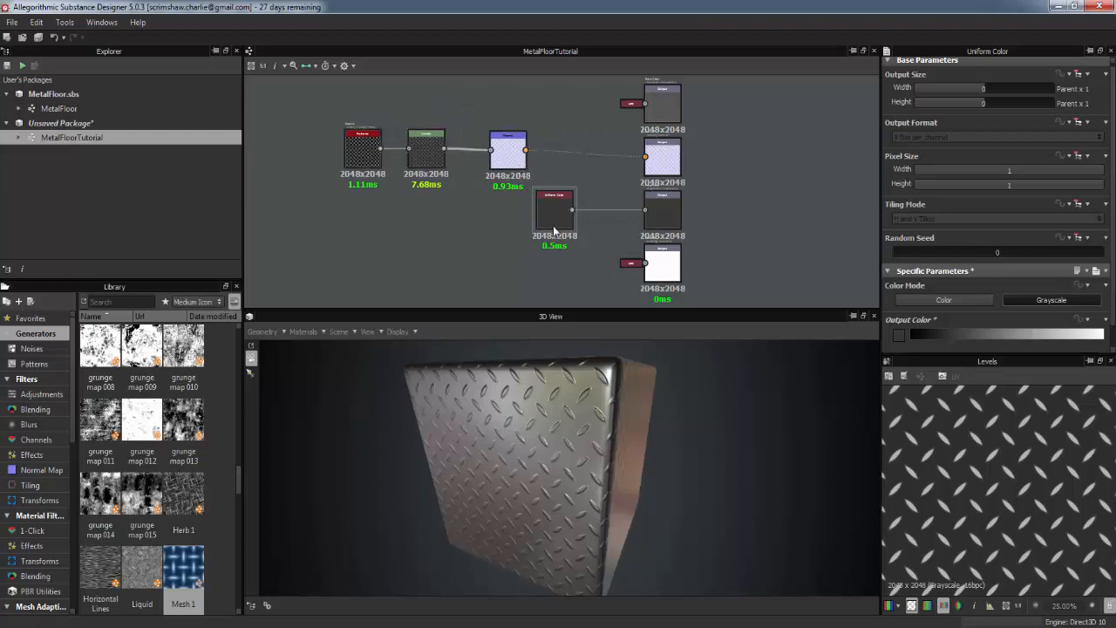
{"action": "left_click_drag", "start_coordinate": [555, 233], "coordinate": [556, 240]}
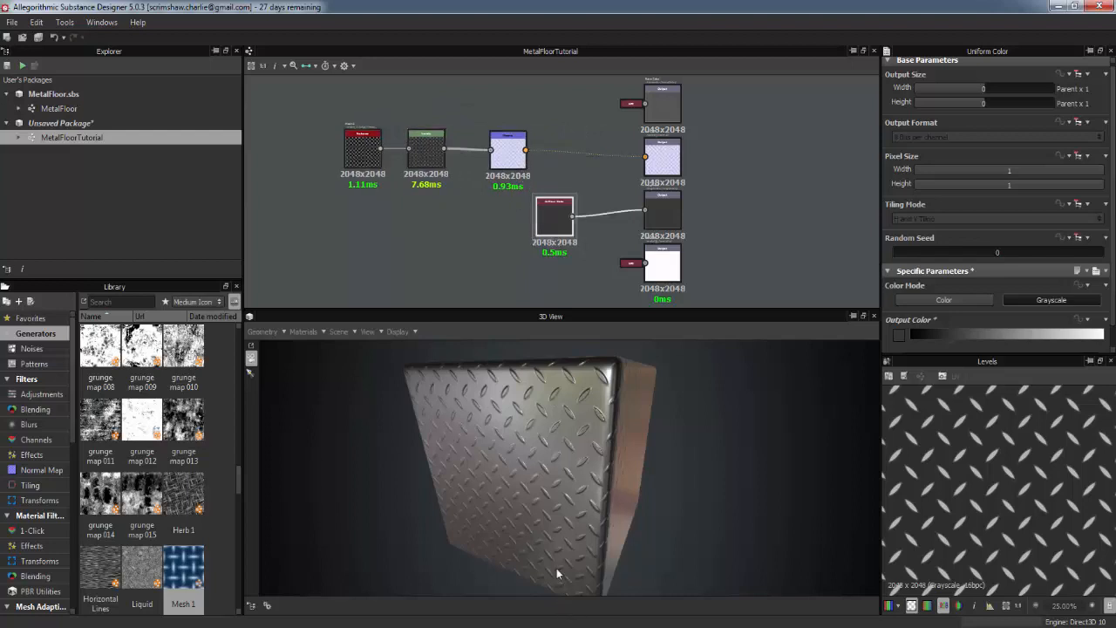
{"action": "left_click_drag", "start_coordinate": [558, 573], "coordinate": [572, 427]}
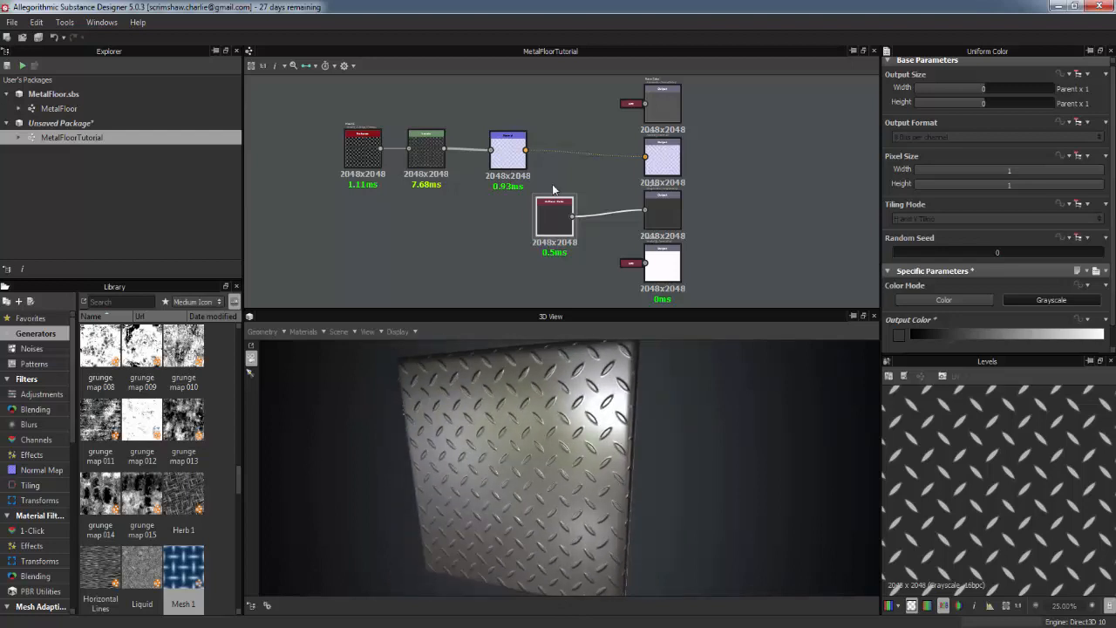
{"action": "left_click_drag", "start_coordinate": [548, 226], "coordinate": [544, 240]}
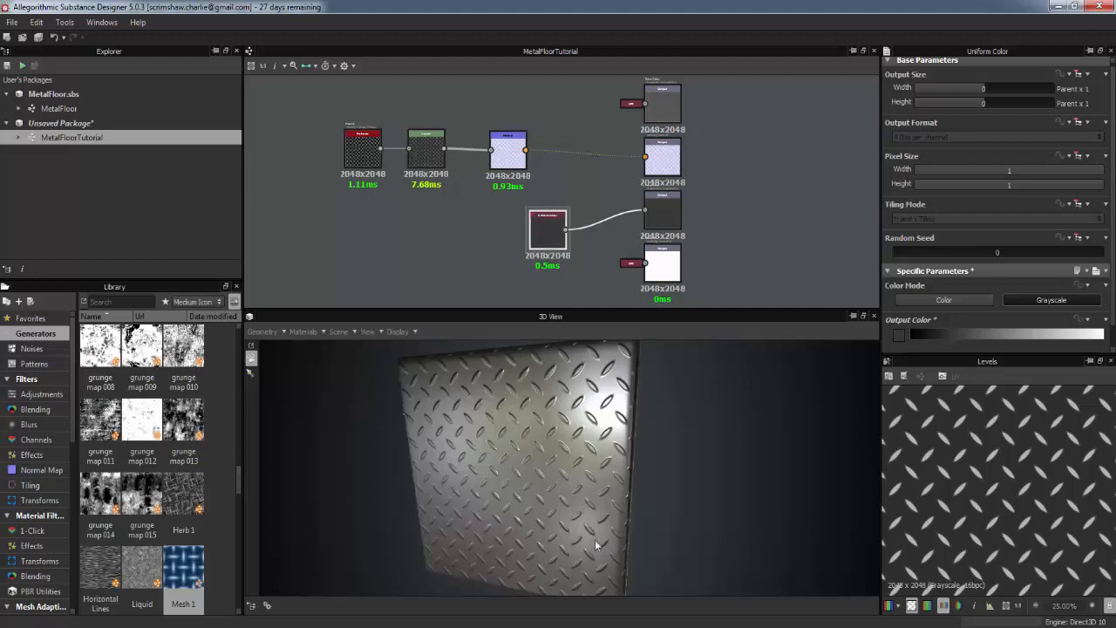
{"action": "left_click_drag", "start_coordinate": [568, 478], "coordinate": [579, 429]}
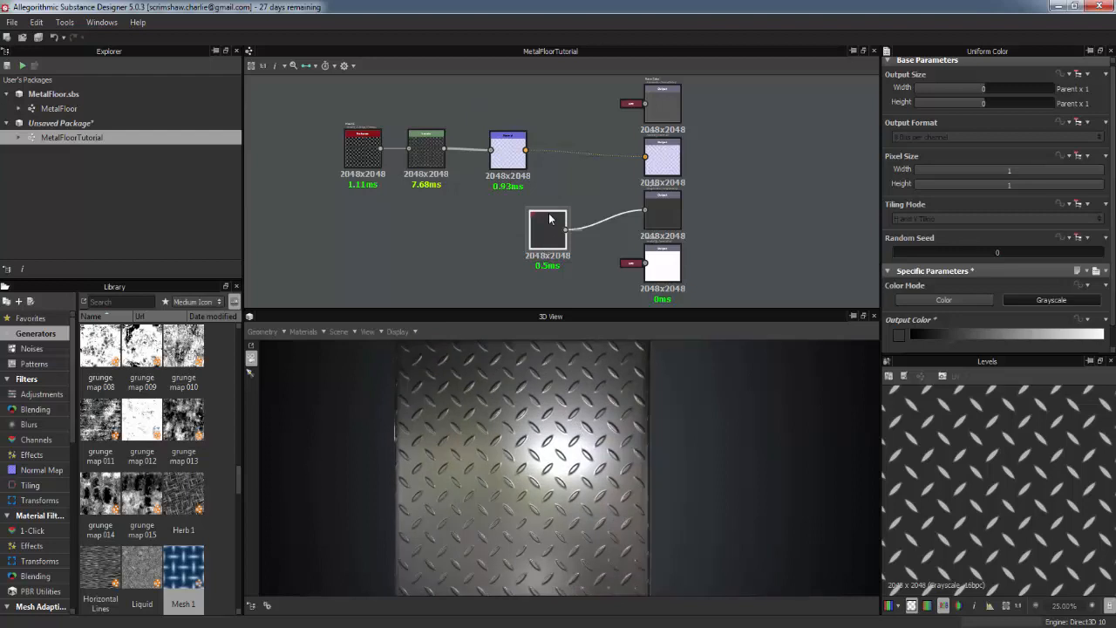
{"action": "left_click_drag", "start_coordinate": [642, 159], "coordinate": [645, 157]}
{"action": "mouse_move", "coordinate": [593, 447]}
{"action": "left_mouse_down"}
{"action": "mouse_move", "coordinate": [566, 466]}
{"action": "mouse_move", "coordinate": [571, 528]}
{"action": "mouse_move", "coordinate": [601, 496]}
{"action": "mouse_move", "coordinate": [560, 457]}
{"action": "mouse_move", "coordinate": [577, 457]}
{"action": "left_mouse_up"}
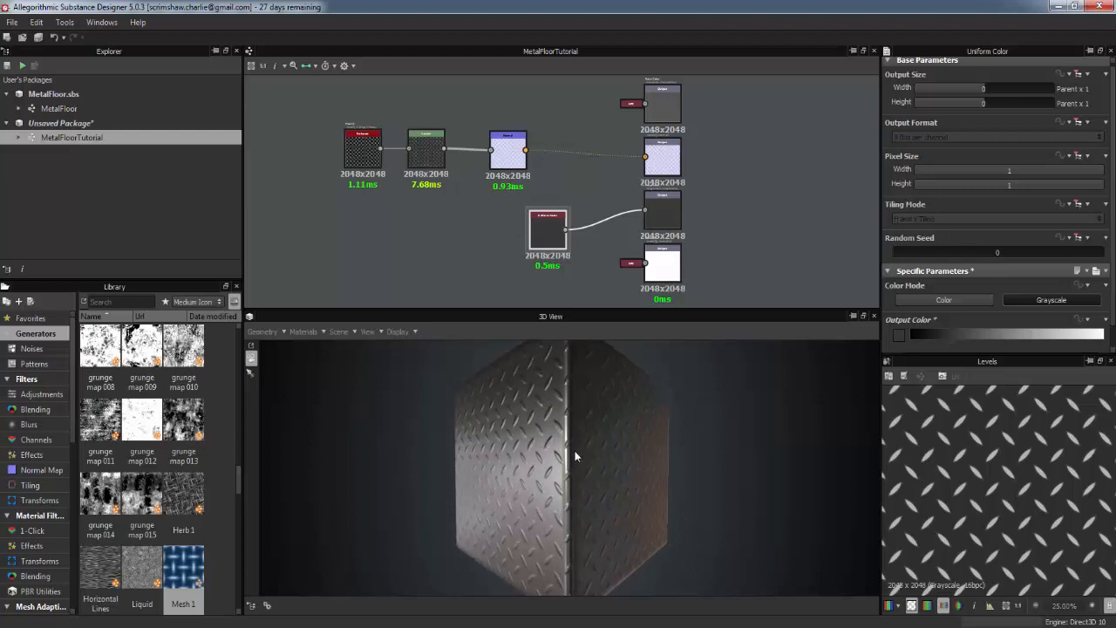
{"action": "left_click_drag", "start_coordinate": [559, 230], "coordinate": [540, 237]}
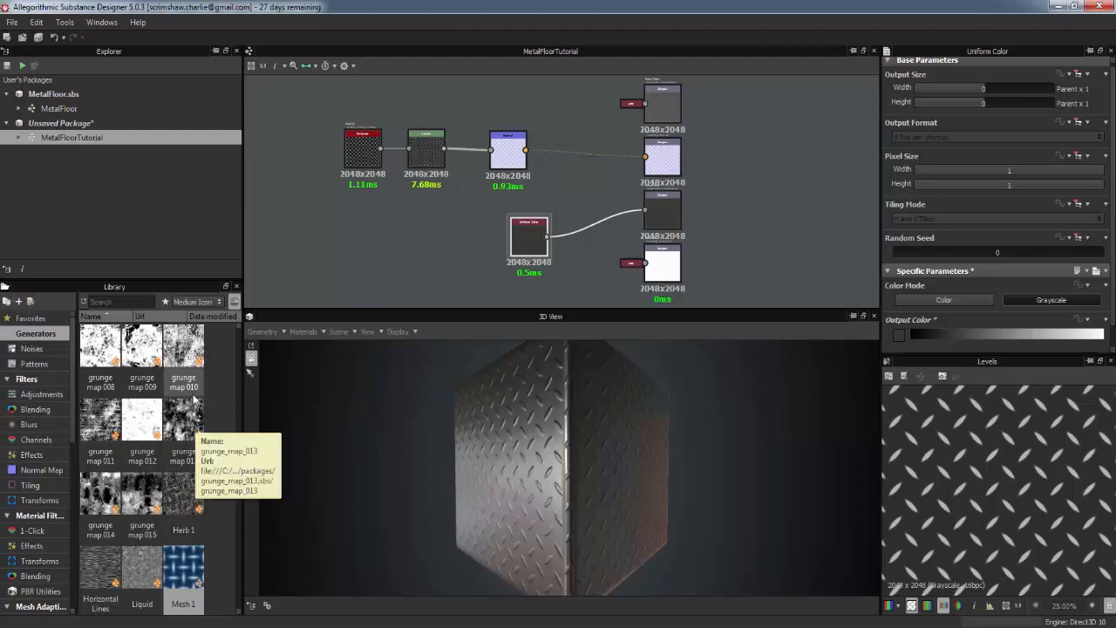
Step: Replace the Uniform Color node with a grunge map 013 connected to the third output, preview it, and inspect the cube
{"action": "left_click_drag", "start_coordinate": [181, 429], "coordinate": [433, 241]}
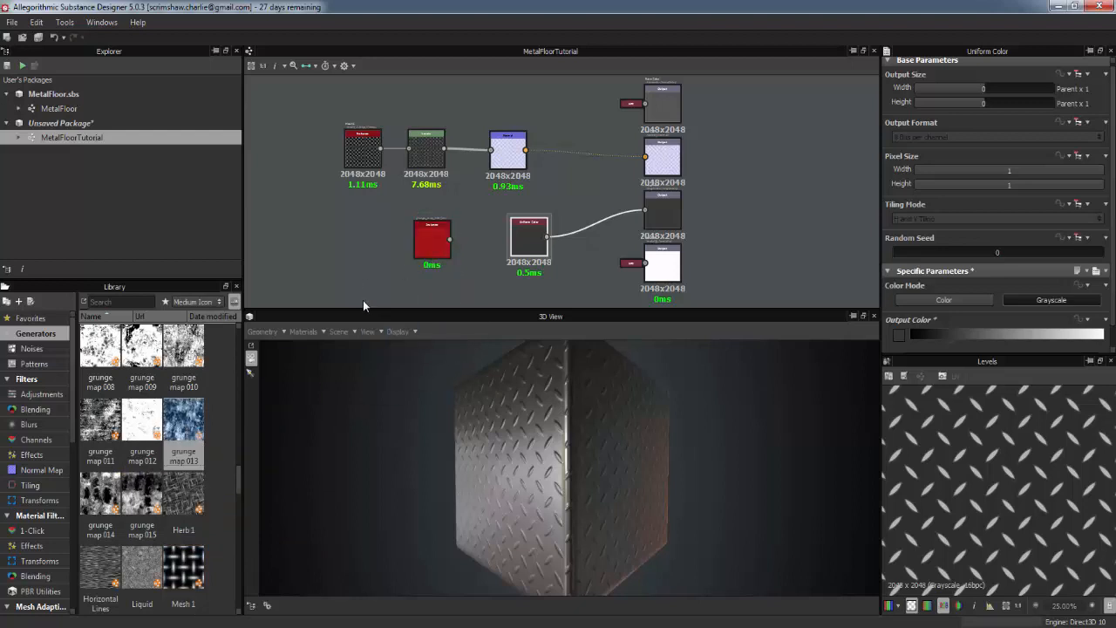
{"action": "double_click", "coordinate": [514, 242]}
{"action": "key", "text": "Delete"}
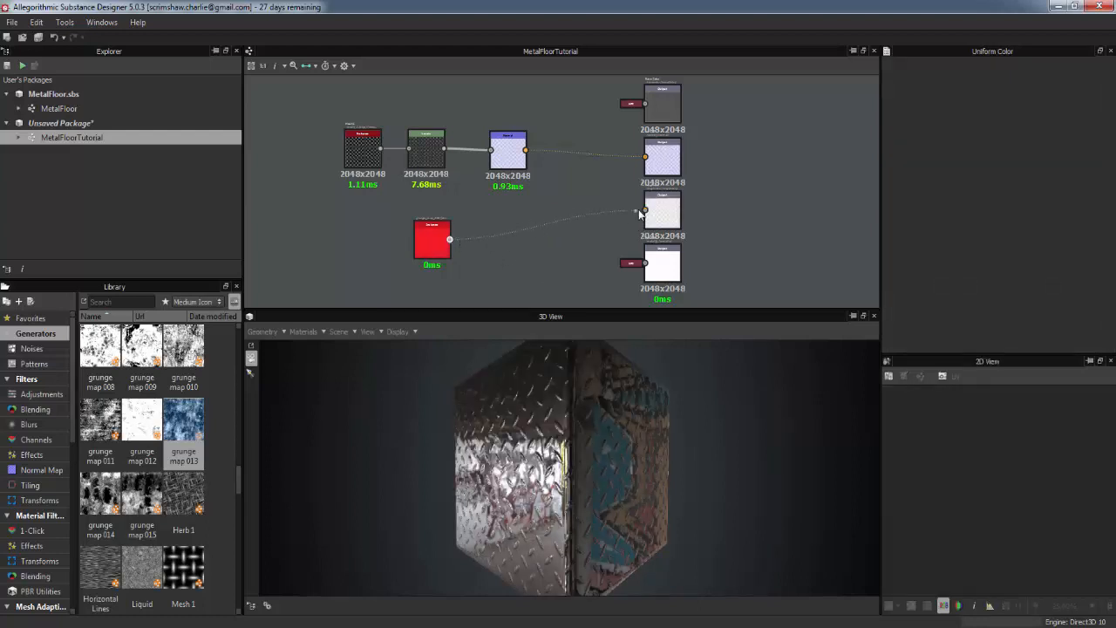
{"action": "double_click", "coordinate": [443, 250]}
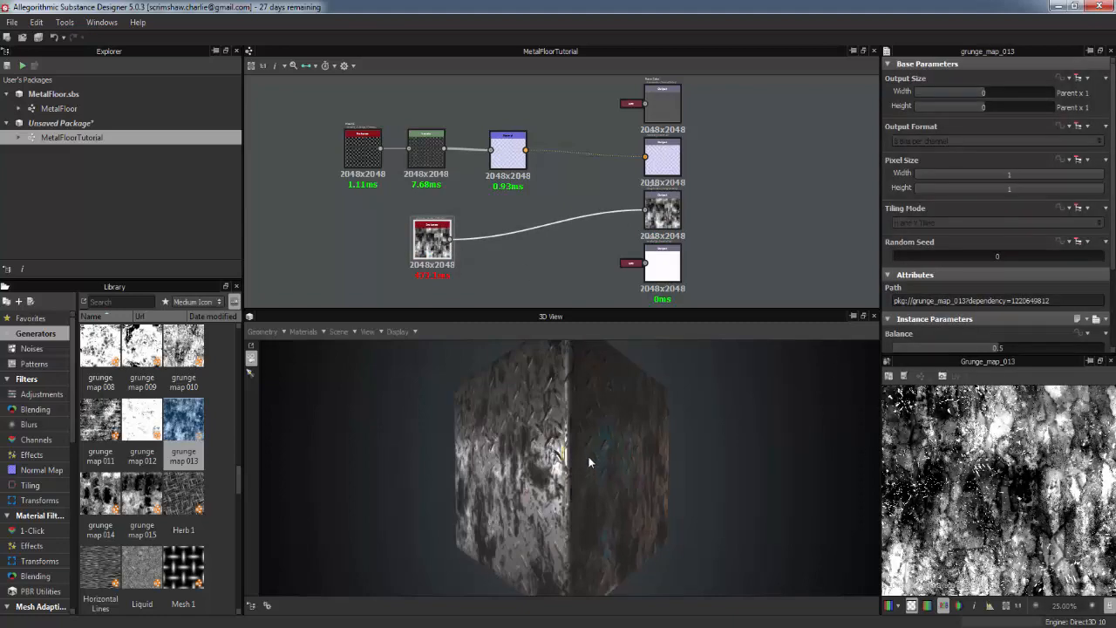
{"action": "left_click_drag", "start_coordinate": [588, 455], "coordinate": [538, 340]}
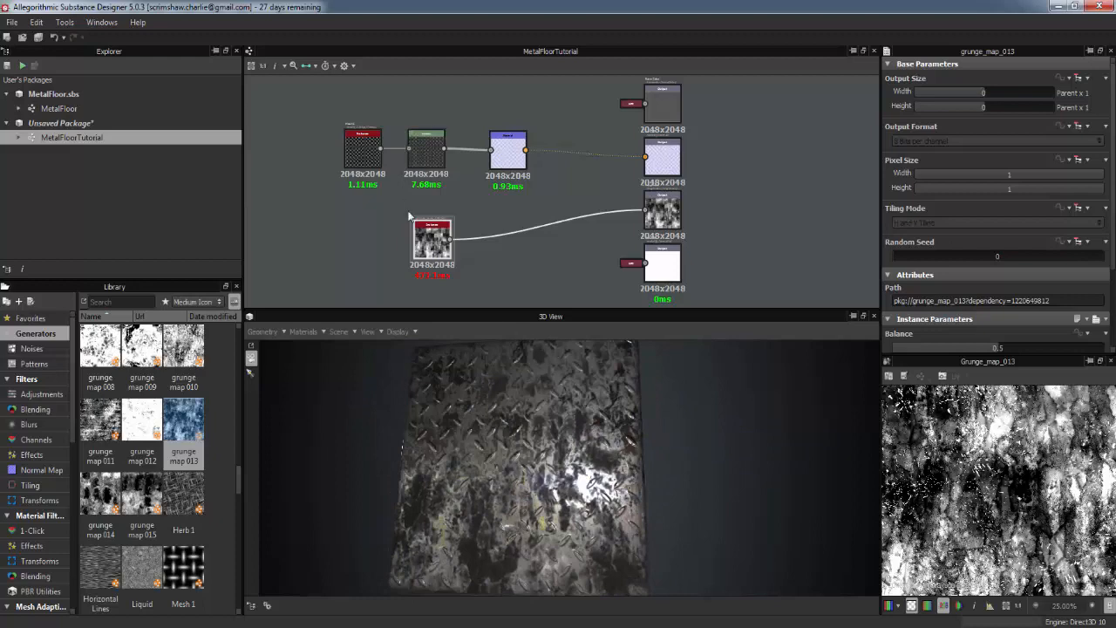
Step: Move grunge_map_013 closer to the third output and insert a Levels node on the link between them
{"action": "left_click_drag", "start_coordinate": [439, 245], "coordinate": [548, 228]}
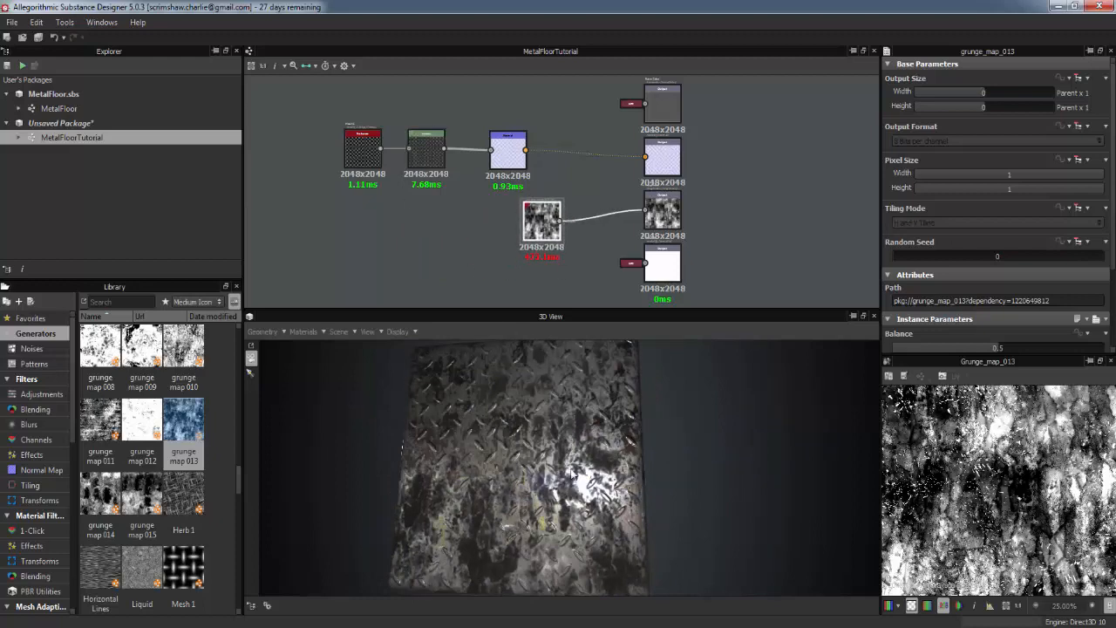
{"action": "left_click_drag", "start_coordinate": [588, 414], "coordinate": [532, 324]}
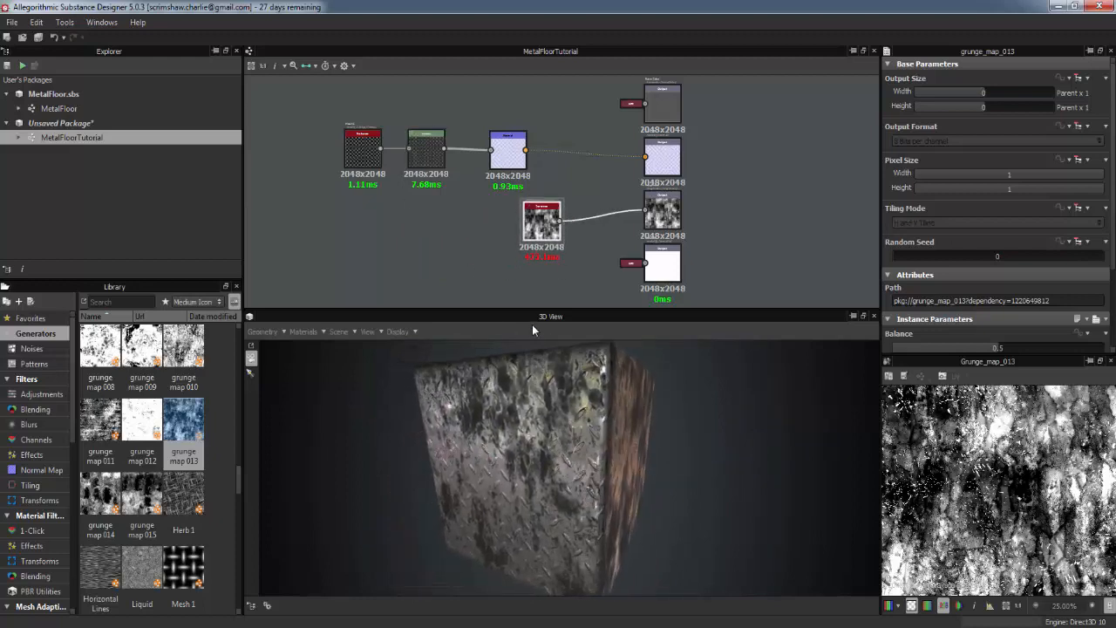
{"action": "right_click", "coordinate": [562, 234]}
{"action": "left_click", "coordinate": [597, 218]}
{"action": "left_click_drag", "start_coordinate": [602, 274], "coordinate": [602, 222]}
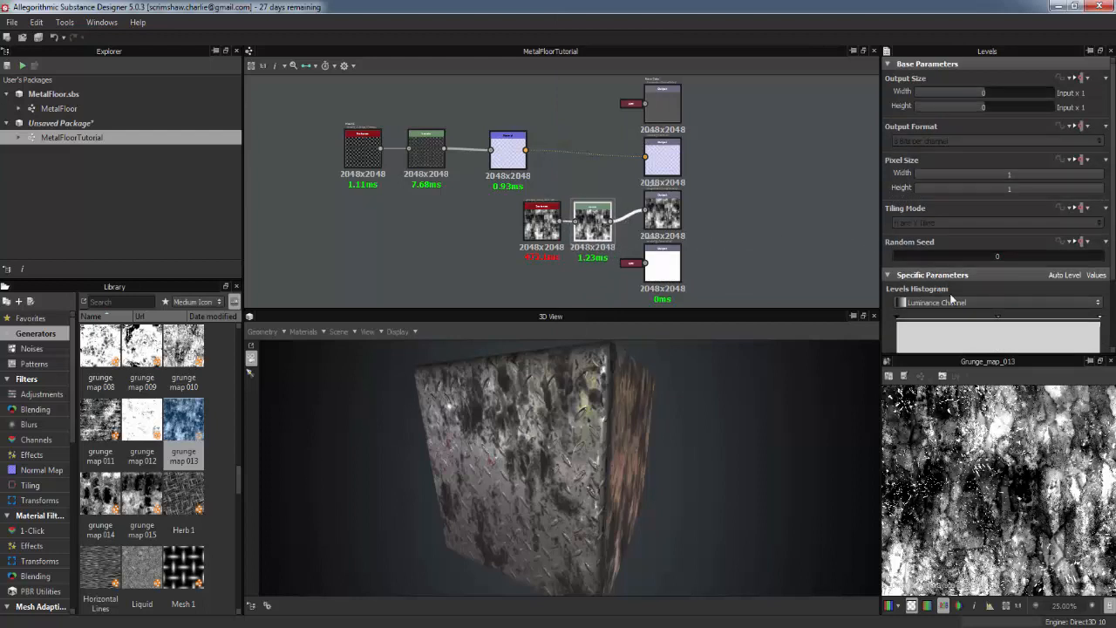
Step: Narrow the roughness Levels node's output range by raising the output black point and lowering the output white point to about mid-gray
{"action": "scroll", "coordinate": [952, 299], "scroll_direction": "down", "scroll_amount": 2}
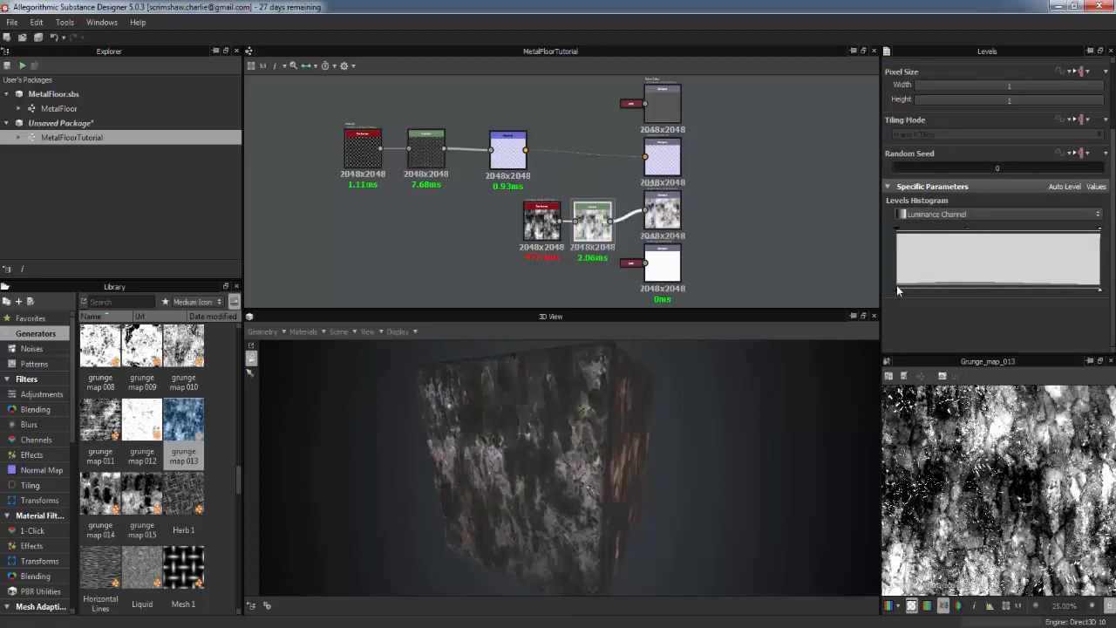
{"action": "left_click_drag", "start_coordinate": [902, 291], "coordinate": [964, 292]}
{"action": "double_click", "coordinate": [598, 224]}
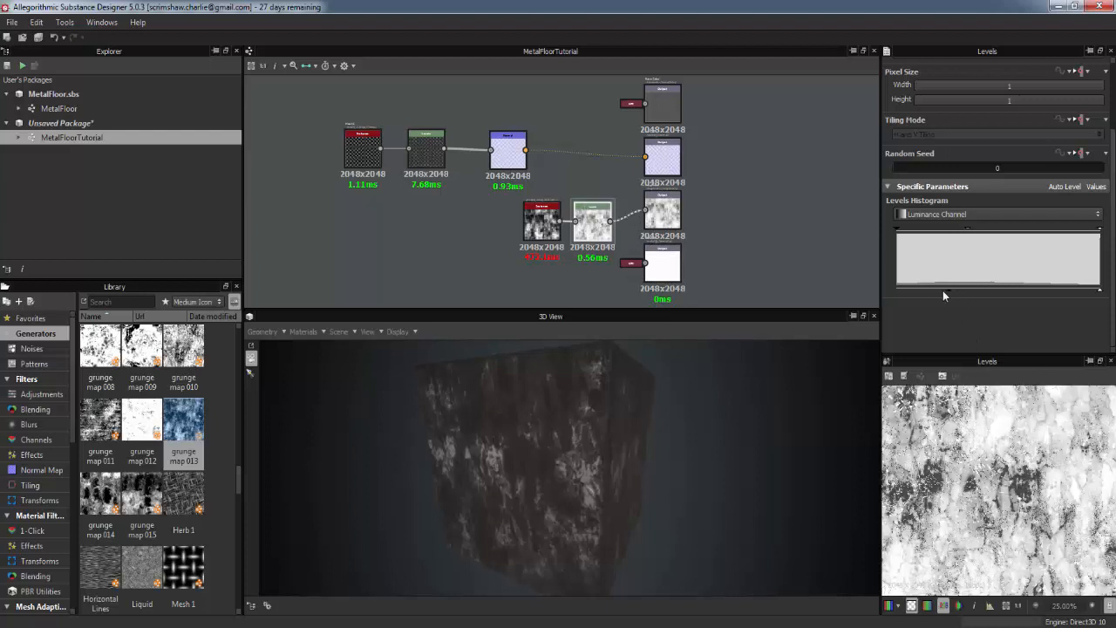
{"action": "left_click_drag", "start_coordinate": [943, 290], "coordinate": [939, 291]}
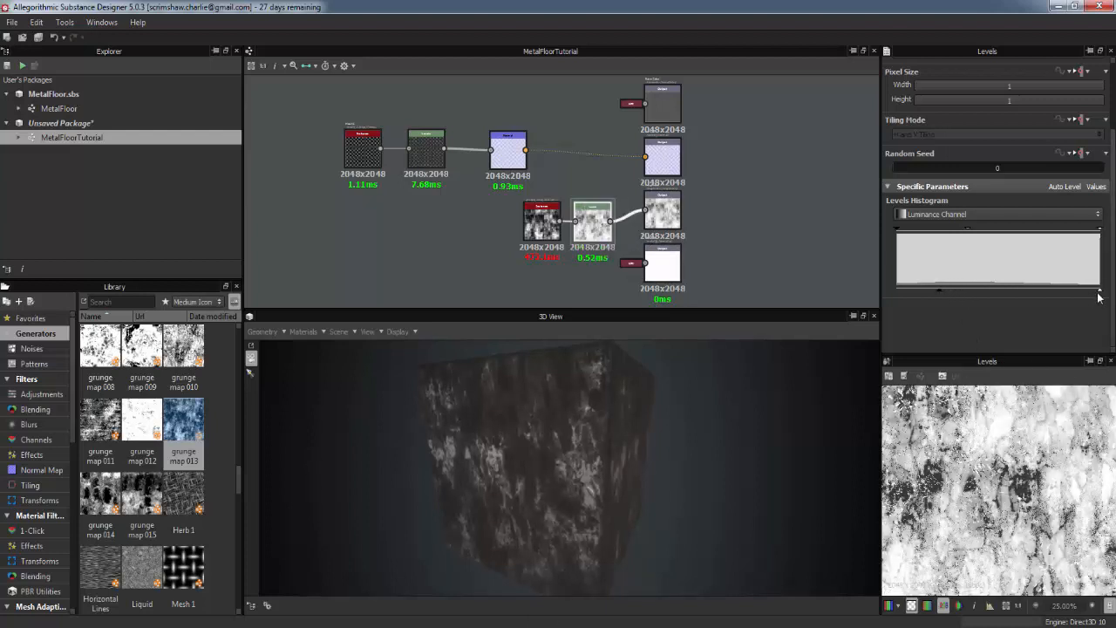
{"action": "left_click_drag", "start_coordinate": [1090, 291], "coordinate": [991, 289]}
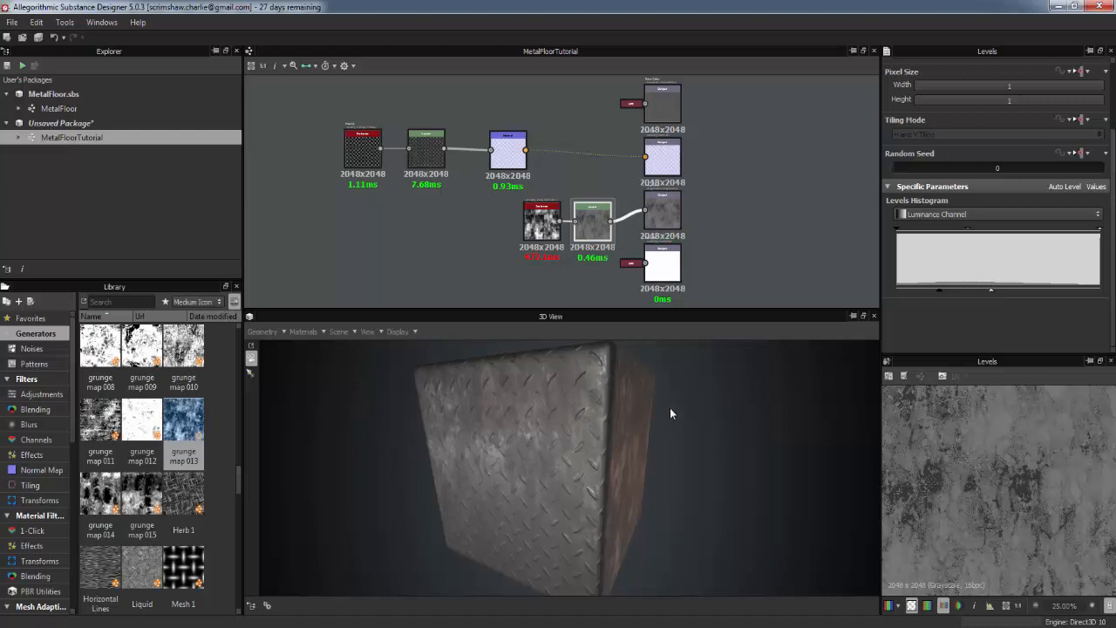
{"action": "left_click_drag", "start_coordinate": [671, 408], "coordinate": [865, 346]}
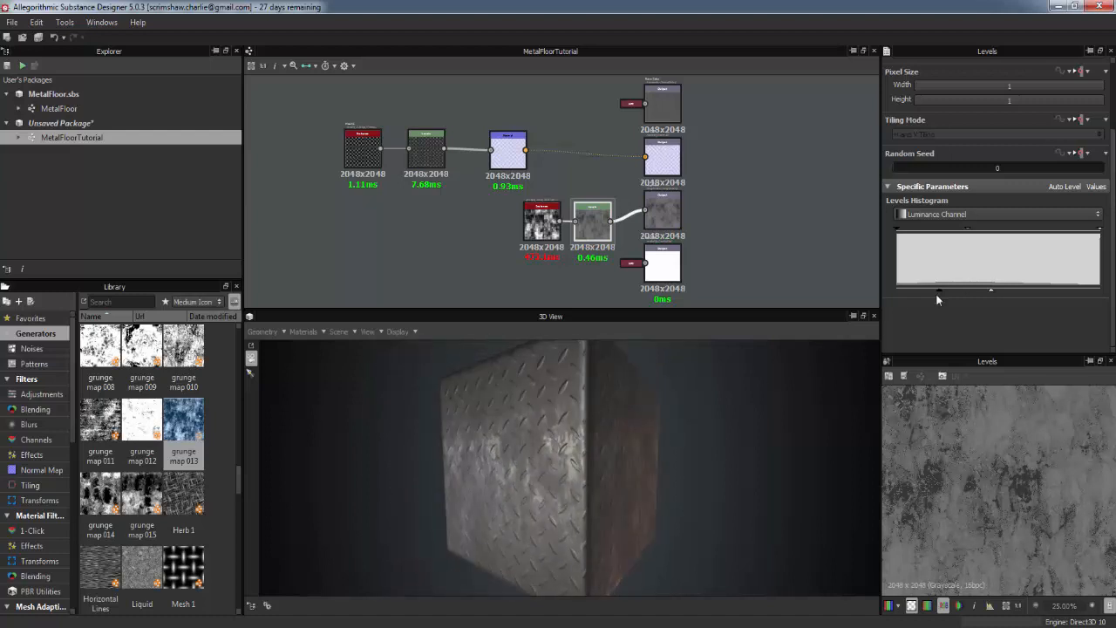
Step: Raise the Levels node's output black point slightly and shift its input midtone to darken the roughness map, checking the cube's reflections
{"action": "mouse_move", "coordinate": [934, 290]}
{"action": "left_mouse_down"}
{"action": "mouse_move", "coordinate": [917, 291]}
{"action": "mouse_move", "coordinate": [947, 290]}
{"action": "left_mouse_up"}
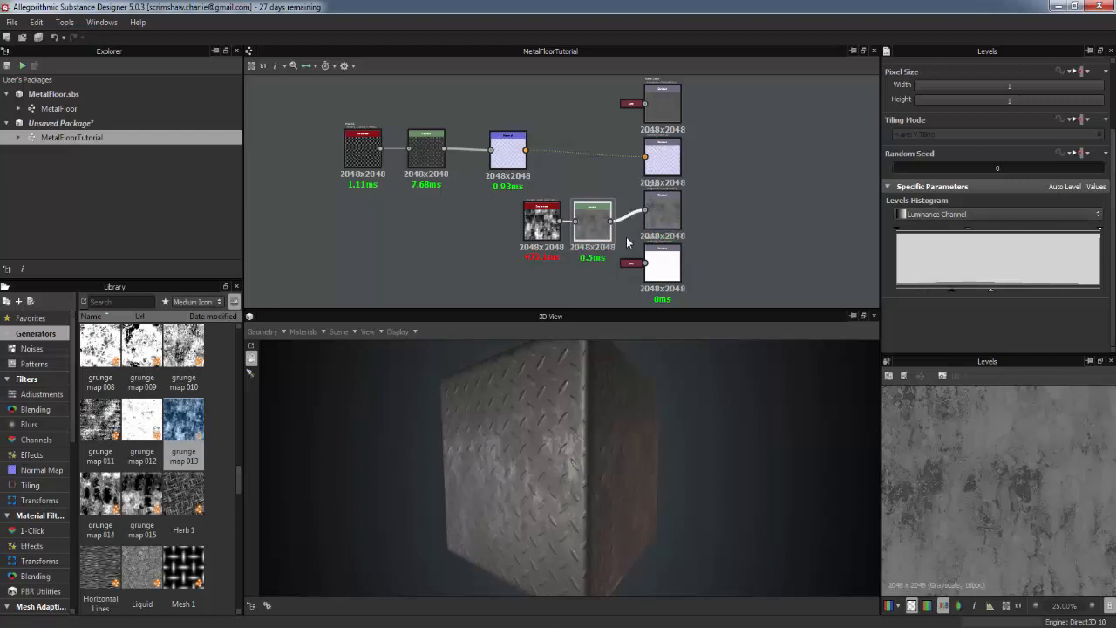
{"action": "left_click_drag", "start_coordinate": [582, 406], "coordinate": [645, 431]}
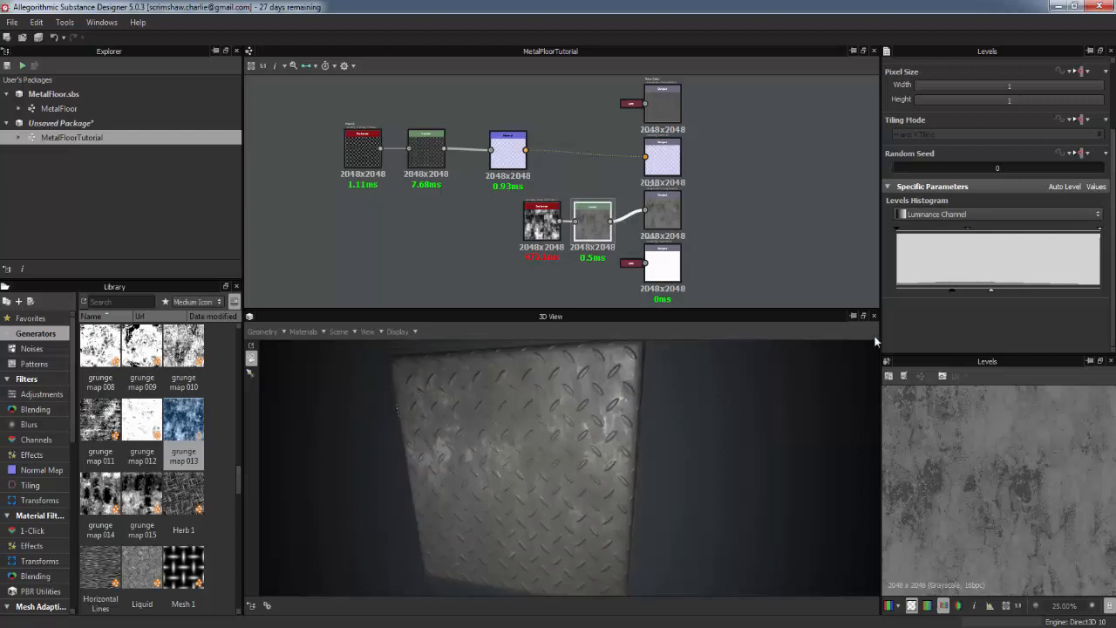
{"action": "left_click_drag", "start_coordinate": [977, 233], "coordinate": [1008, 235]}
{"action": "left_click_drag", "start_coordinate": [689, 410], "coordinate": [586, 449]}
{"action": "left_click_drag", "start_coordinate": [565, 489], "coordinate": [556, 393]}
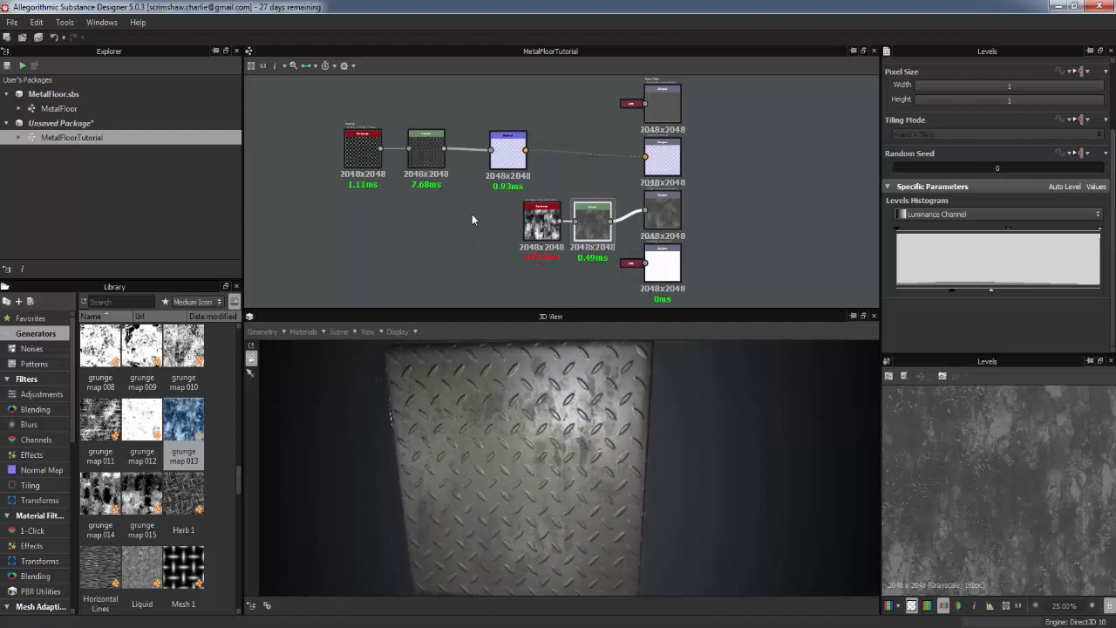
Step: Move the grunge map node away from the Levels node and insert a Transformation 2D node between them
{"action": "left_click_drag", "start_coordinate": [550, 233], "coordinate": [531, 233]}
{"action": "left_click_drag", "start_coordinate": [463, 232], "coordinate": [463, 230]}
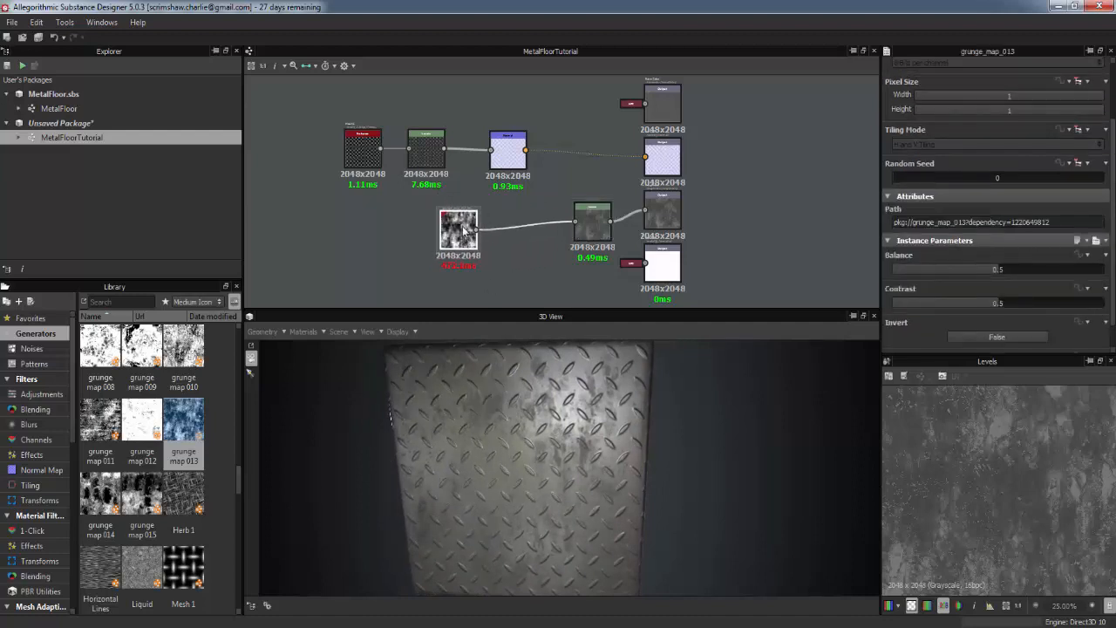
{"action": "right_click", "coordinate": [459, 218]}
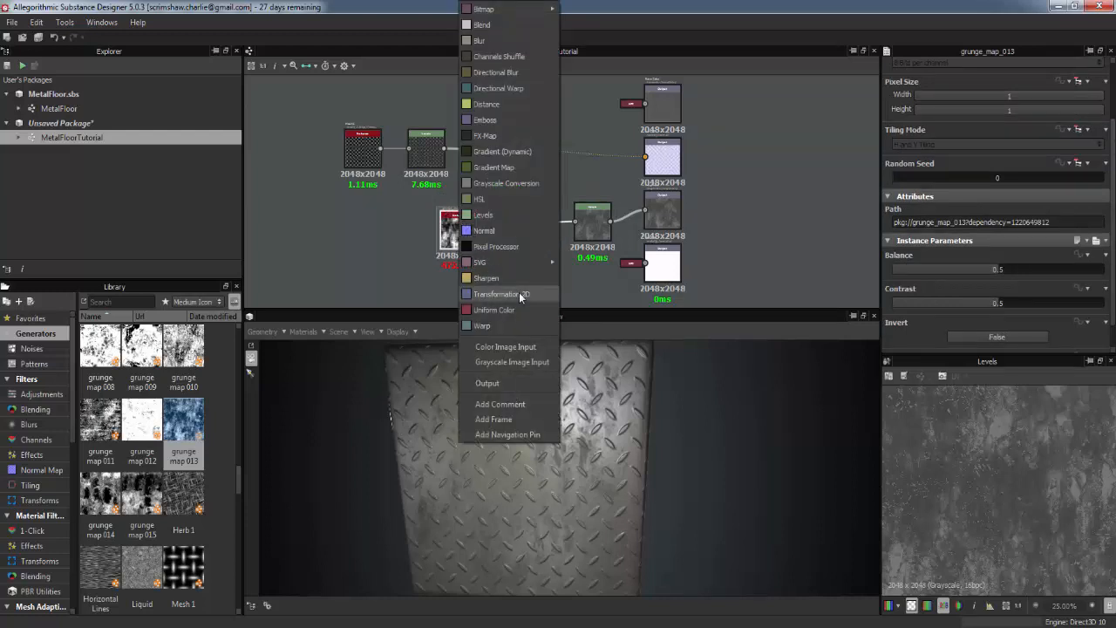
{"action": "left_click", "coordinate": [518, 292]}
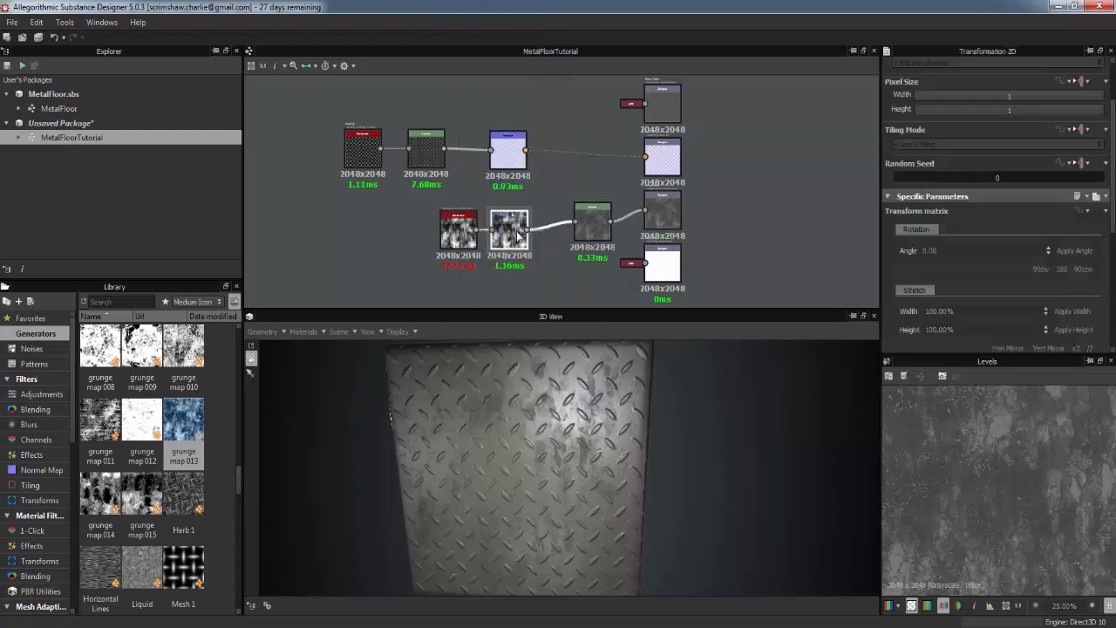
{"action": "left_click_drag", "start_coordinate": [518, 234], "coordinate": [529, 228]}
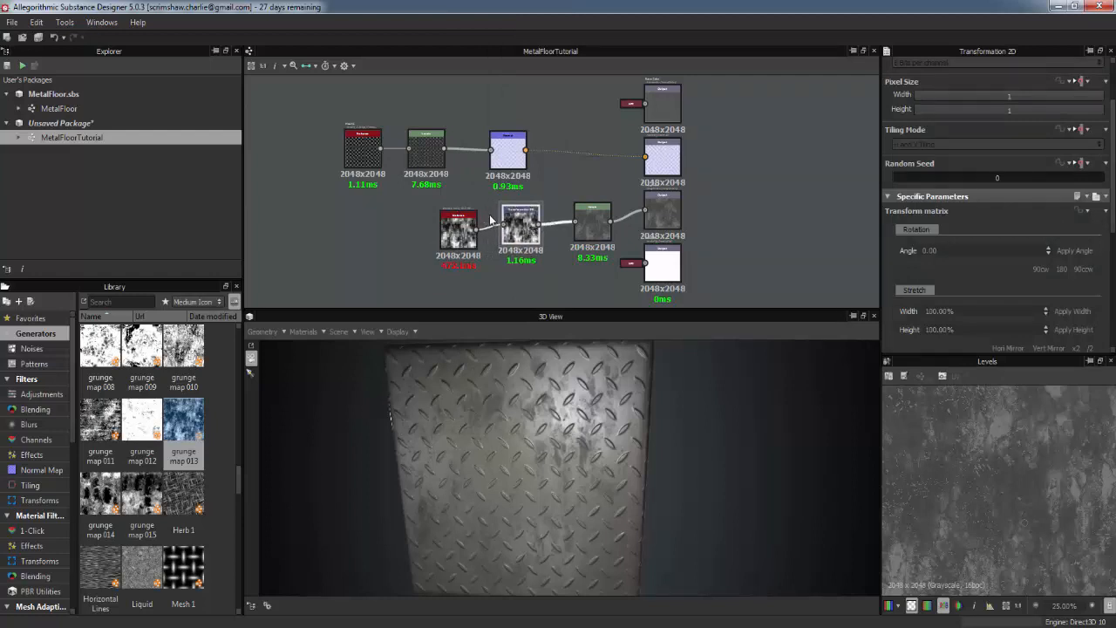
Step: Shrink the Transformation 2D frame to slightly under half its size so the grunge tiles more often, checking the cube
{"action": "scroll", "coordinate": [989, 458], "scroll_direction": "down", "scroll_amount": 2}
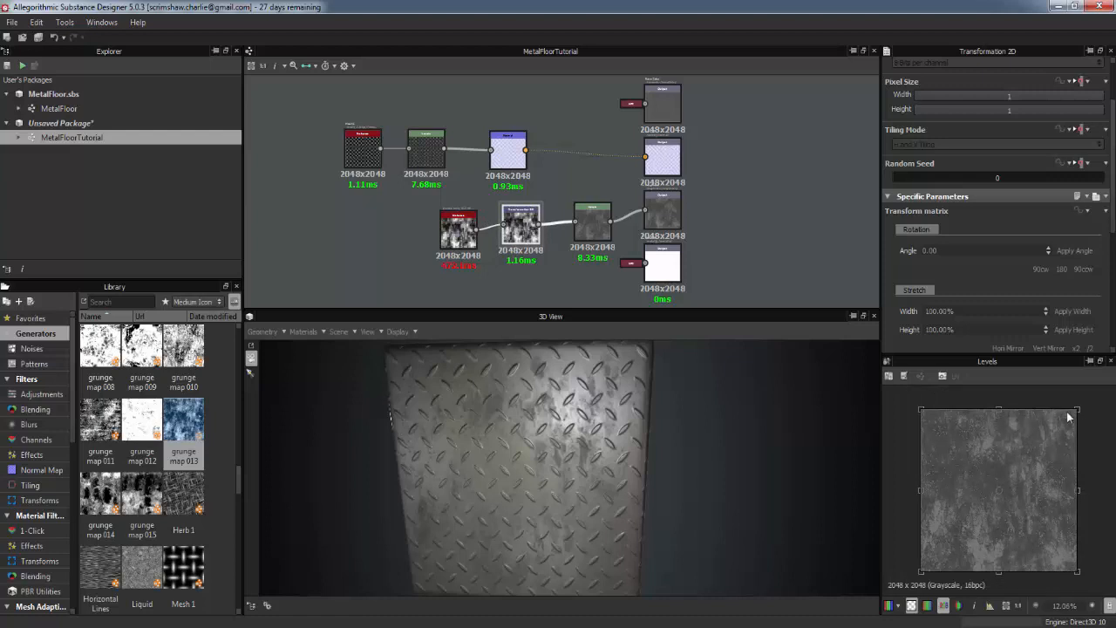
{"action": "left_click_drag", "start_coordinate": [1086, 411], "coordinate": [1100, 474]}
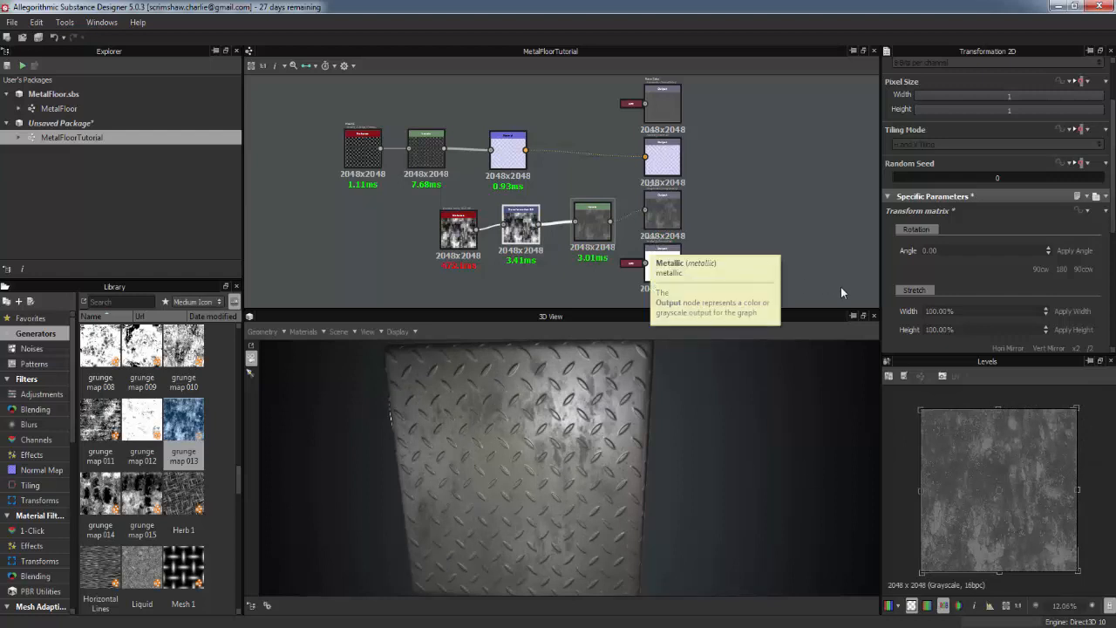
{"action": "left_click_drag", "start_coordinate": [1079, 410], "coordinate": [981, 475]}
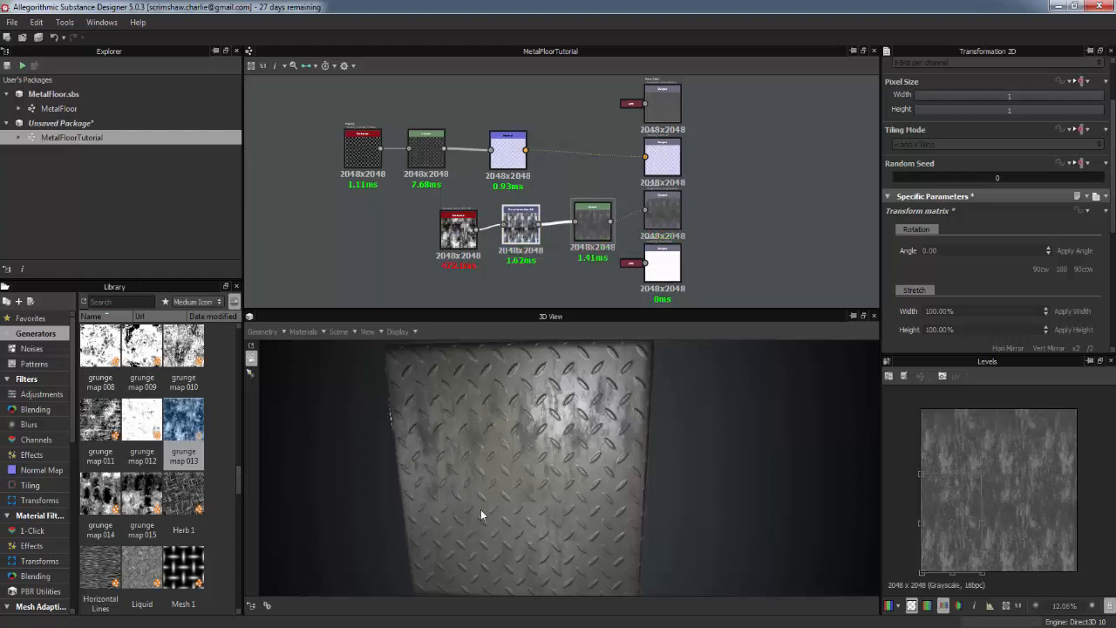
{"action": "left_click_drag", "start_coordinate": [481, 514], "coordinate": [613, 429]}
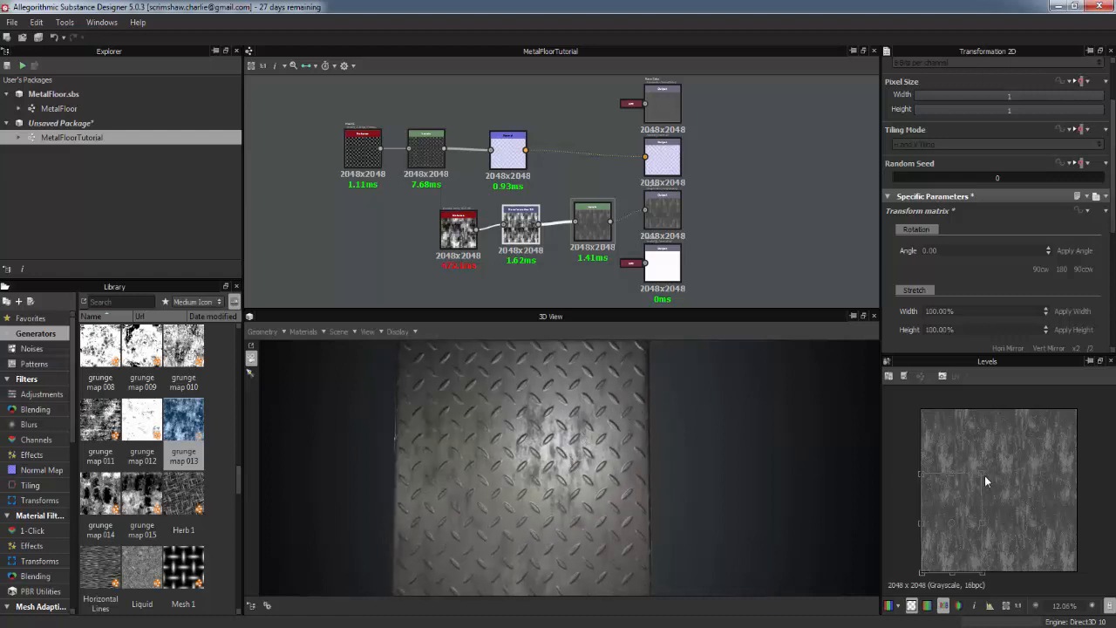
{"action": "left_click_drag", "start_coordinate": [978, 474], "coordinate": [934, 478]}
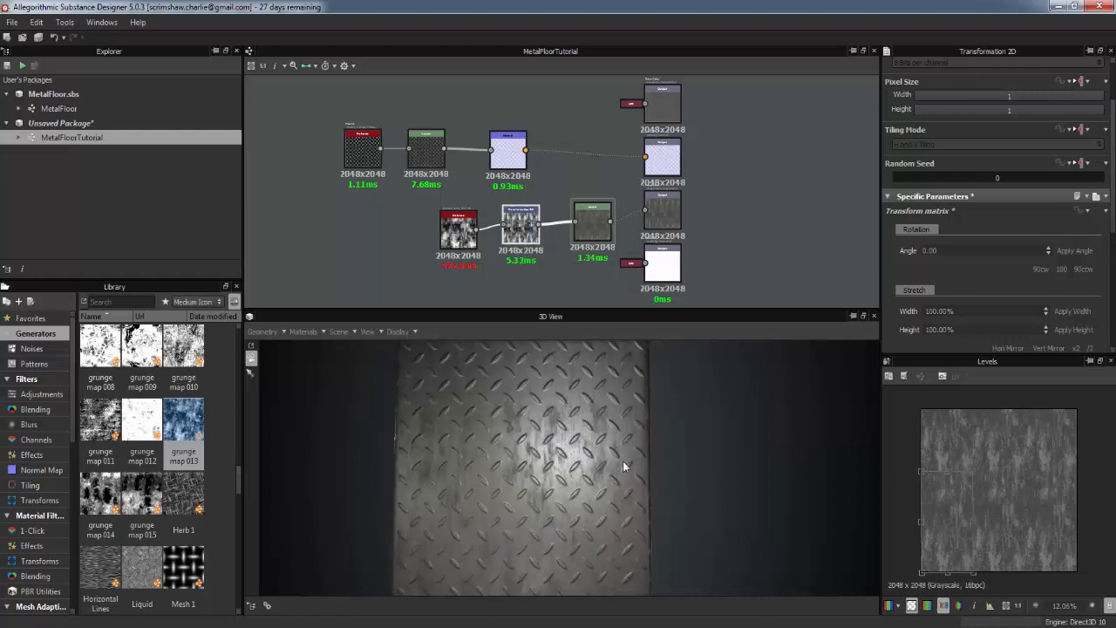
{"action": "left_click_drag", "start_coordinate": [622, 460], "coordinate": [804, 458]}
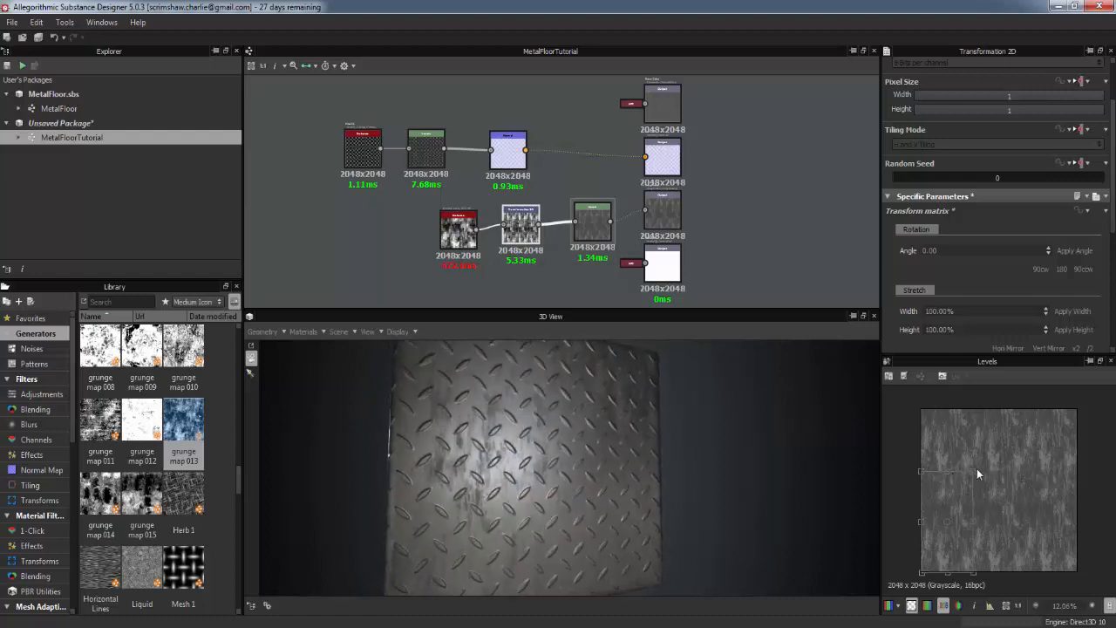
Step: Widen the grunge's transformation frame to about half the tile and shift it downward, checking the reflections from several angles
{"action": "left_click_drag", "start_coordinate": [978, 469], "coordinate": [1006, 493]}
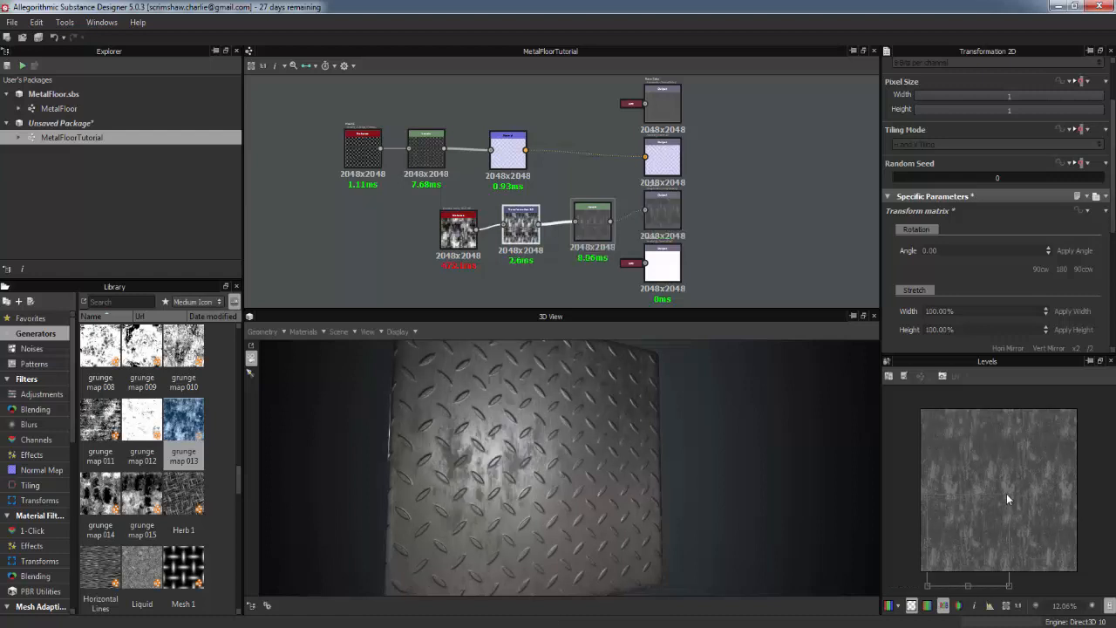
{"action": "mouse_move", "coordinate": [517, 490]}
{"action": "left_mouse_down"}
{"action": "mouse_move", "coordinate": [508, 451]}
{"action": "mouse_move", "coordinate": [532, 484]}
{"action": "left_mouse_up"}
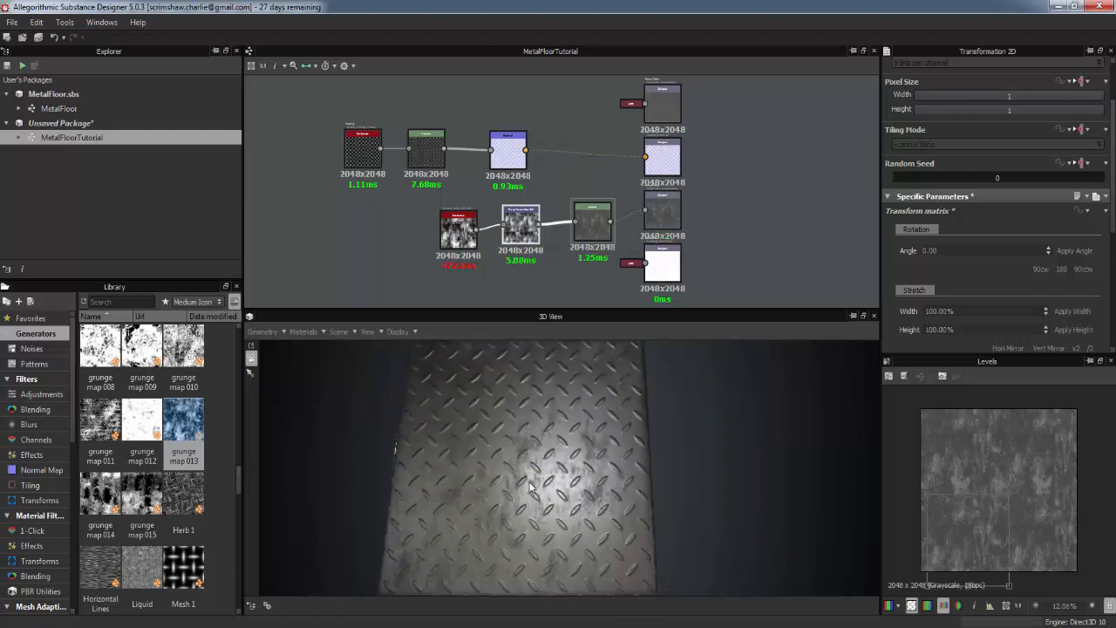
{"action": "left_click_drag", "start_coordinate": [613, 484], "coordinate": [552, 293]}
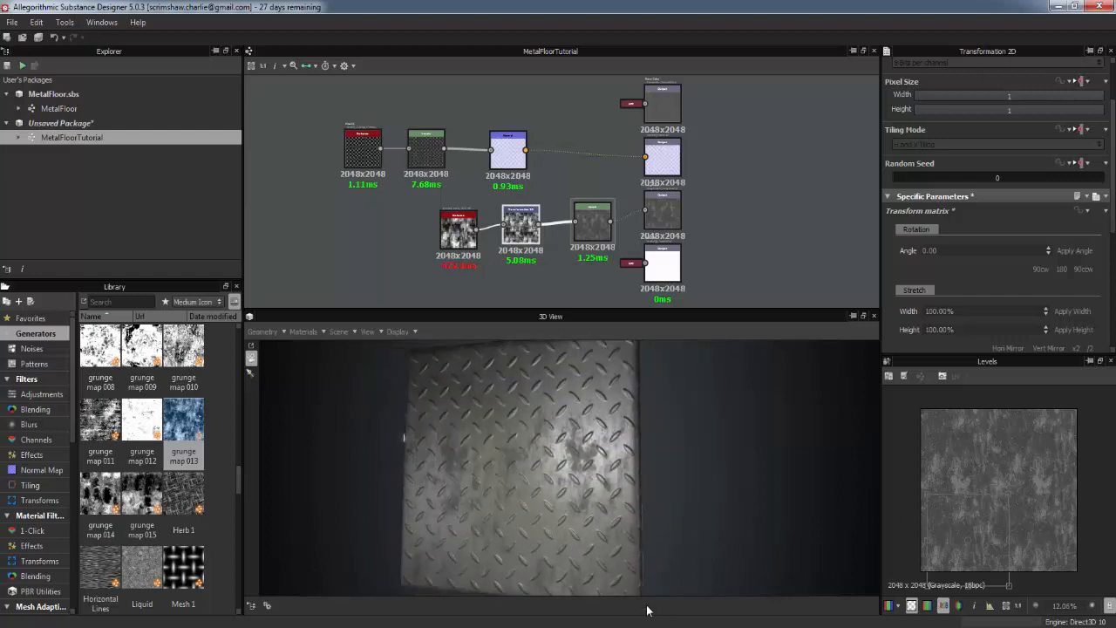
{"action": "left_click_drag", "start_coordinate": [613, 558], "coordinate": [591, 450]}
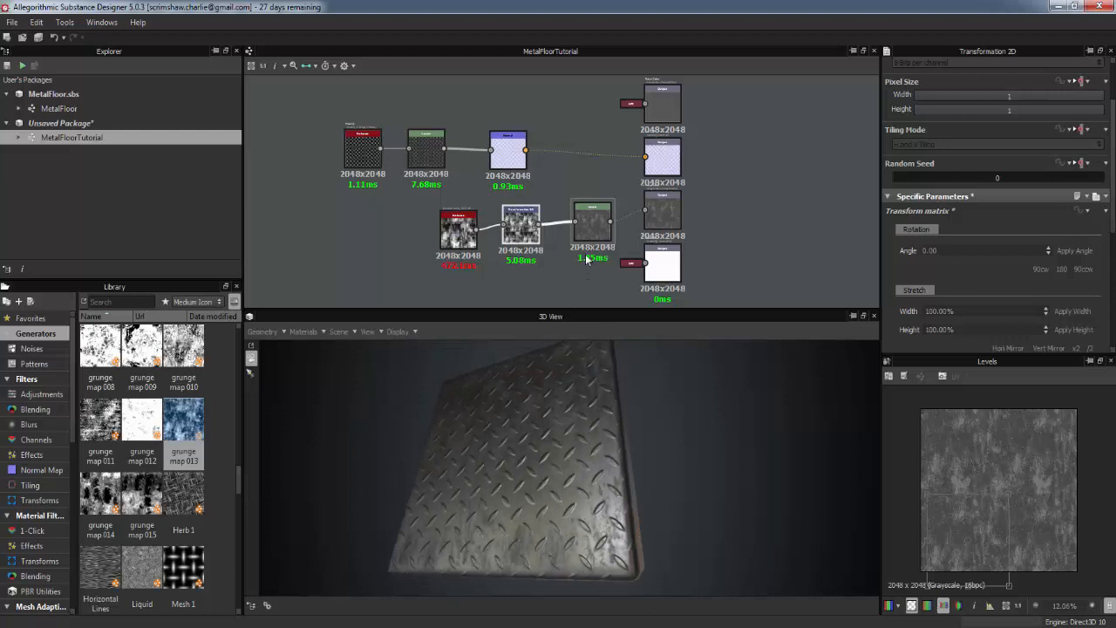
{"action": "left_click_drag", "start_coordinate": [549, 375], "coordinate": [585, 475]}
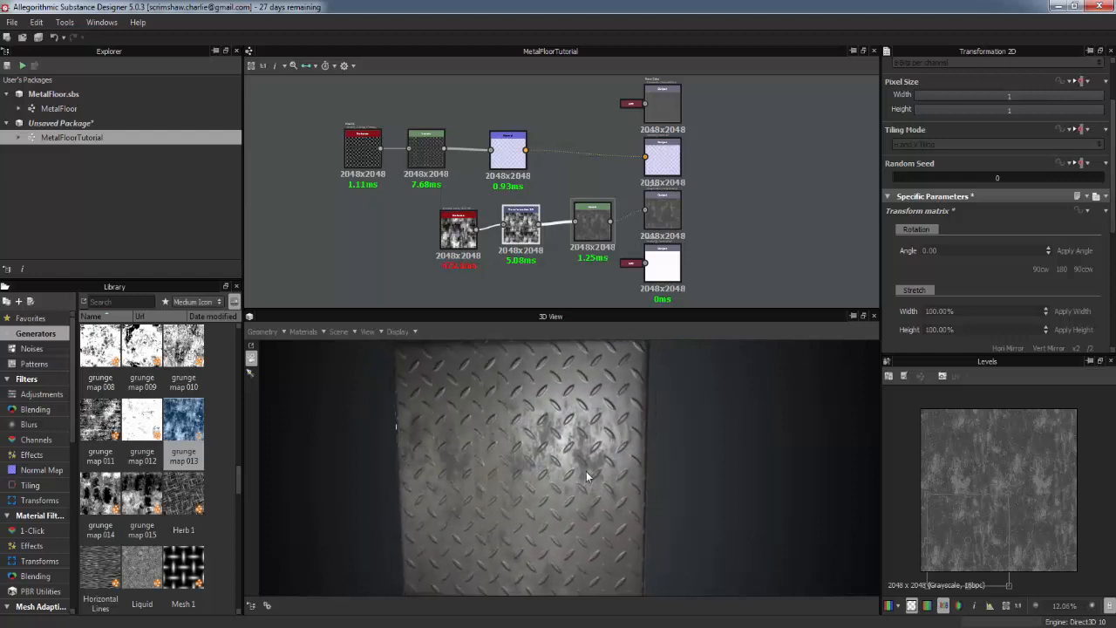
Step: Shift the grunge's transformation frame upward and reshape it taller and narrower to form vertical streaks on the metal
{"action": "left_click_drag", "start_coordinate": [968, 500], "coordinate": [973, 462]}
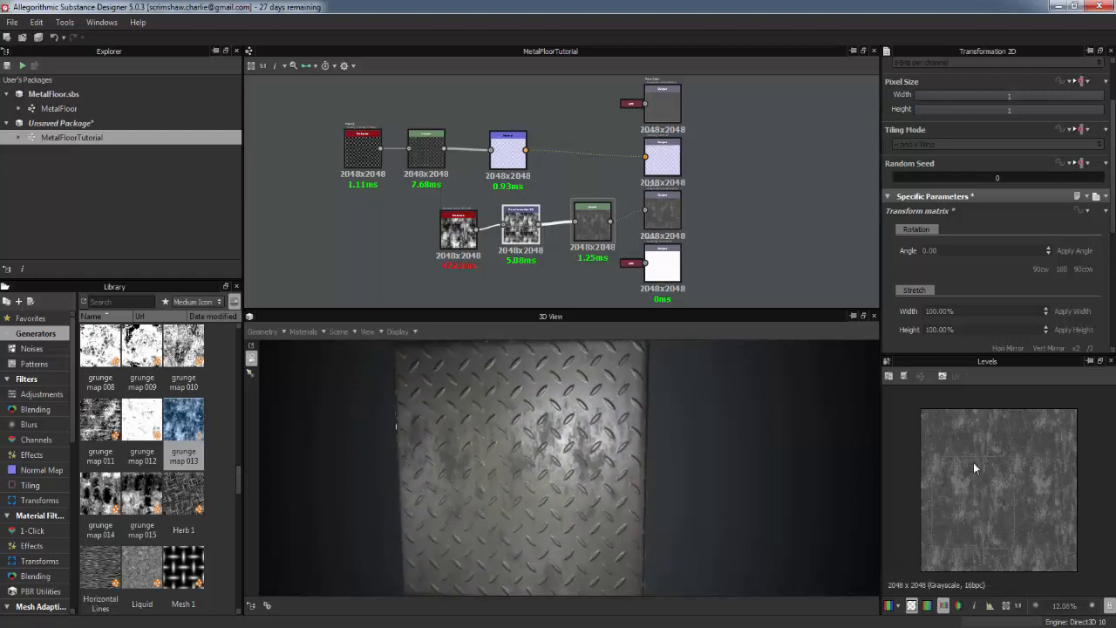
{"action": "left_click_drag", "start_coordinate": [500, 446], "coordinate": [569, 450]}
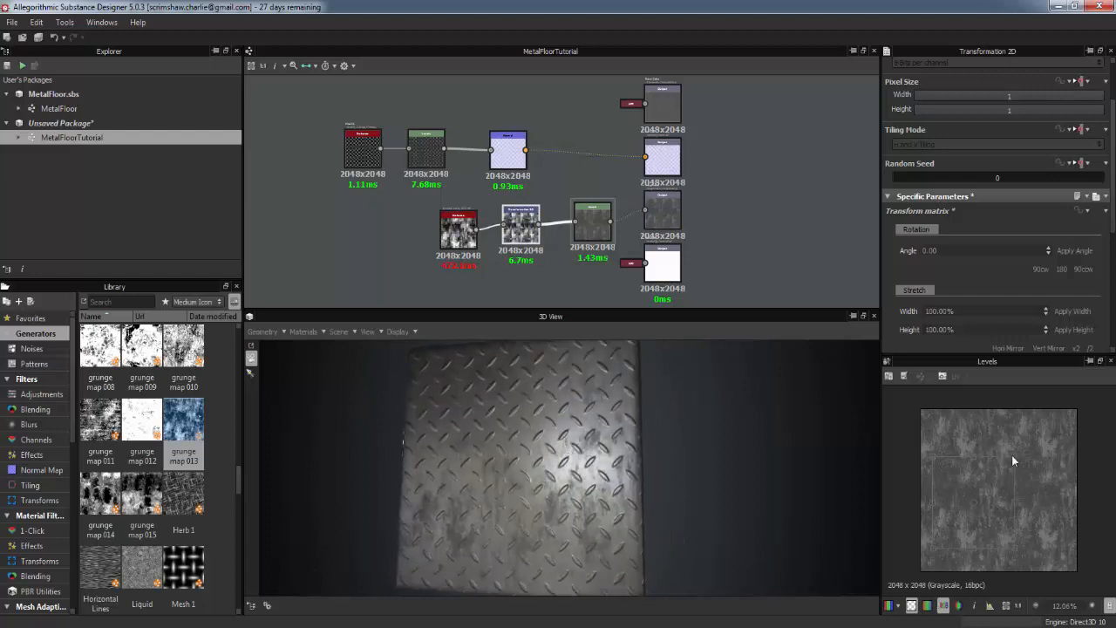
{"action": "left_click_drag", "start_coordinate": [1012, 458], "coordinate": [989, 402]}
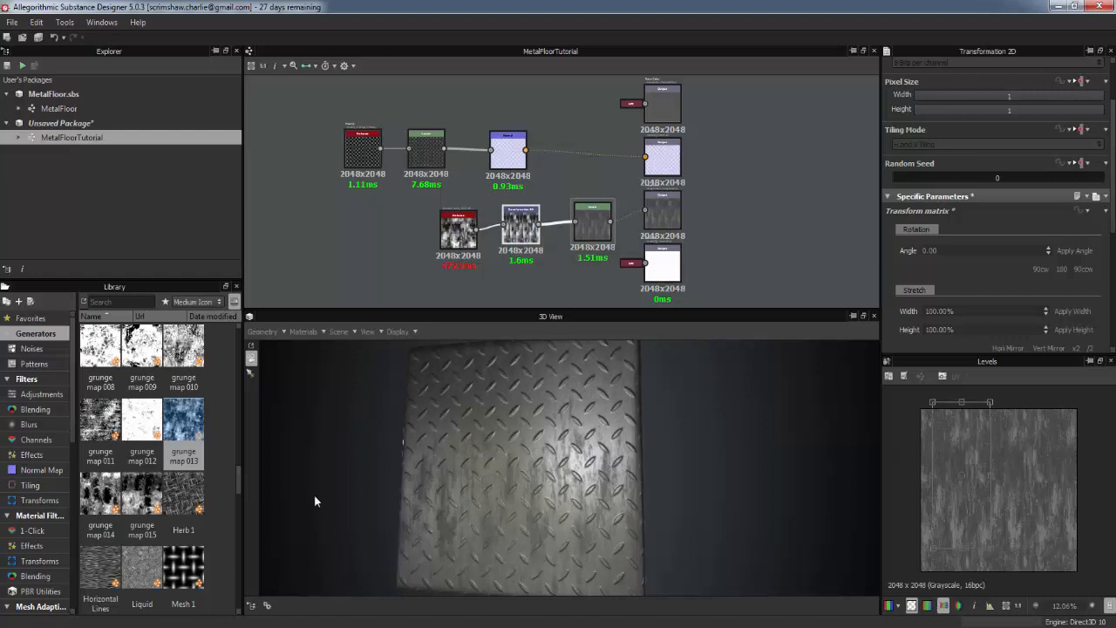
{"action": "left_click_drag", "start_coordinate": [315, 502], "coordinate": [677, 444]}
{"action": "left_click_drag", "start_coordinate": [951, 497], "coordinate": [948, 511]}
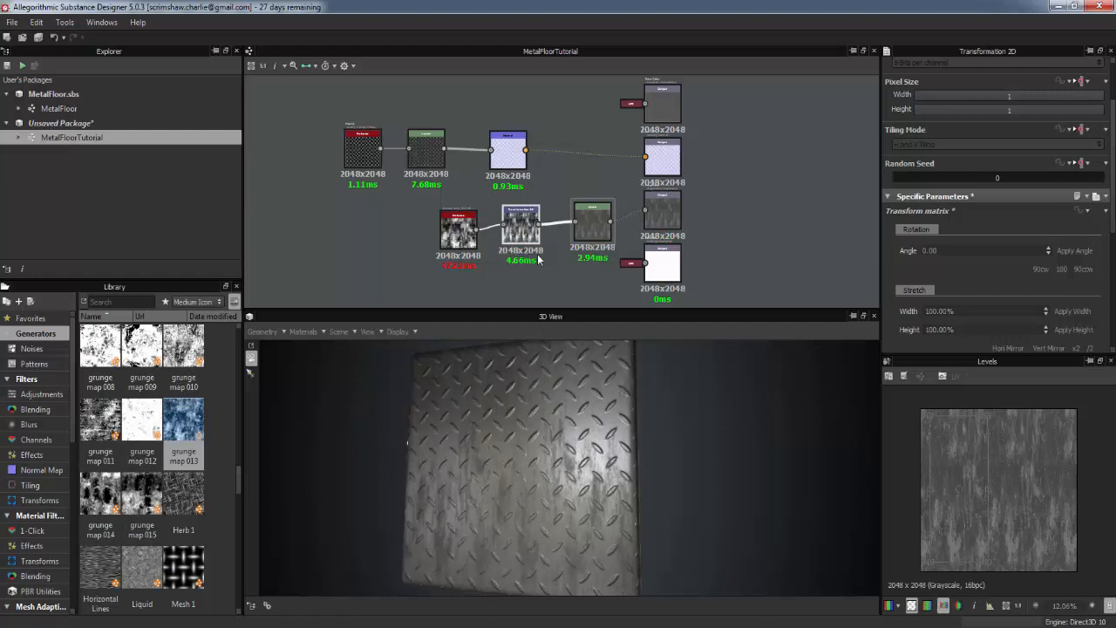
Step: Line up the Levels node with the grunge chain, move all three nodes lower in the graph, and search the library for "scratch"
{"action": "left_click_drag", "start_coordinate": [591, 227], "coordinate": [526, 238]}
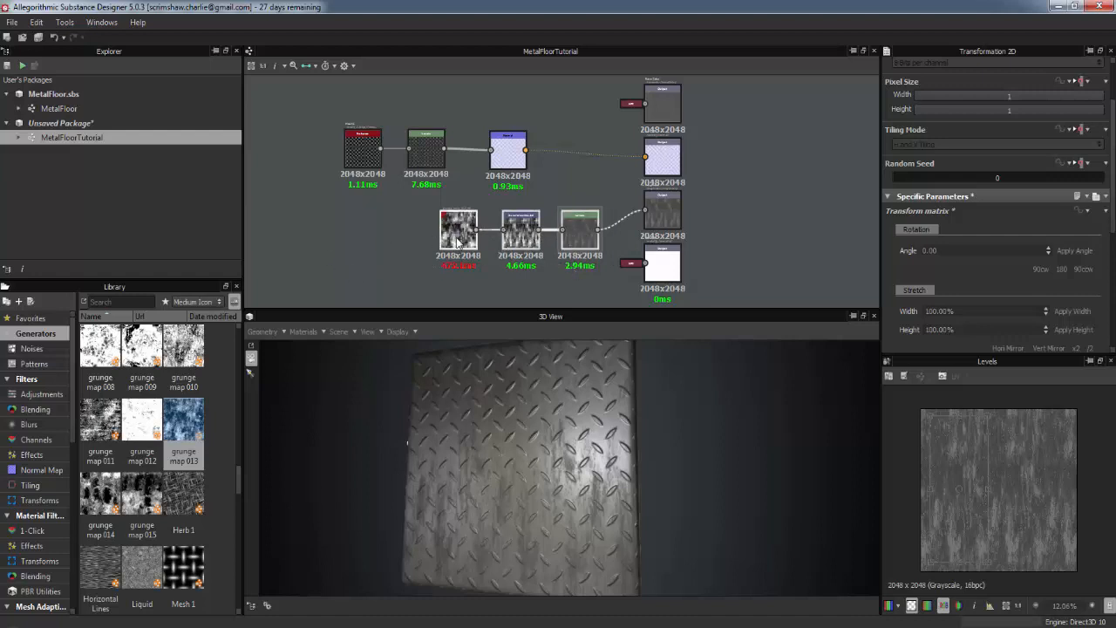
{"action": "left_click_drag", "start_coordinate": [458, 244], "coordinate": [427, 263]}
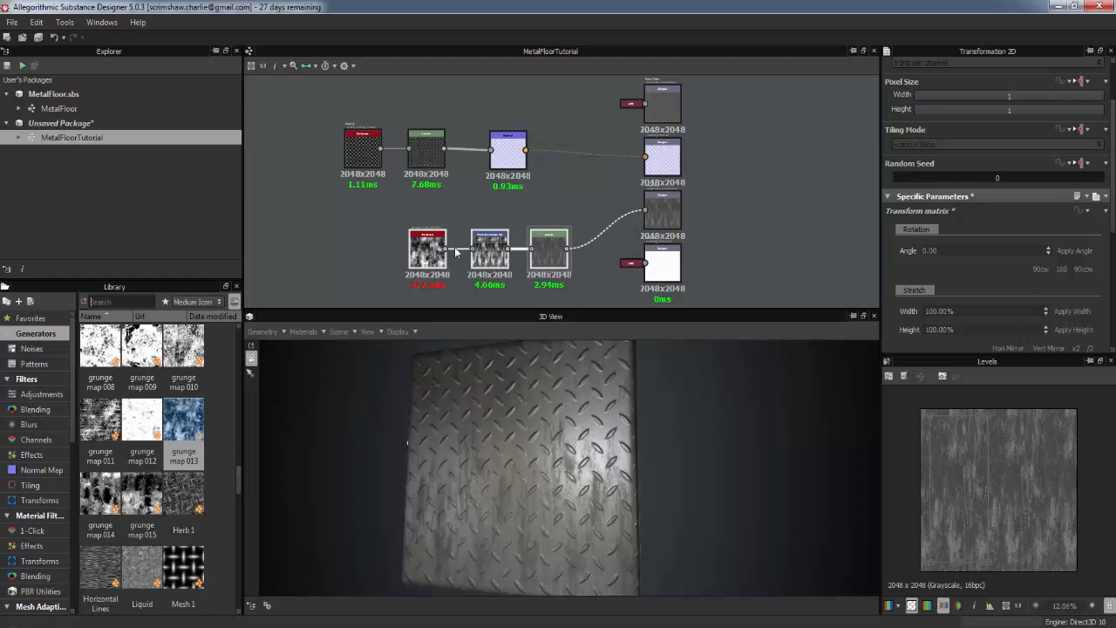
{"action": "type", "text": "scratch"}
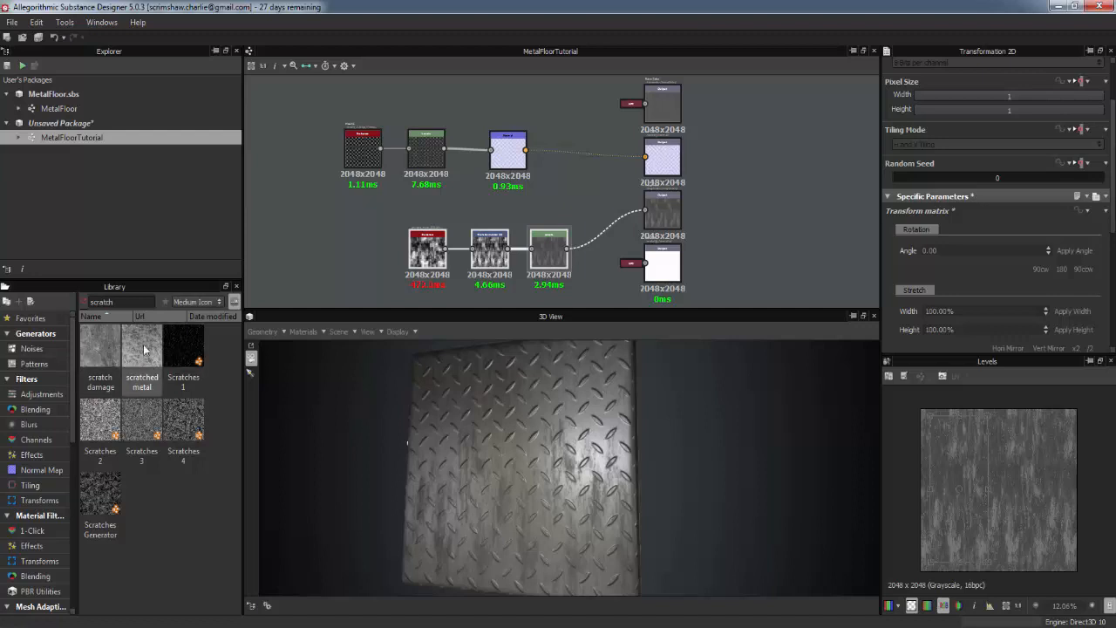
{"action": "left_click_drag", "start_coordinate": [143, 350], "coordinate": [459, 209]}
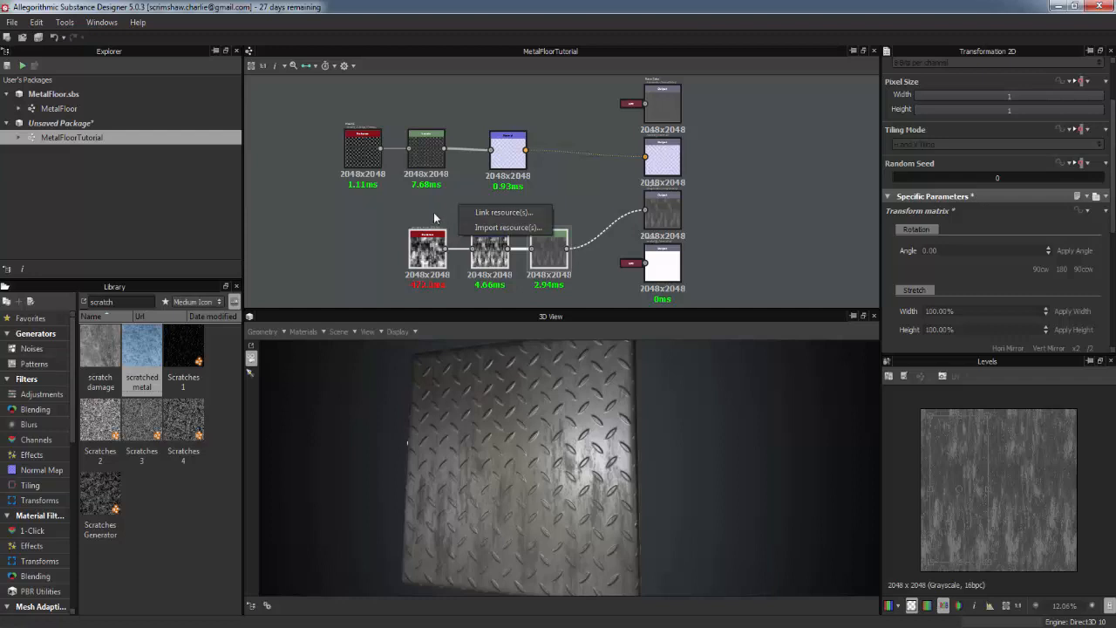
{"action": "left_click", "coordinate": [433, 211]}
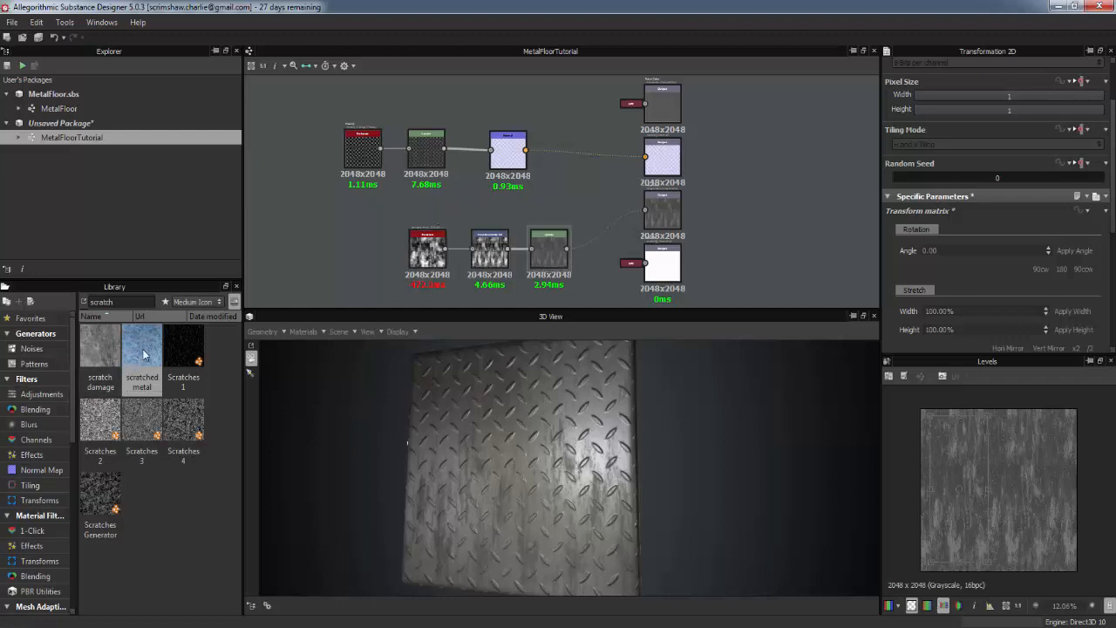
{"action": "left_click_drag", "start_coordinate": [143, 351], "coordinate": [351, 225]}
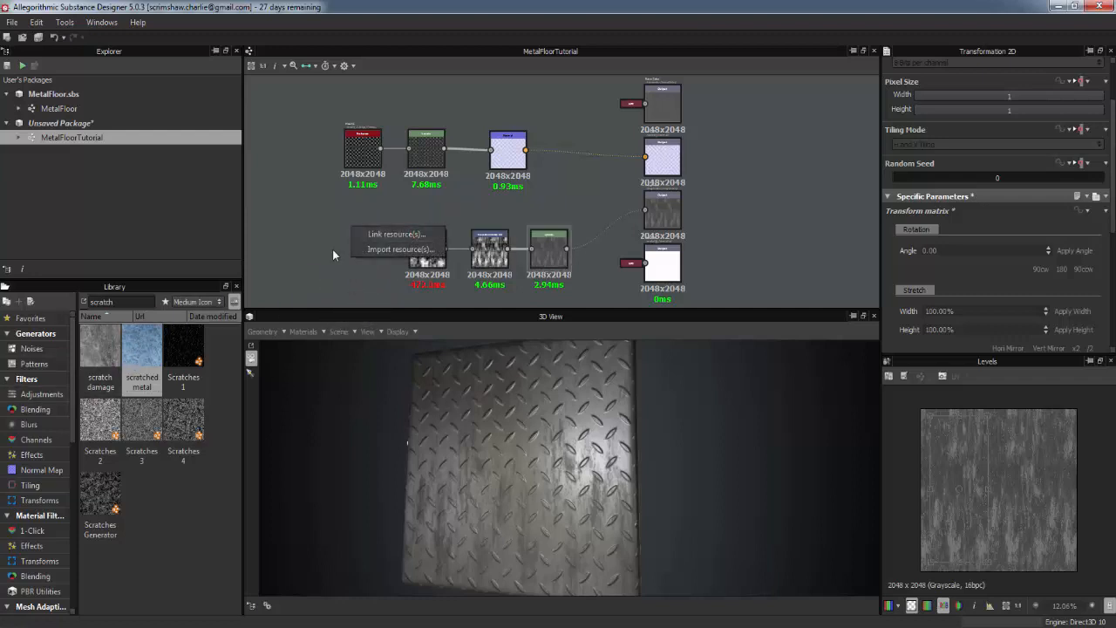
{"action": "left_click", "coordinate": [400, 249]}
{"action": "left_click_drag", "start_coordinate": [180, 349], "coordinate": [461, 215]}
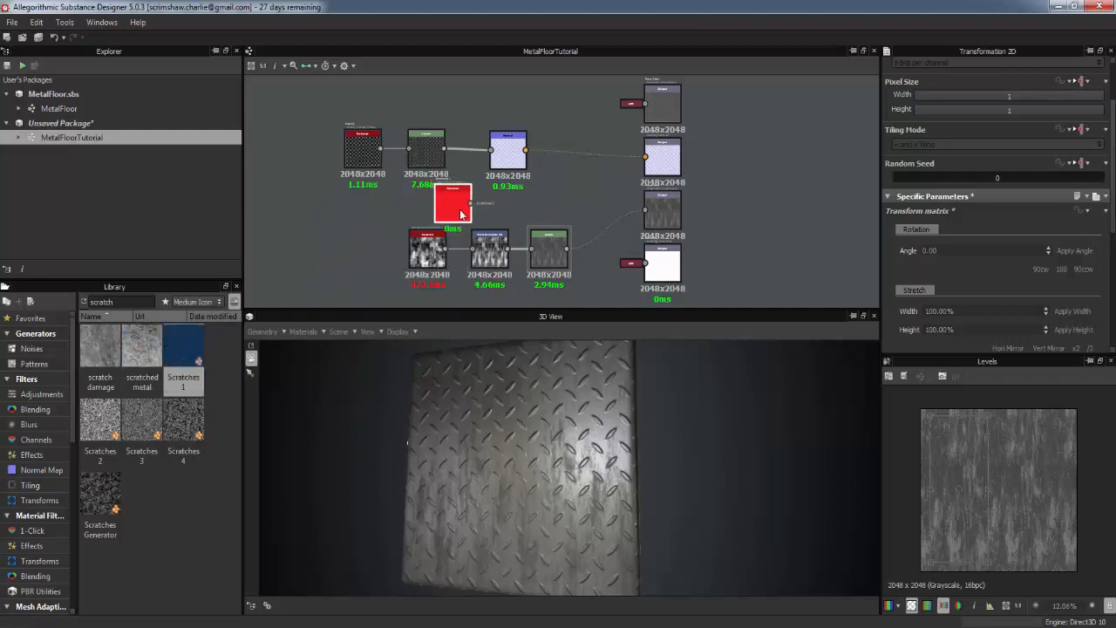
{"action": "key", "text": "Delete"}
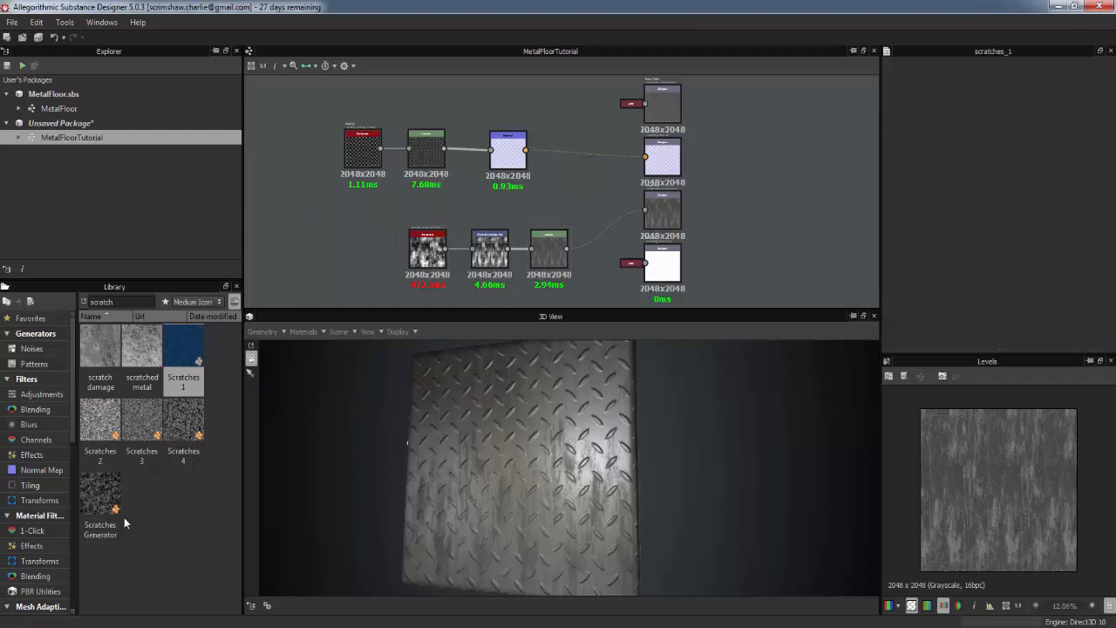
Step: Add a Scratches Generator node to the graph above the grunge chain and preview its scratch pattern up close
{"action": "left_click_drag", "start_coordinate": [124, 517], "coordinate": [471, 211]}
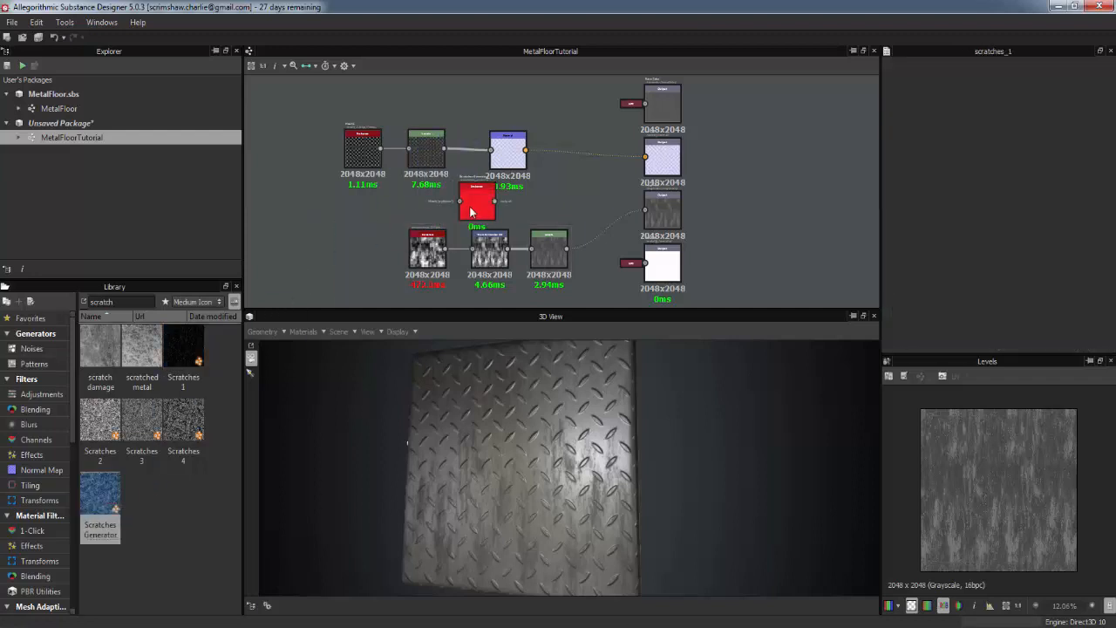
{"action": "scroll", "coordinate": [451, 203], "scroll_direction": "up", "scroll_amount": 5}
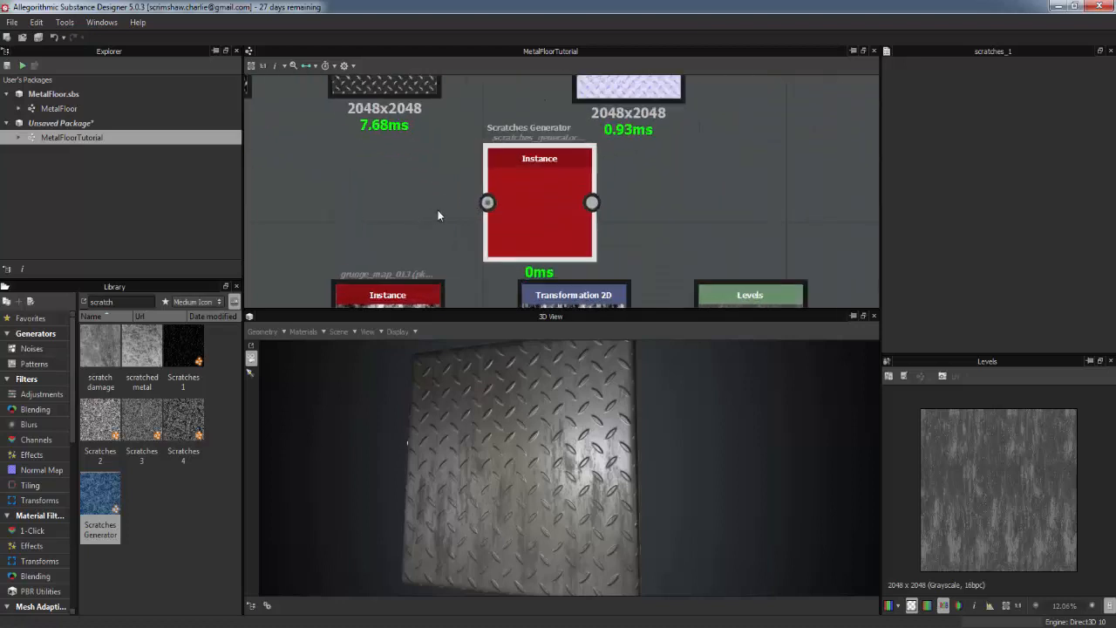
{"action": "middle_click_drag", "start_coordinate": [536, 196], "coordinate": [491, 203]}
{"action": "double_click", "coordinate": [493, 203]}
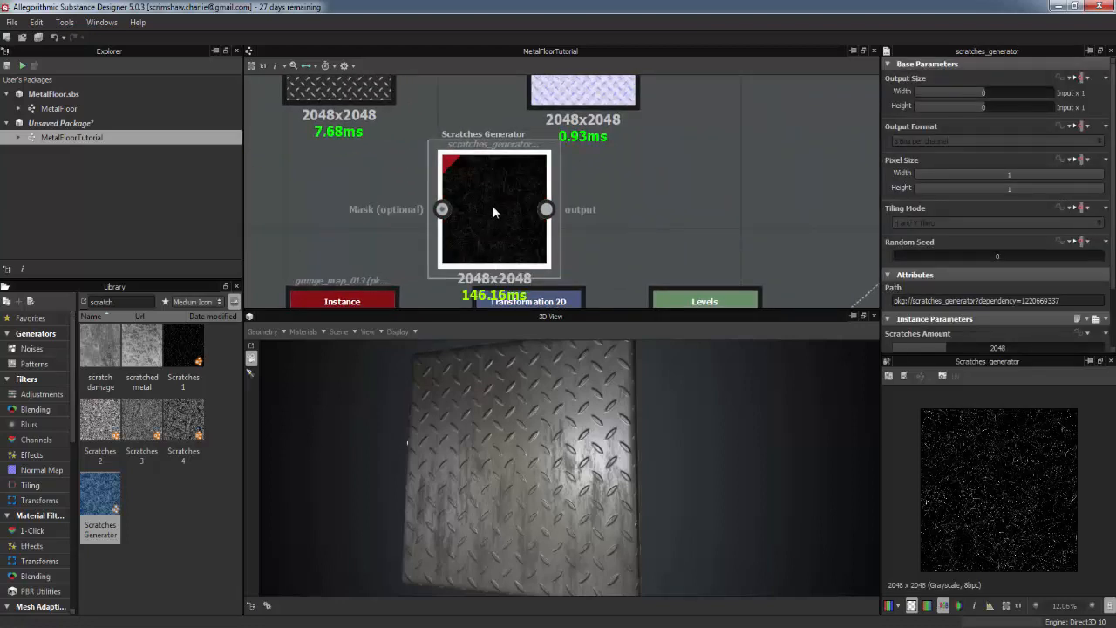
{"action": "middle_click_drag", "start_coordinate": [510, 201], "coordinate": [515, 219]}
{"action": "scroll", "coordinate": [519, 220], "scroll_direction": "down", "scroll_amount": 2}
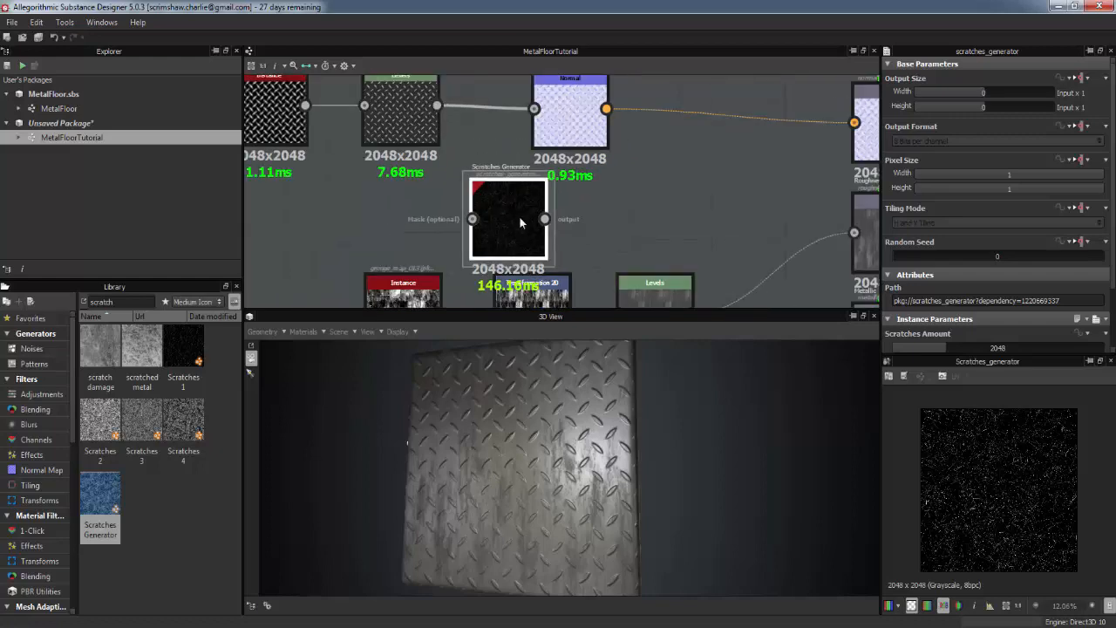
{"action": "scroll", "coordinate": [510, 216], "scroll_direction": "up", "scroll_amount": 5}
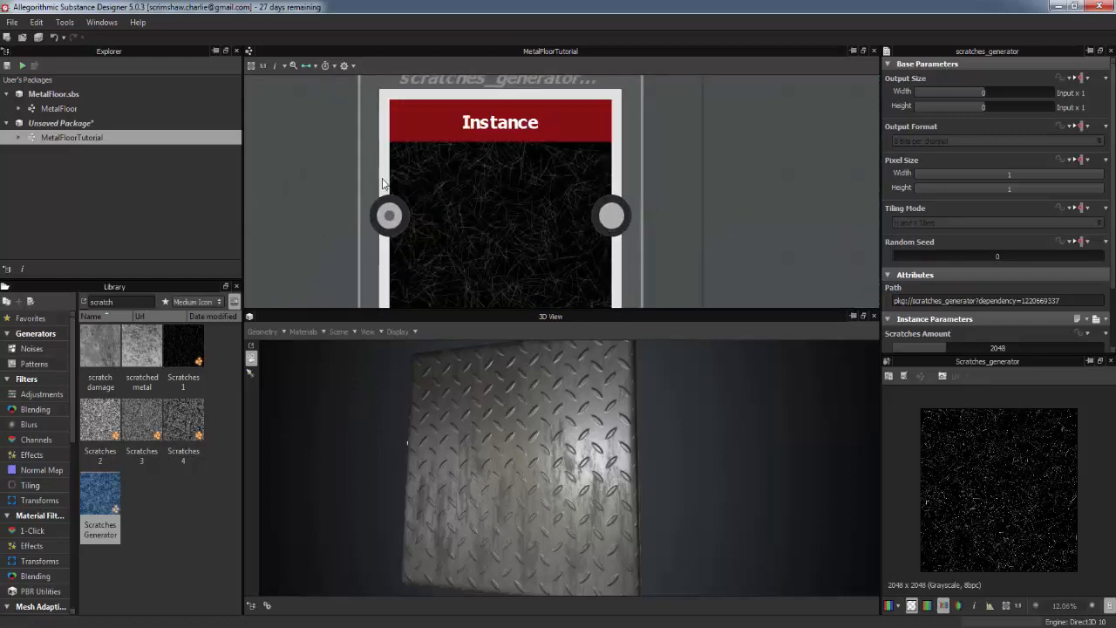
{"action": "scroll", "coordinate": [491, 215], "scroll_direction": "down", "scroll_amount": 4}
{"action": "scroll", "coordinate": [995, 456], "scroll_direction": "up", "scroll_amount": 3}
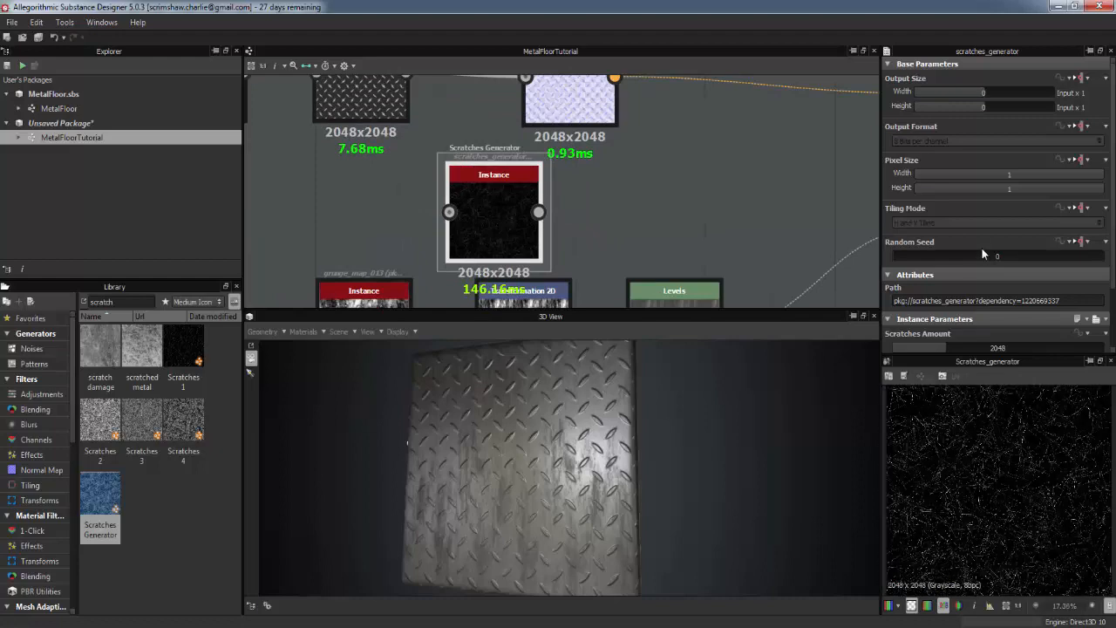
Step: Try denser and larger scratches, settling on a Scratches Amount of 1177 and a Scratches Scale of 0.13
{"action": "scroll", "coordinate": [981, 249], "scroll_direction": "down", "scroll_amount": 2}
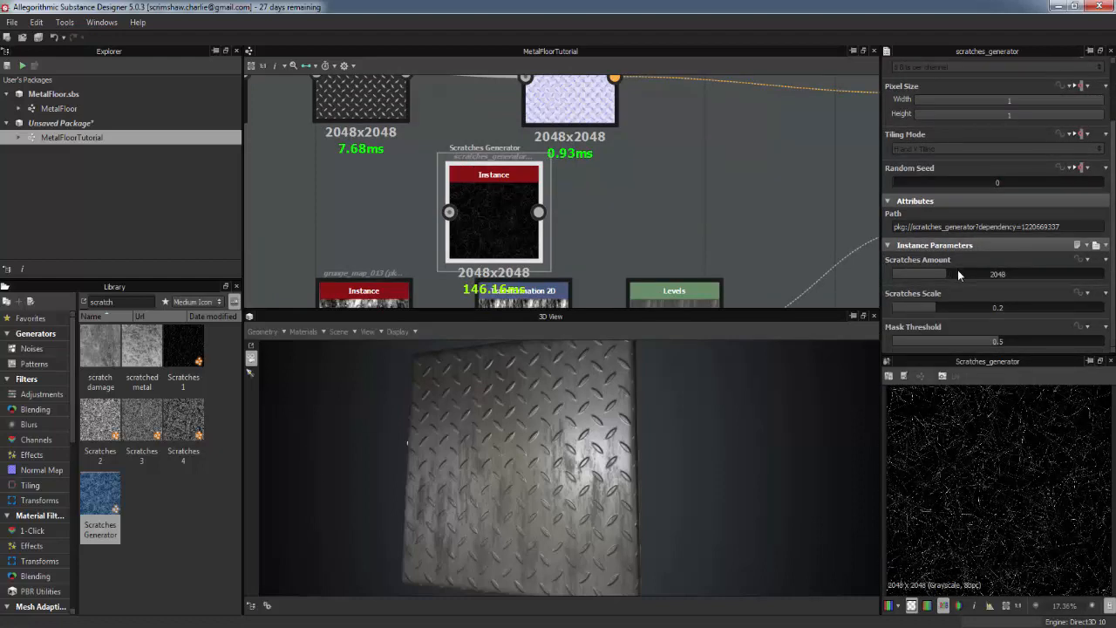
{"action": "left_click", "coordinate": [958, 273]}
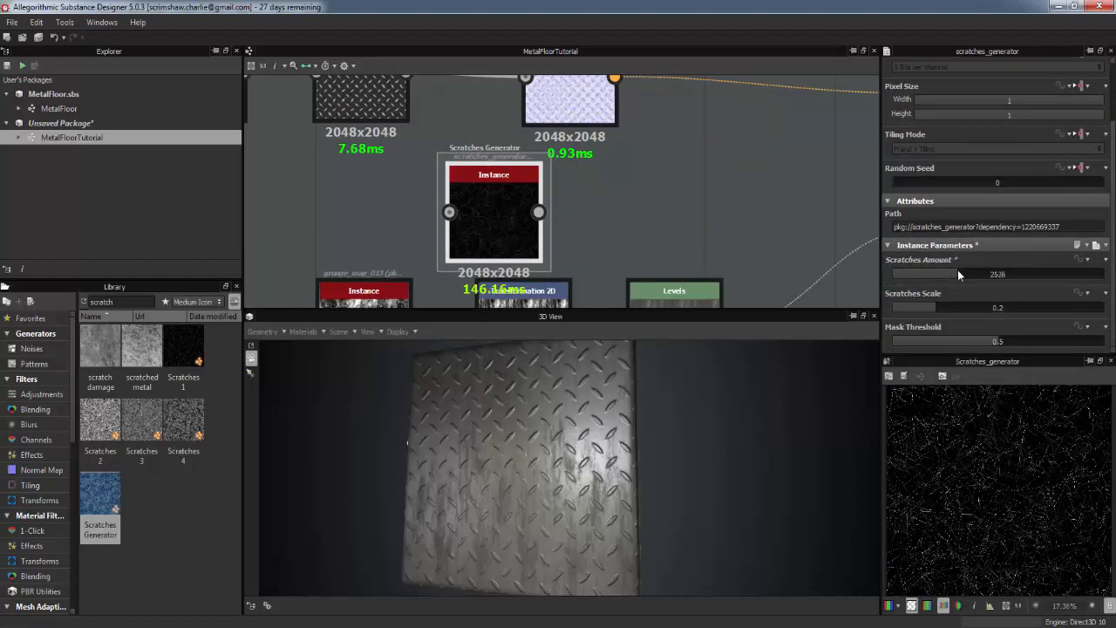
{"action": "left_click", "coordinate": [1062, 275]}
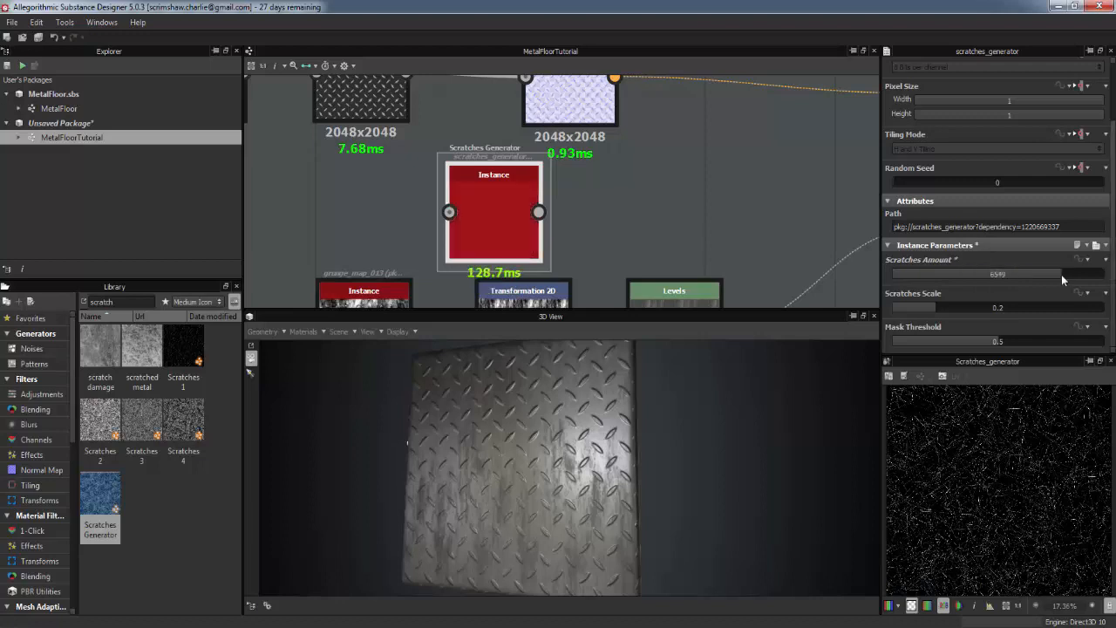
{"action": "left_click", "coordinate": [923, 274]}
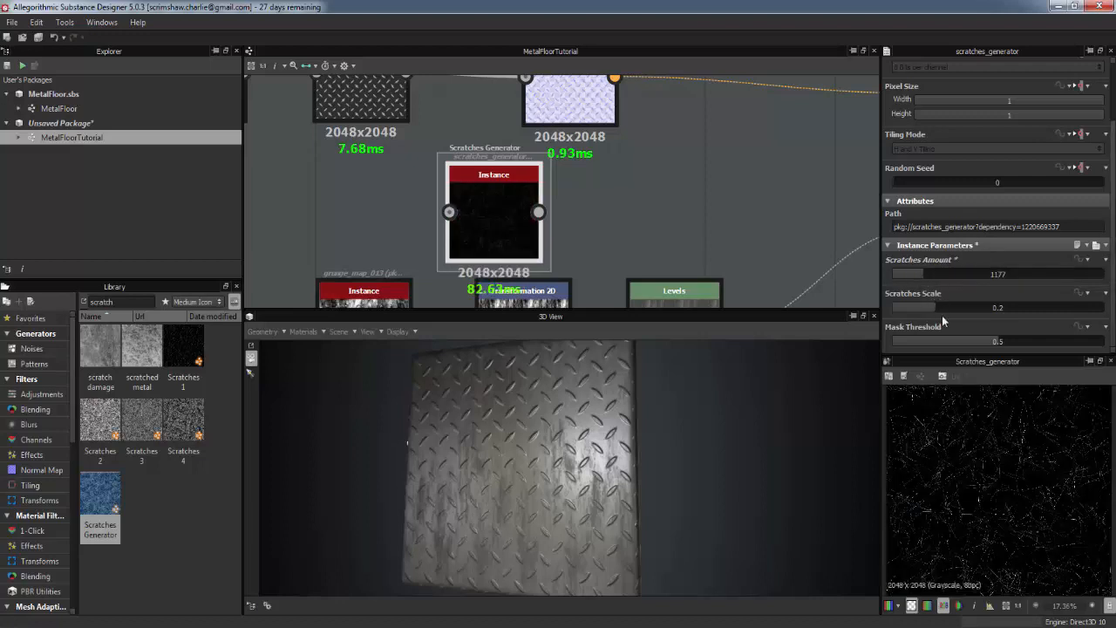
{"action": "left_click", "coordinate": [953, 308]}
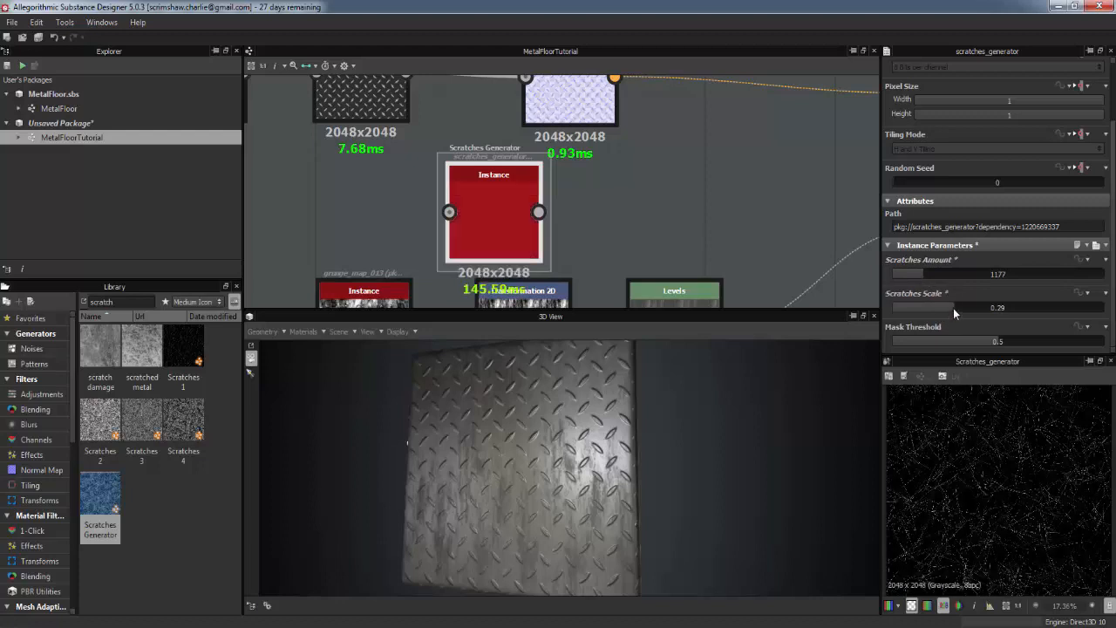
{"action": "left_click", "coordinate": [1024, 308]}
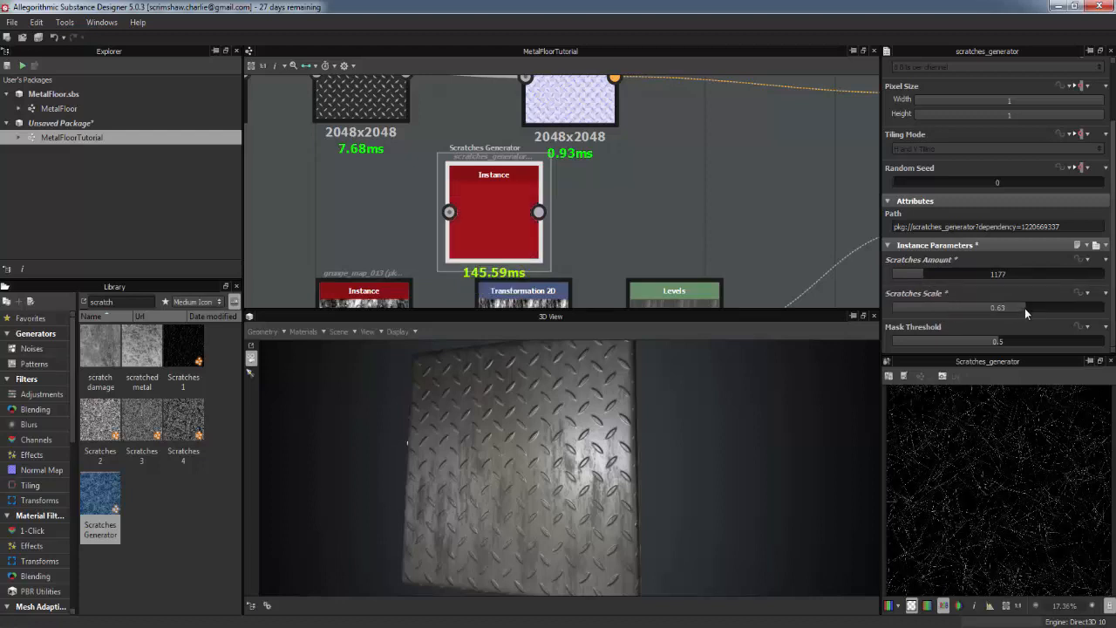
{"action": "left_click", "coordinate": [921, 307]}
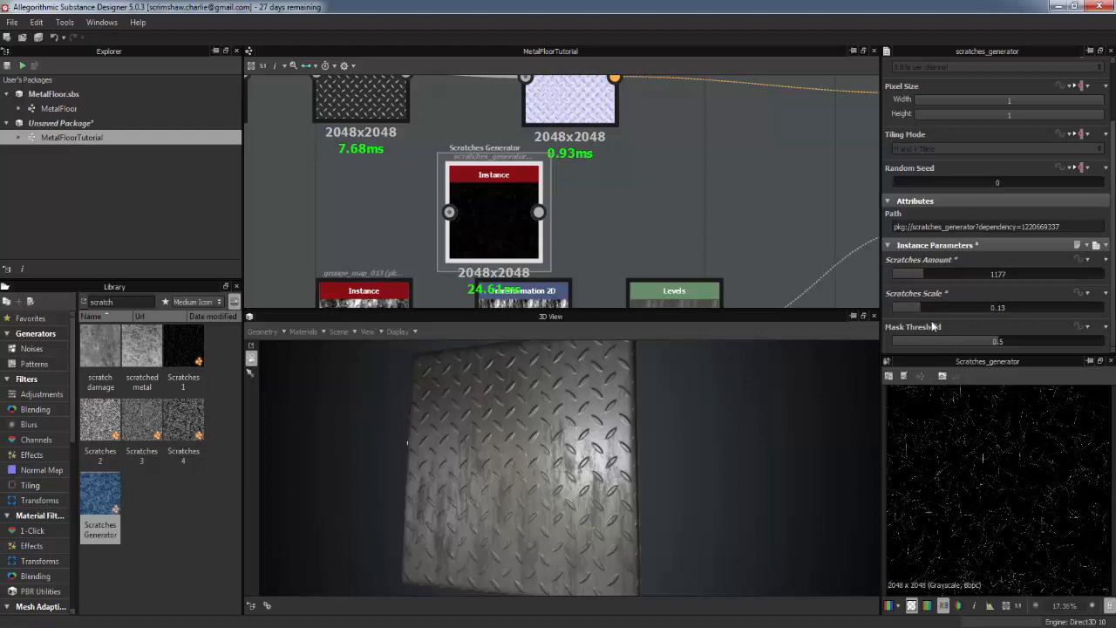
Step: Set the scratches' Mask Threshold to 0.29, and try random seed 2 before restoring seed 0
{"action": "left_click", "coordinate": [1032, 340]}
{"action": "left_click", "coordinate": [954, 340]}
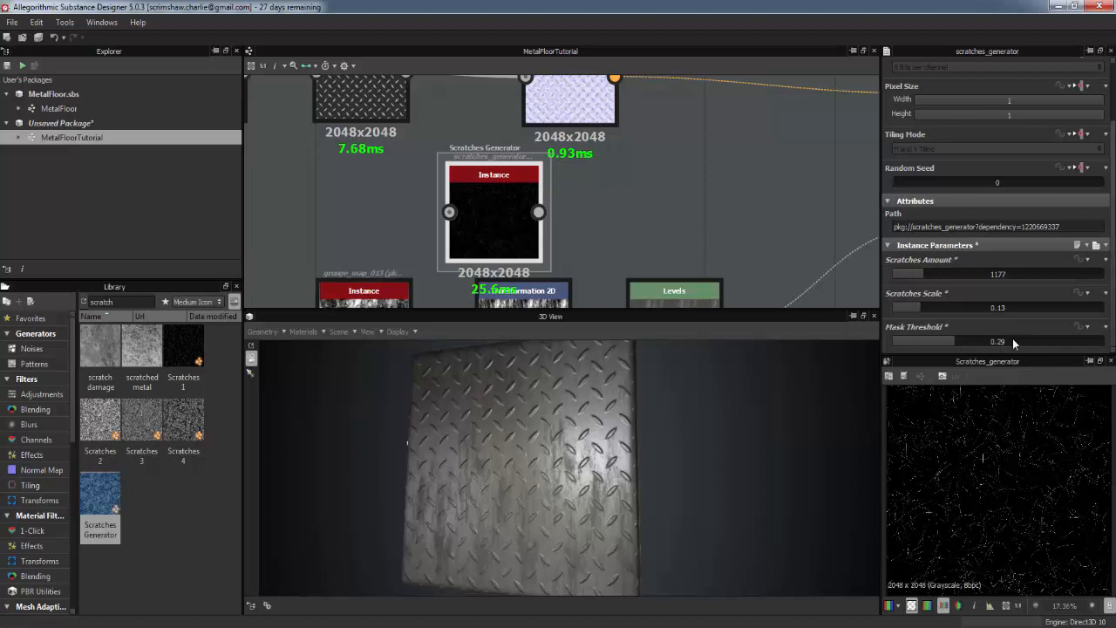
{"action": "left_click", "coordinate": [938, 182]}
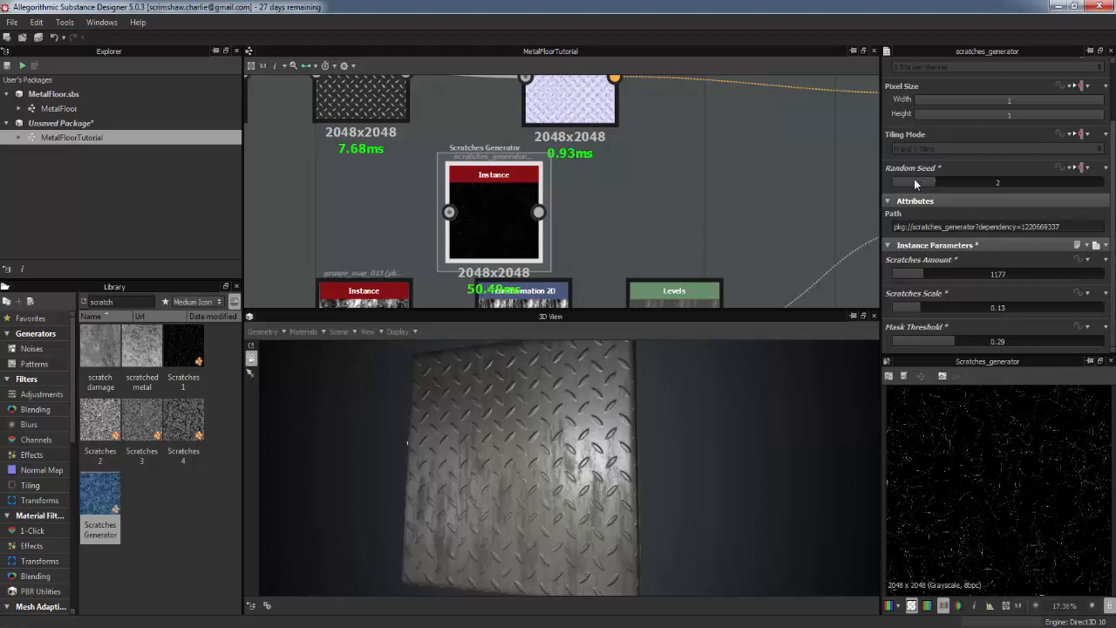
{"action": "left_click", "coordinate": [900, 182]}
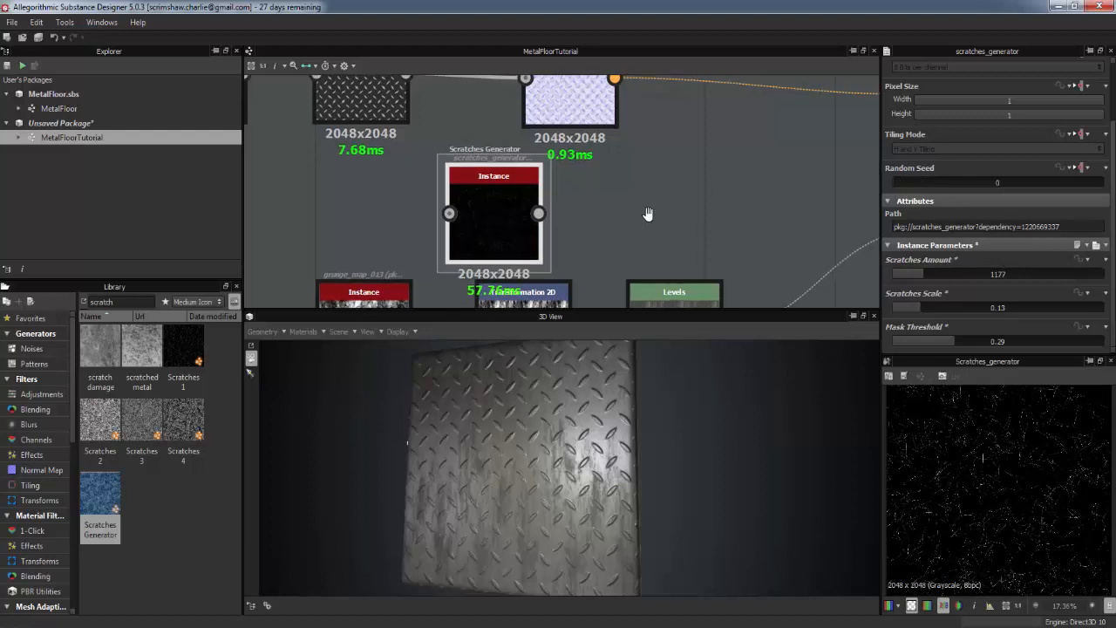
Step: Vary the grunge map's random seed, trying 4 and settling on 7 while checking the metal's reflections
{"action": "middle_click_drag", "start_coordinate": [647, 214], "coordinate": [672, 127]}
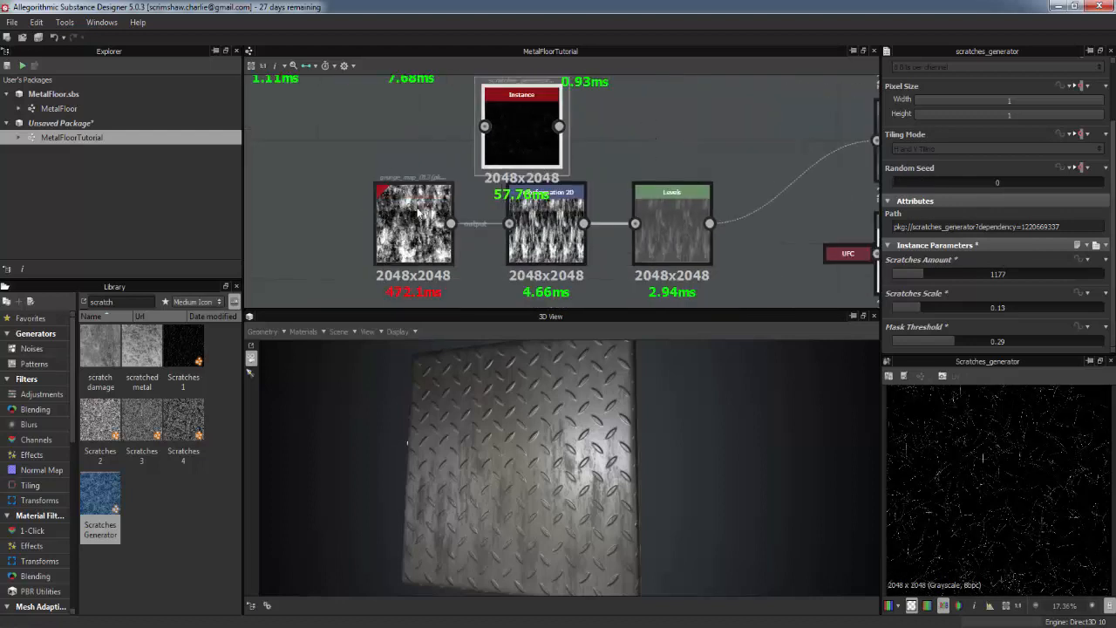
{"action": "left_click", "coordinate": [428, 211]}
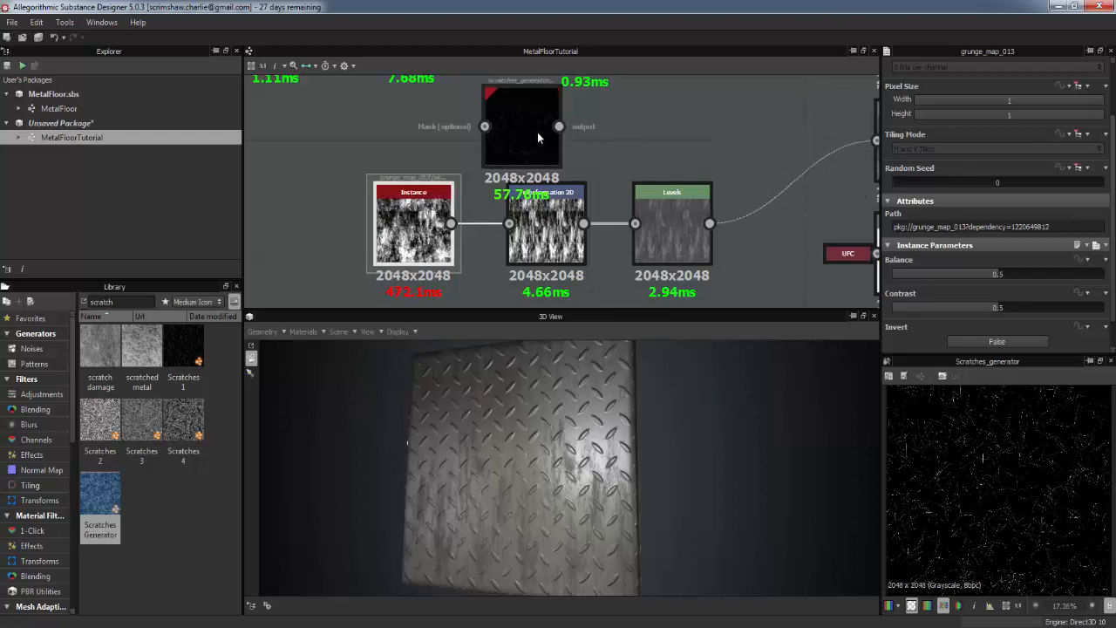
{"action": "left_click_drag", "start_coordinate": [907, 185], "coordinate": [975, 186]}
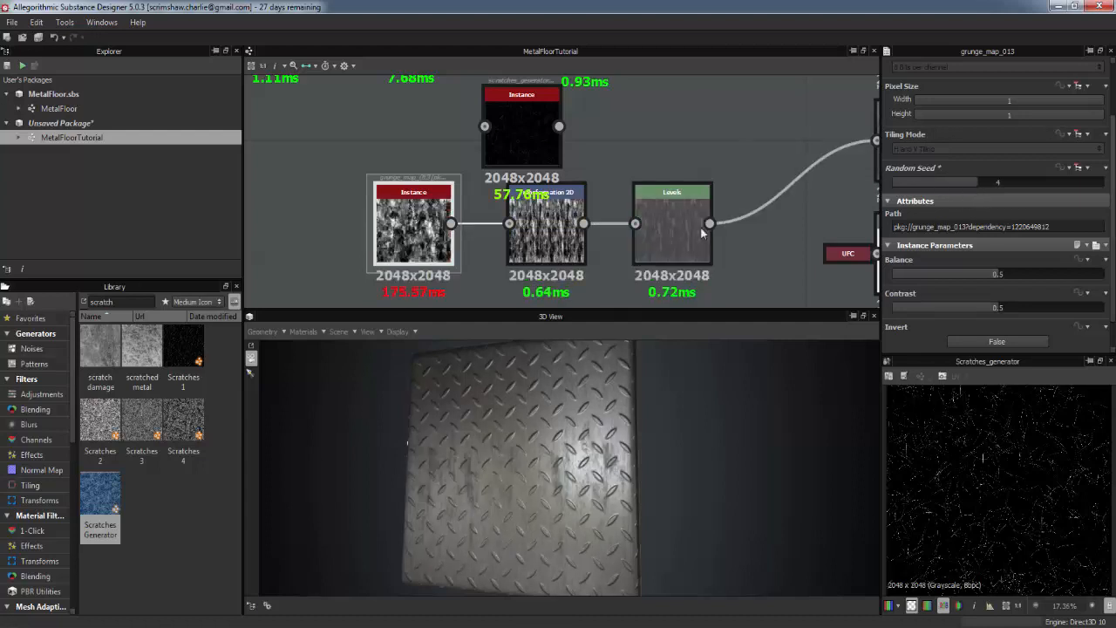
{"action": "left_click_drag", "start_coordinate": [569, 471], "coordinate": [499, 318]}
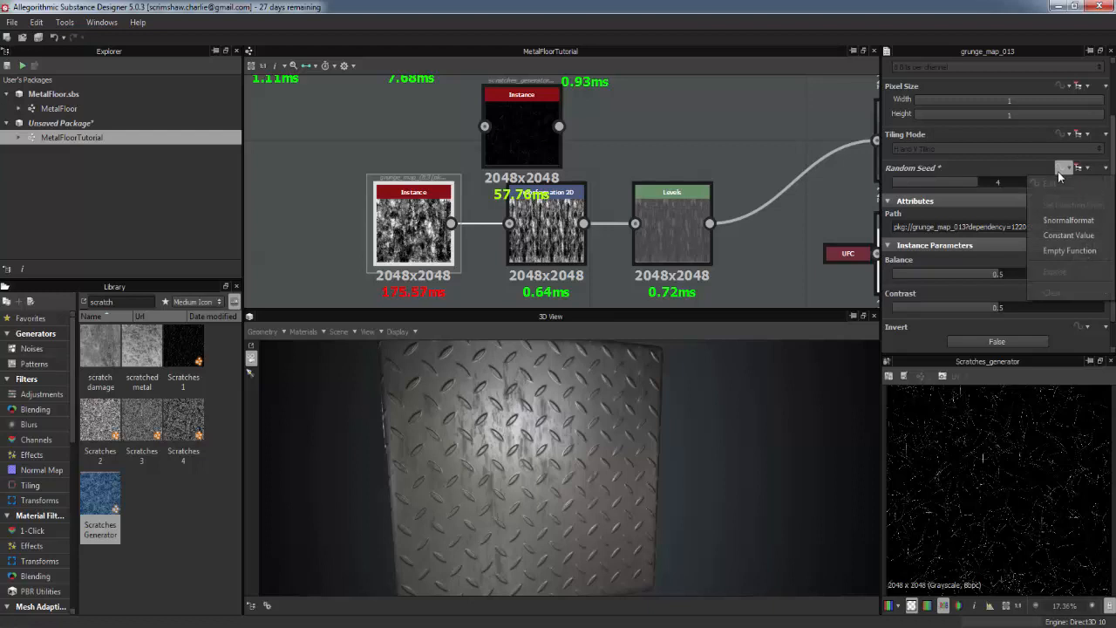
{"action": "left_click", "coordinate": [1041, 181]}
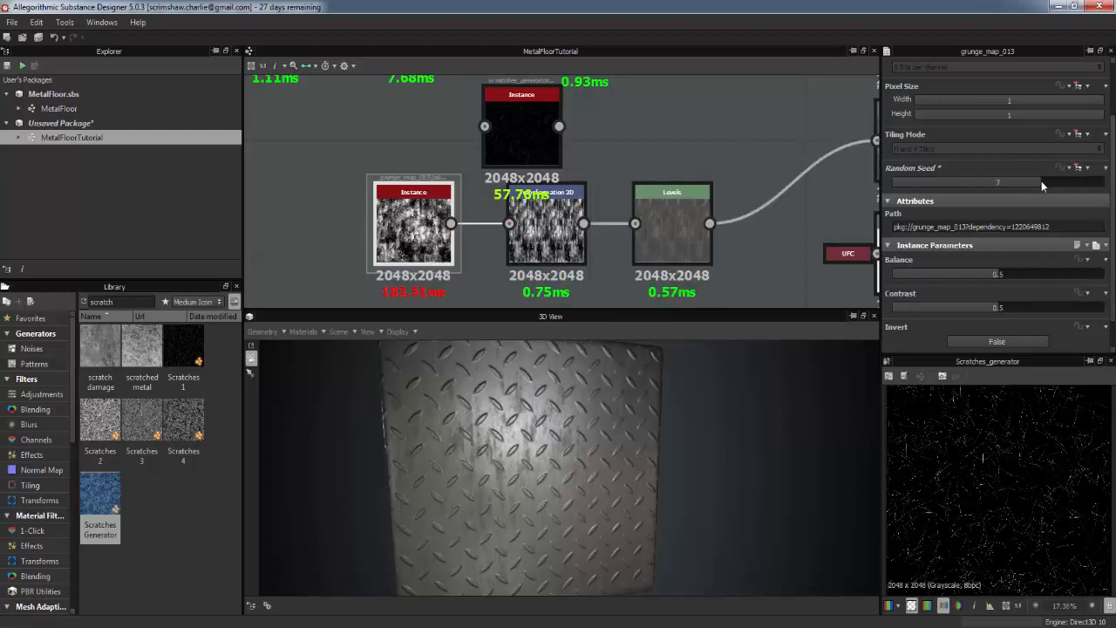
Step: Widen the grunge's Transformation 2D frame to about two thirds of the tile and tilt it slightly, checking the cube
{"action": "left_click", "coordinate": [546, 231]}
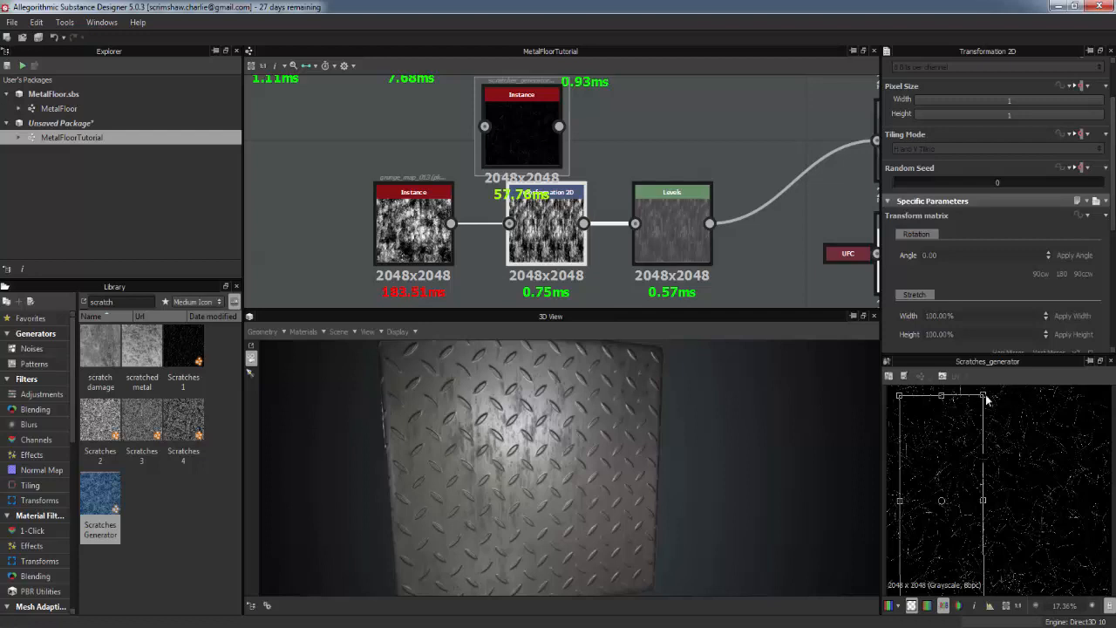
{"action": "left_click_drag", "start_coordinate": [985, 396], "coordinate": [1060, 400]}
{"action": "left_click_drag", "start_coordinate": [868, 428], "coordinate": [649, 385]}
{"action": "middle_click_drag", "start_coordinate": [613, 88], "coordinate": [598, 130]}
{"action": "scroll", "coordinate": [602, 133], "scroll_direction": "down", "scroll_amount": 1}
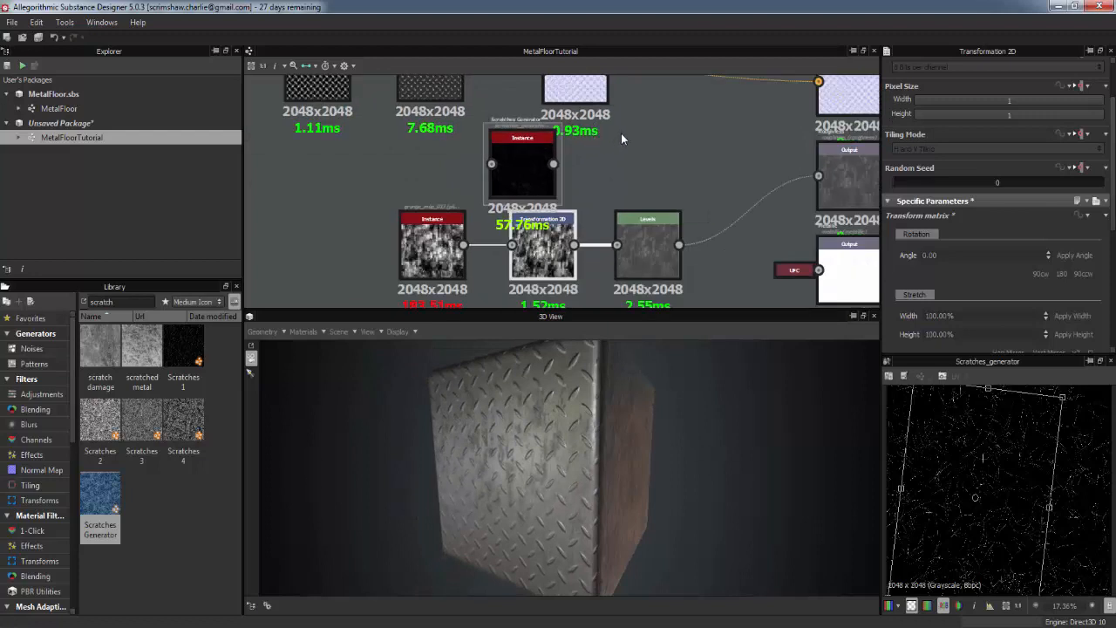
{"action": "scroll", "coordinate": [515, 157], "scroll_direction": "down", "scroll_amount": 2}
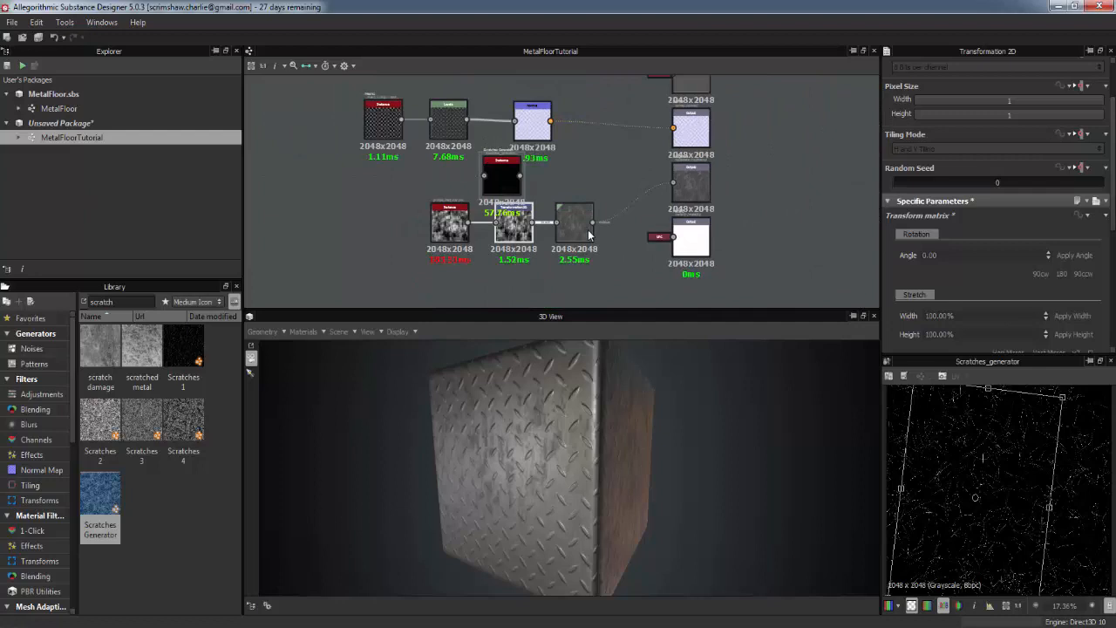
Step: Add a Blend node fed by the Scratches Generator and place it between the generator and the roughness output
{"action": "left_click", "coordinate": [502, 178]}
{"action": "left_click_drag", "start_coordinate": [674, 188], "coordinate": [673, 182]}
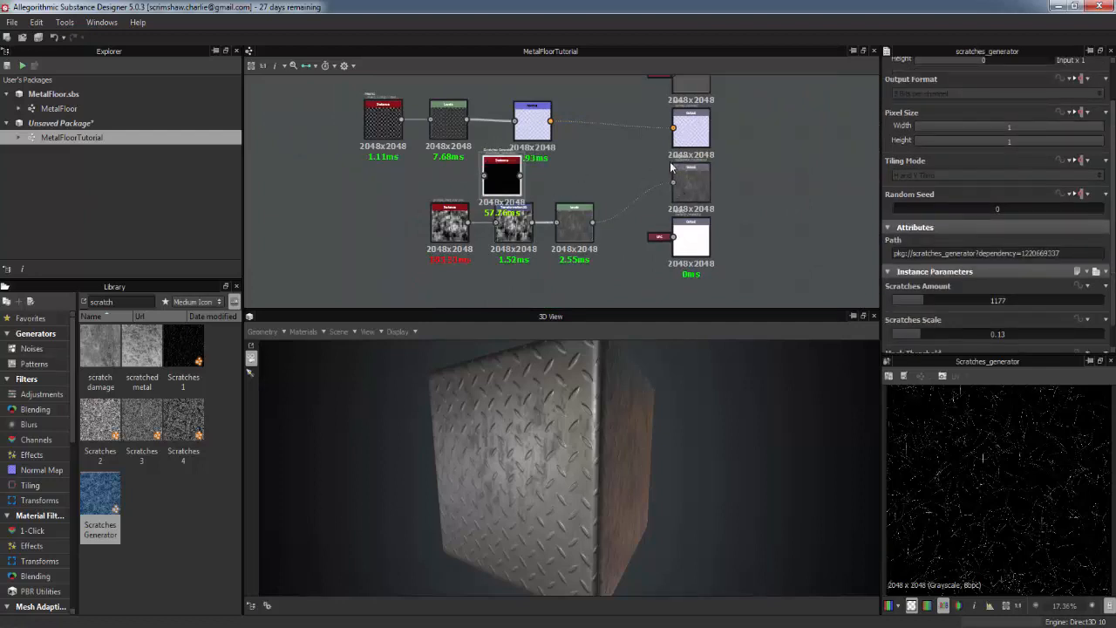
{"action": "left_click", "coordinate": [569, 222]}
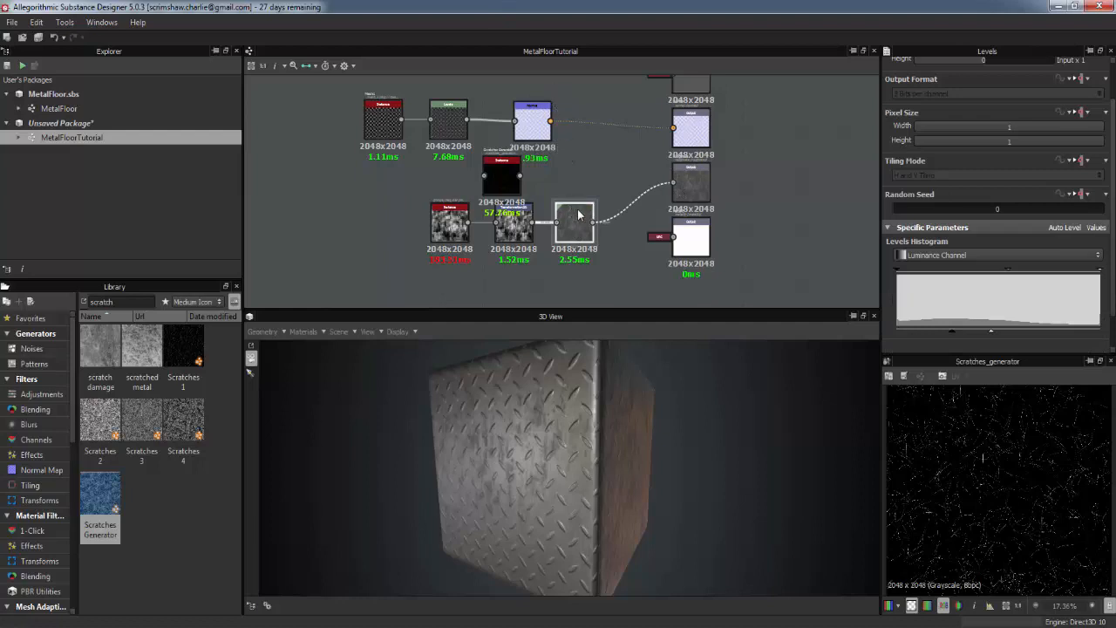
{"action": "left_click", "coordinate": [502, 181]}
{"action": "left_click", "coordinate": [578, 217]}
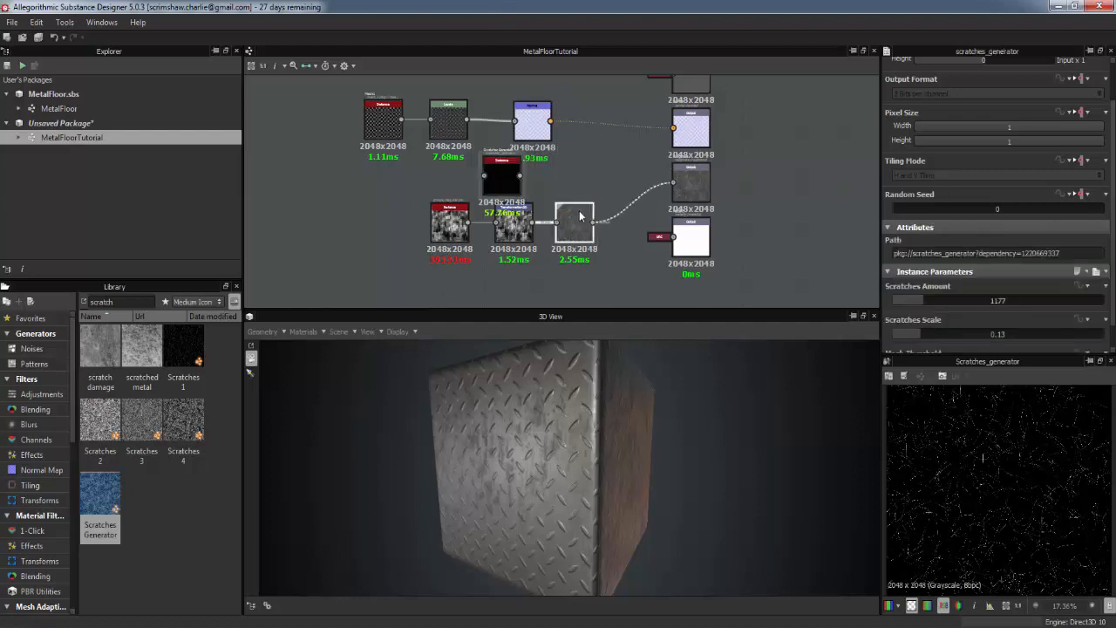
{"action": "left_click", "coordinate": [516, 188]}
{"action": "right_click", "coordinate": [556, 177]}
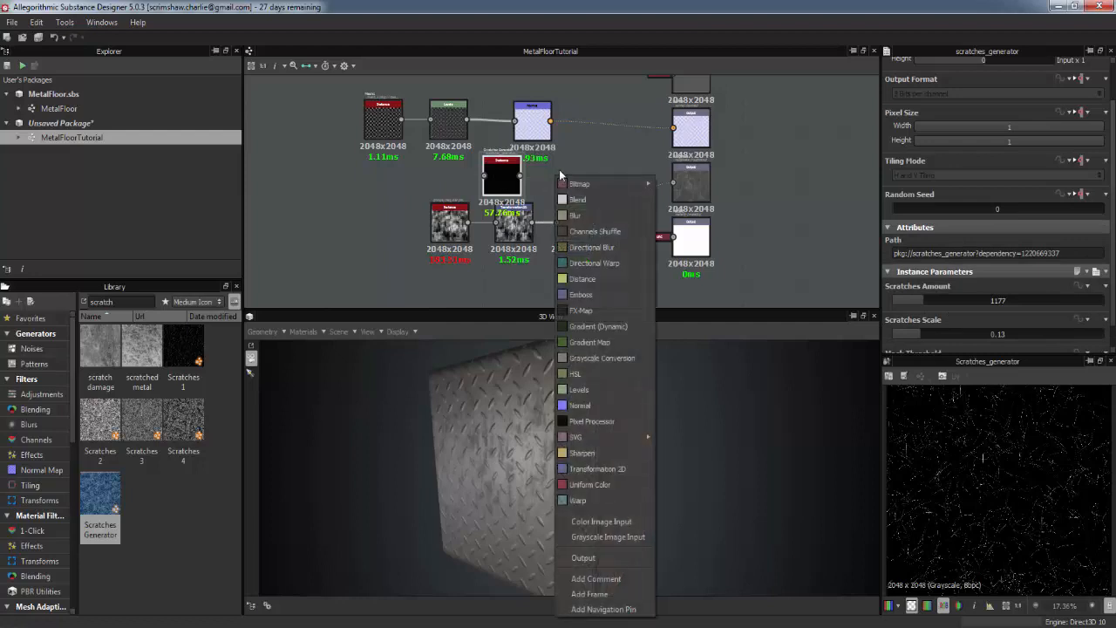
{"action": "left_click", "coordinate": [579, 198]}
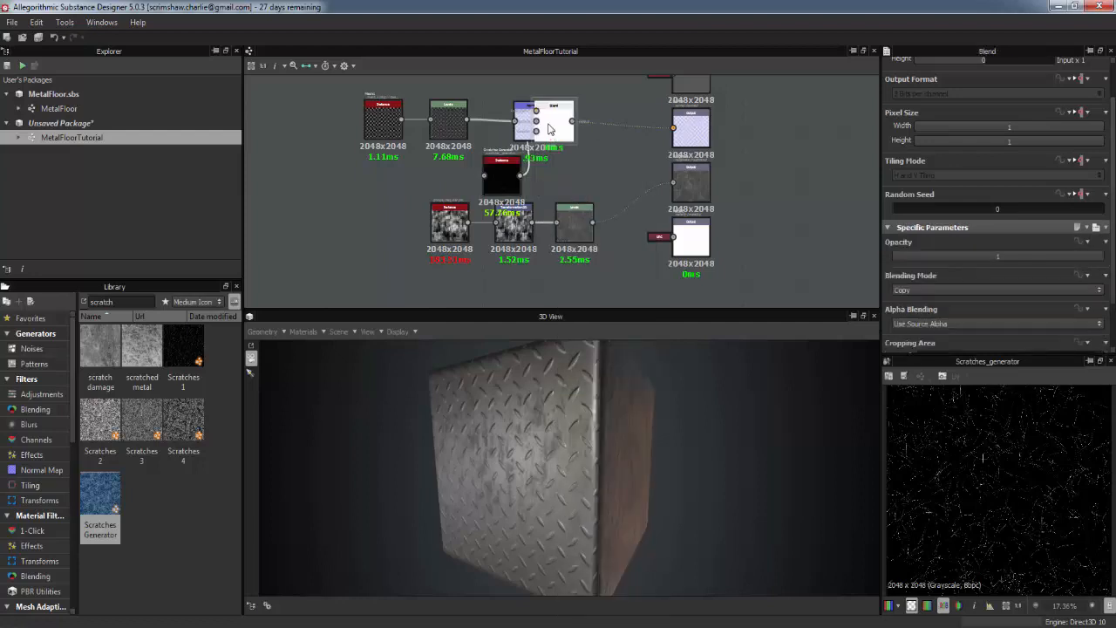
{"action": "left_click_drag", "start_coordinate": [549, 129], "coordinate": [613, 182]}
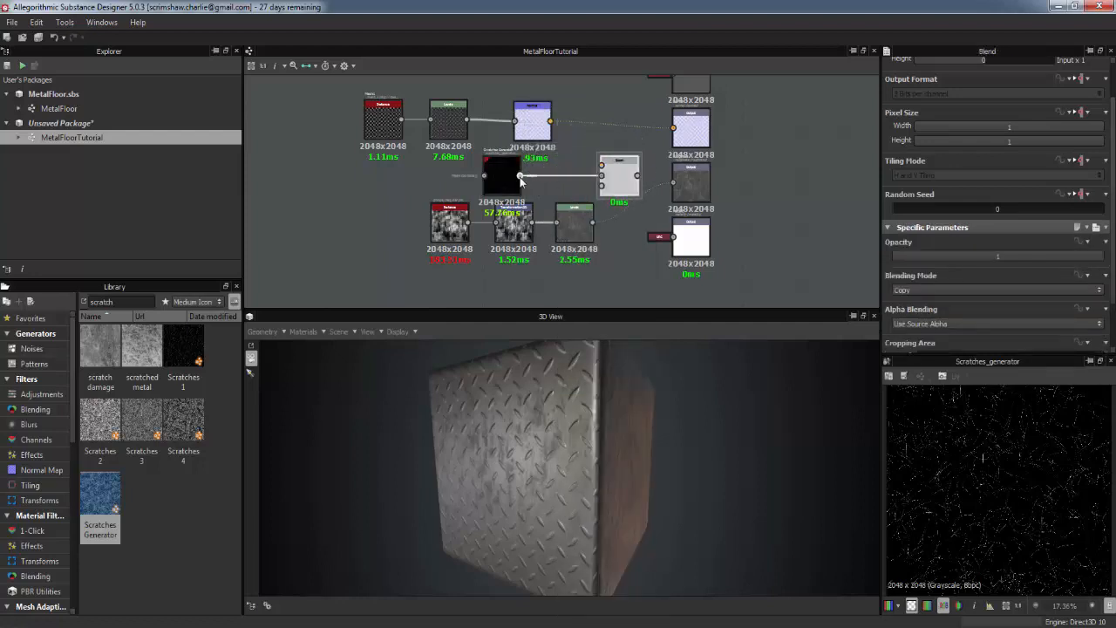
Step: Wire the scratches into the Blend's Foreground, Transformation 2D into Opacity and Levels into Background, and inspect the blended map
{"action": "scroll", "coordinate": [600, 171], "scroll_direction": "up", "scroll_amount": 3}
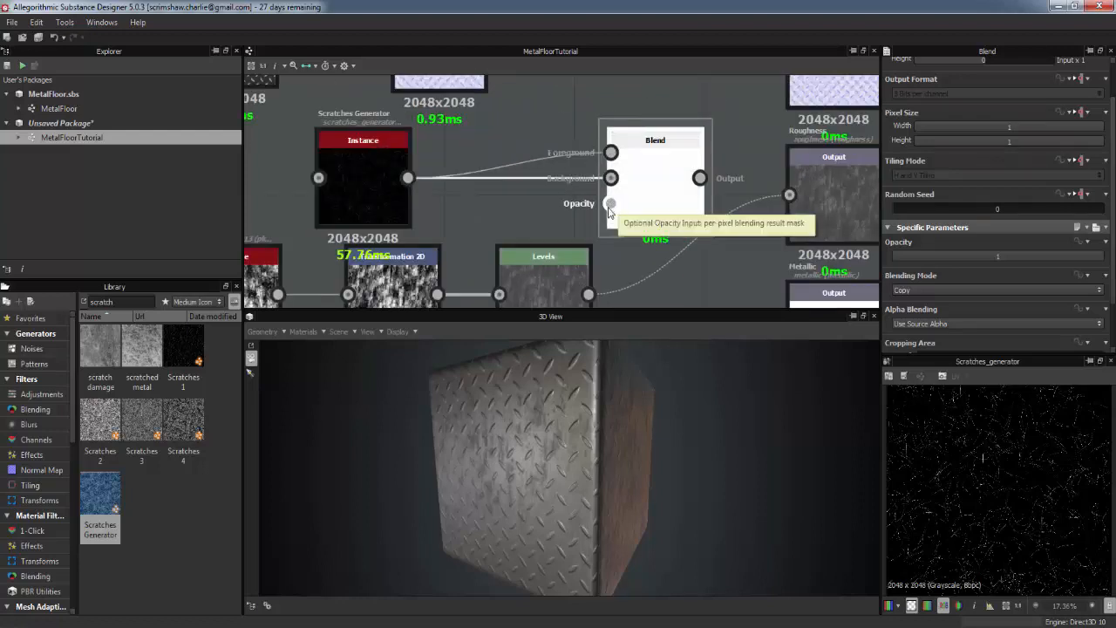
{"action": "left_click_drag", "start_coordinate": [436, 295], "coordinate": [611, 204]}
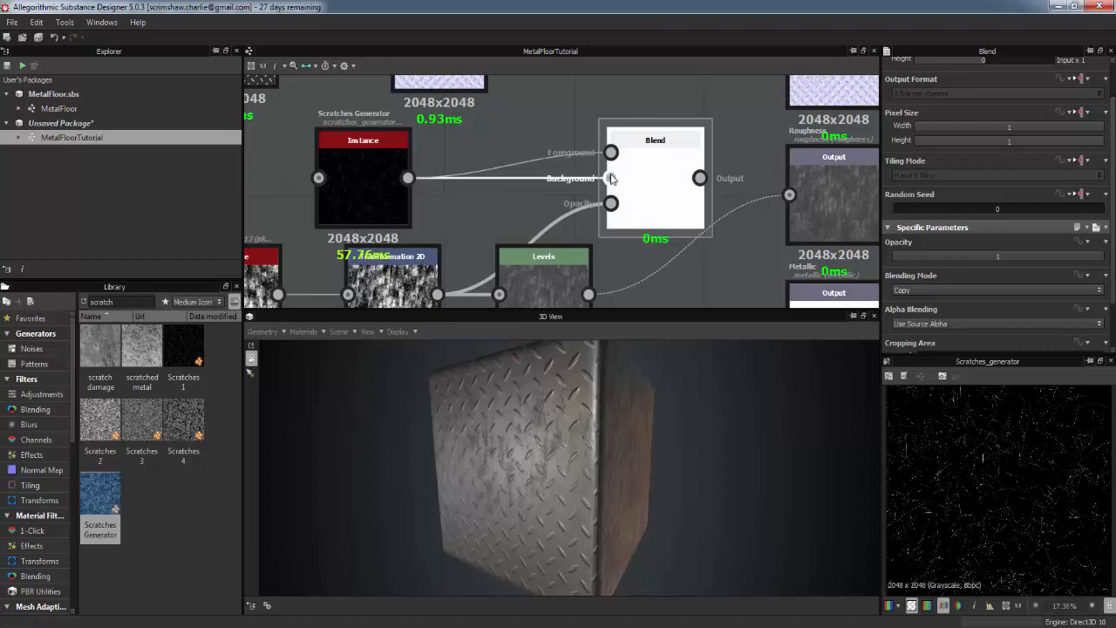
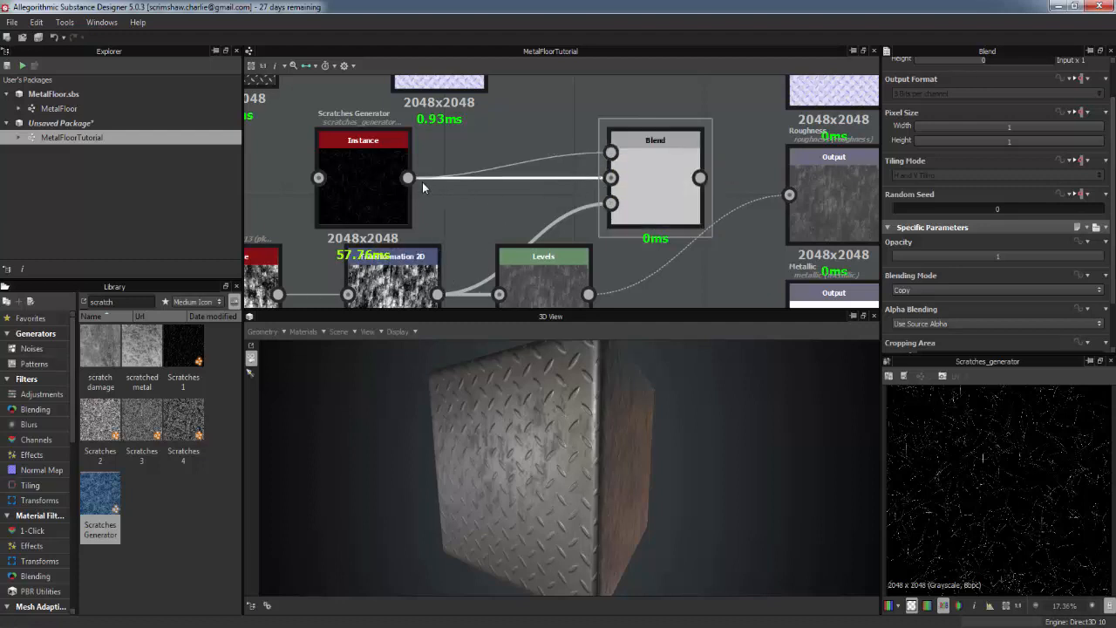
{"action": "left_click_drag", "start_coordinate": [589, 295], "coordinate": [611, 178]}
{"action": "double_click", "coordinate": [656, 183]}
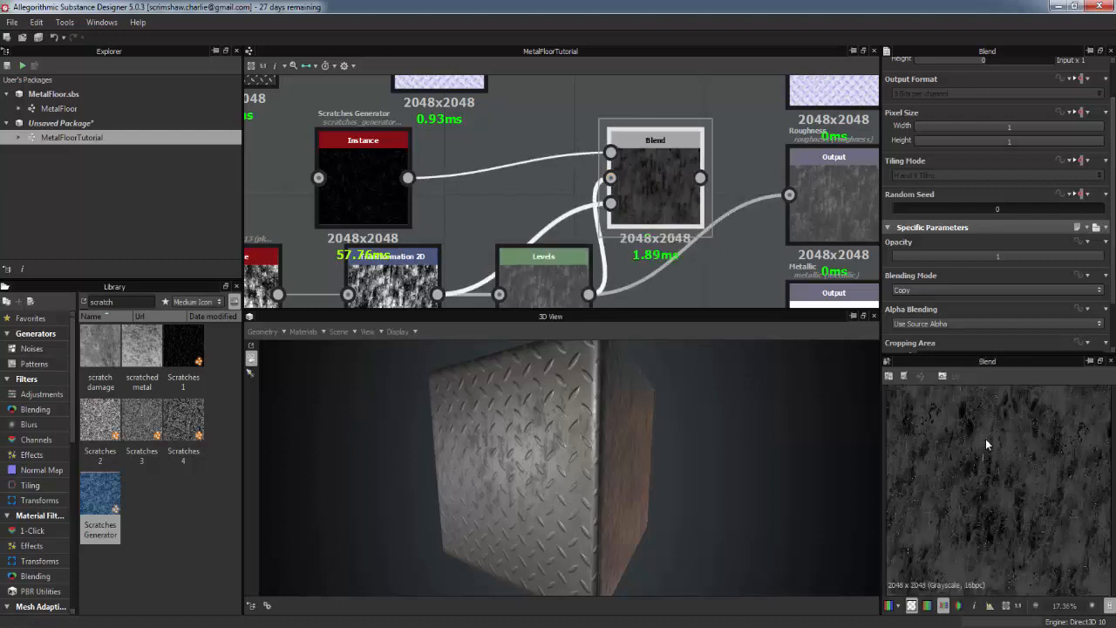
{"action": "scroll", "coordinate": [986, 439], "scroll_direction": "down", "scroll_amount": 5}
{"action": "scroll", "coordinate": [1025, 485], "scroll_direction": "up", "scroll_amount": 6}
{"action": "scroll", "coordinate": [1025, 484], "scroll_direction": "up", "scroll_amount": 5}
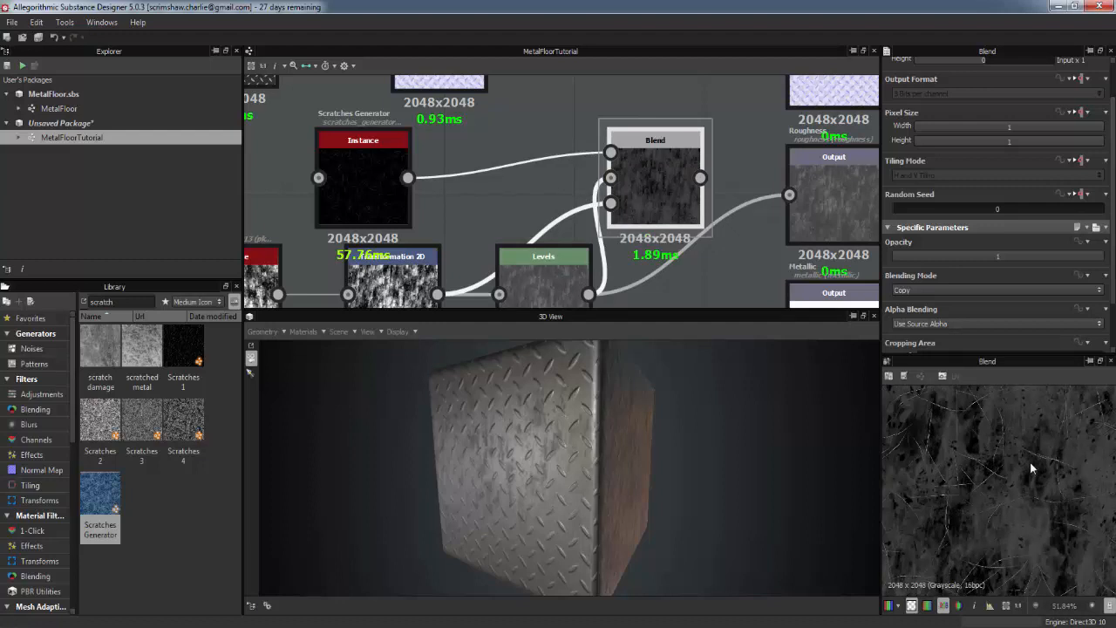
Step: Find Invert Grayscale in the library and insert it between the Scratches Generator and the Blend node
{"action": "scroll", "coordinate": [1032, 452], "scroll_direction": "down", "scroll_amount": 7}
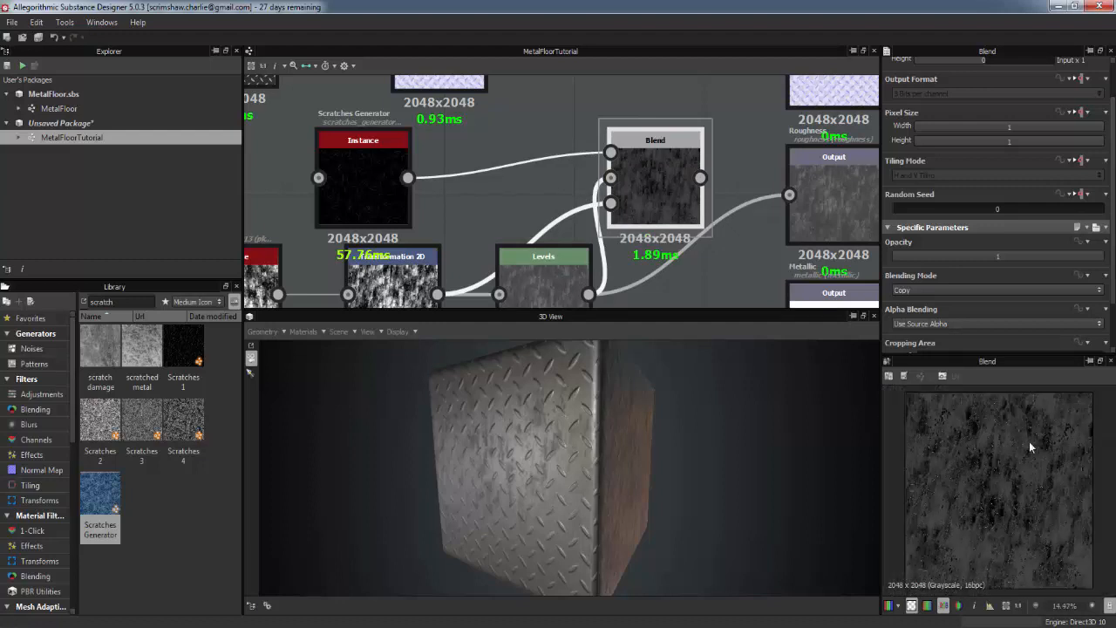
{"action": "scroll", "coordinate": [1027, 447], "scroll_direction": "up", "scroll_amount": 9}
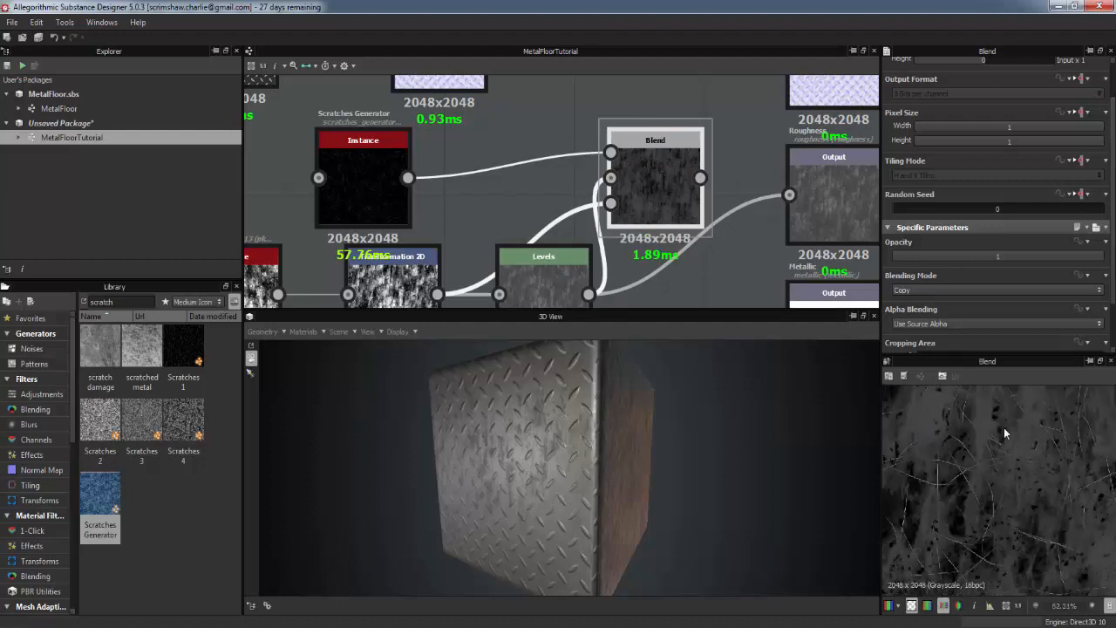
{"action": "left_click", "coordinate": [340, 179]}
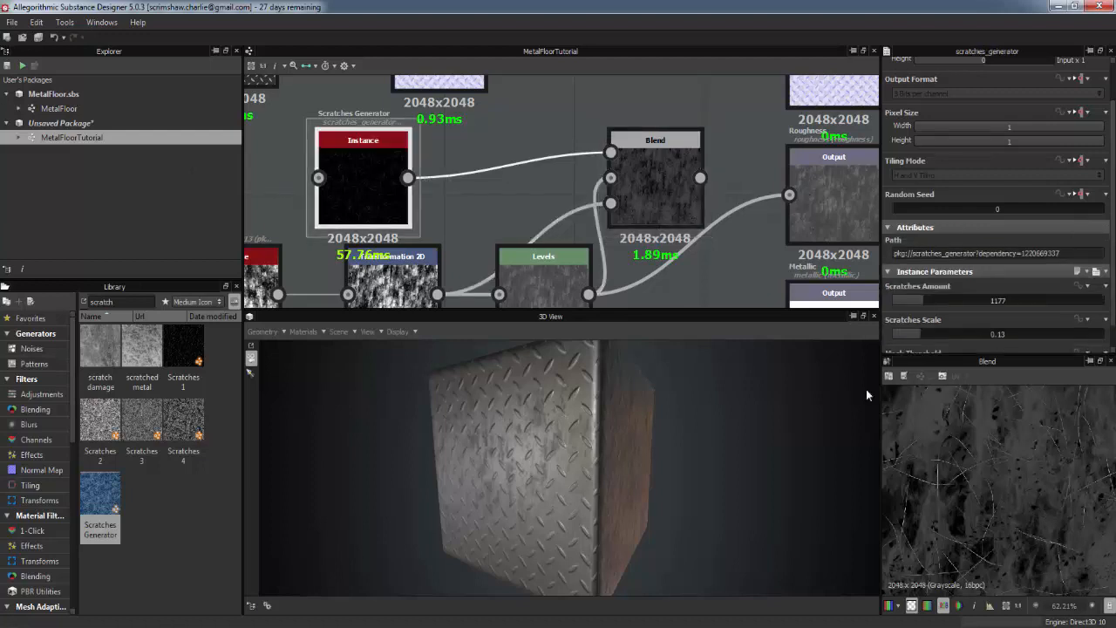
{"action": "left_click_drag", "start_coordinate": [582, 474], "coordinate": [620, 387]}
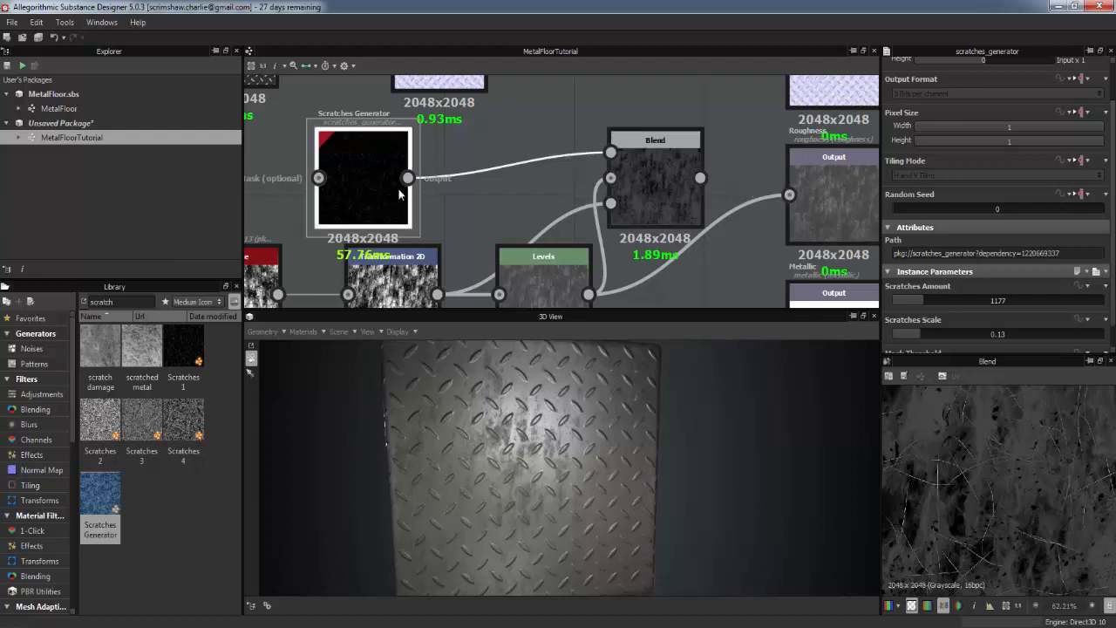
{"action": "left_click_drag", "start_coordinate": [408, 178], "coordinate": [383, 190]}
{"action": "key", "text": "space"}
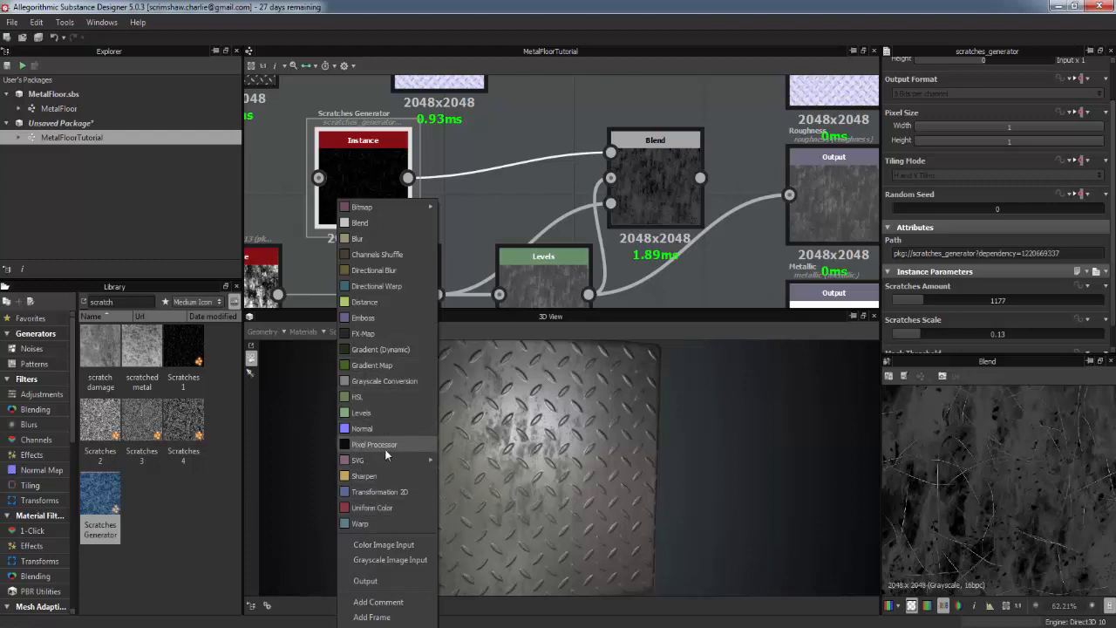
{"action": "left_click", "coordinate": [120, 301]}
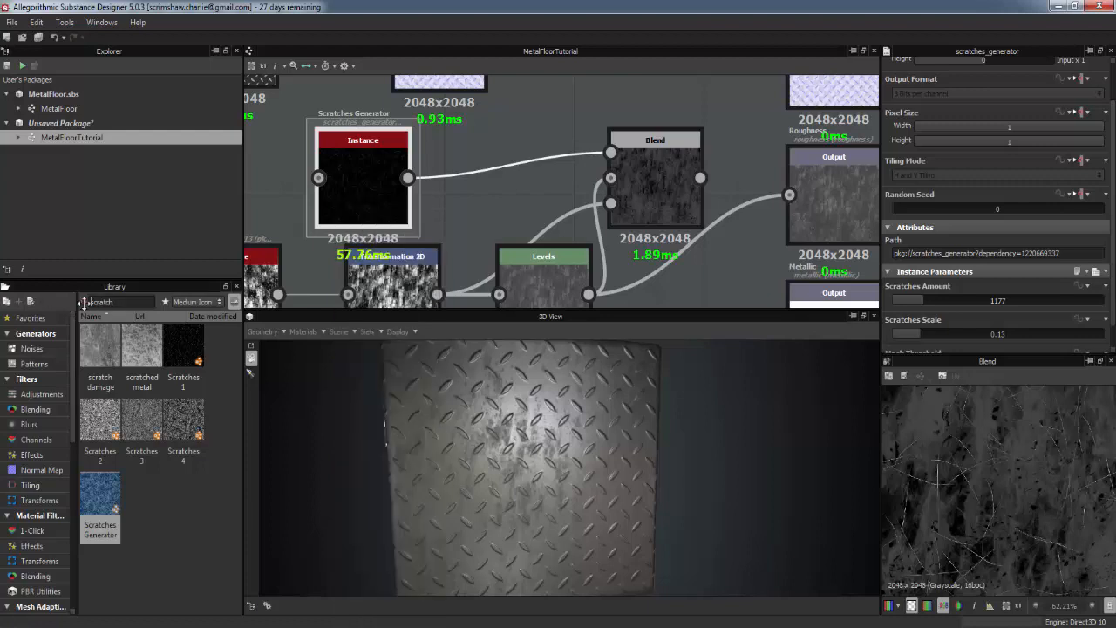
{"action": "type", "text": "inver"}
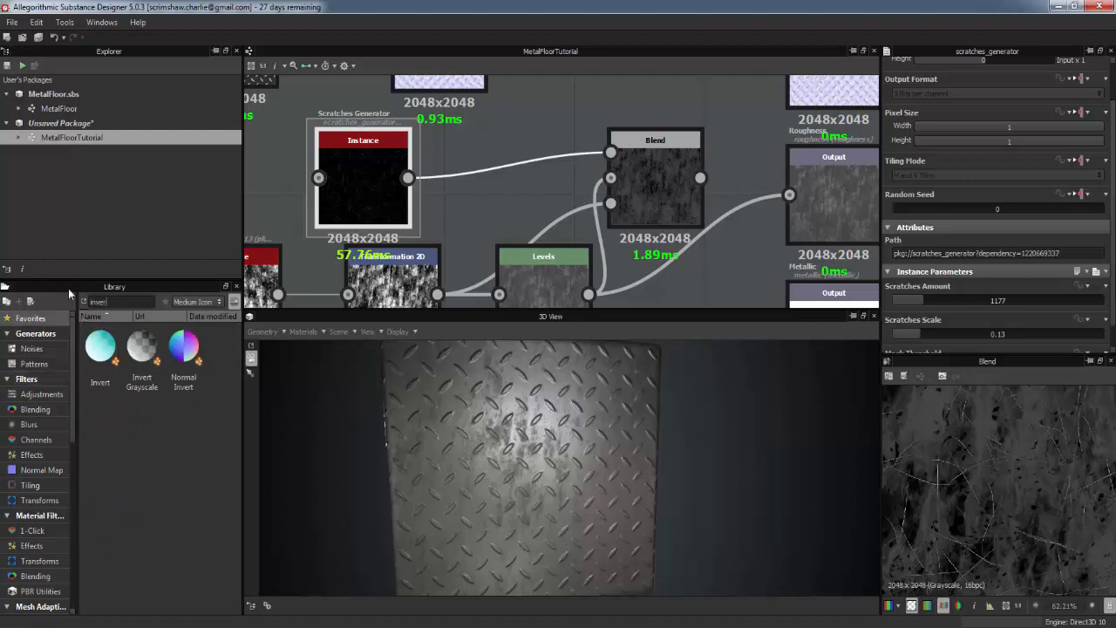
{"action": "left_click_drag", "start_coordinate": [142, 347], "coordinate": [504, 170]}
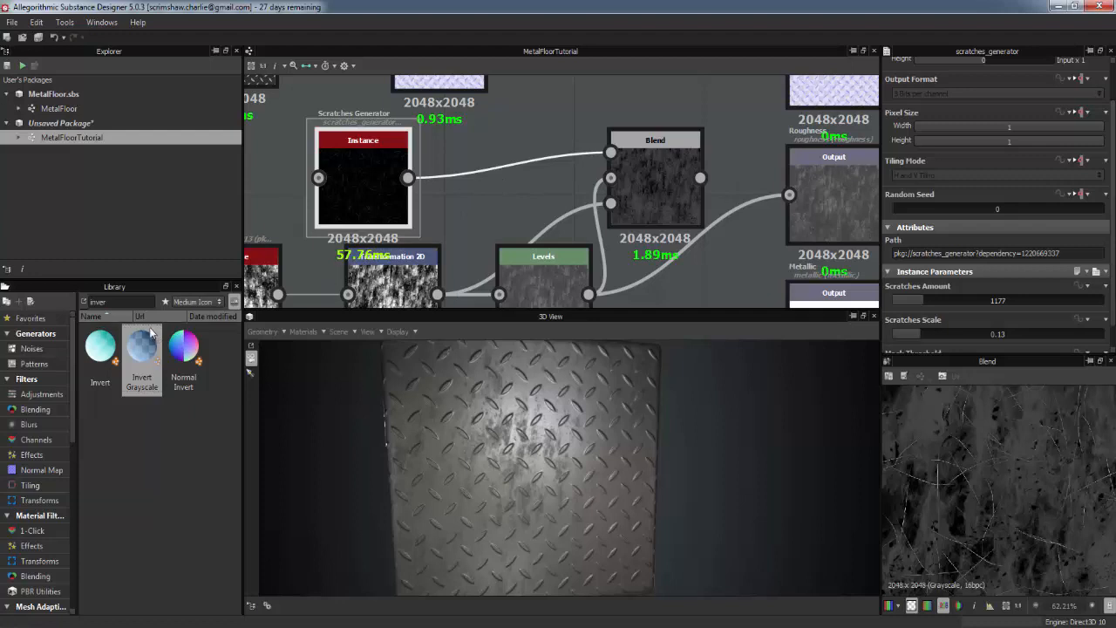
{"action": "left_click_drag", "start_coordinate": [142, 347], "coordinate": [495, 175]}
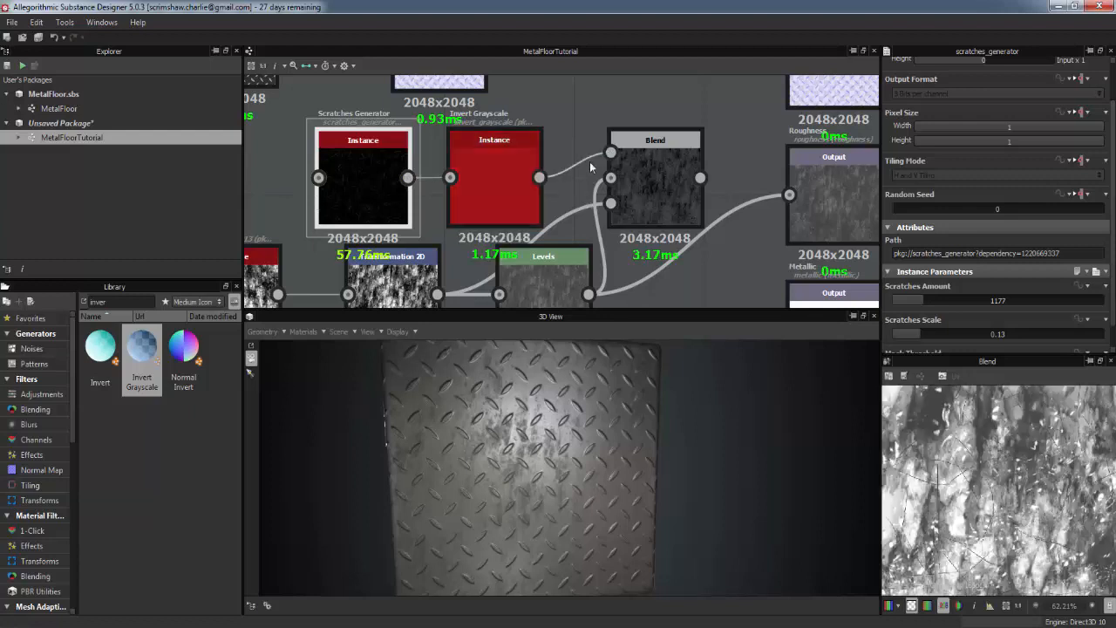
Step: Try Add (Linear Dodge) and Subtract as the Blend's blending mode, settle on Multiply, and inspect the blended map
{"action": "left_click", "coordinate": [642, 191]}
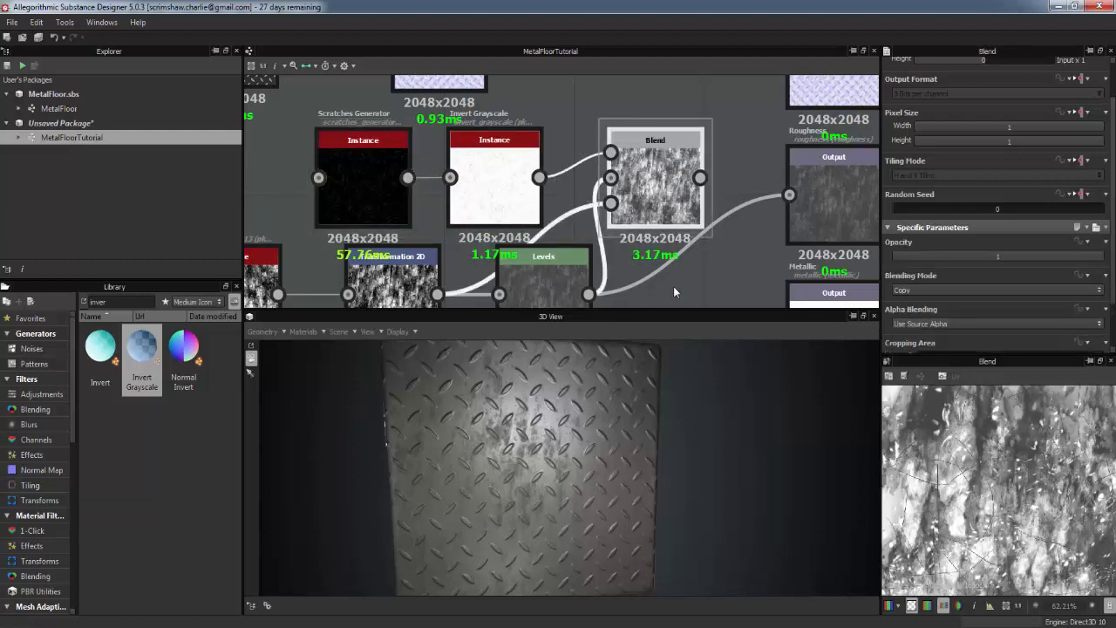
{"action": "middle_click_drag", "start_coordinate": [657, 254], "coordinate": [625, 228]}
{"action": "scroll", "coordinate": [624, 229], "scroll_direction": "down", "scroll_amount": 2}
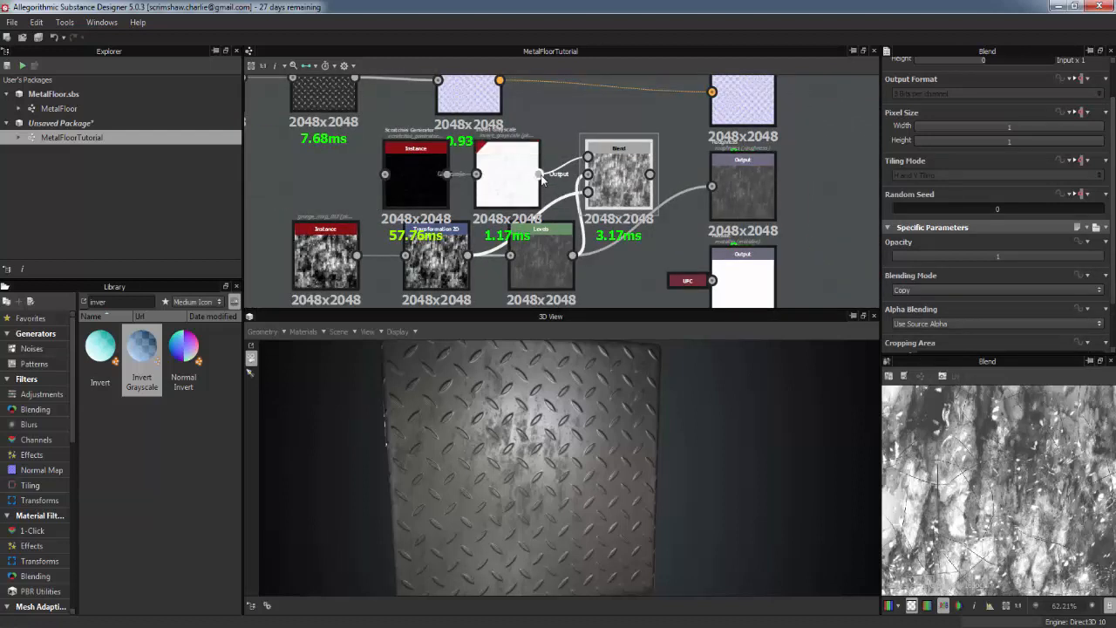
{"action": "left_click", "coordinate": [957, 289]}
{"action": "left_click", "coordinate": [945, 307]}
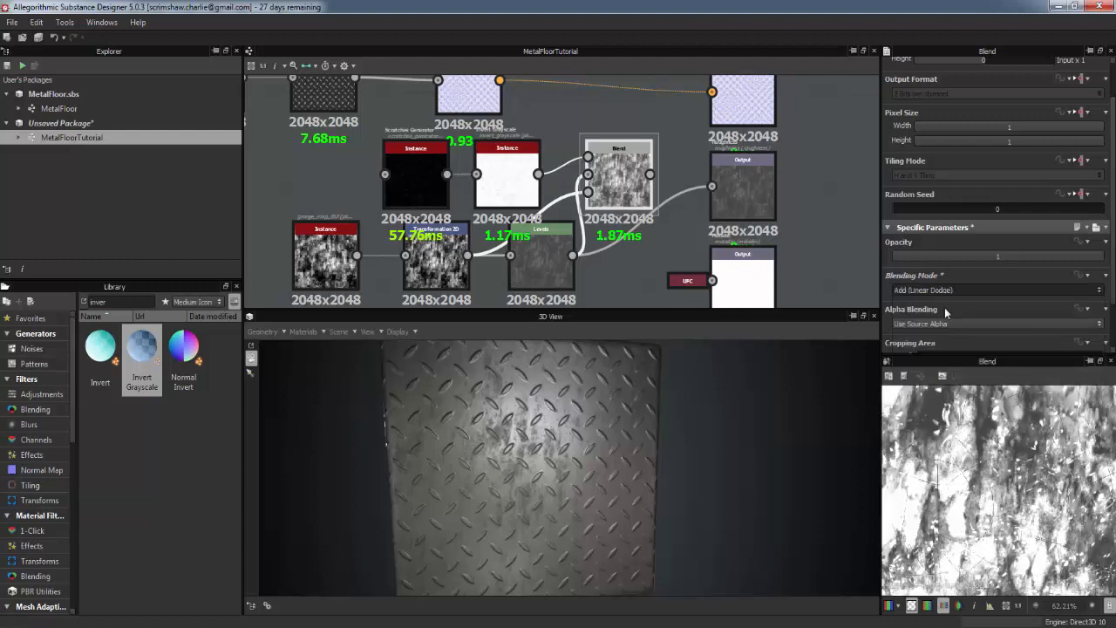
{"action": "left_click", "coordinate": [942, 290]}
{"action": "left_click", "coordinate": [931, 316]}
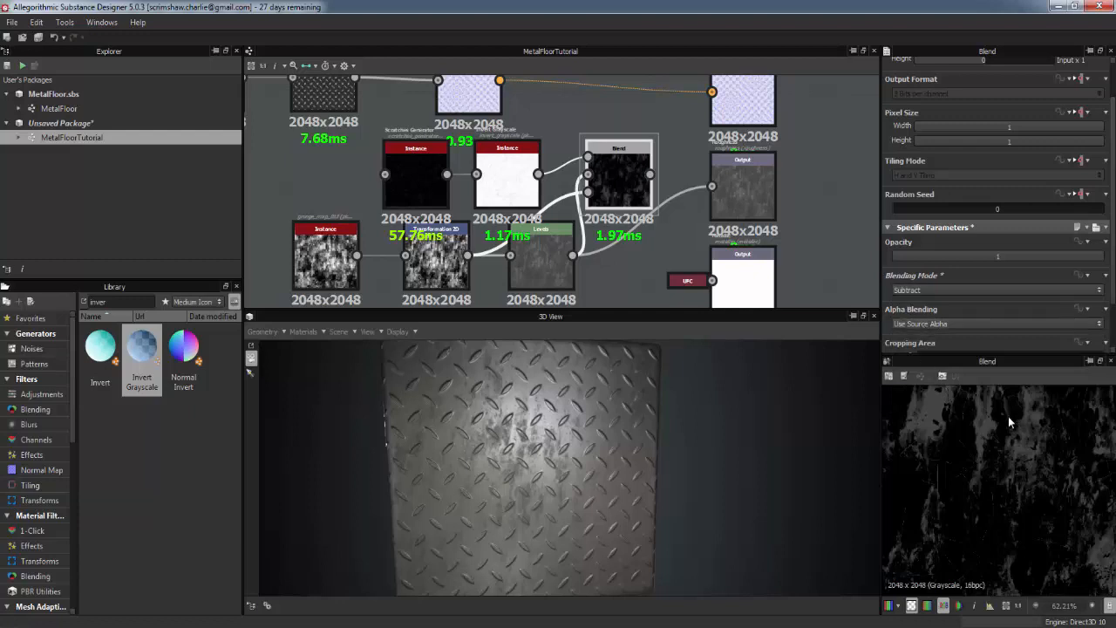
{"action": "left_click", "coordinate": [977, 291]}
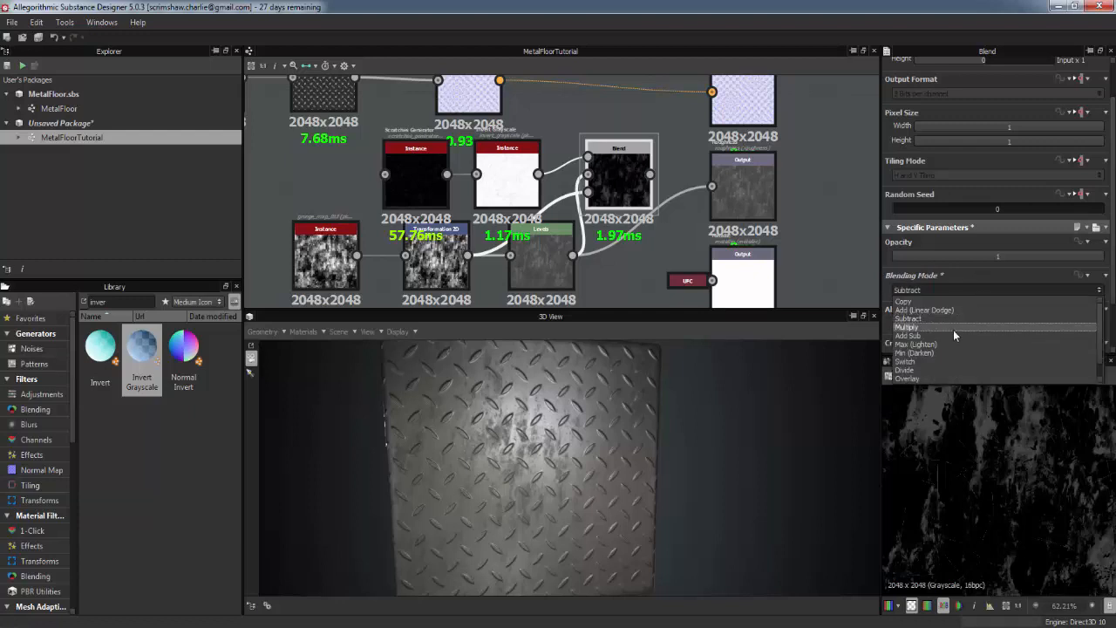
{"action": "left_click", "coordinate": [932, 327]}
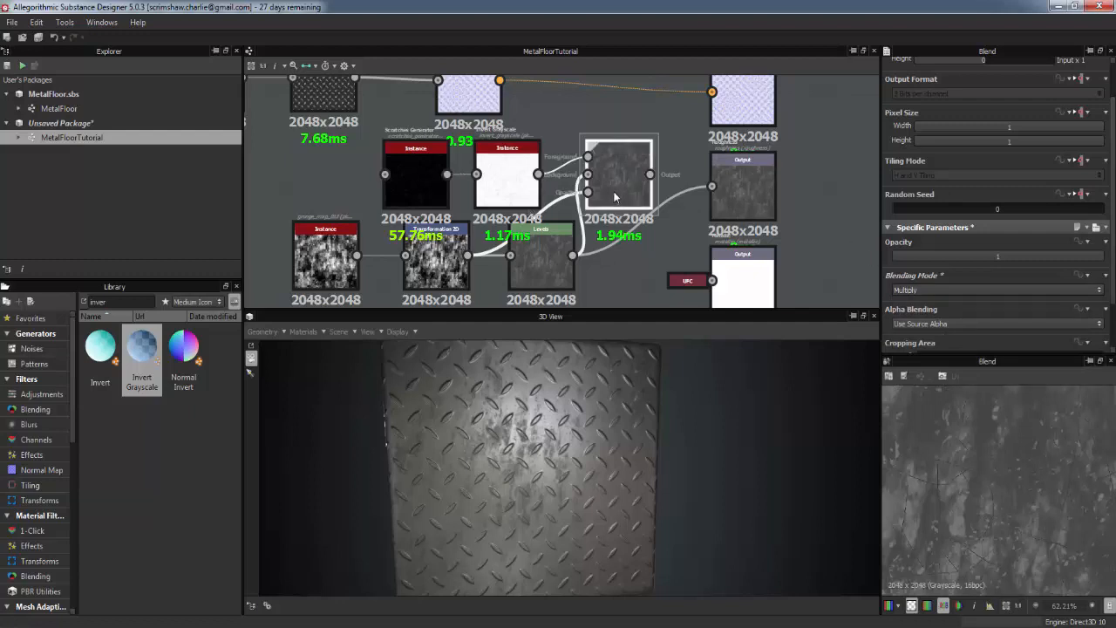
{"action": "scroll", "coordinate": [614, 196], "scroll_direction": "up", "scroll_amount": 5}
{"action": "scroll", "coordinate": [994, 464], "scroll_direction": "up", "scroll_amount": 5}
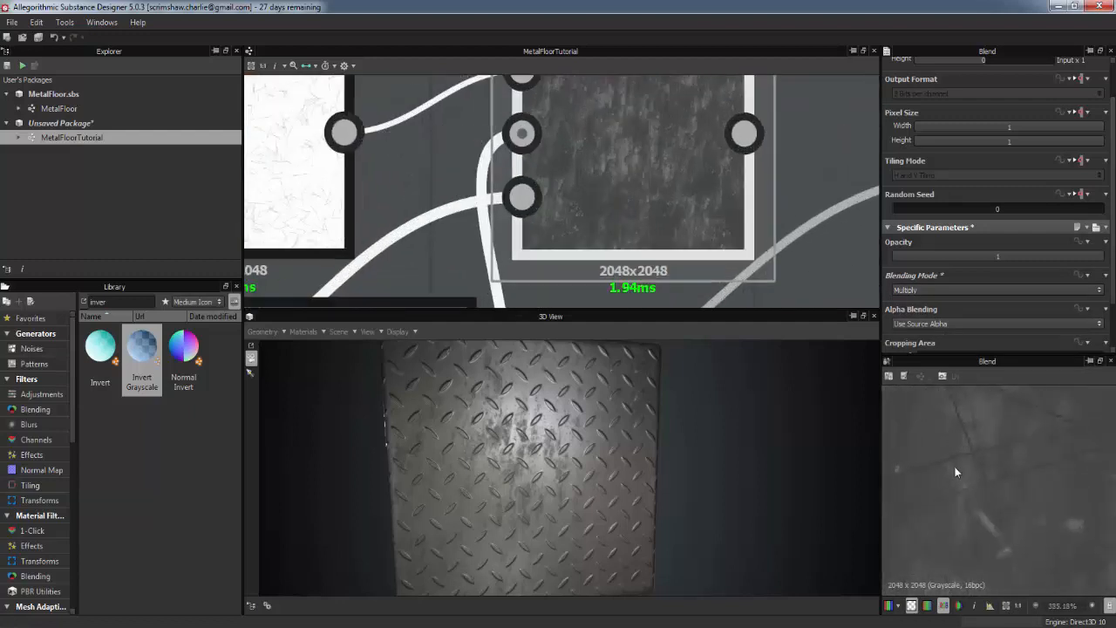
{"action": "scroll", "coordinate": [956, 472], "scroll_direction": "down", "scroll_amount": 6}
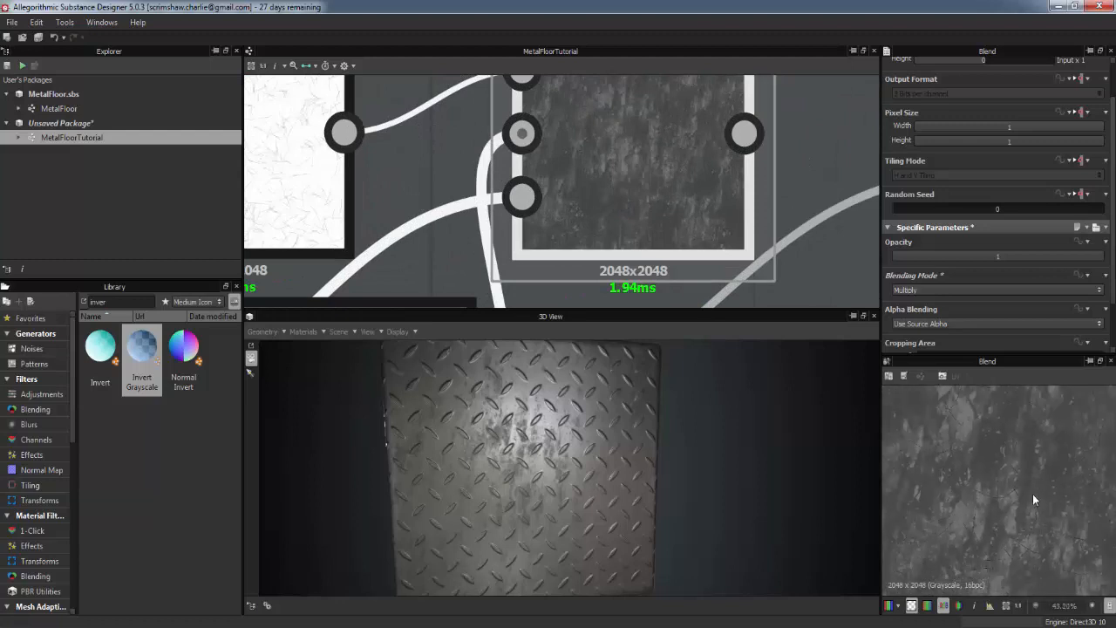
{"action": "scroll", "coordinate": [1033, 499], "scroll_direction": "down", "scroll_amount": 3}
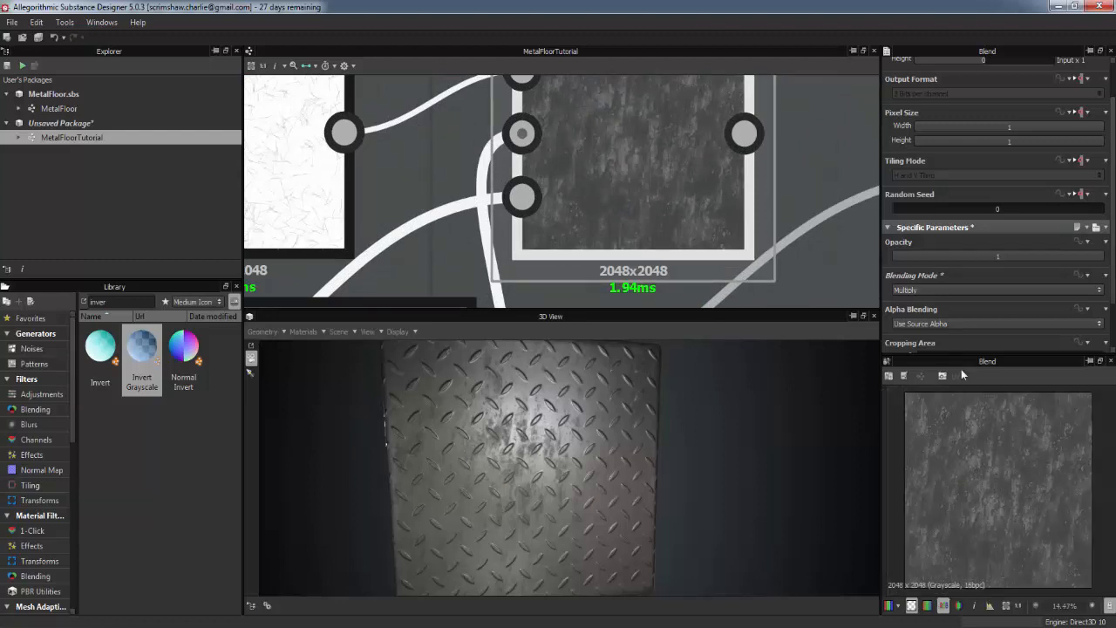
Step: Connect the Blend's output to the Roughness output, reposition the Blend node, and check the scratches on the metal cube
{"action": "scroll", "coordinate": [644, 169], "scroll_direction": "down", "scroll_amount": 4}
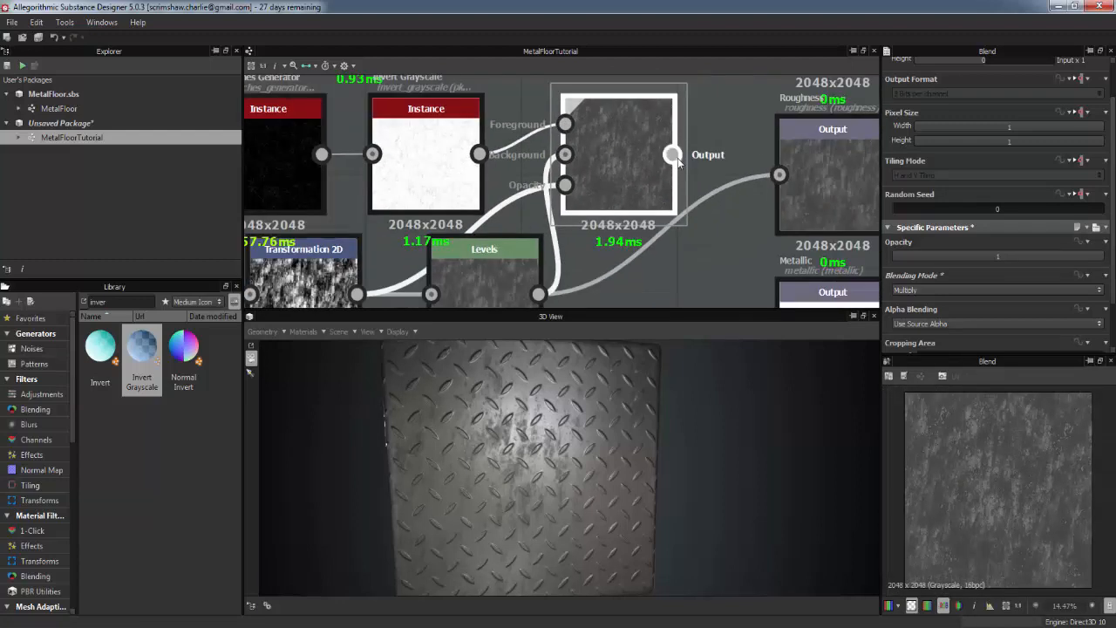
{"action": "left_click_drag", "start_coordinate": [678, 163], "coordinate": [779, 175]}
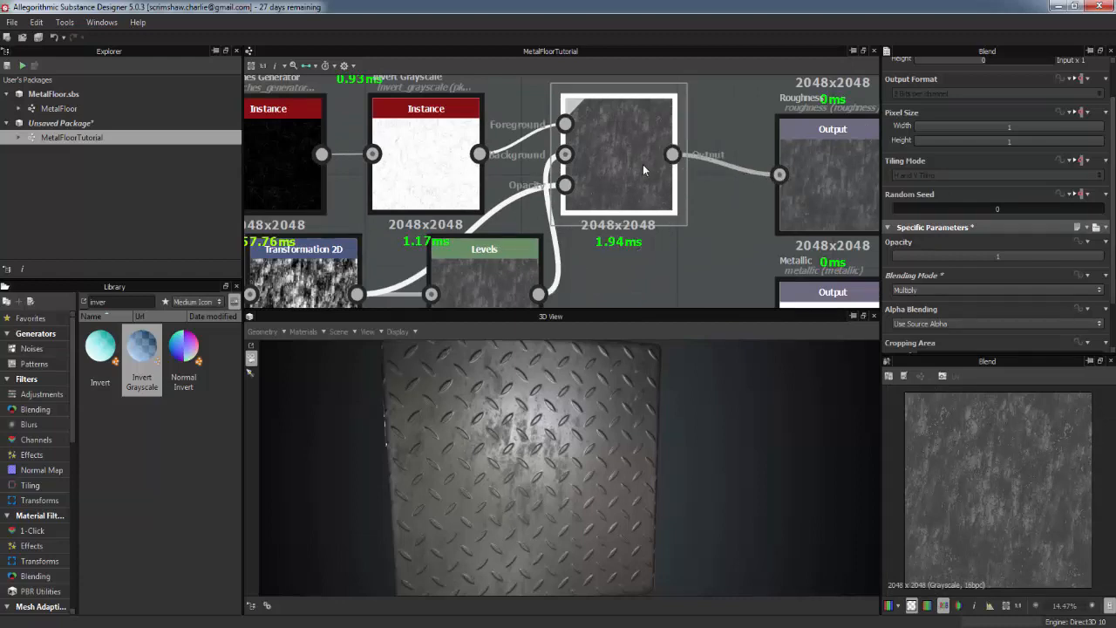
{"action": "left_click_drag", "start_coordinate": [643, 164], "coordinate": [682, 189]}
{"action": "left_click_drag", "start_coordinate": [660, 518], "coordinate": [649, 485]}
{"action": "scroll", "coordinate": [545, 462], "scroll_direction": "up", "scroll_amount": 5}
{"action": "left_click_drag", "start_coordinate": [576, 450], "coordinate": [641, 493]}
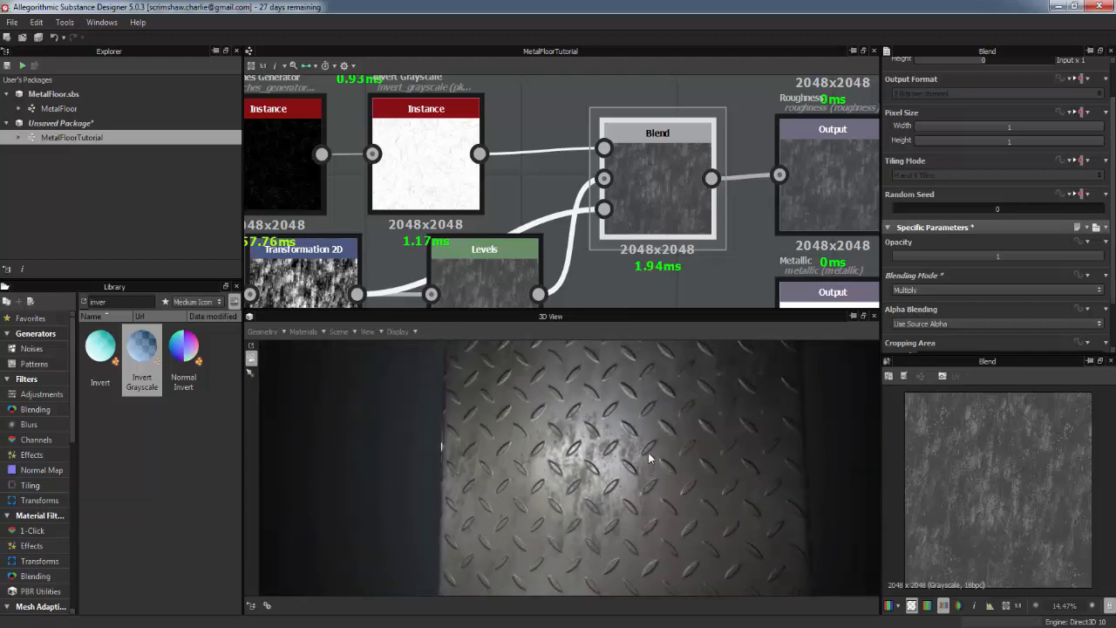
Step: Spread the nodes apart and insert a new Blend node between the diamond pattern's Levels and the Normal node
{"action": "scroll", "coordinate": [568, 202], "scroll_direction": "down", "scroll_amount": 5}
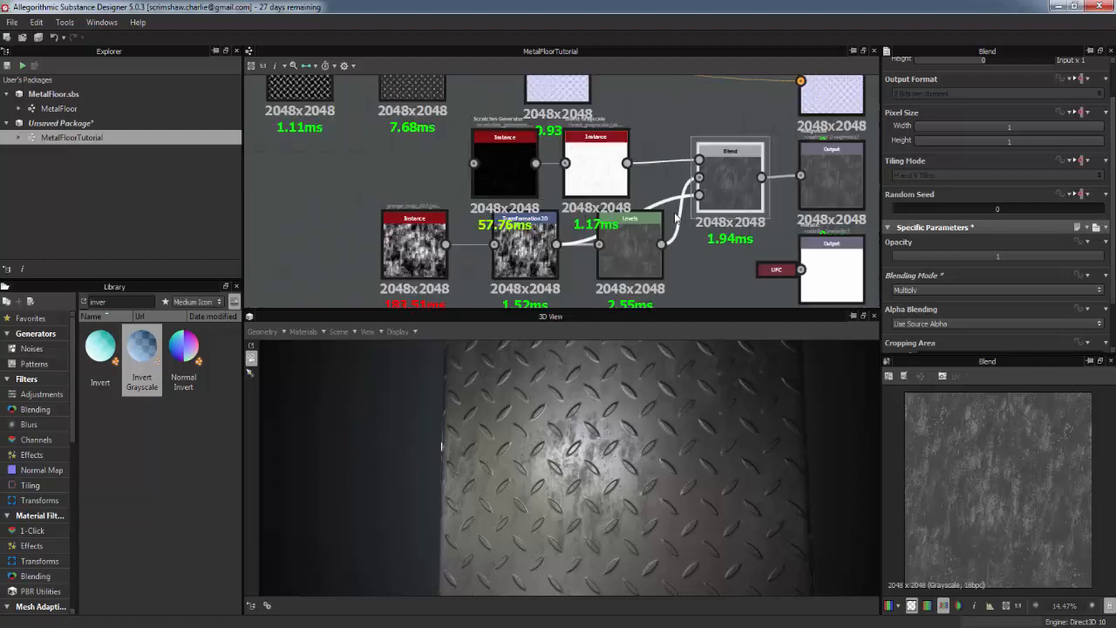
{"action": "left_click_drag", "start_coordinate": [603, 191], "coordinate": [599, 220]}
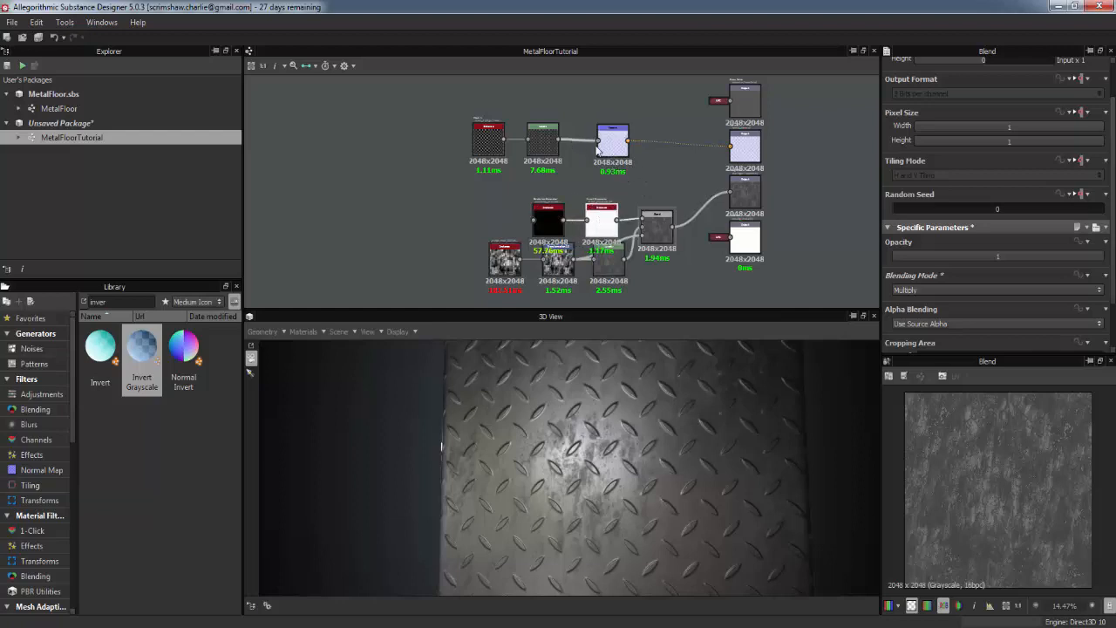
{"action": "left_click_drag", "start_coordinate": [597, 150], "coordinate": [638, 153]}
{"action": "left_click", "coordinate": [536, 148]}
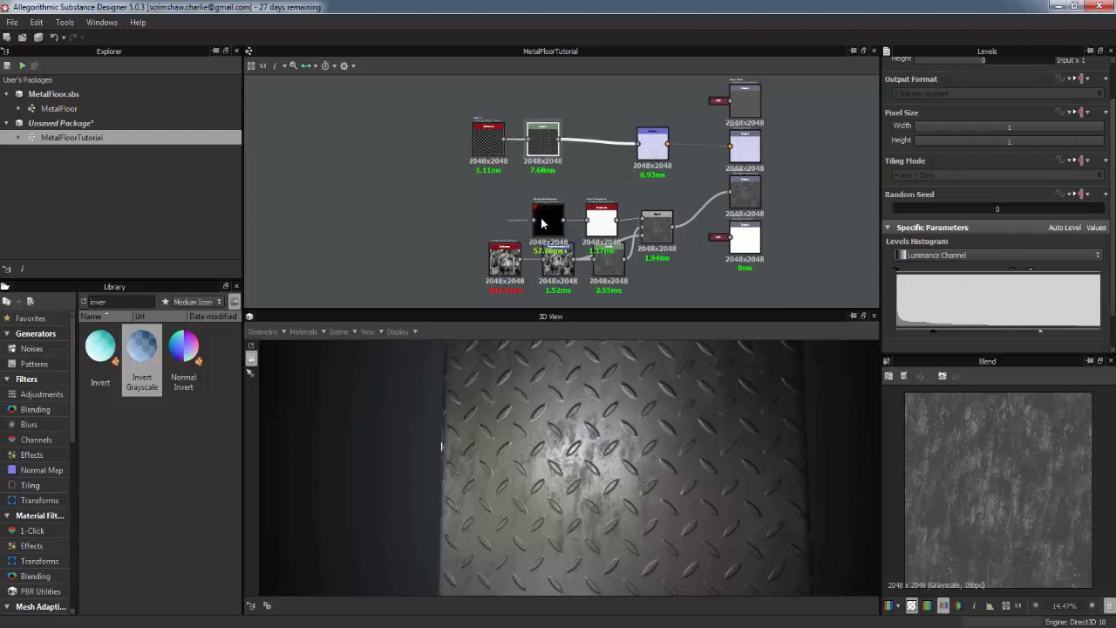
{"action": "left_click_drag", "start_coordinate": [542, 224], "coordinate": [516, 219]}
{"action": "right_click", "coordinate": [562, 156]}
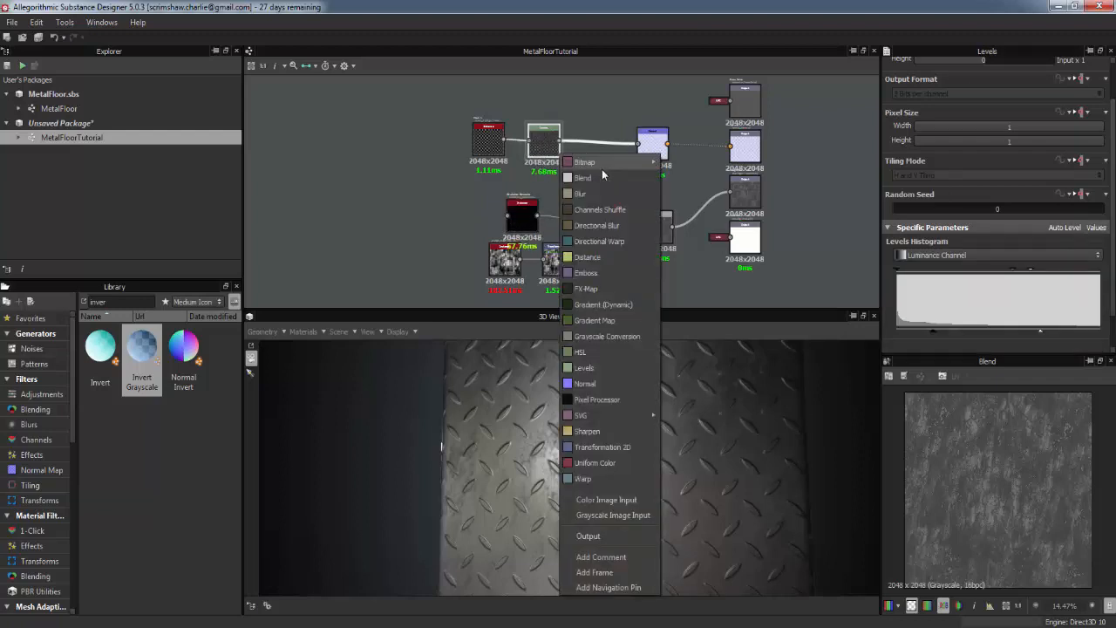
{"action": "left_click", "coordinate": [602, 176]}
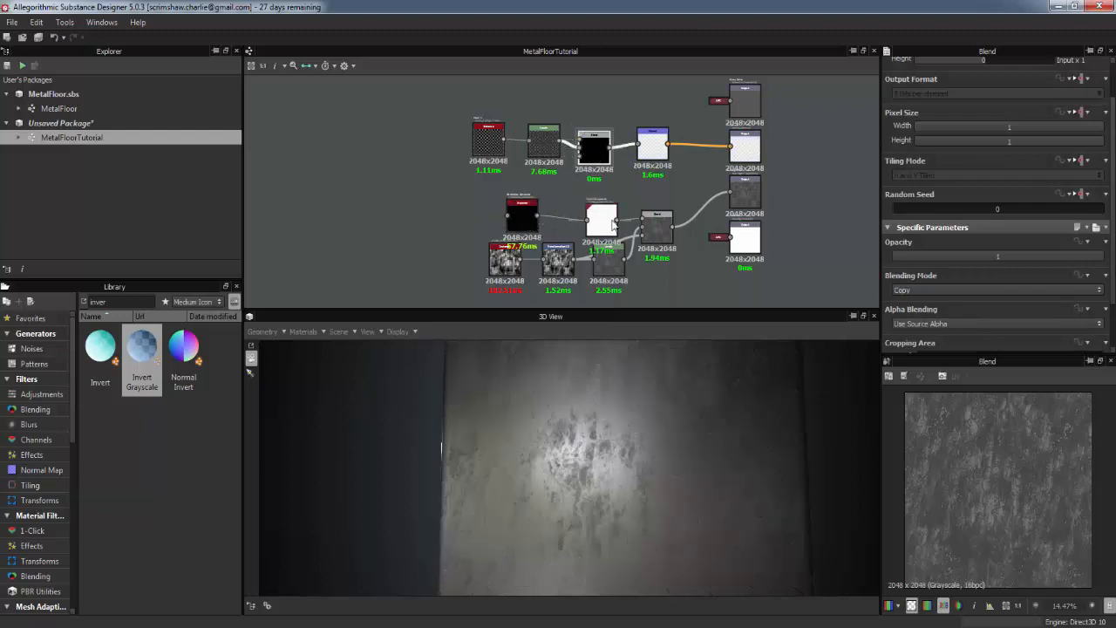
Step: Feed the inverted scratches into the new Blend's Foreground, set its blending mode to Multiply, and check the cube
{"action": "left_click_drag", "start_coordinate": [616, 228], "coordinate": [596, 221]}
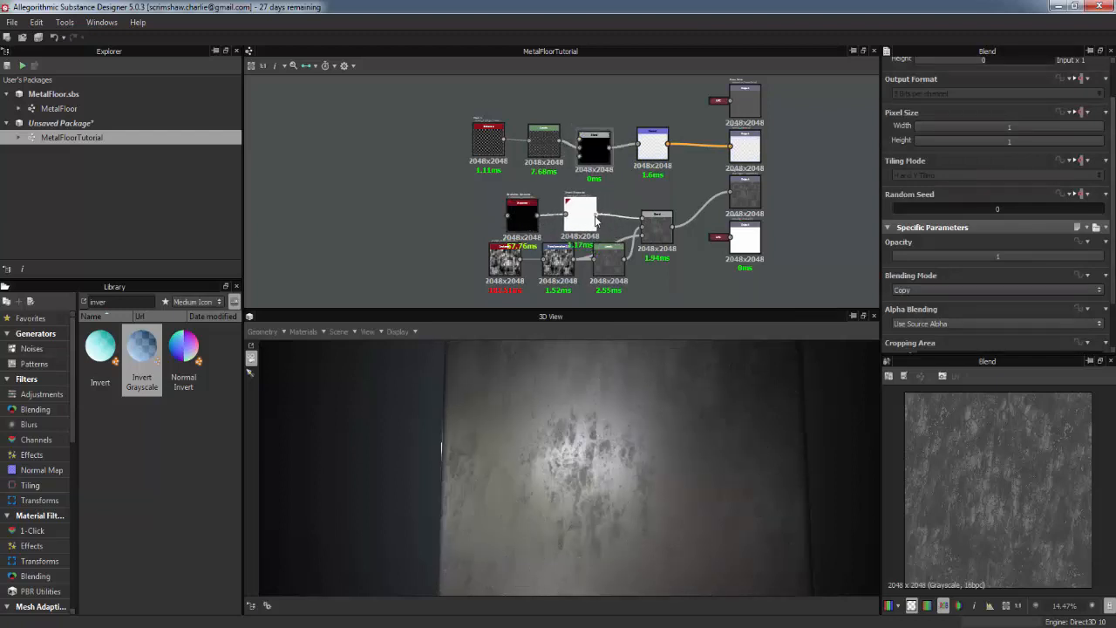
{"action": "left_click", "coordinate": [592, 147]}
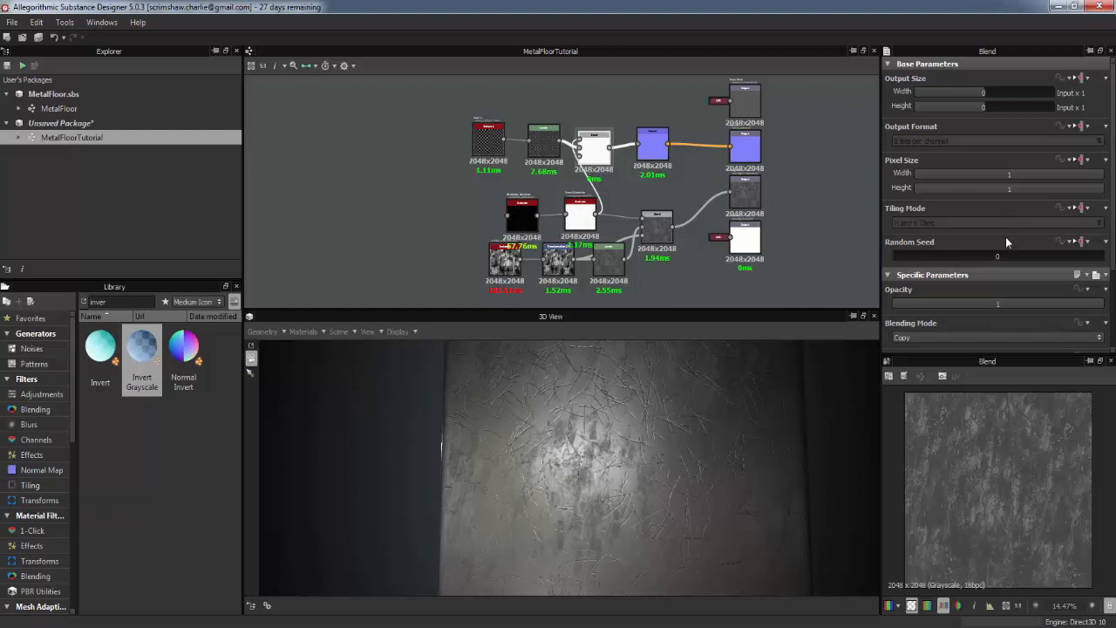
{"action": "scroll", "coordinate": [1005, 237], "scroll_direction": "down", "scroll_amount": 3}
{"action": "left_click", "coordinate": [970, 260]}
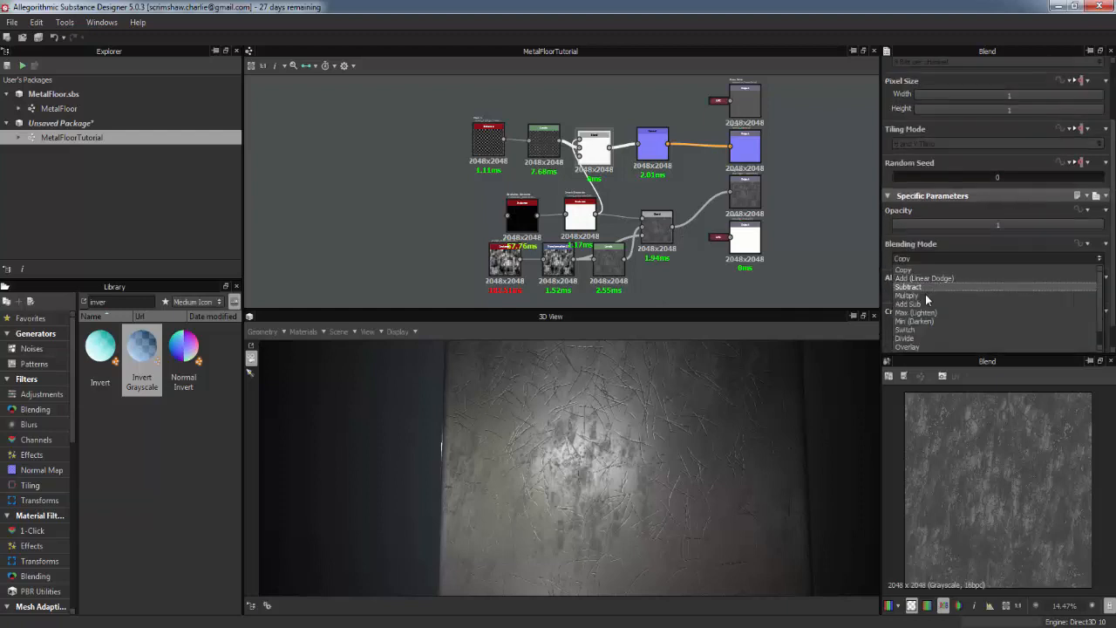
{"action": "left_click", "coordinate": [924, 296]}
{"action": "left_click_drag", "start_coordinate": [739, 397], "coordinate": [680, 436]}
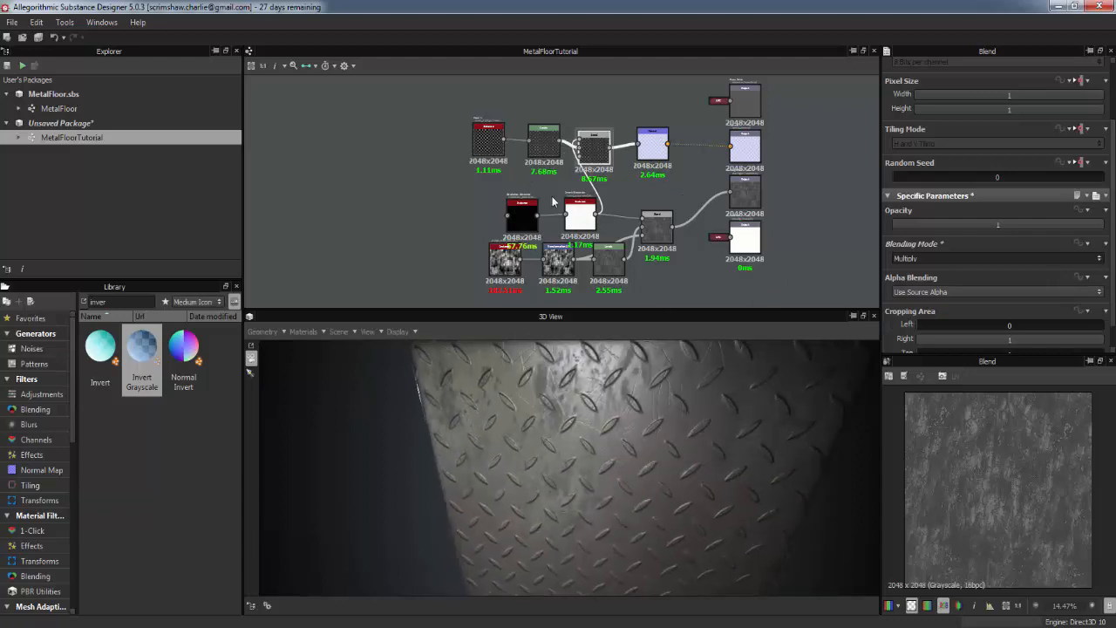
{"action": "left_click_drag", "start_coordinate": [741, 382], "coordinate": [727, 426]}
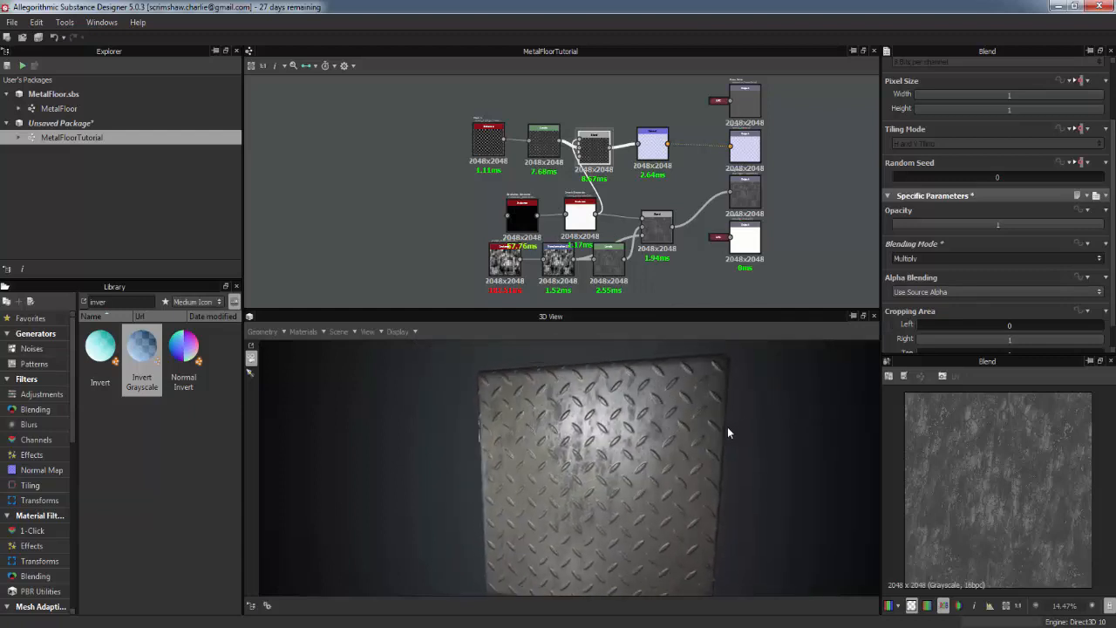
Step: Reduce the new Blend's opacity to 0.49 and further down while checking the scratch depth on the metal
{"action": "left_click", "coordinate": [995, 227]}
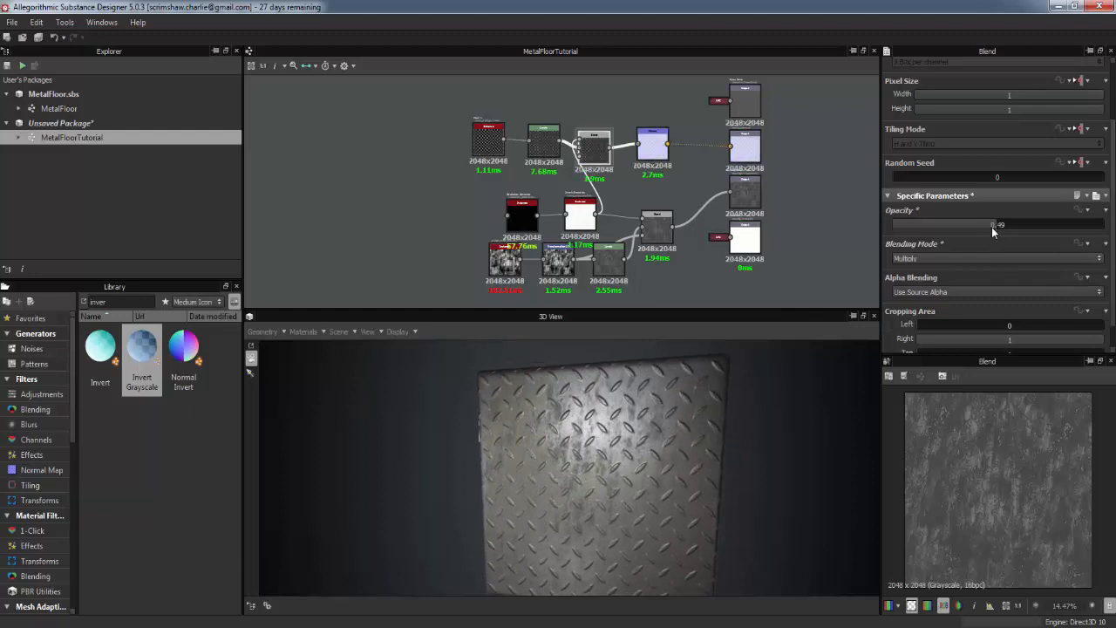
{"action": "left_click_drag", "start_coordinate": [631, 478], "coordinate": [715, 439]}
{"action": "scroll", "coordinate": [597, 449], "scroll_direction": "up", "scroll_amount": 3}
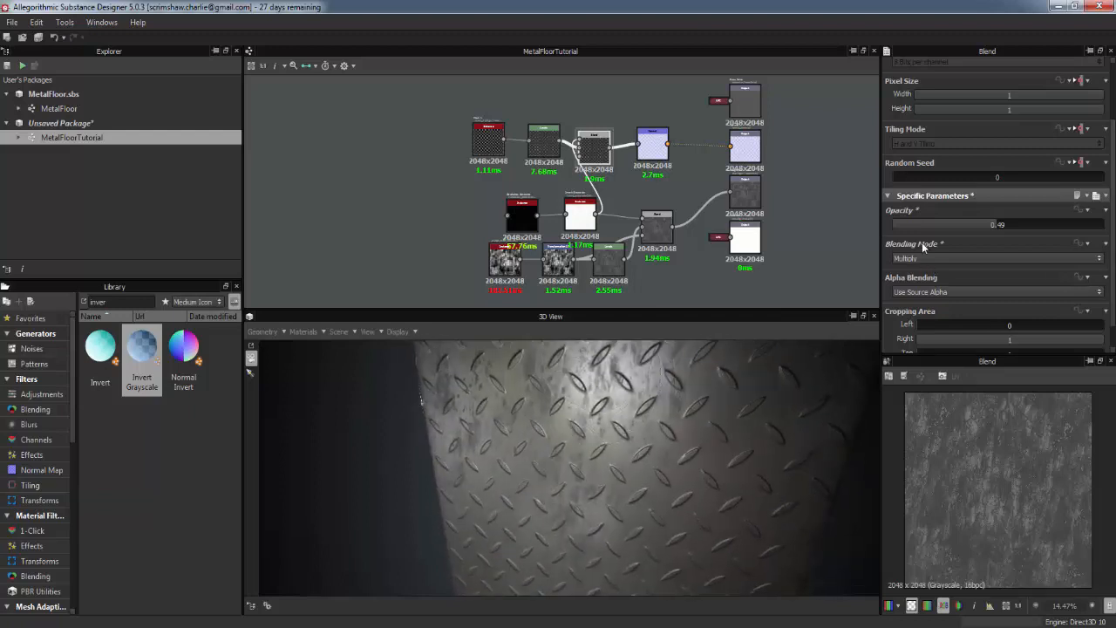
{"action": "left_click_drag", "start_coordinate": [964, 223], "coordinate": [942, 227]}
{"action": "left_click_drag", "start_coordinate": [457, 587], "coordinate": [673, 525]}
{"action": "scroll", "coordinate": [616, 535], "scroll_direction": "down", "scroll_amount": 5}
Step: Shift the Invert Grayscale and Scratches Generator nodes away from the Blend nodes to tidy the graph
{"action": "left_click", "coordinate": [577, 214]}
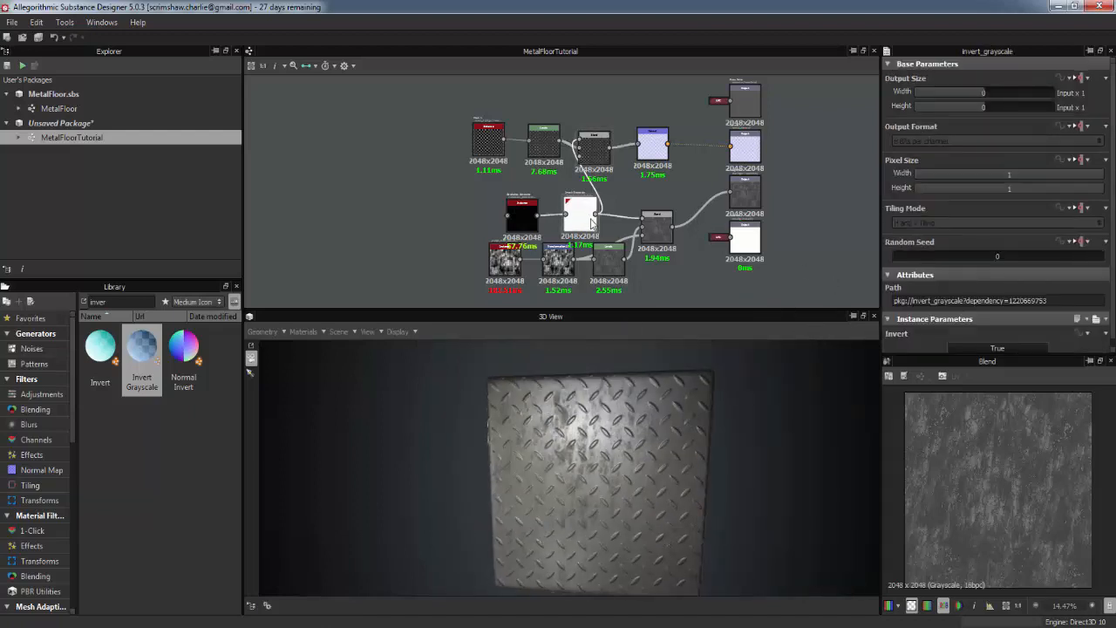
{"action": "left_click_drag", "start_coordinate": [591, 224], "coordinate": [540, 226]}
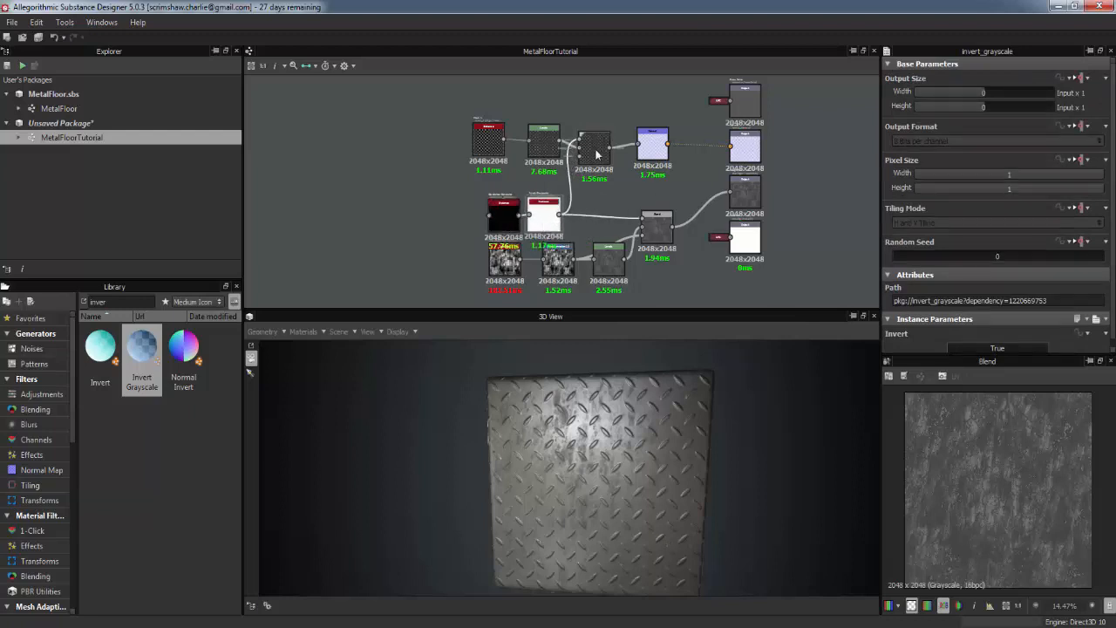
Step: Insert a Levels node between the inverted scratches and the normal map's Blend, spacing the surrounding nodes apart
{"action": "left_click_drag", "start_coordinate": [596, 154], "coordinate": [601, 148]}
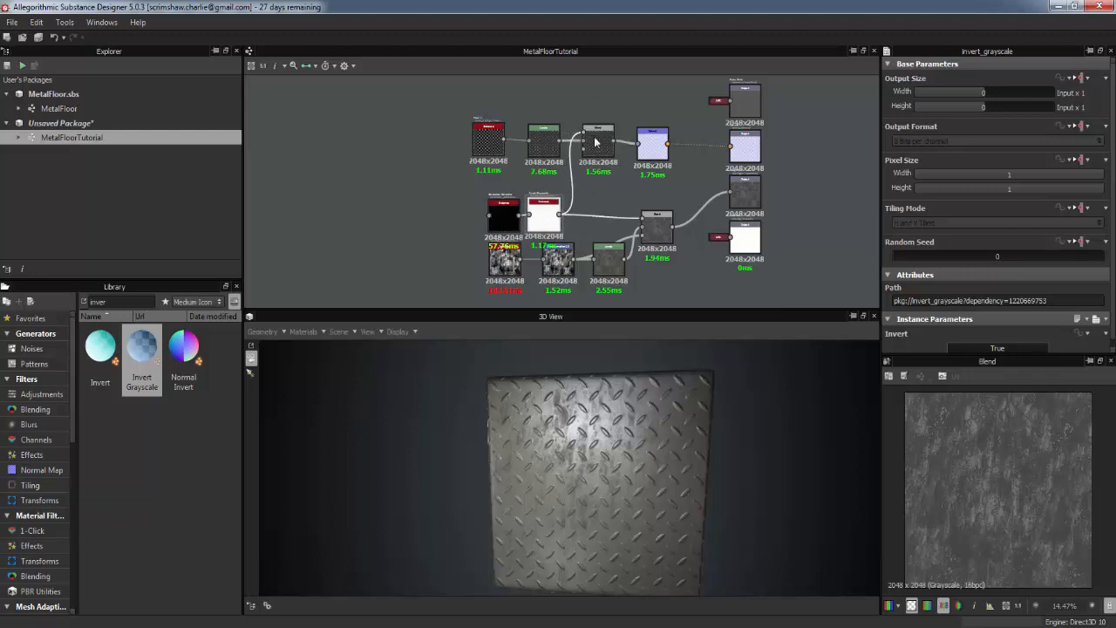
{"action": "right_click", "coordinate": [576, 202]}
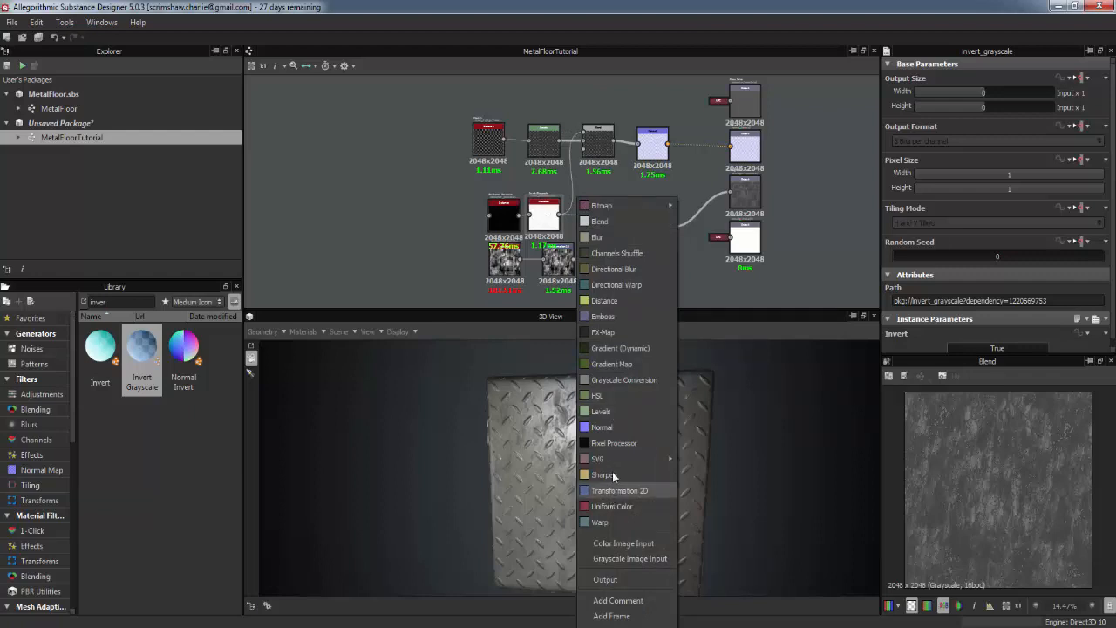
{"action": "left_click", "coordinate": [611, 413]}
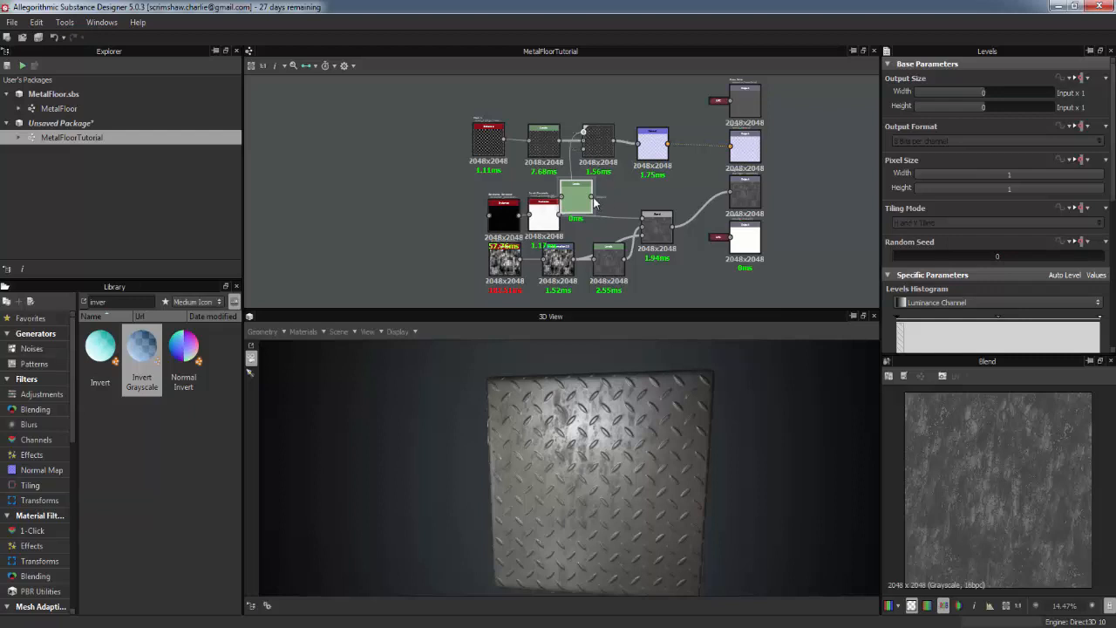
{"action": "left_click_drag", "start_coordinate": [596, 202], "coordinate": [595, 192]}
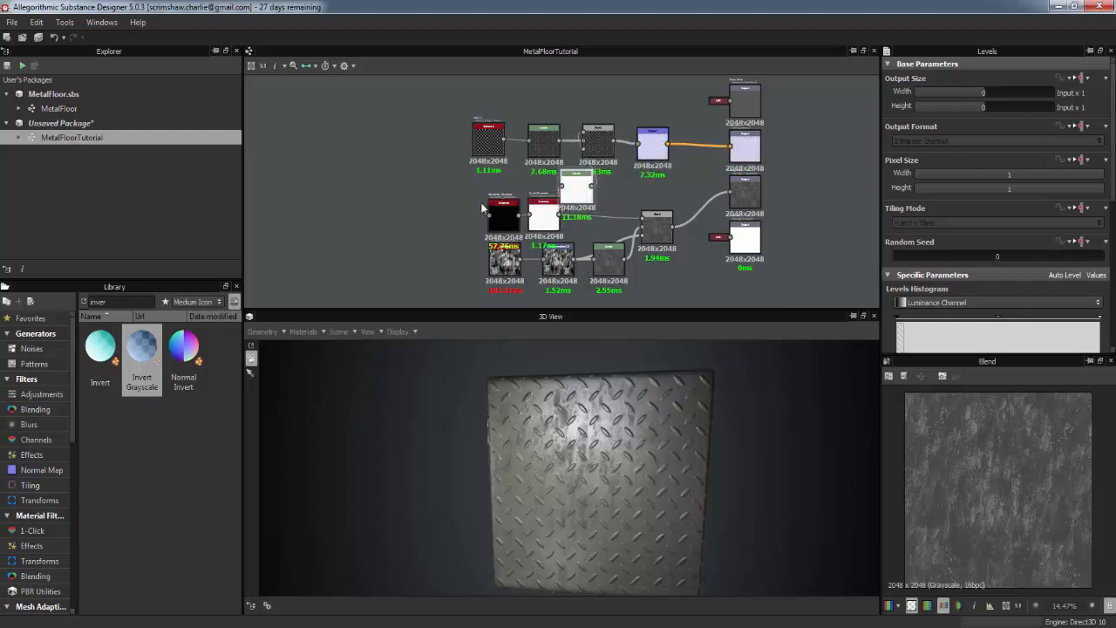
{"action": "left_click_drag", "start_coordinate": [481, 204], "coordinate": [509, 221]}
{"action": "left_click_drag", "start_coordinate": [569, 194], "coordinate": [555, 200]}
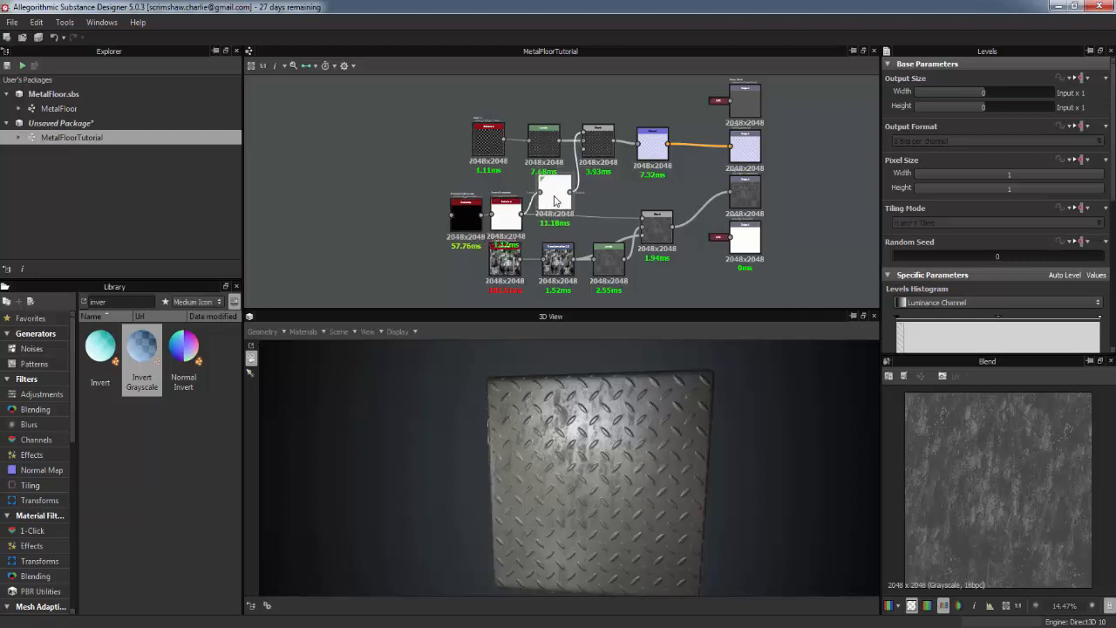
Step: Try a Scratches Scale of 0.38 on the Scratches Generator, comparing the normal-side Blend output and the cube
{"action": "left_click", "coordinate": [598, 139]}
{"action": "scroll", "coordinate": [959, 497], "scroll_direction": "up", "scroll_amount": 5}
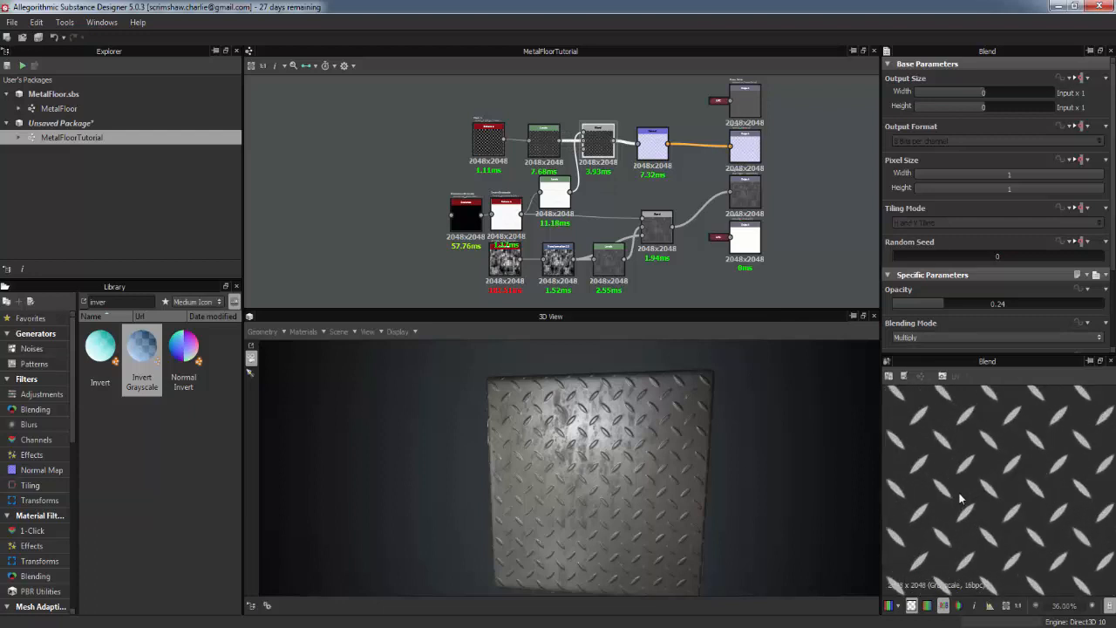
{"action": "scroll", "coordinate": [1042, 457], "scroll_direction": "up", "scroll_amount": 7}
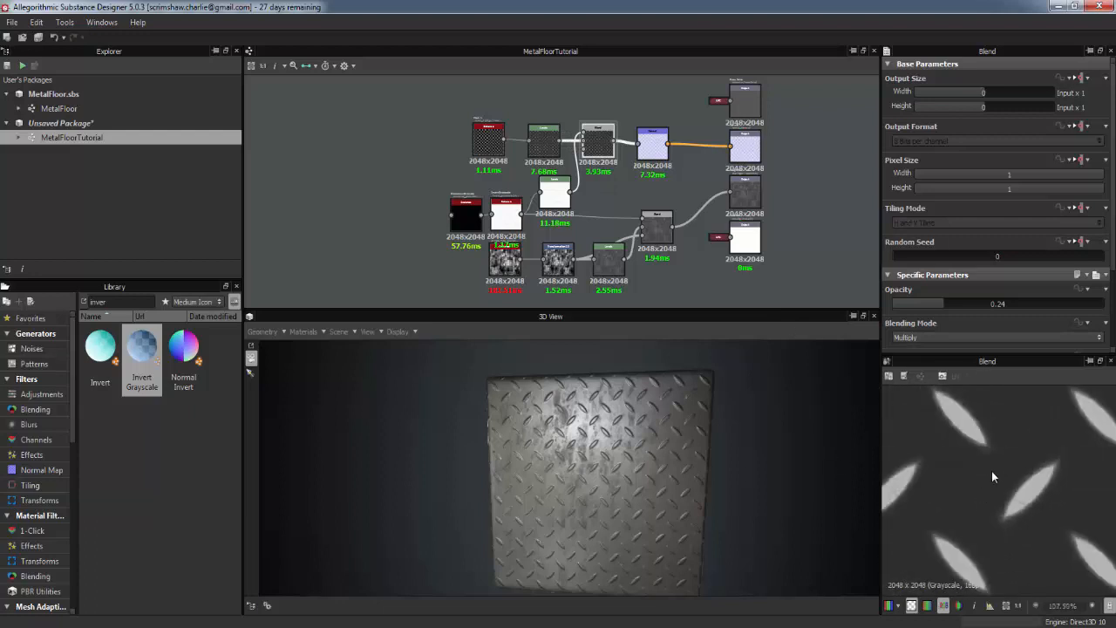
{"action": "scroll", "coordinate": [991, 471], "scroll_direction": "down", "scroll_amount": 8}
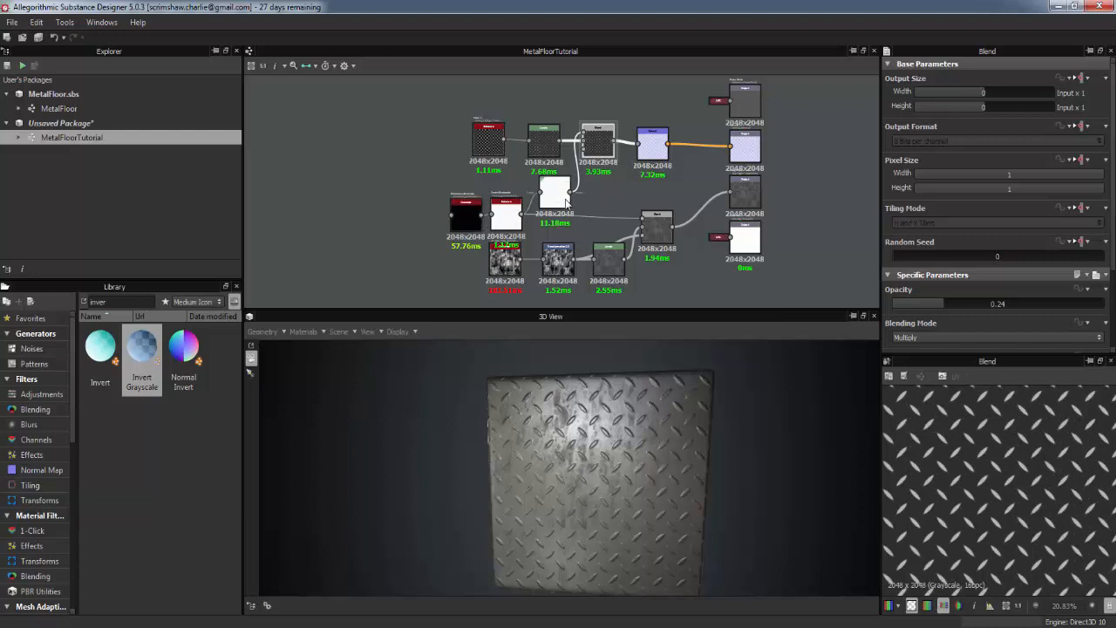
{"action": "left_click", "coordinate": [466, 213]}
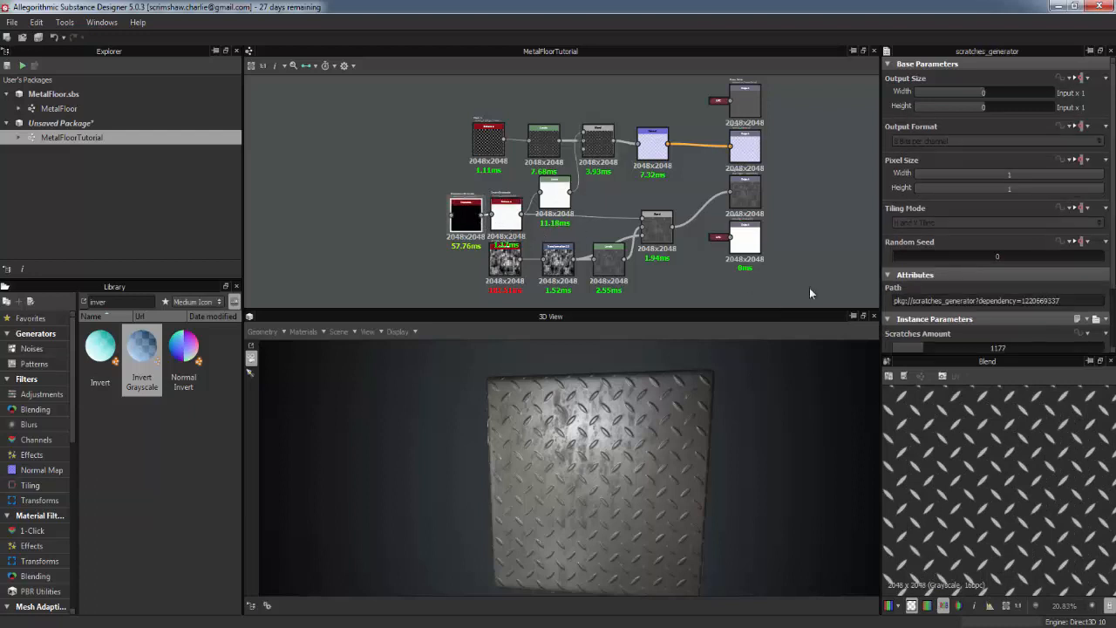
{"action": "scroll", "coordinate": [1025, 272], "scroll_direction": "down", "scroll_amount": 3}
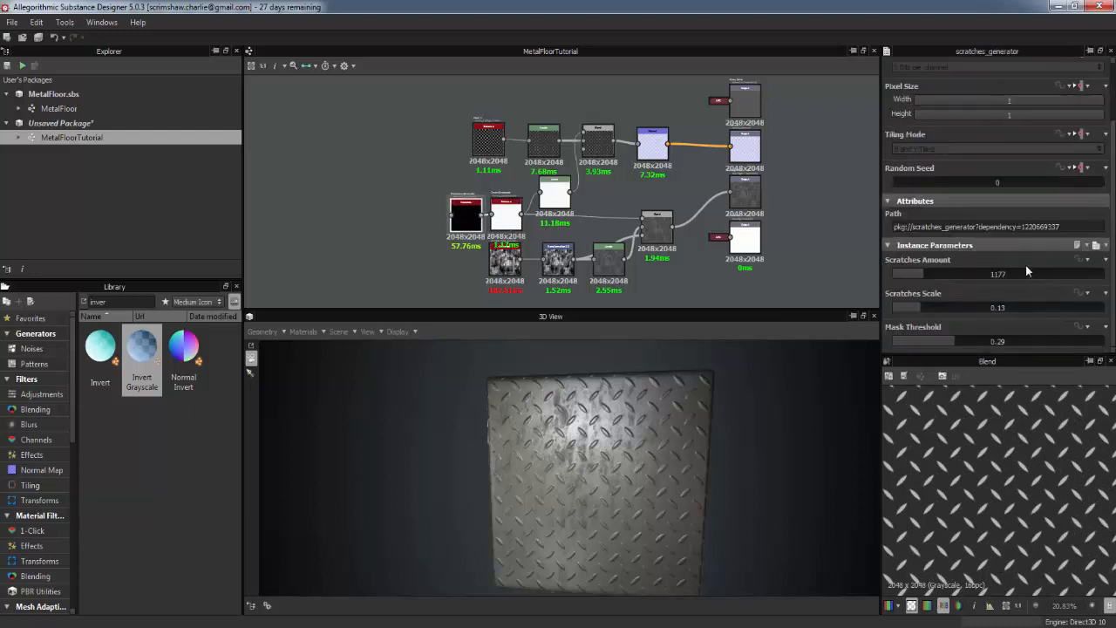
{"action": "left_click", "coordinate": [938, 311]}
{"action": "left_click", "coordinate": [973, 311]}
{"action": "scroll", "coordinate": [996, 429], "scroll_direction": "up", "scroll_amount": 4}
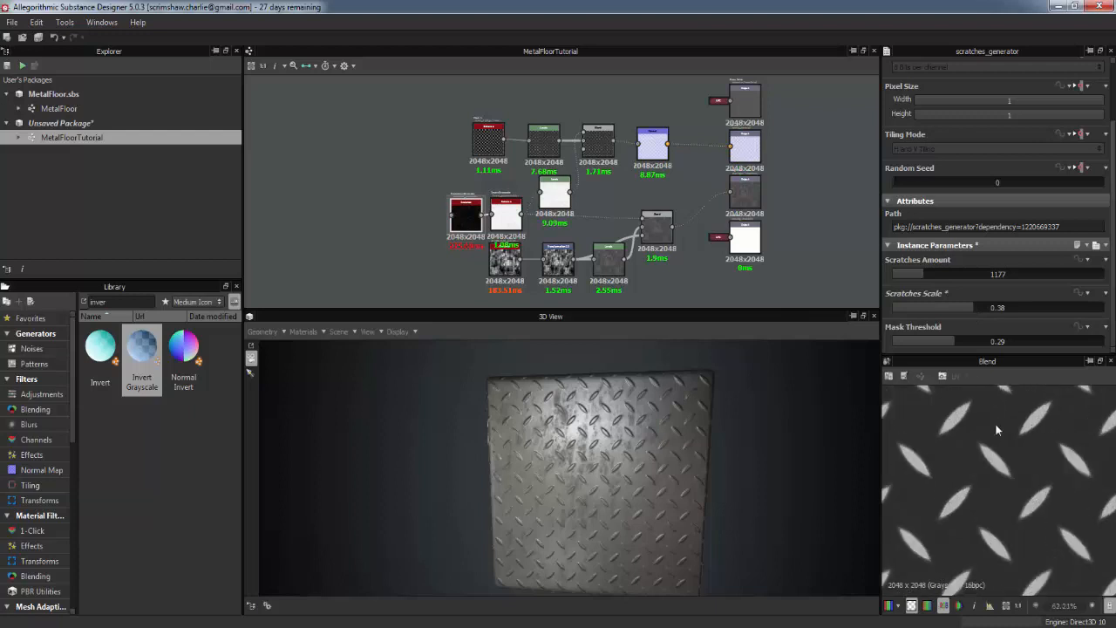
{"action": "scroll", "coordinate": [997, 427], "scroll_direction": "up", "scroll_amount": 2}
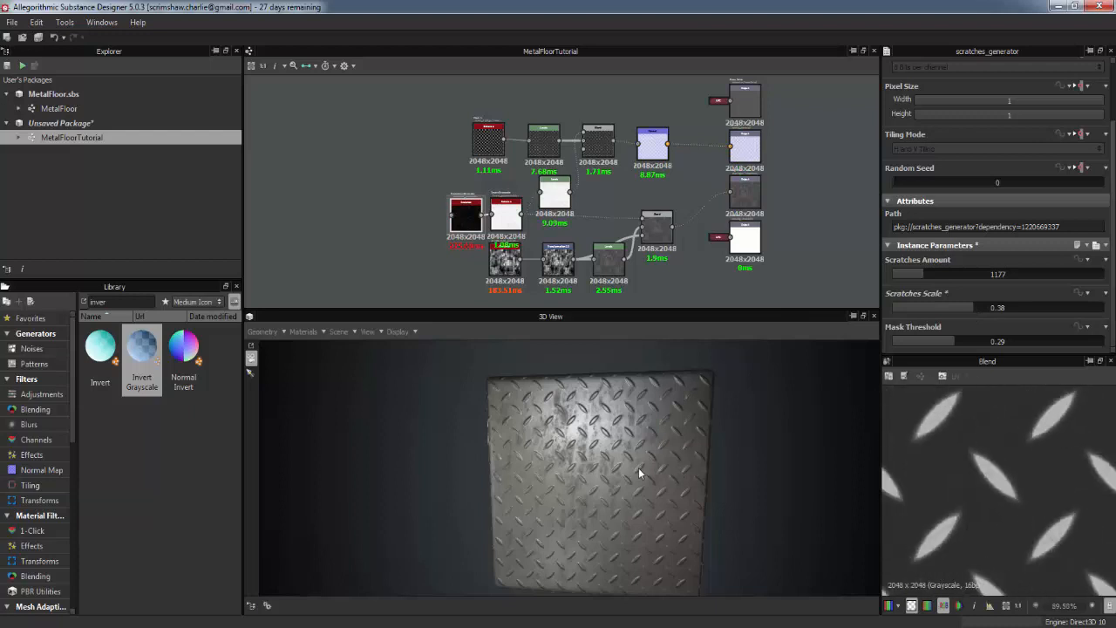
{"action": "scroll", "coordinate": [639, 473], "scroll_direction": "up", "scroll_amount": 4}
{"action": "scroll", "coordinate": [619, 467], "scroll_direction": "down", "scroll_amount": 2}
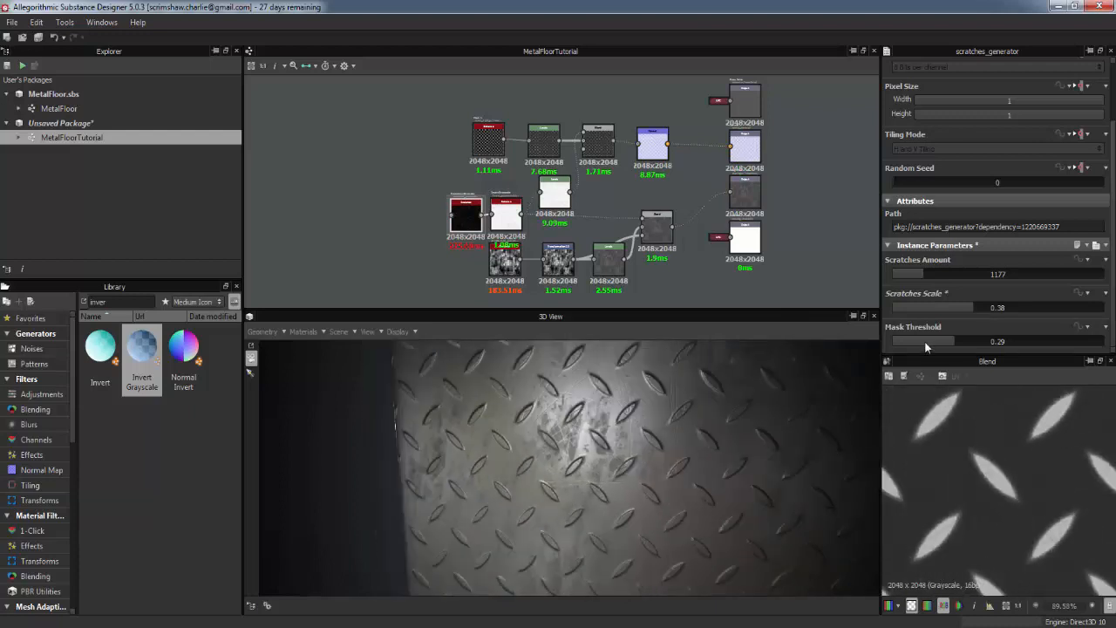
Step: Lower the Scratches Generator's Scratches Scale to 0.13 and check the scratches on the cube
{"action": "left_click_drag", "start_coordinate": [920, 304], "coordinate": [908, 304]}
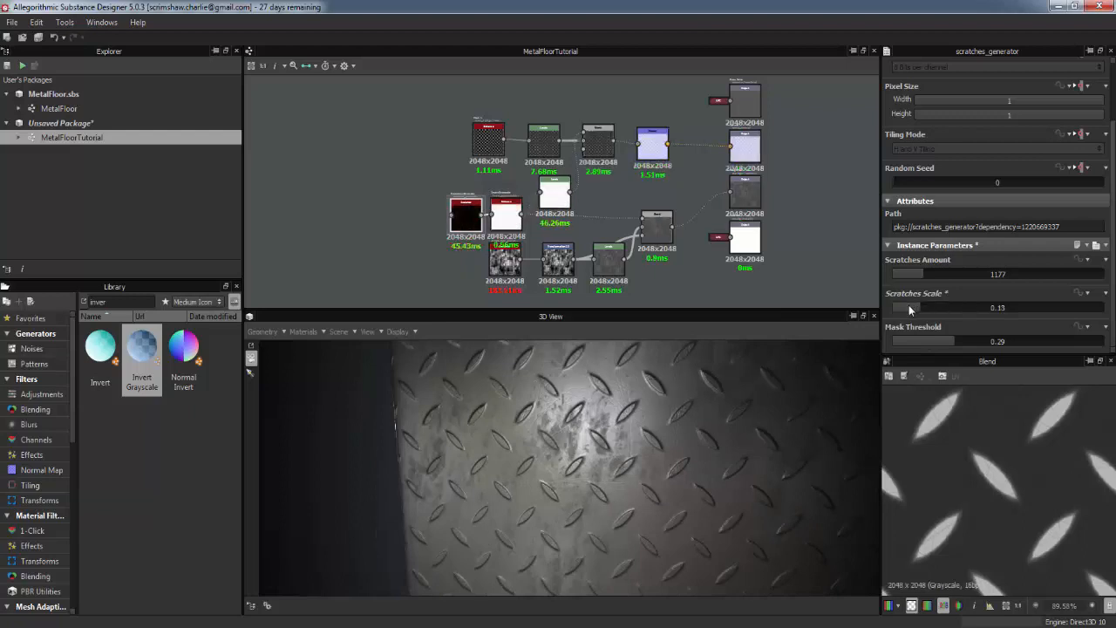
{"action": "left_click", "coordinate": [908, 306]}
{"action": "left_click", "coordinate": [921, 308]}
{"action": "left_click_drag", "start_coordinate": [591, 448], "coordinate": [572, 363]}
Step: Move the scratch Levels' input midtone well toward the highlights to darken the scratches, previewing the normal-side Blend
{"action": "double_click", "coordinate": [556, 190]}
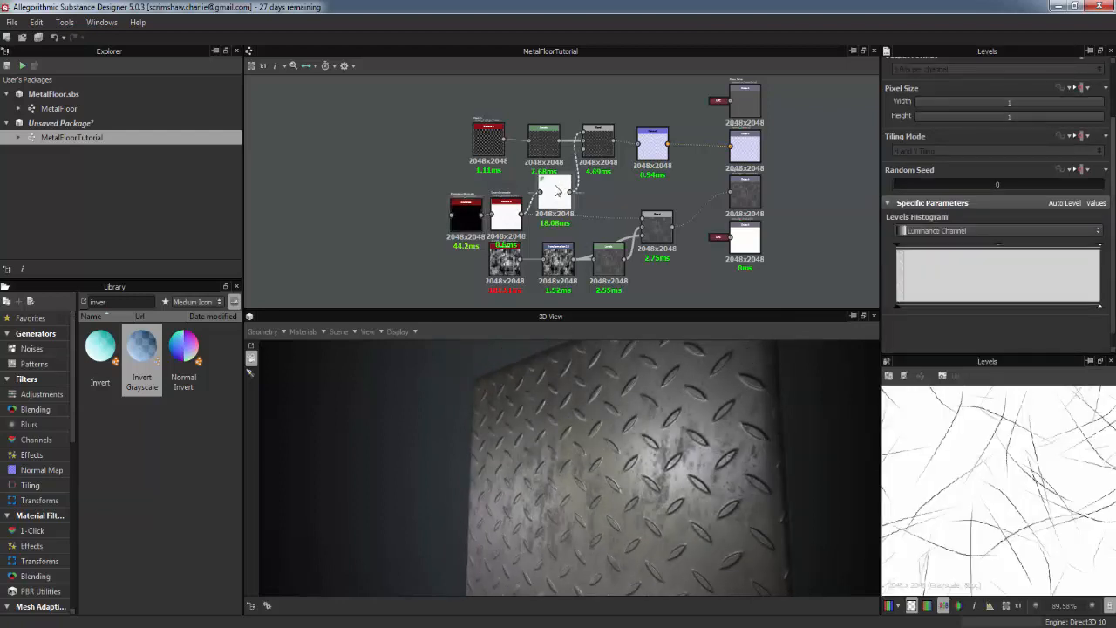
{"action": "double_click", "coordinate": [597, 140]}
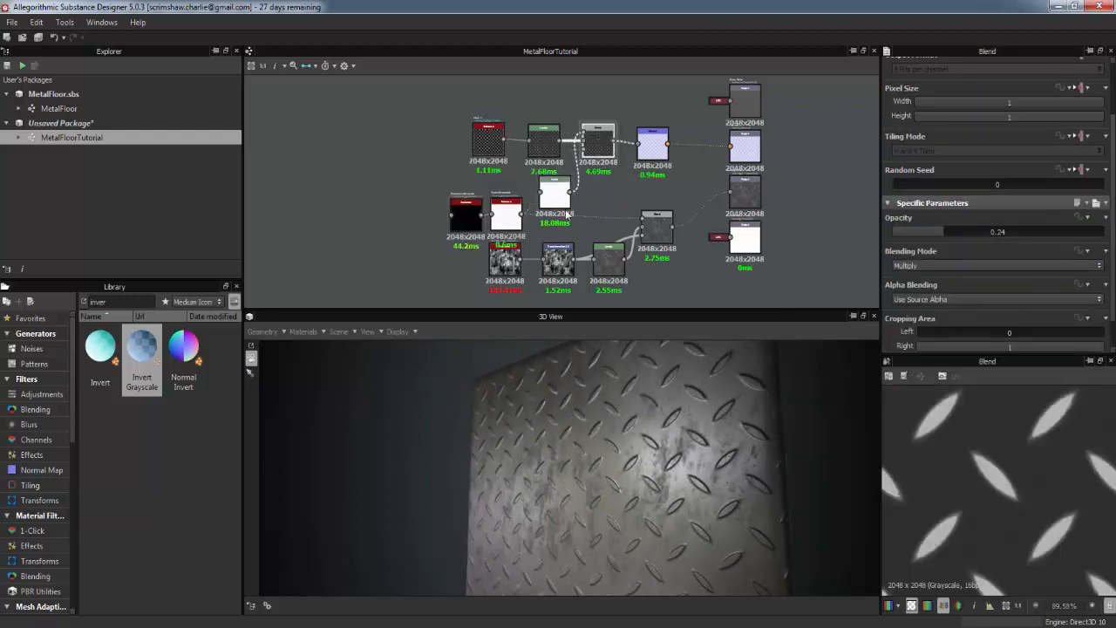
{"action": "left_click", "coordinate": [559, 202]}
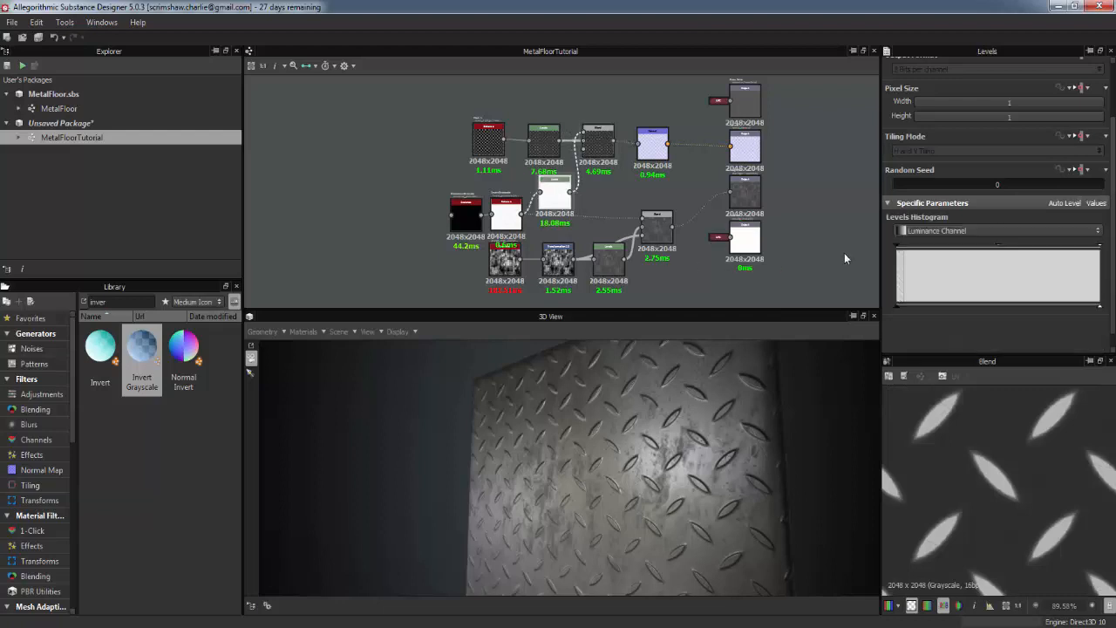
{"action": "left_click_drag", "start_coordinate": [1007, 250], "coordinate": [1061, 251]}
Step: Feed the scratch Levels into the roughness Blend's Foreground, reposition the Levels node, and check the scratches on the cube
{"action": "left_click_drag", "start_coordinate": [553, 202], "coordinate": [553, 219]}
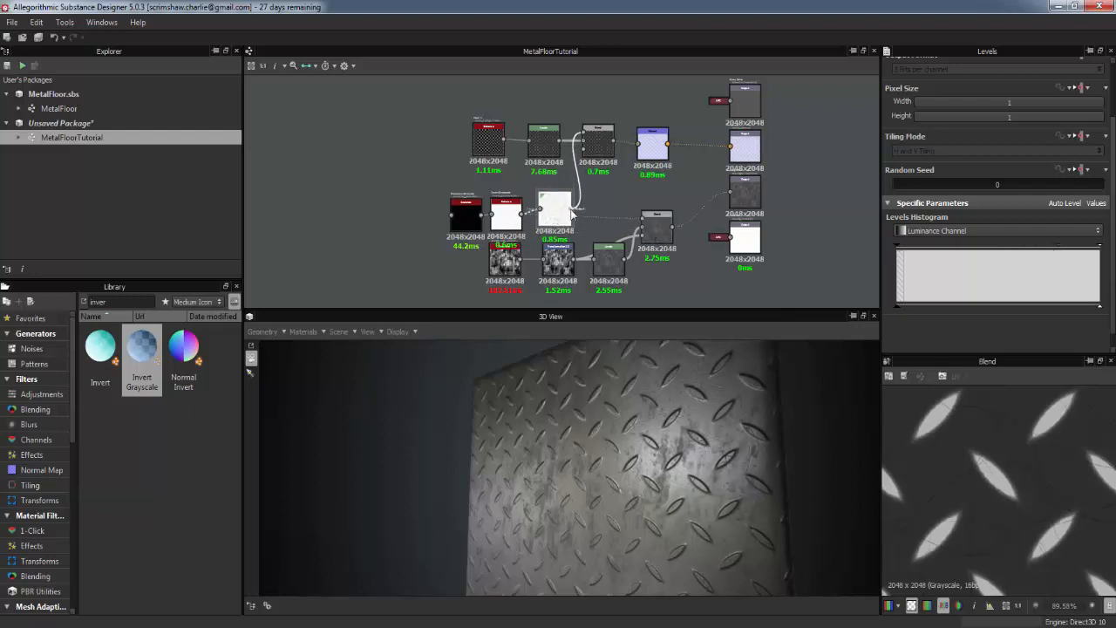
{"action": "left_click_drag", "start_coordinate": [642, 217], "coordinate": [643, 223]}
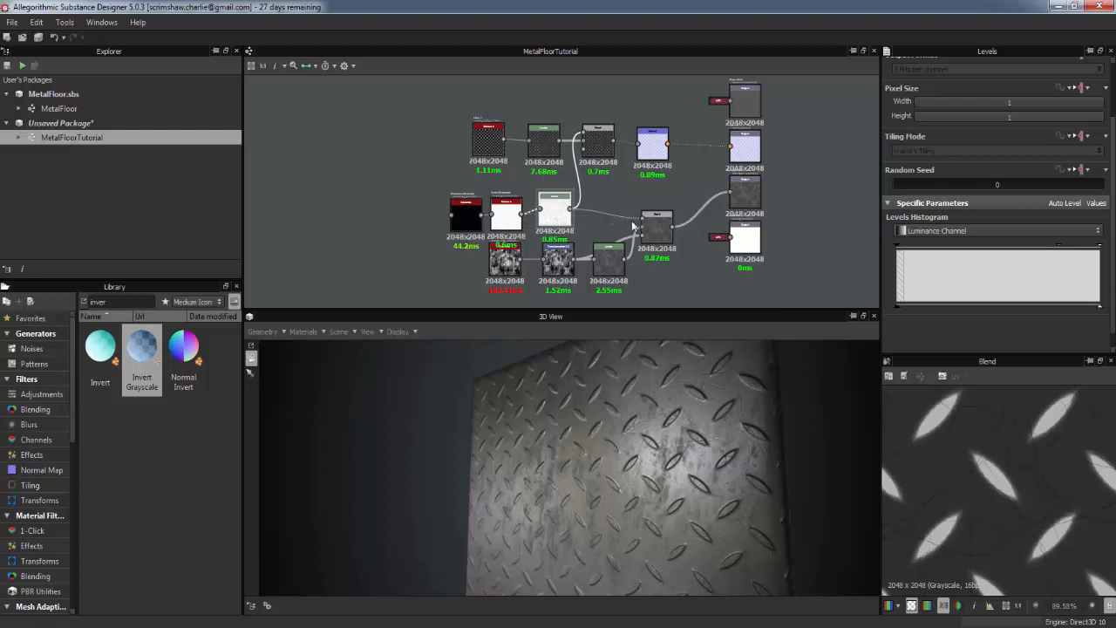
{"action": "scroll", "coordinate": [644, 374], "scroll_direction": "up", "scroll_amount": 3}
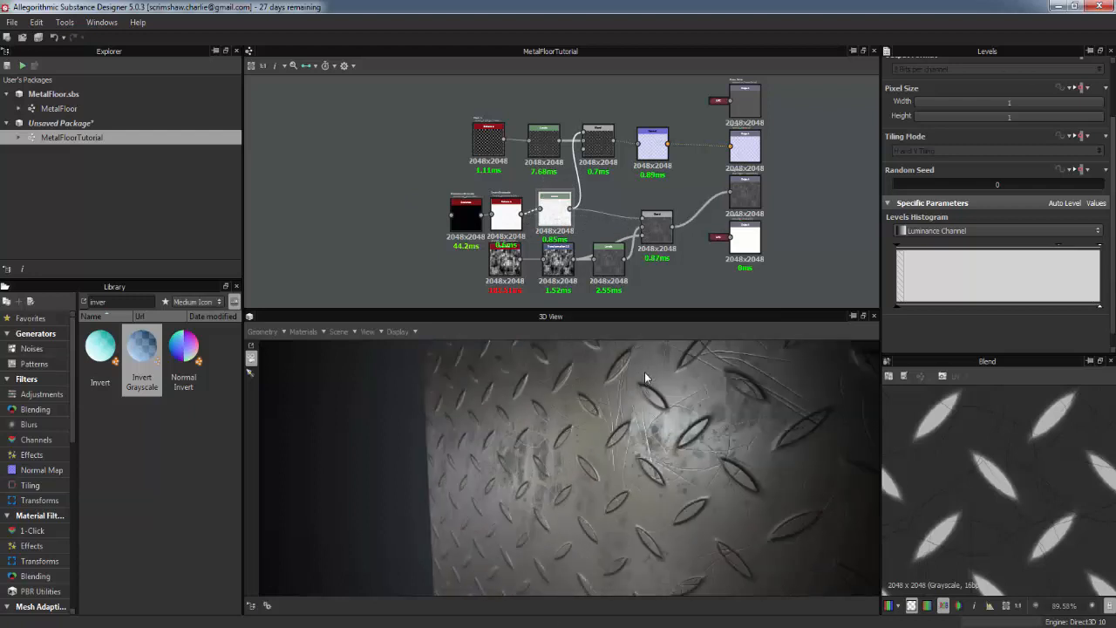
{"action": "mouse_move", "coordinate": [651, 375]}
{"action": "left_mouse_down"}
{"action": "mouse_move", "coordinate": [686, 403]}
{"action": "mouse_move", "coordinate": [712, 396]}
{"action": "mouse_move", "coordinate": [699, 379]}
{"action": "mouse_move", "coordinate": [660, 370]}
{"action": "mouse_move", "coordinate": [650, 385]}
{"action": "mouse_move", "coordinate": [647, 362]}
{"action": "left_mouse_up"}
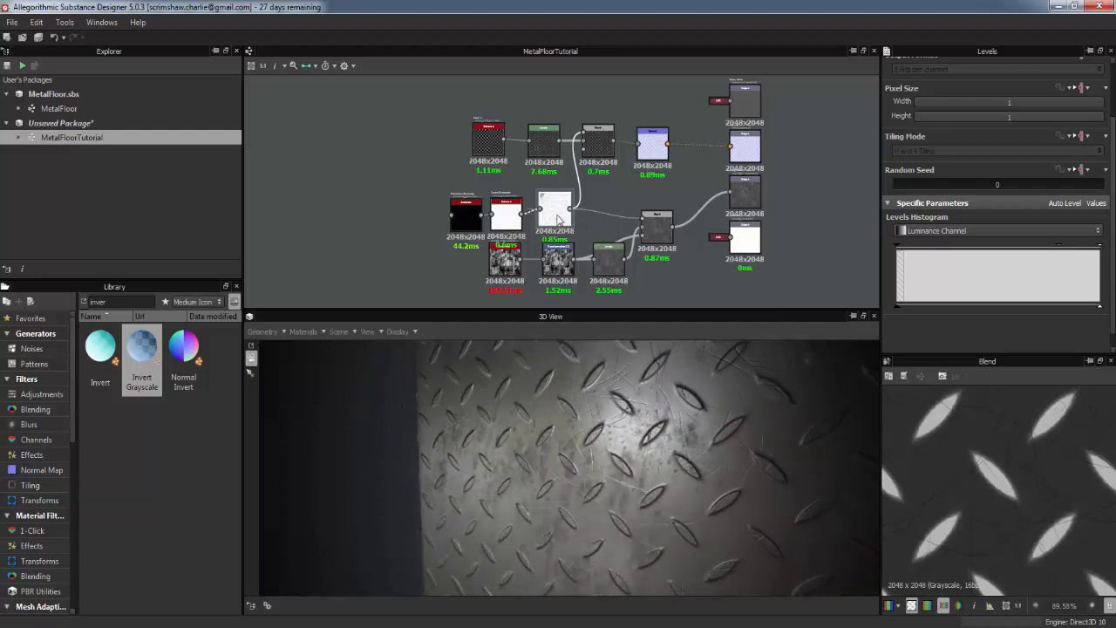
{"action": "left_click_drag", "start_coordinate": [558, 217], "coordinate": [570, 222]}
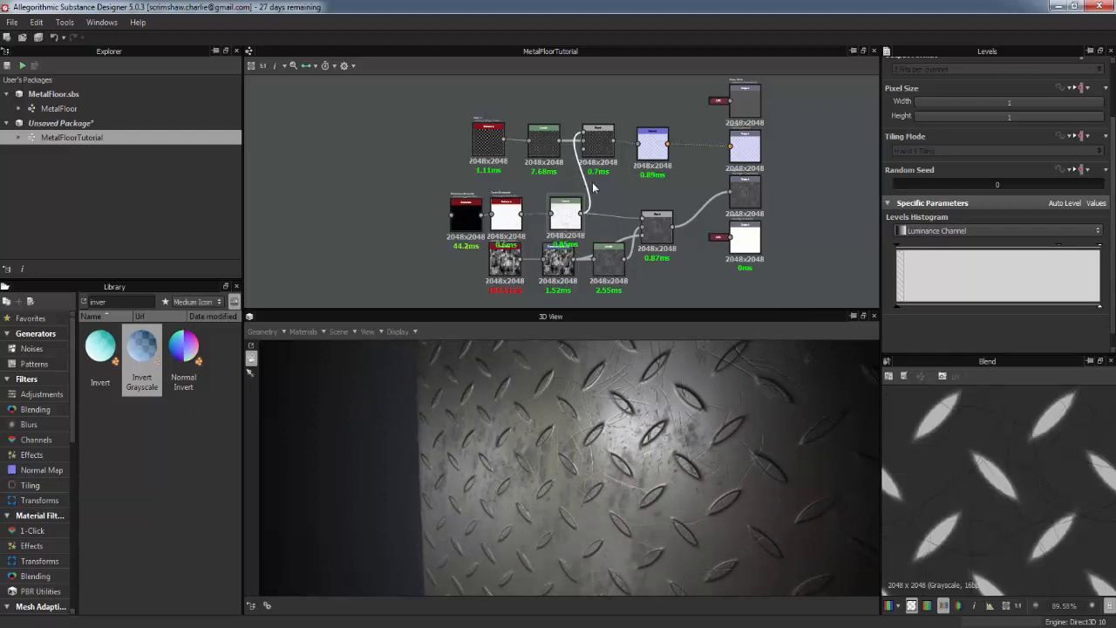
{"action": "left_click_drag", "start_coordinate": [645, 433], "coordinate": [678, 452]}
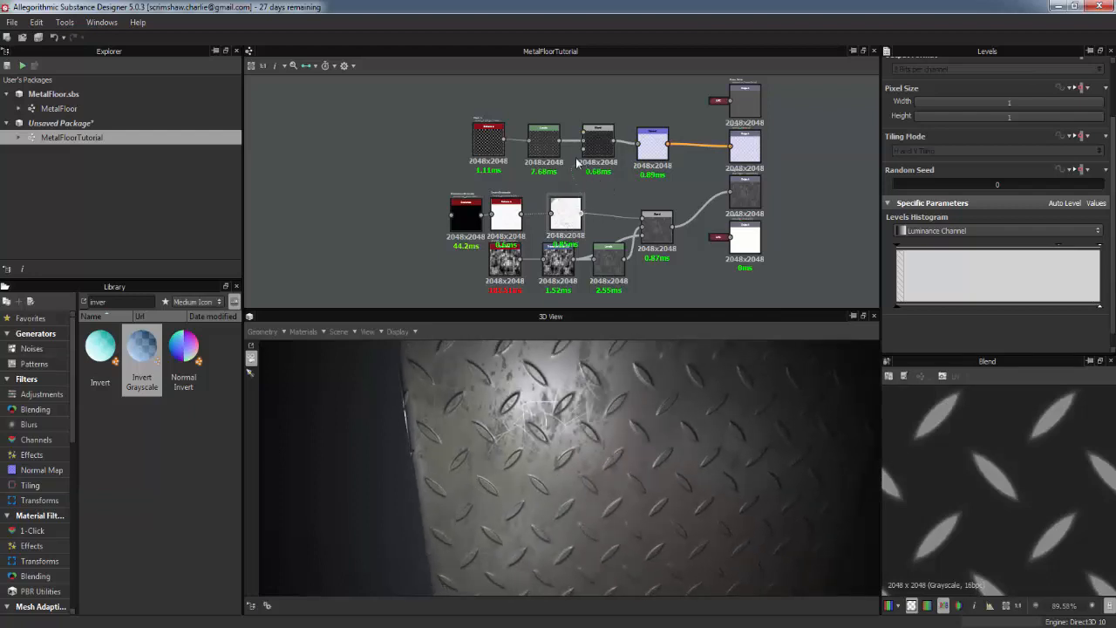
Step: Lower the normal-side Blend's opacity to 0.07, tidy its node spacing, and check the scratch depth on the cube
{"action": "double_click", "coordinate": [597, 138]}
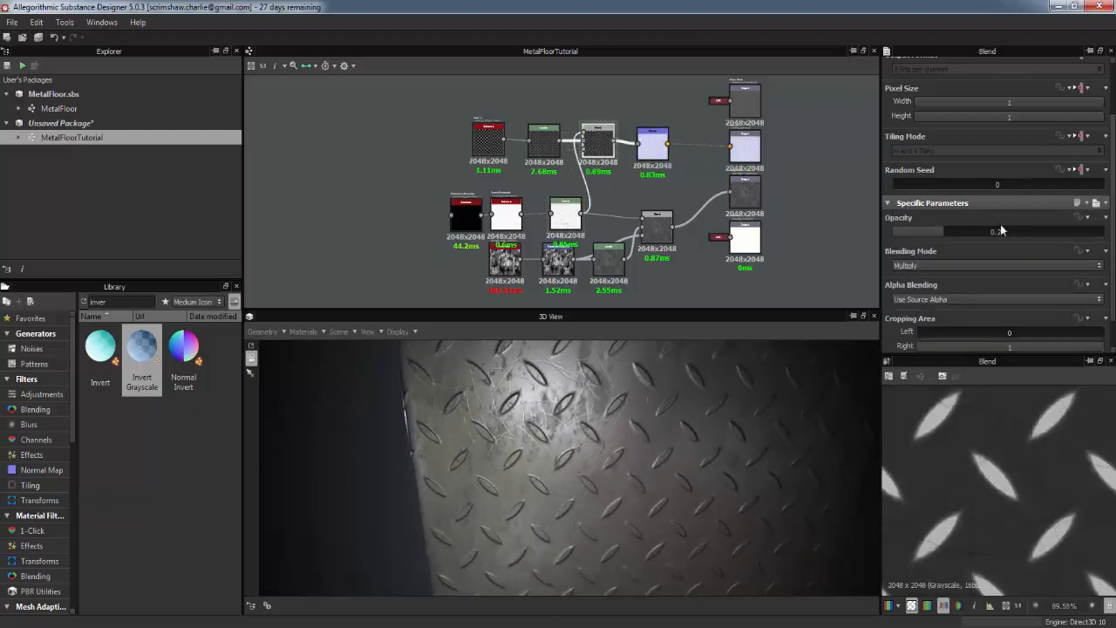
{"action": "left_click_drag", "start_coordinate": [922, 232], "coordinate": [909, 233]}
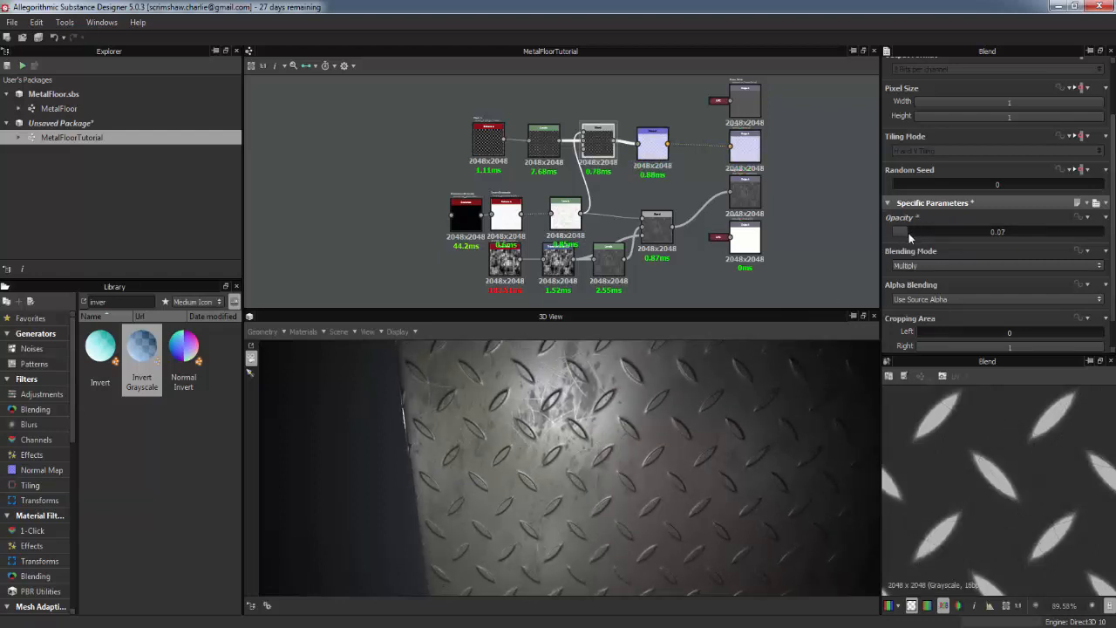
{"action": "left_click_drag", "start_coordinate": [644, 530], "coordinate": [622, 517]}
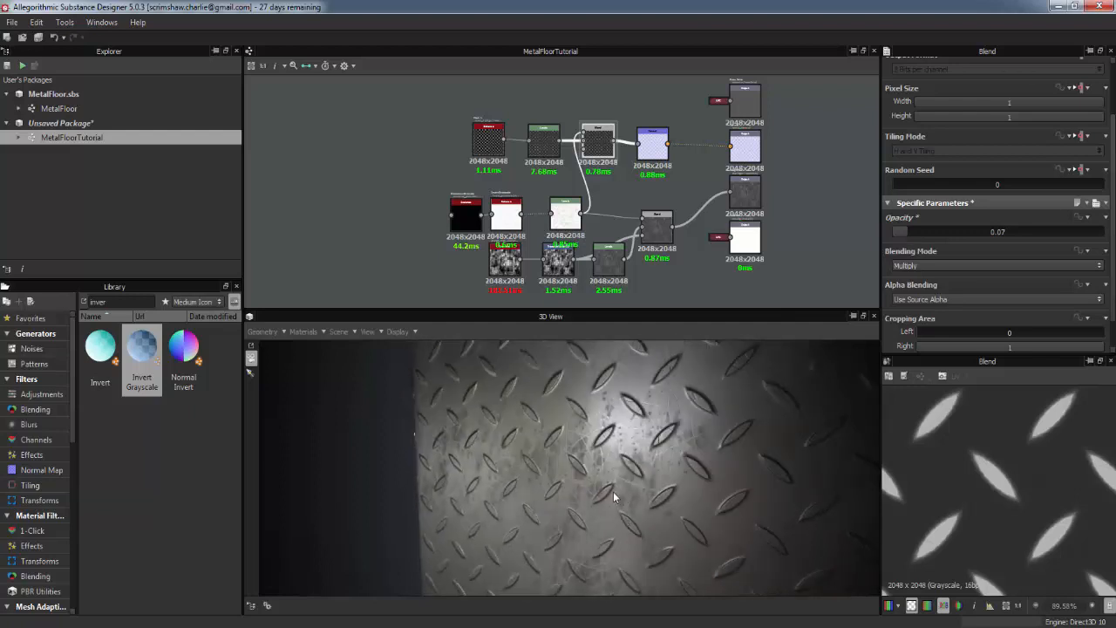
{"action": "mouse_move", "coordinate": [641, 472]}
{"action": "left_mouse_down"}
{"action": "mouse_move", "coordinate": [612, 472]}
{"action": "mouse_move", "coordinate": [632, 472]}
{"action": "left_mouse_up"}
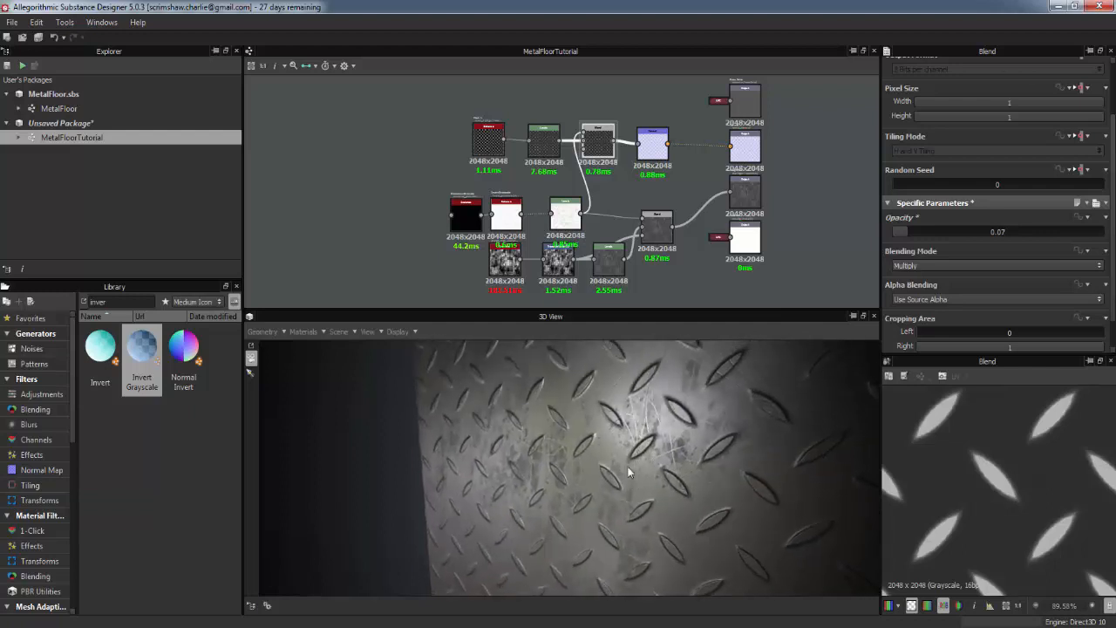
{"action": "left_click_drag", "start_coordinate": [647, 150], "coordinate": [609, 149]}
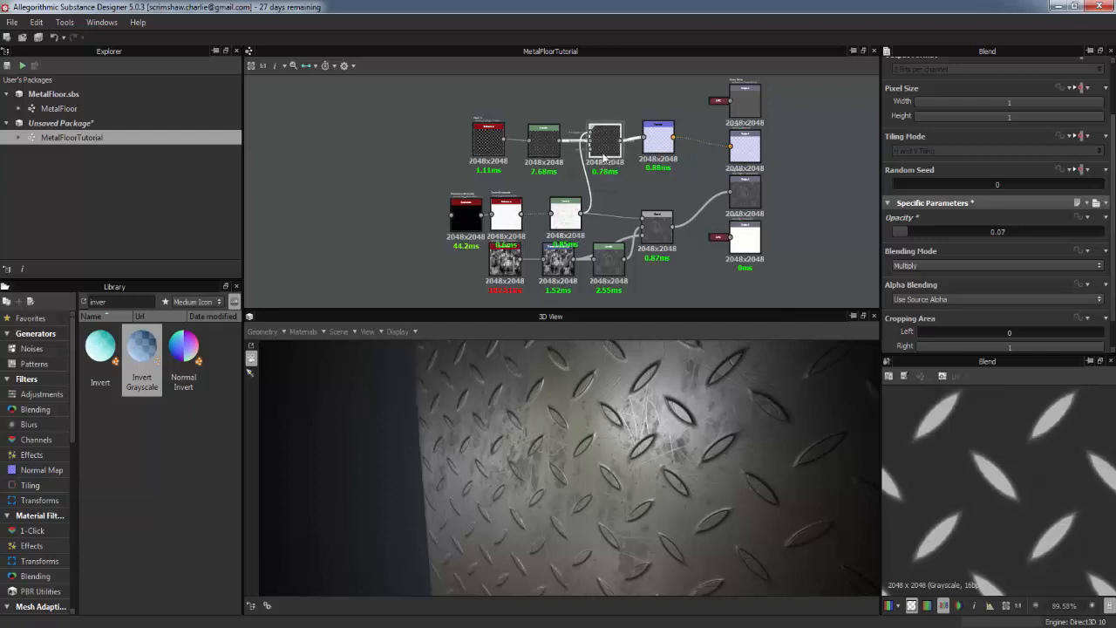
{"action": "left_click_drag", "start_coordinate": [721, 410], "coordinate": [620, 455]}
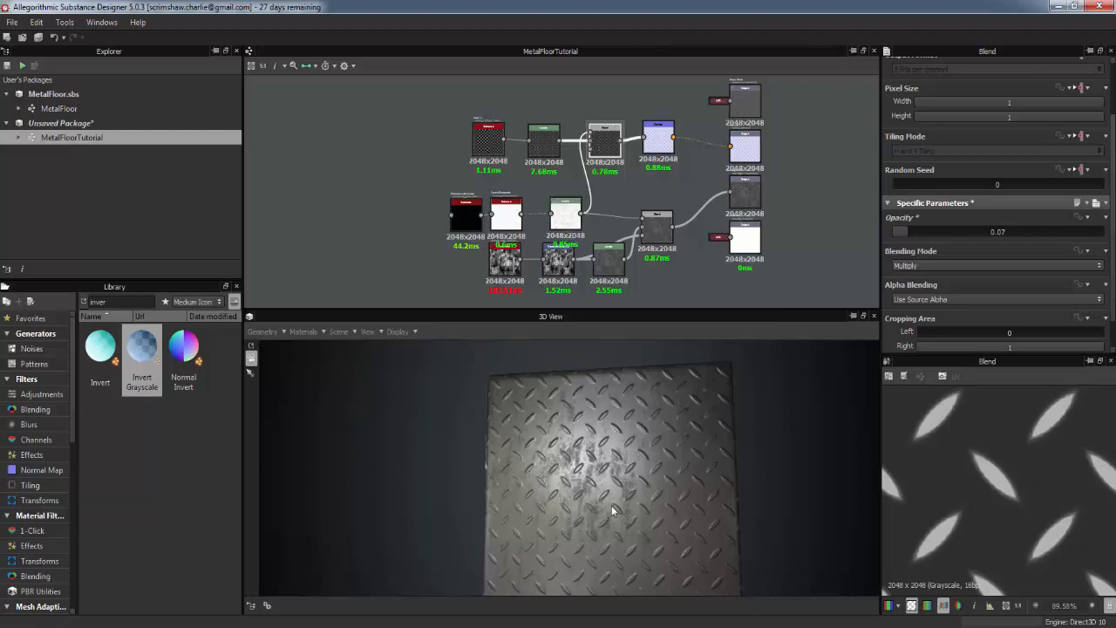
{"action": "left_click_drag", "start_coordinate": [611, 505], "coordinate": [583, 486]}
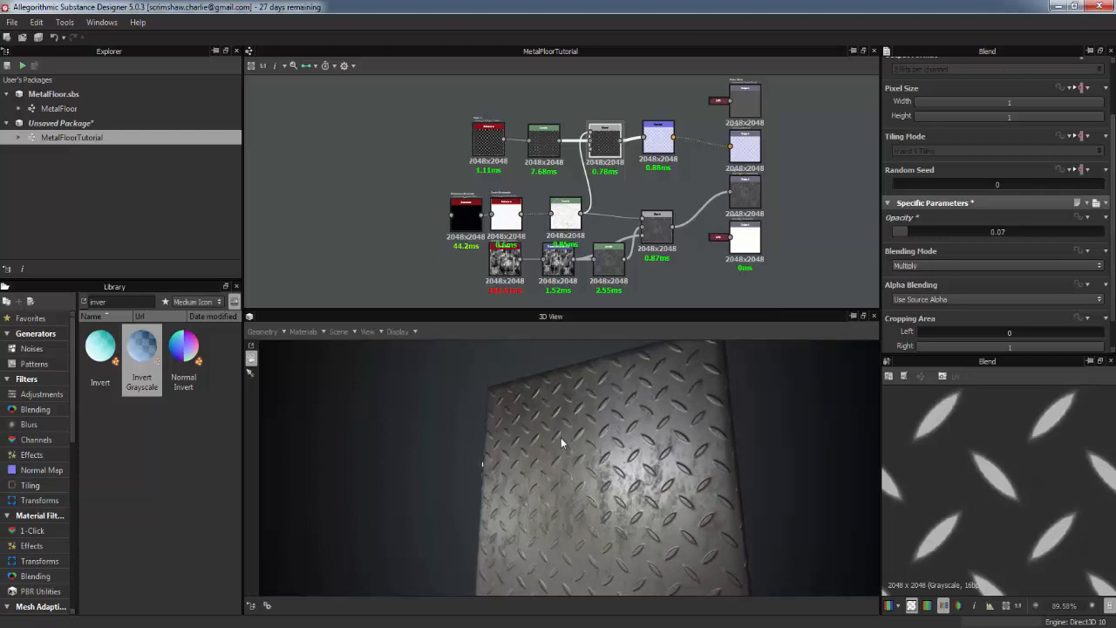
Step: Shift the scratch Levels' input midtone further toward the highlights and check the metal under moving light
{"action": "scroll", "coordinate": [600, 205], "scroll_direction": "up", "scroll_amount": 6}
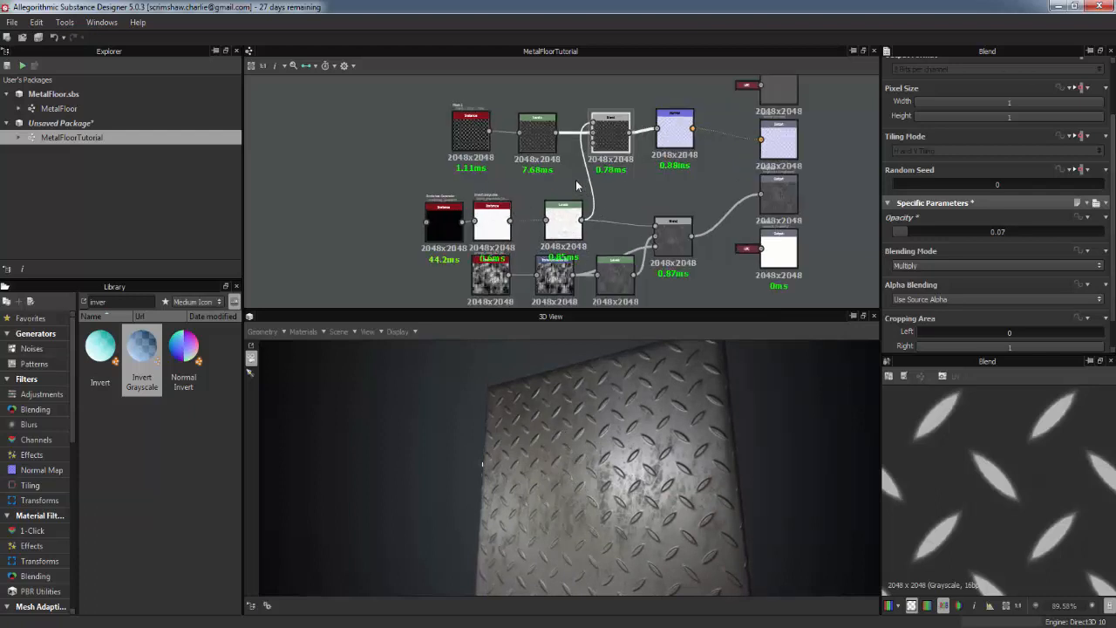
{"action": "left_click", "coordinate": [565, 214]}
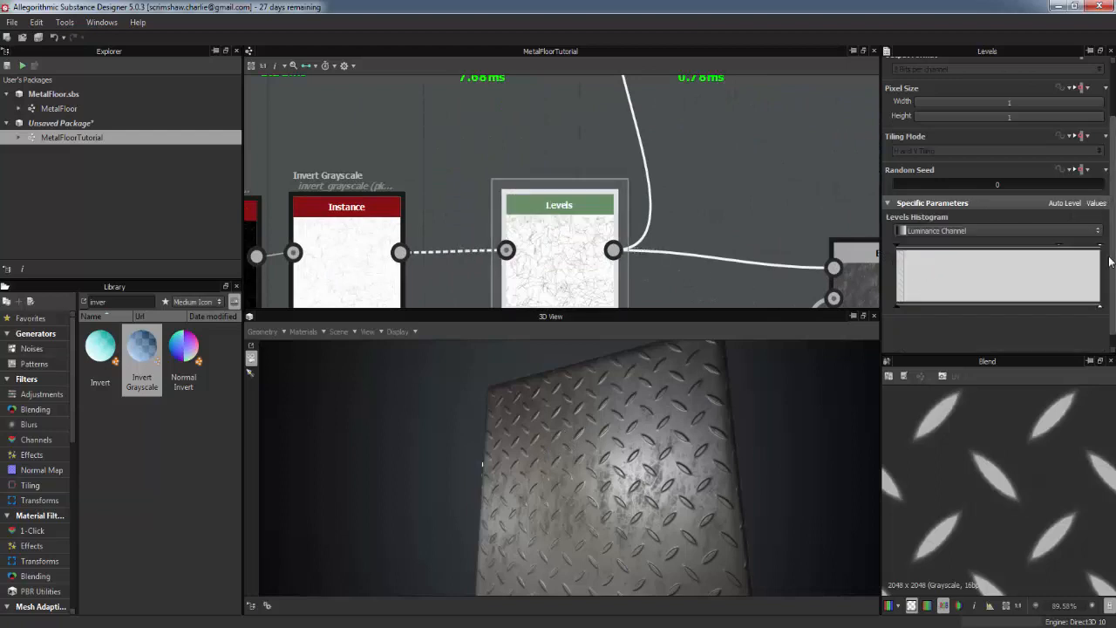
{"action": "left_click_drag", "start_coordinate": [1059, 248], "coordinate": [1081, 254]}
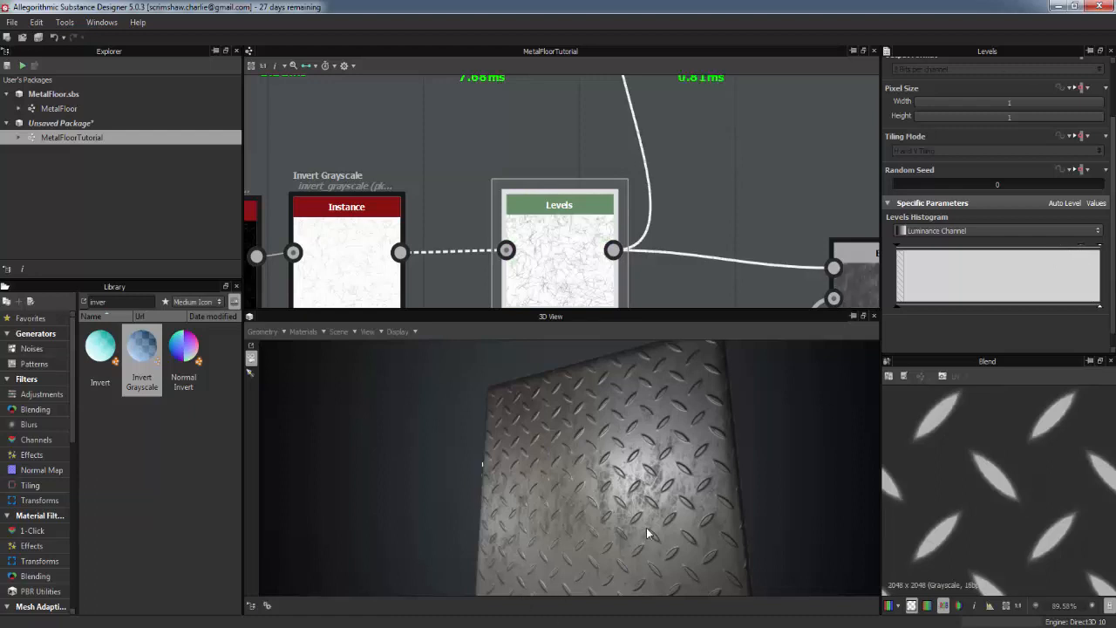
{"action": "mouse_move", "coordinate": [647, 528]}
{"action": "left_mouse_down"}
{"action": "mouse_move", "coordinate": [654, 544]}
{"action": "mouse_move", "coordinate": [665, 522]}
{"action": "left_mouse_up"}
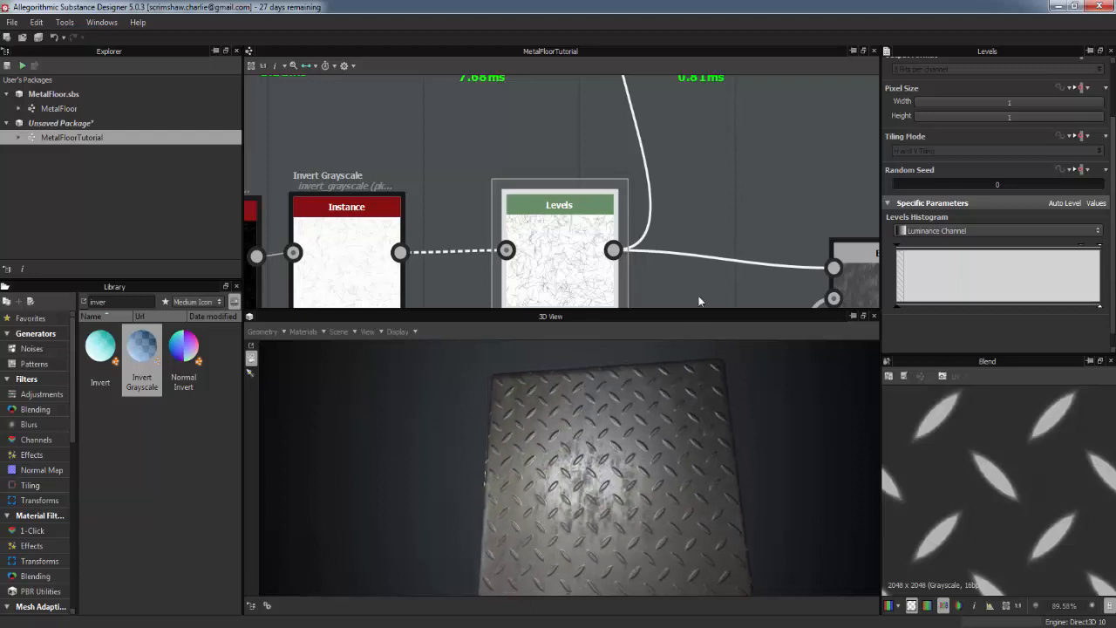
Step: Preview the roughness Blend's output and inspect its dark scratches up close, comparing them with the lit metal cube
{"action": "middle_click_drag", "start_coordinate": [699, 301], "coordinate": [602, 277]}
{"action": "left_click", "coordinate": [782, 257]}
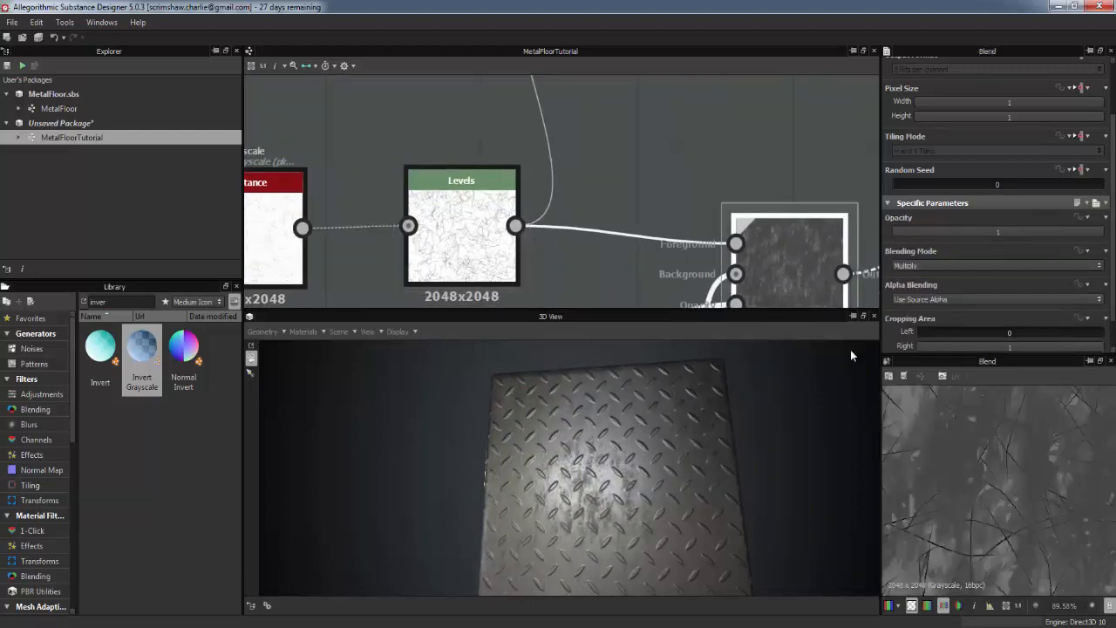
{"action": "scroll", "coordinate": [1041, 472], "scroll_direction": "down", "scroll_amount": 8}
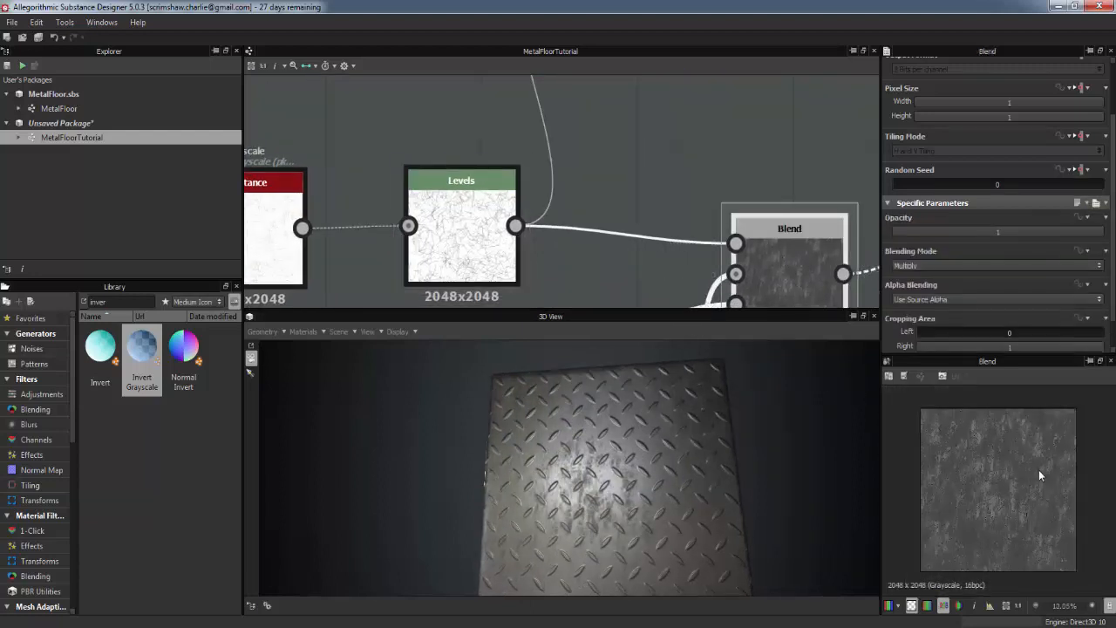
{"action": "scroll", "coordinate": [1038, 473], "scroll_direction": "up", "scroll_amount": 7}
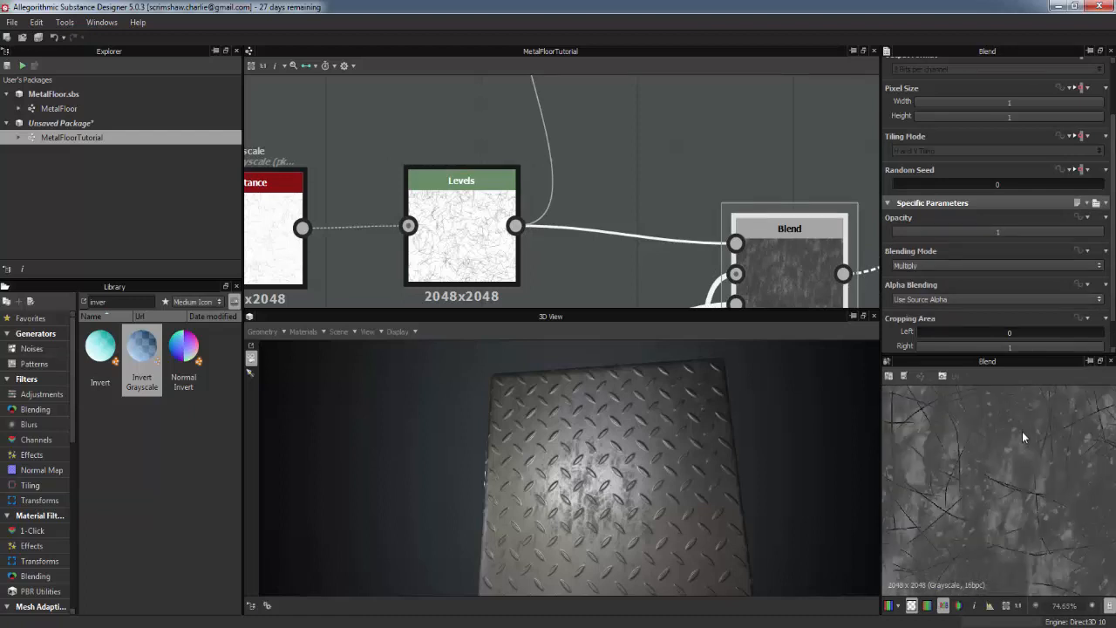
{"action": "middle_click_drag", "start_coordinate": [950, 438], "coordinate": [1042, 509]}
{"action": "middle_click_drag", "start_coordinate": [964, 462], "coordinate": [982, 469]}
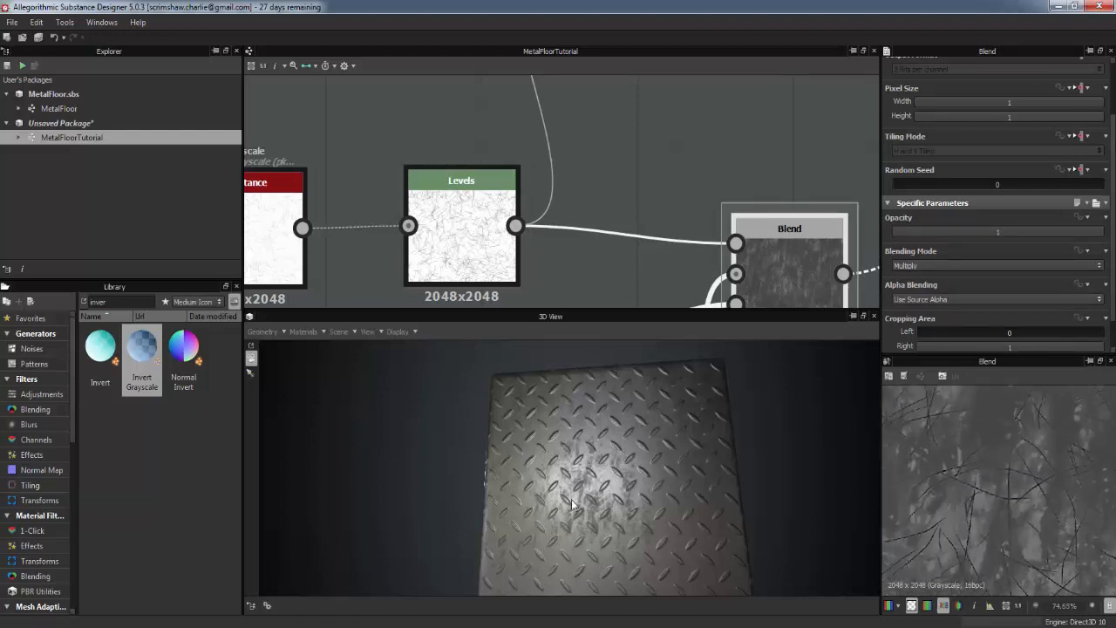
{"action": "mouse_move", "coordinate": [573, 502]}
{"action": "left_mouse_down"}
{"action": "mouse_move", "coordinate": [575, 526]}
{"action": "mouse_move", "coordinate": [548, 513]}
{"action": "mouse_move", "coordinate": [562, 482]}
{"action": "mouse_move", "coordinate": [541, 486]}
{"action": "mouse_move", "coordinate": [547, 532]}
{"action": "mouse_move", "coordinate": [588, 512]}
{"action": "mouse_move", "coordinate": [574, 499]}
{"action": "left_mouse_up"}
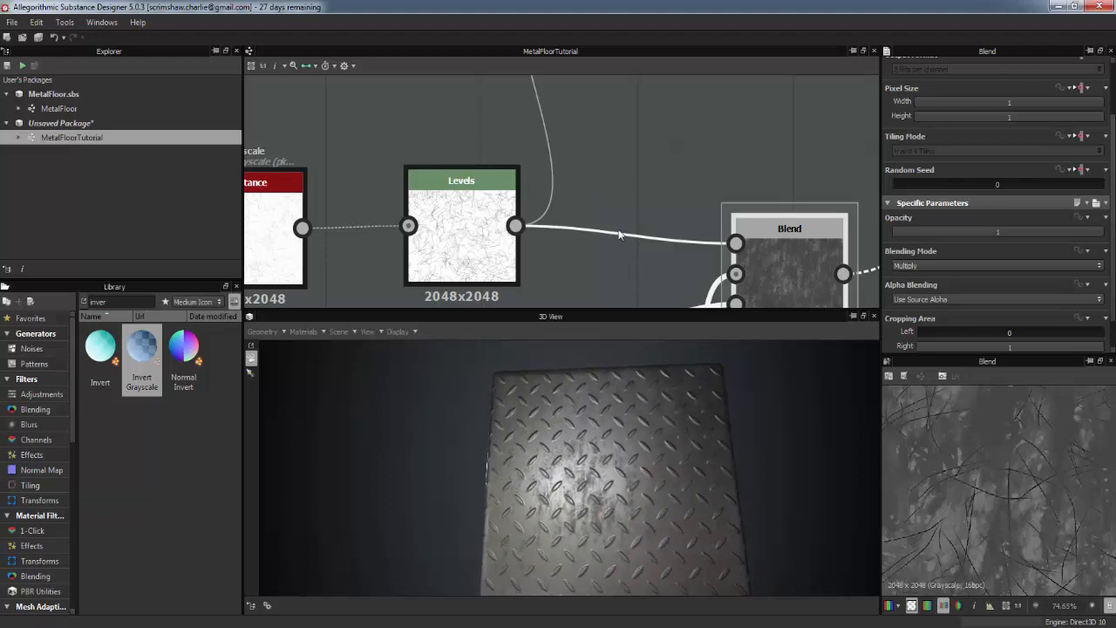
Step: Move the three-node grunge chain further below the scratch nodes and remove its links to the roughness Blend
{"action": "scroll", "coordinate": [620, 234], "scroll_direction": "down", "scroll_amount": 5}
{"action": "middle_click_drag", "start_coordinate": [539, 194], "coordinate": [602, 265]}
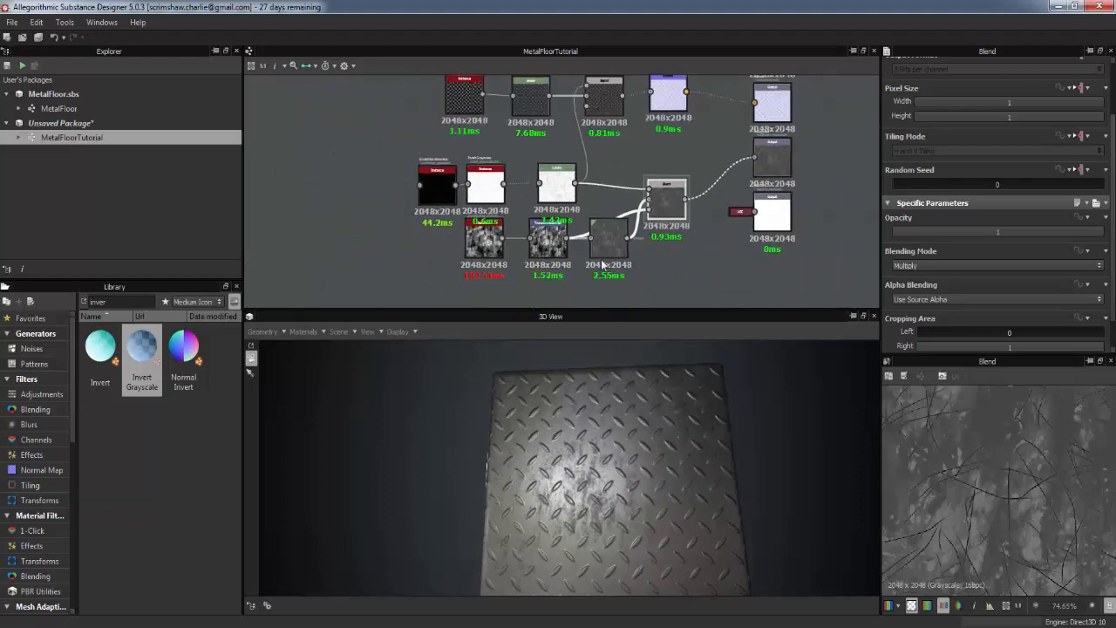
{"action": "left_click_drag", "start_coordinate": [615, 288], "coordinate": [480, 246]}
{"action": "left_click_drag", "start_coordinate": [556, 258], "coordinate": [593, 275]}
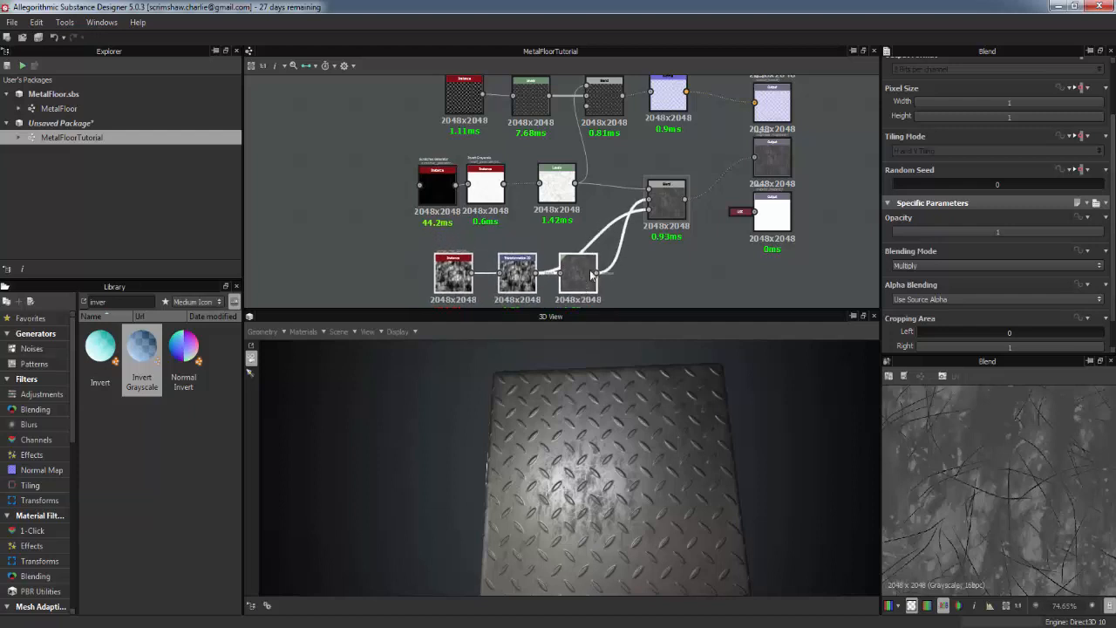
{"action": "middle_click_drag", "start_coordinate": [580, 260], "coordinate": [655, 196]}
{"action": "left_click_drag", "start_coordinate": [643, 223], "coordinate": [622, 259]}
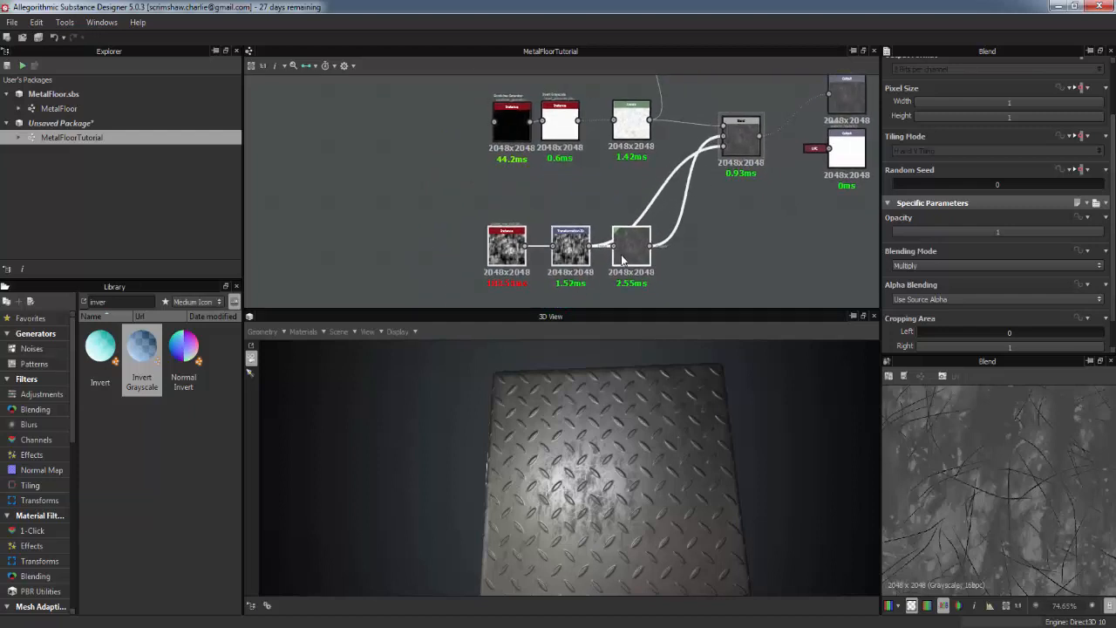
{"action": "mouse_move", "coordinate": [722, 222]}
{"action": "left_mouse_down"}
{"action": "mouse_move", "coordinate": [617, 186]}
{"action": "mouse_move", "coordinate": [740, 217]}
{"action": "left_mouse_up"}
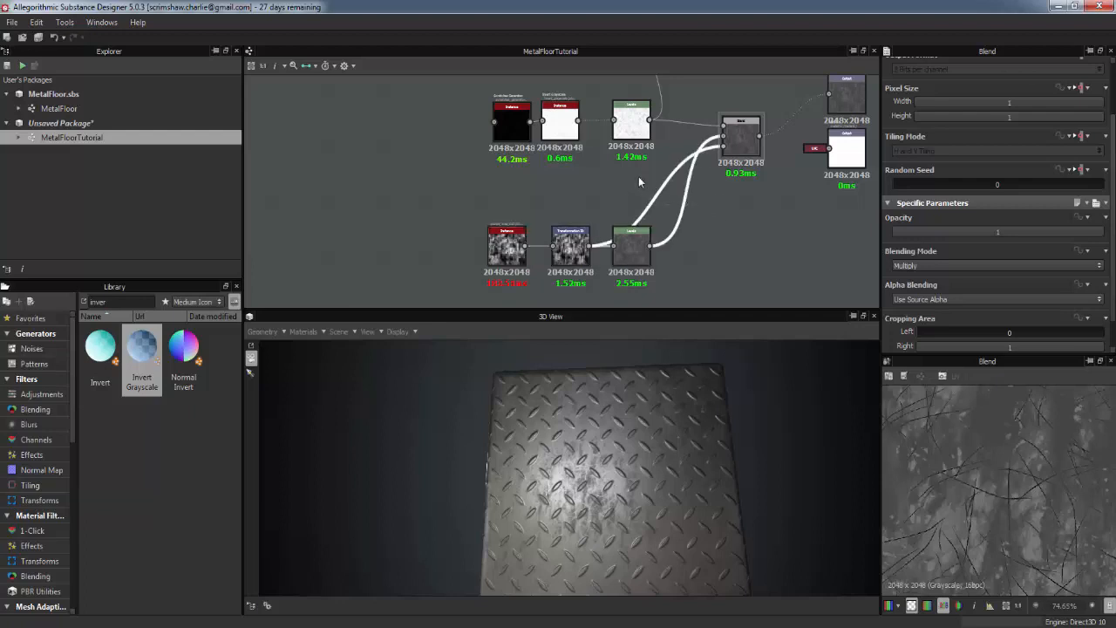
{"action": "key", "text": "Delete"}
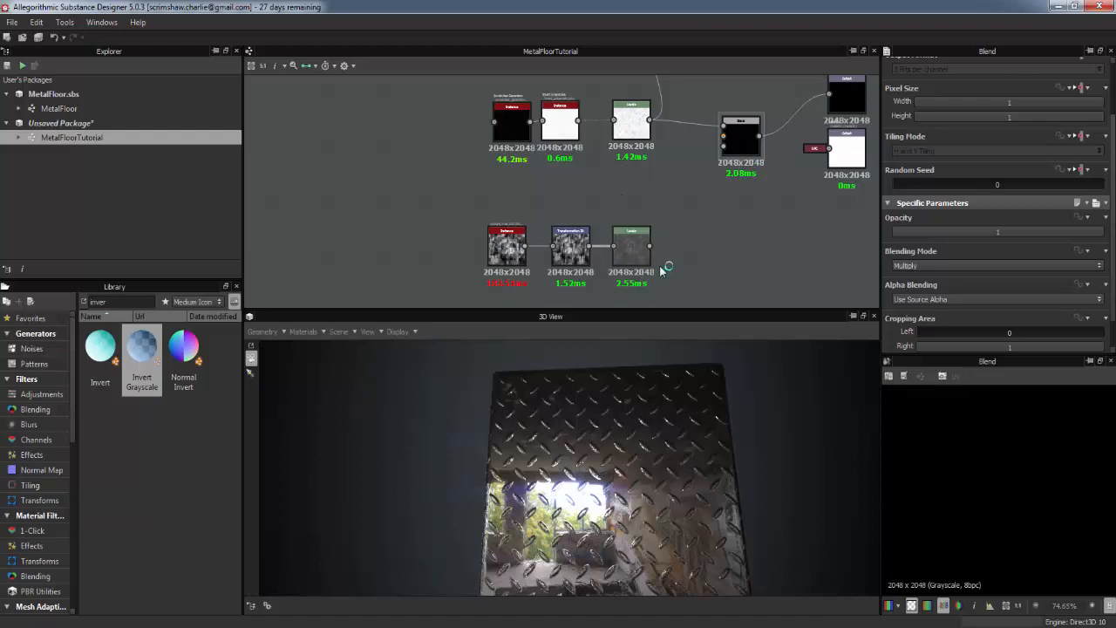
Step: Duplicate the grunge map, Transformation 2D and Levels nodes together as a second chain
{"action": "left_click_drag", "start_coordinate": [661, 271], "coordinate": [398, 255]}
{"action": "right_click", "coordinate": [495, 243]}
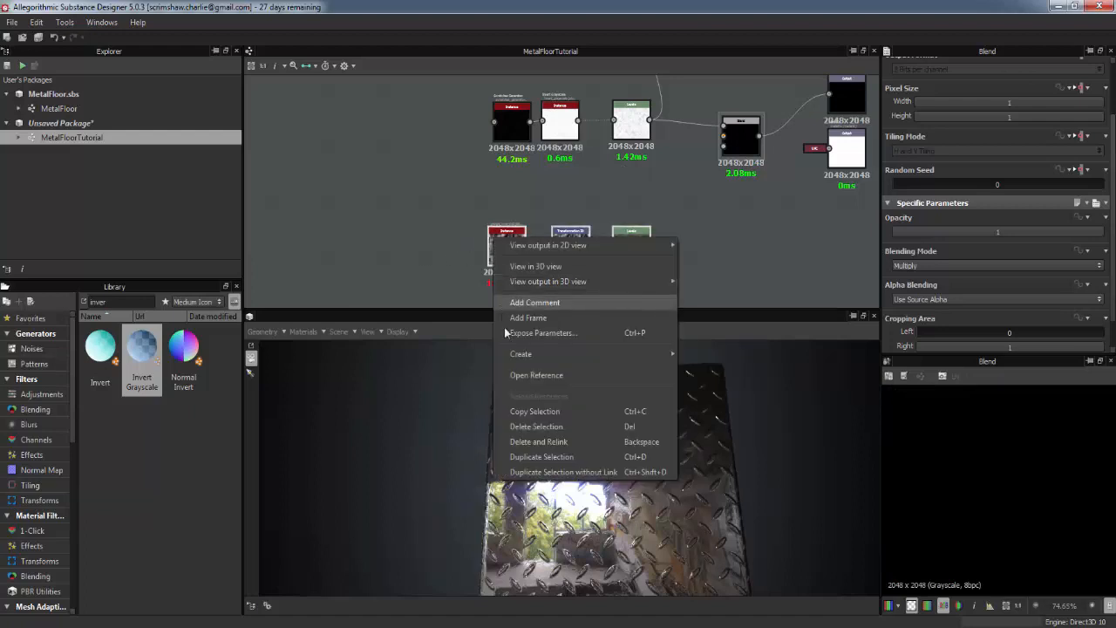
{"action": "left_click", "coordinate": [541, 456]}
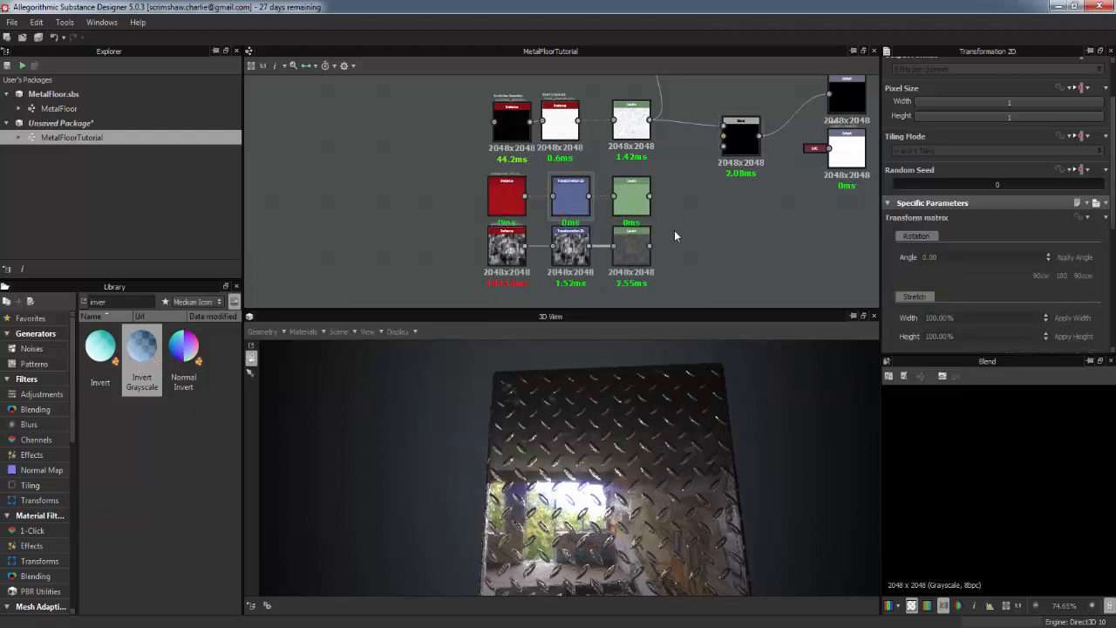
Step: Add a Blend node with the duplicated Levels as Foreground and original Levels as Background, and feed it into the roughness Blend's Background
{"action": "right_click", "coordinate": [626, 210]}
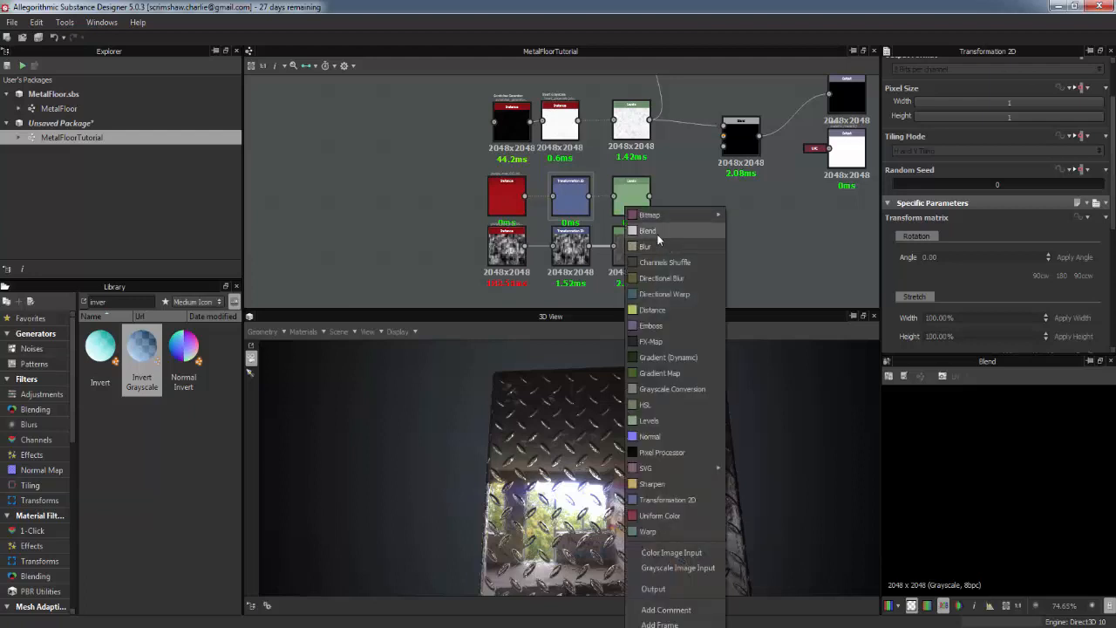
{"action": "left_click", "coordinate": [650, 231]}
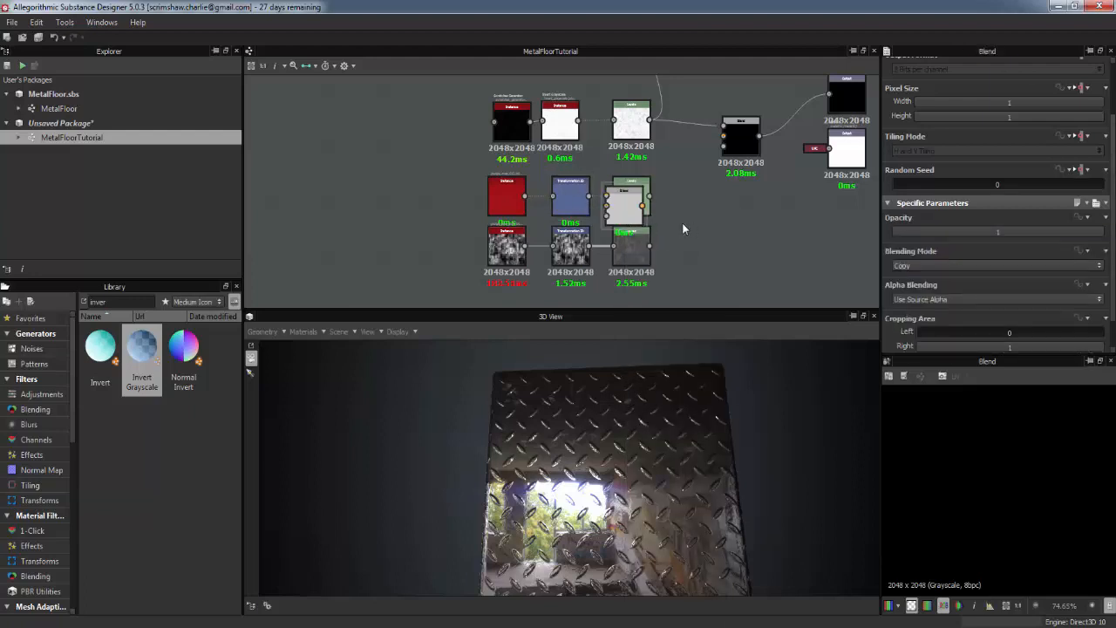
{"action": "left_click_drag", "start_coordinate": [631, 219], "coordinate": [700, 223]}
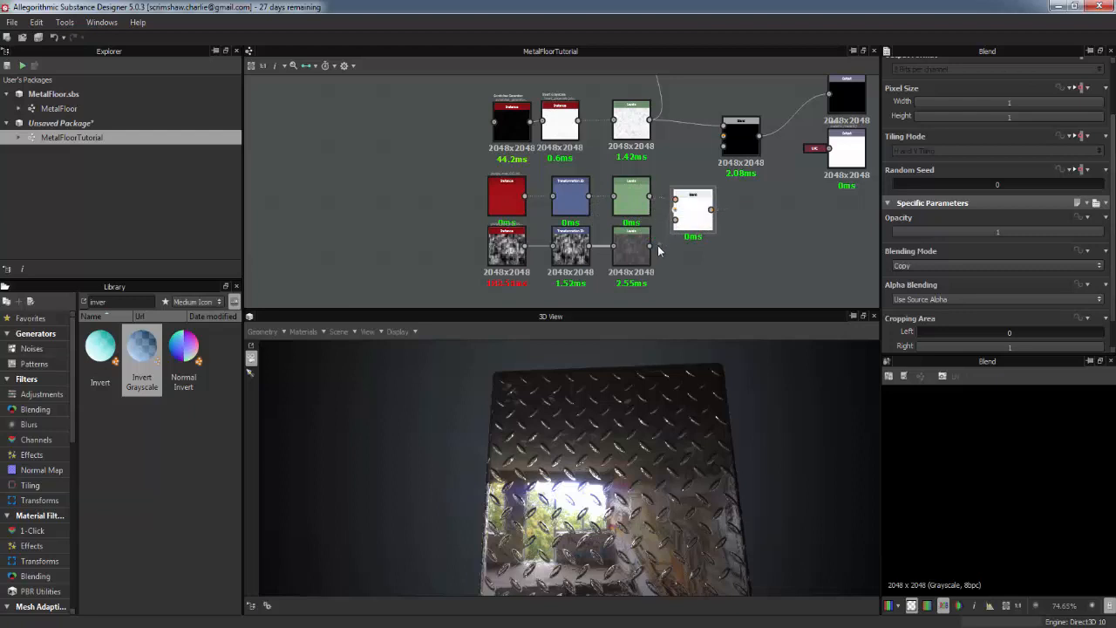
{"action": "left_click_drag", "start_coordinate": [650, 245], "coordinate": [676, 209]}
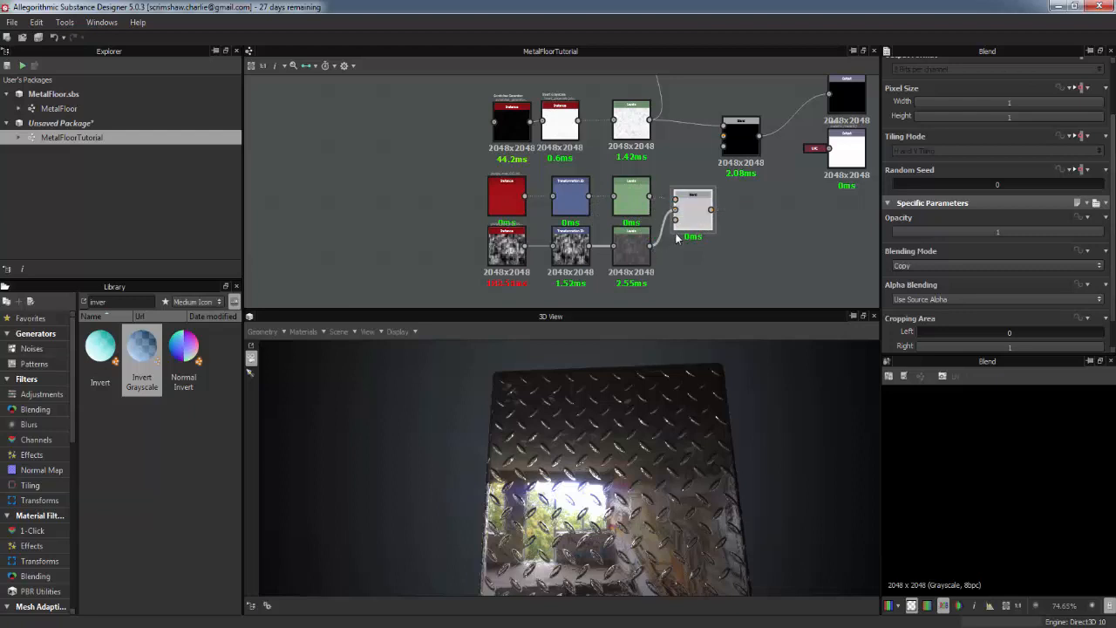
{"action": "left_click_drag", "start_coordinate": [721, 140], "coordinate": [723, 137]}
{"action": "left_click", "coordinate": [735, 140]}
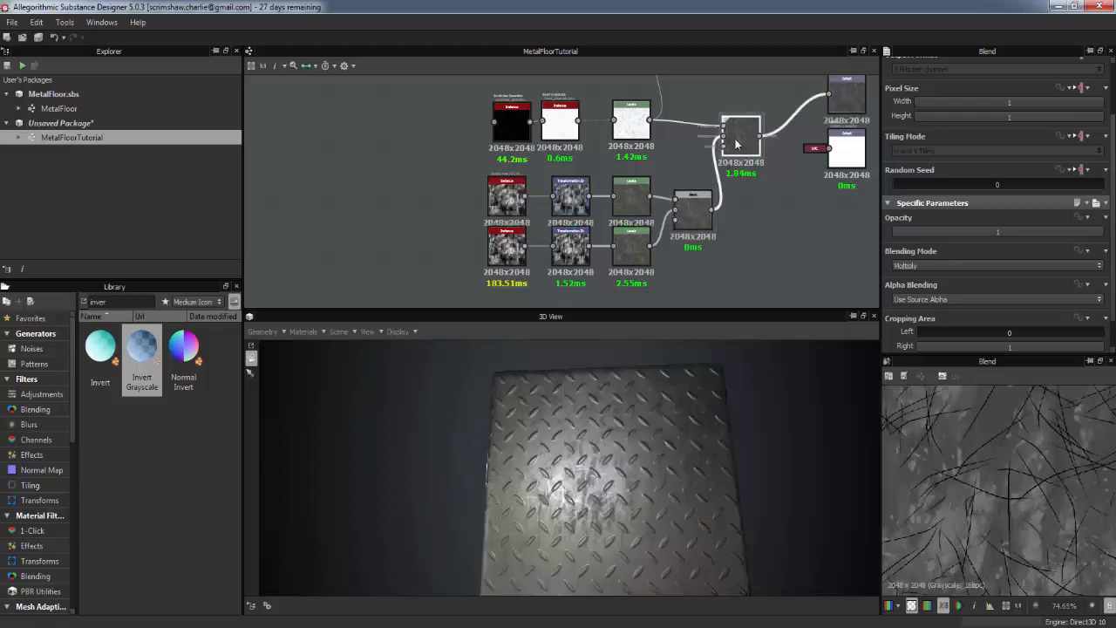
{"action": "left_click_drag", "start_coordinate": [687, 217], "coordinate": [678, 220]}
Step: Set the duplicated grunge map's Random Seed to 3 and shift its Levels' input midtone slightly toward the shadows, checking the cube
{"action": "left_click", "coordinate": [496, 208]}
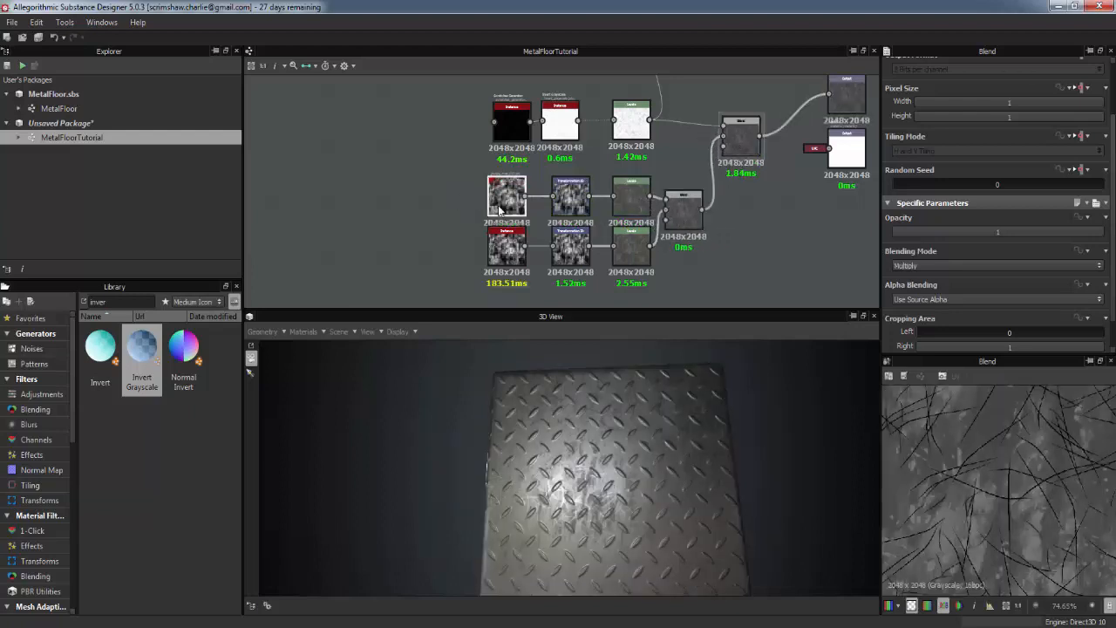
{"action": "left_click_drag", "start_coordinate": [973, 187], "coordinate": [946, 182]}
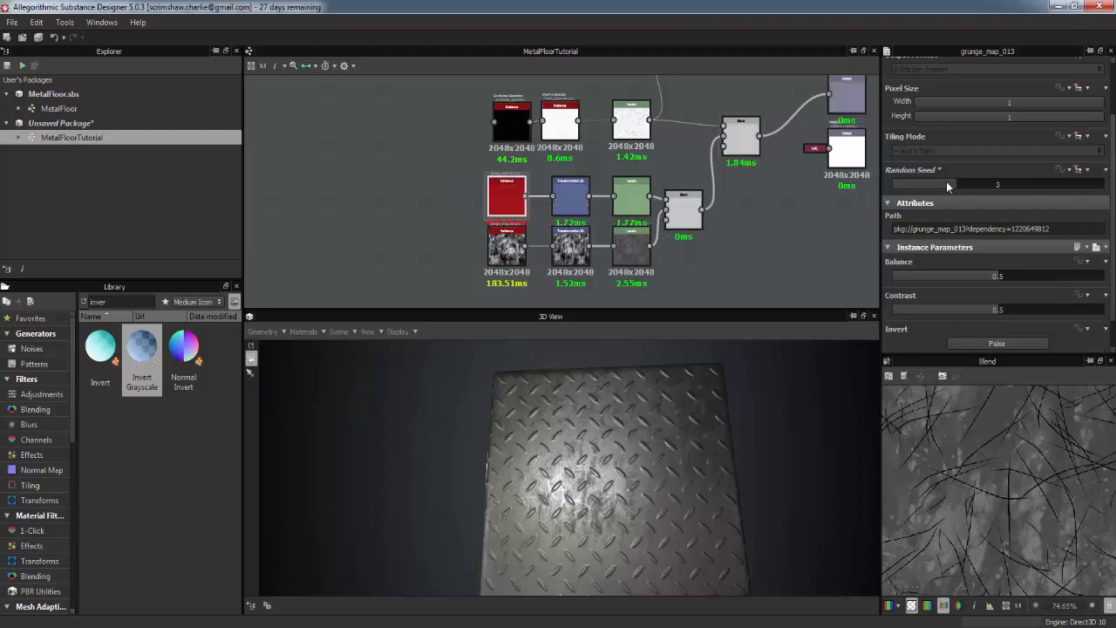
{"action": "left_click", "coordinate": [632, 197]}
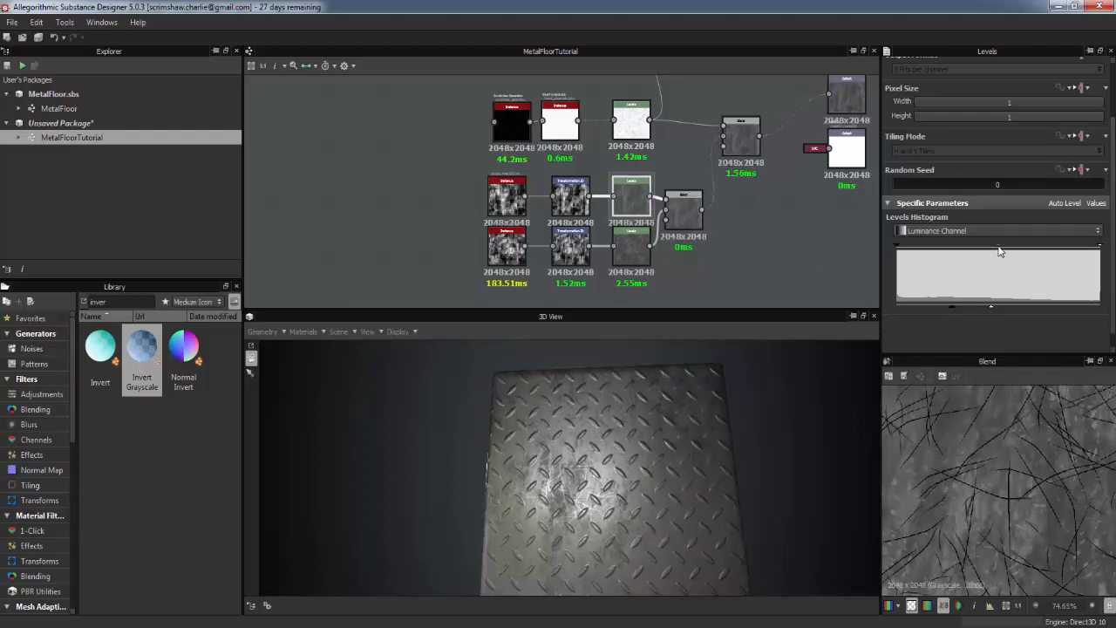
{"action": "left_click_drag", "start_coordinate": [999, 249], "coordinate": [993, 252]}
{"action": "left_click_drag", "start_coordinate": [806, 383], "coordinate": [784, 411]}
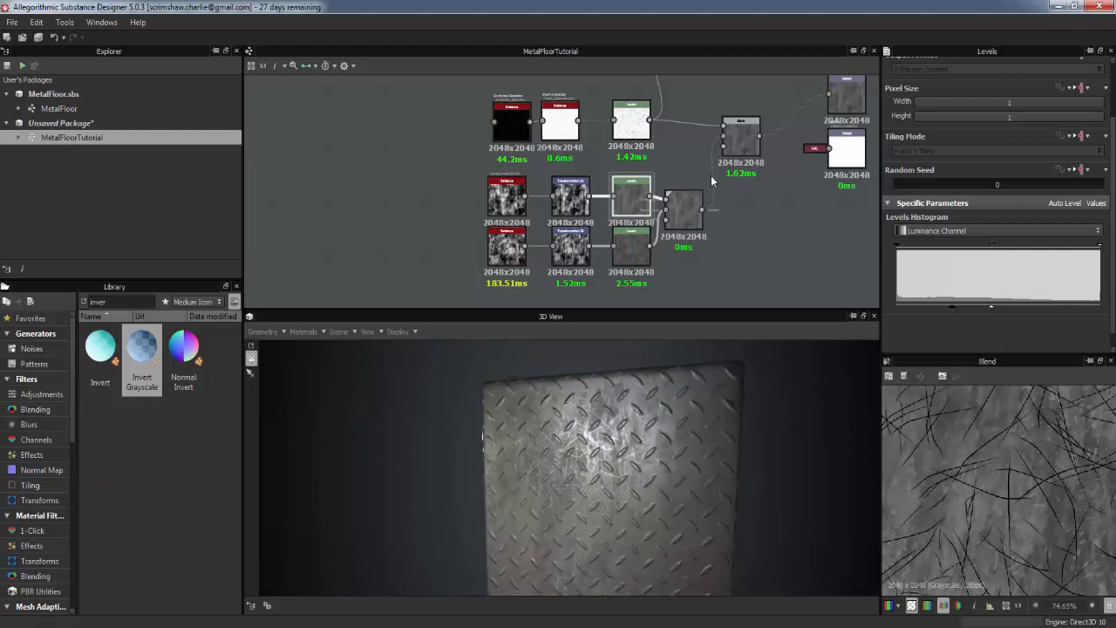
Step: Preview the whole output of the new grunge Blend and try the Multiply and Screen blending modes on it
{"action": "left_click", "coordinate": [731, 138]}
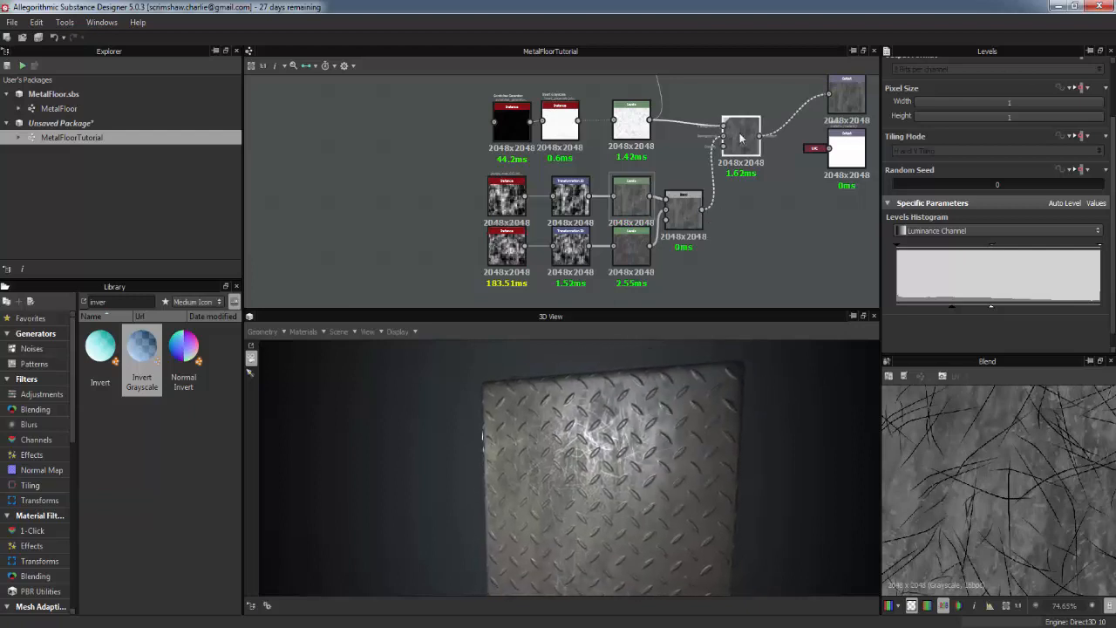
{"action": "left_click", "coordinate": [693, 217]}
{"action": "key", "text": "f"}
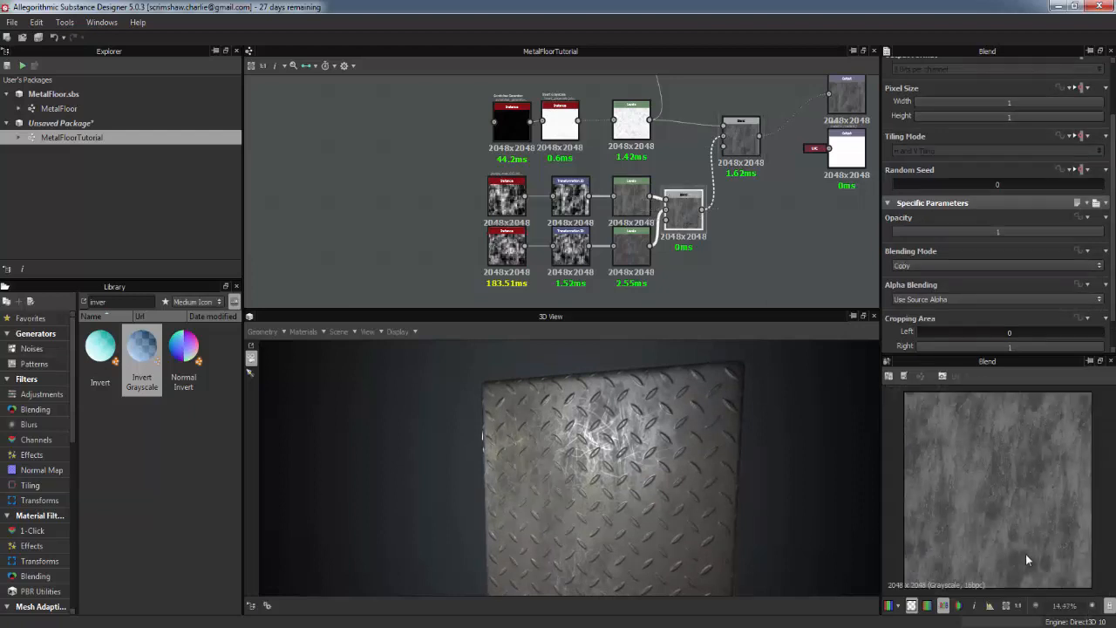
{"action": "left_click", "coordinate": [930, 263]}
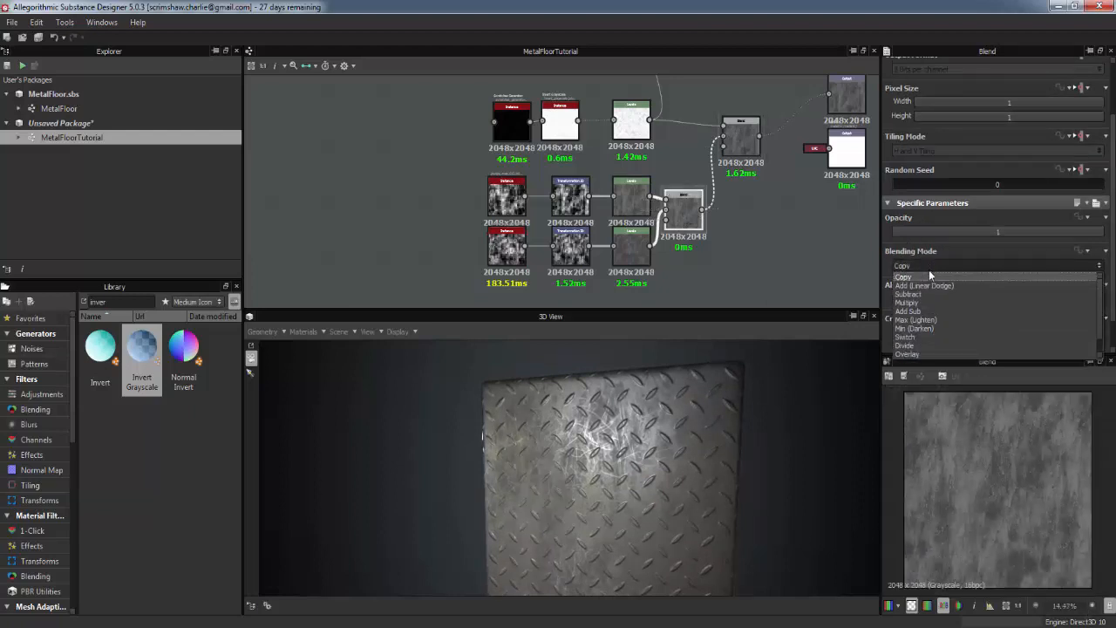
{"action": "left_click", "coordinate": [920, 299]}
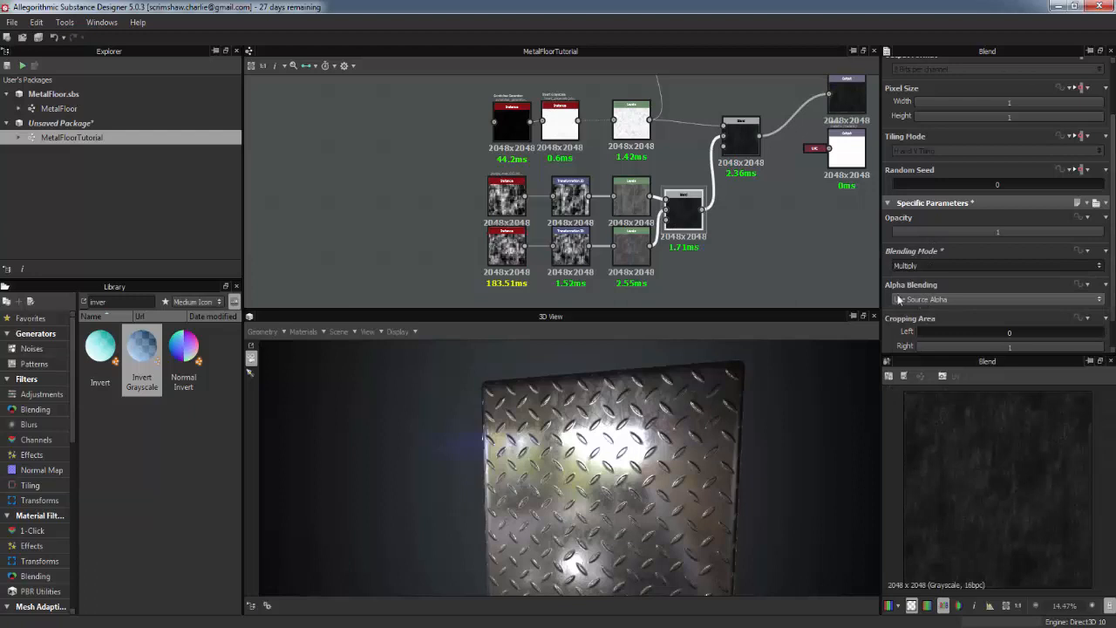
{"action": "left_click", "coordinate": [956, 264]}
{"action": "left_click", "coordinate": [911, 345]}
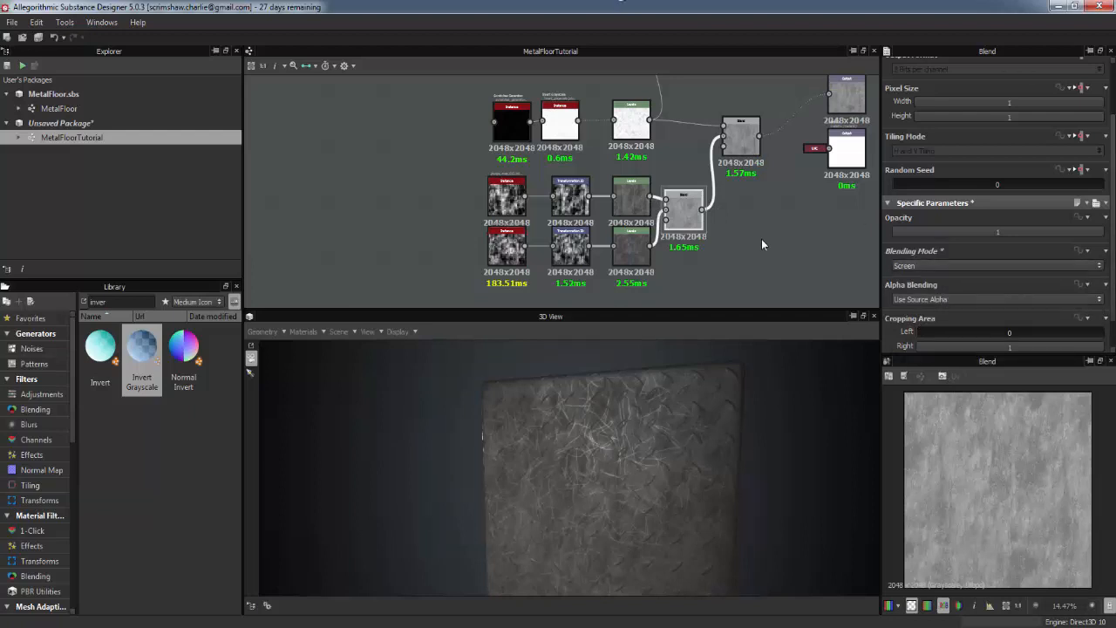
Step: Set the grunge Blend to Overlay with an opacity of 0.53 and check the metal on the cube
{"action": "left_click", "coordinate": [919, 265]}
{"action": "left_click", "coordinate": [936, 336]}
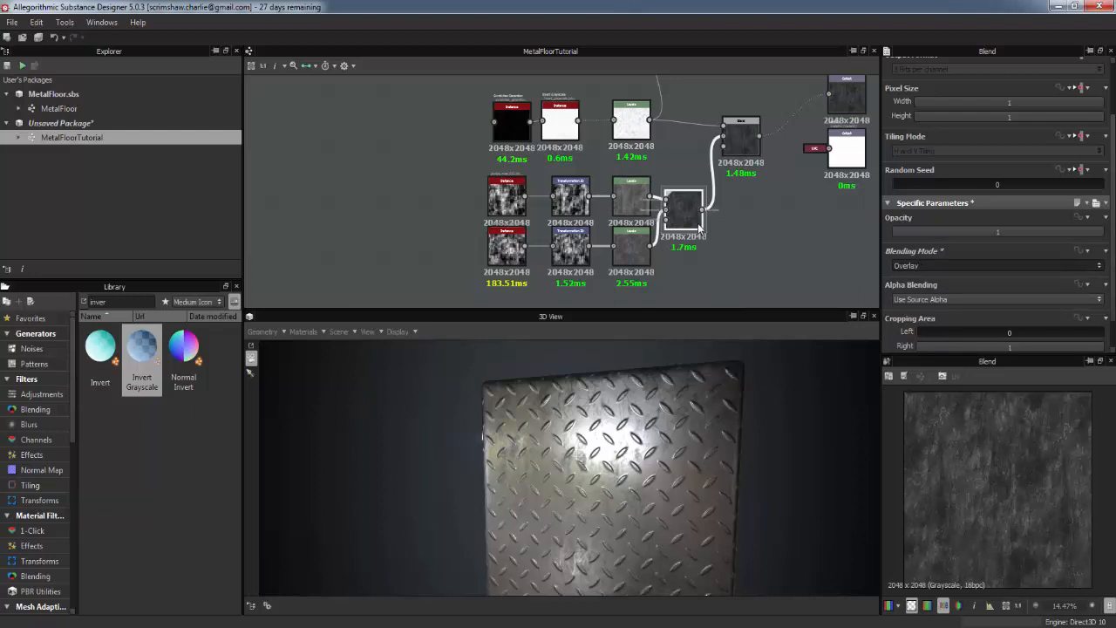
{"action": "left_click_drag", "start_coordinate": [728, 392], "coordinate": [759, 387]}
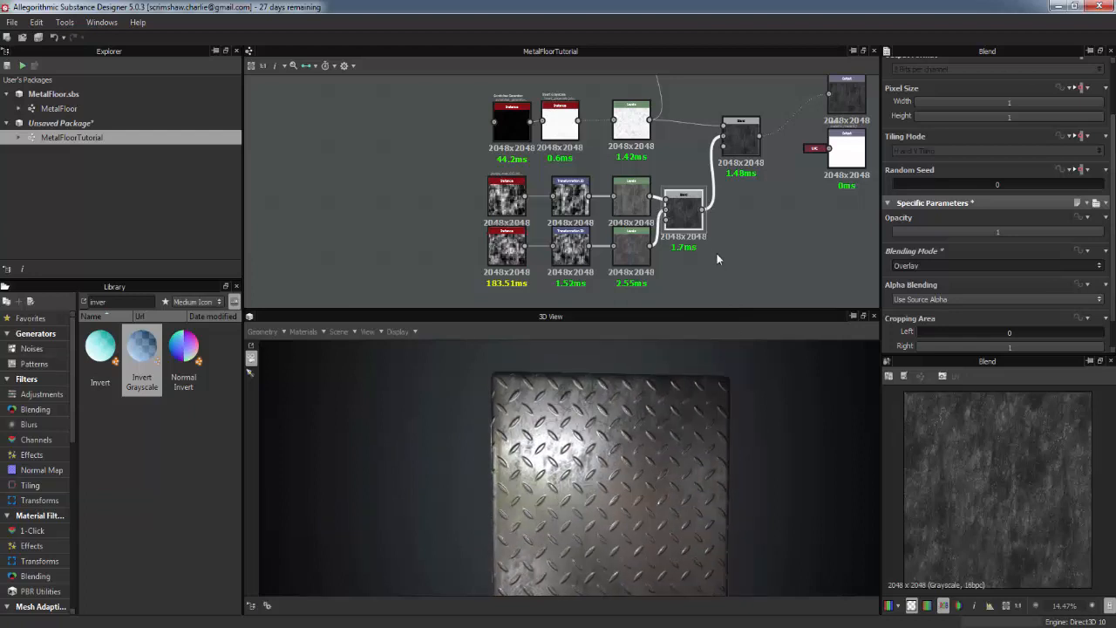
{"action": "left_click", "coordinate": [1005, 232]}
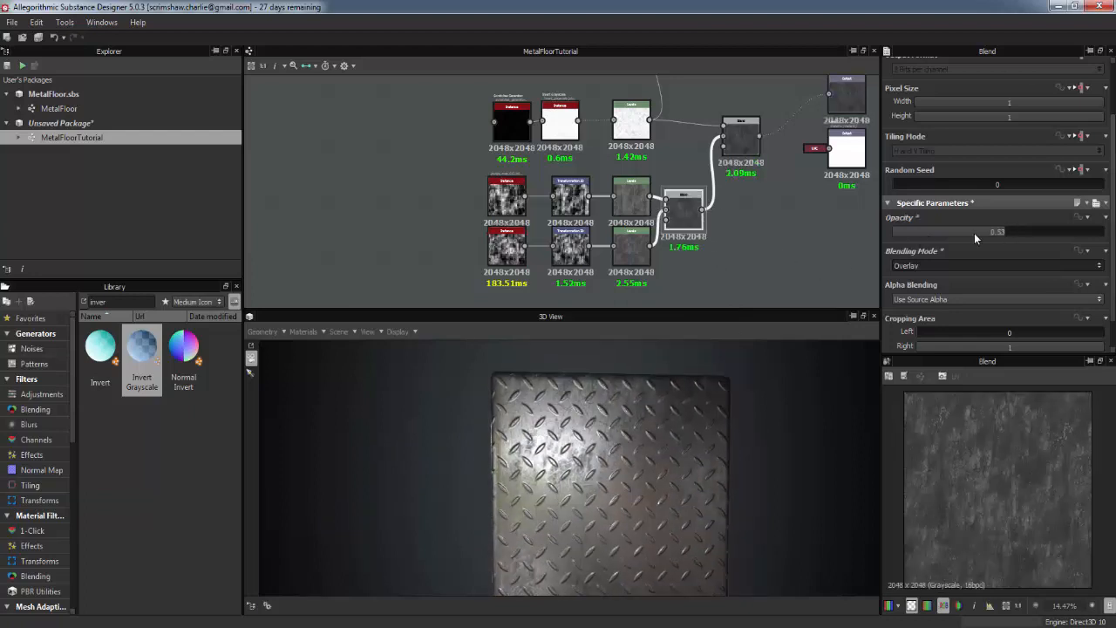
{"action": "left_click_drag", "start_coordinate": [850, 483], "coordinate": [686, 469]}
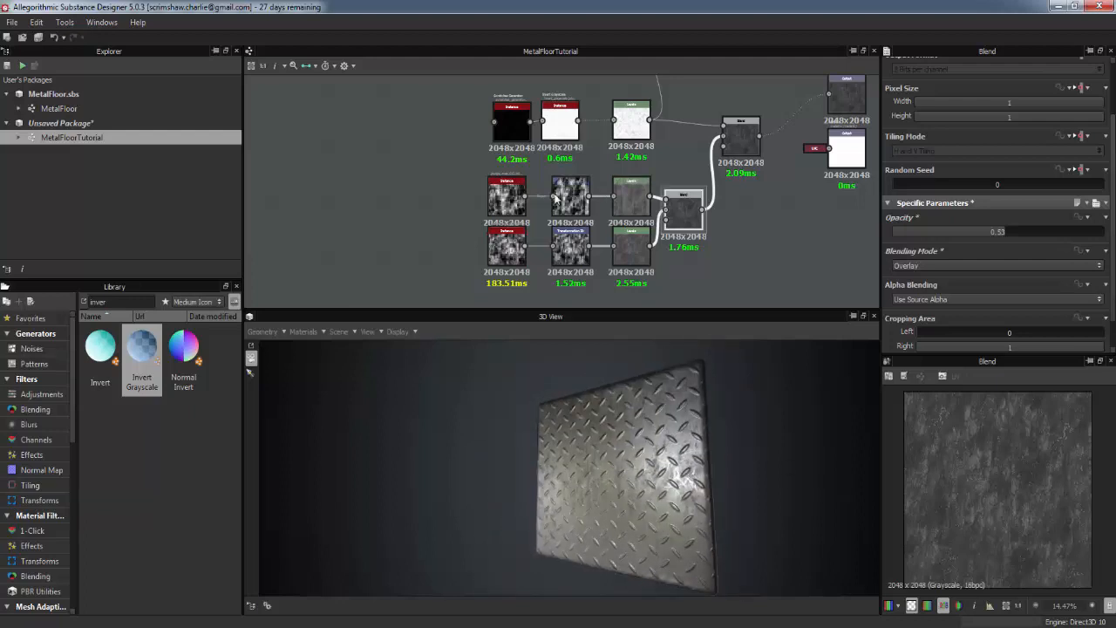
Step: Delete the duplicated grunge map and search the library's Generators for "grunge"
{"action": "left_click_drag", "start_coordinate": [516, 206], "coordinate": [509, 206]}
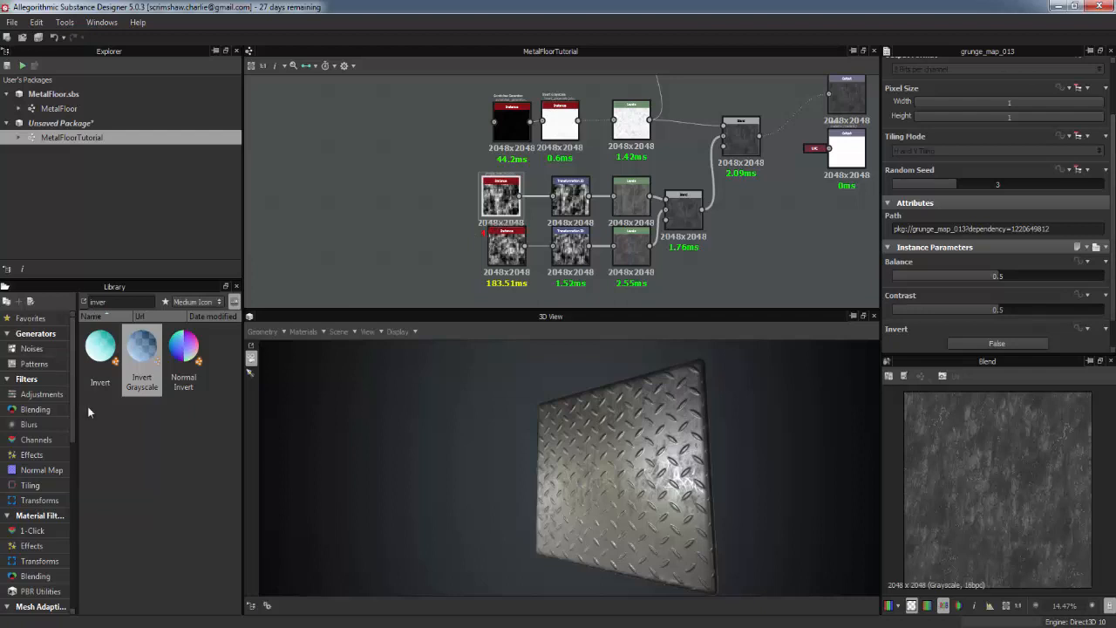
{"action": "key", "text": "Delete"}
{"action": "left_click", "coordinate": [42, 335]}
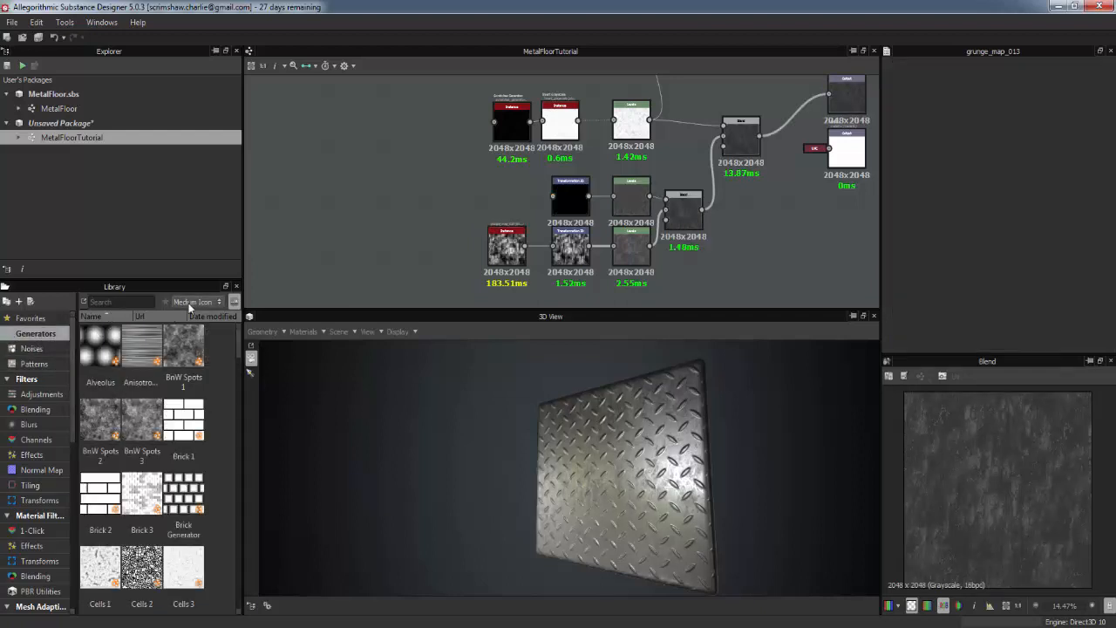
{"action": "type", "text": "frunge"}
{"action": "key", "text": "BackSpace"}
{"action": "key", "text": "BackSpace"}
{"action": "key", "text": "BackSpace"}
{"action": "key", "text": "BackSpace"}
{"action": "key", "text": "BackSpace"}
{"action": "key", "text": "BackSpace"}
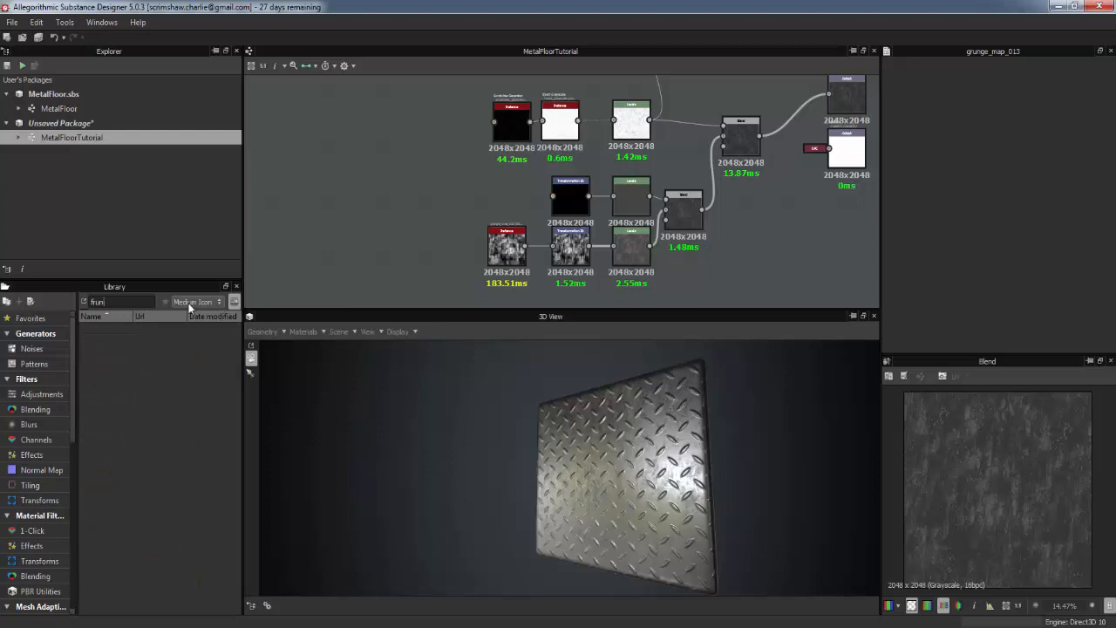
{"action": "type", "text": "grunge"}
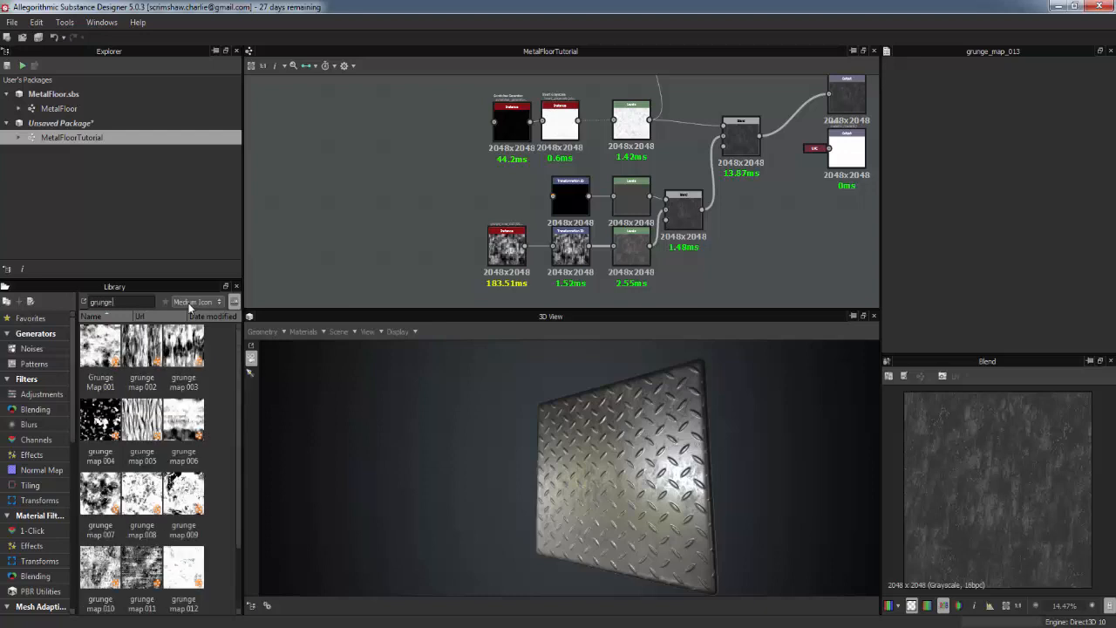
Step: Add grunge map 004 as the upper Transformation 2D's input and inspect the roughness variation on the cube
{"action": "left_click_drag", "start_coordinate": [100, 420], "coordinate": [553, 197]}
{"action": "left_click_drag", "start_coordinate": [611, 466], "coordinate": [637, 469]}
{"action": "scroll", "coordinate": [623, 475], "scroll_direction": "up", "scroll_amount": 5}
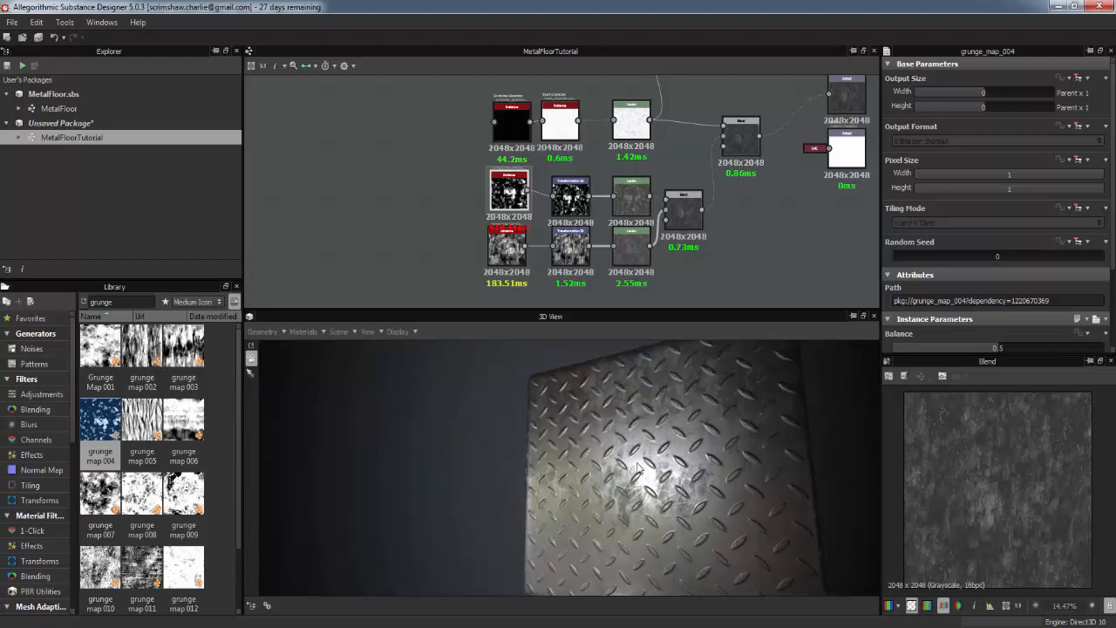
Step: Preview the grunge map 004 Levels and adjust its input shadows and midtones to refine the blotches
{"action": "left_click", "coordinate": [685, 208]}
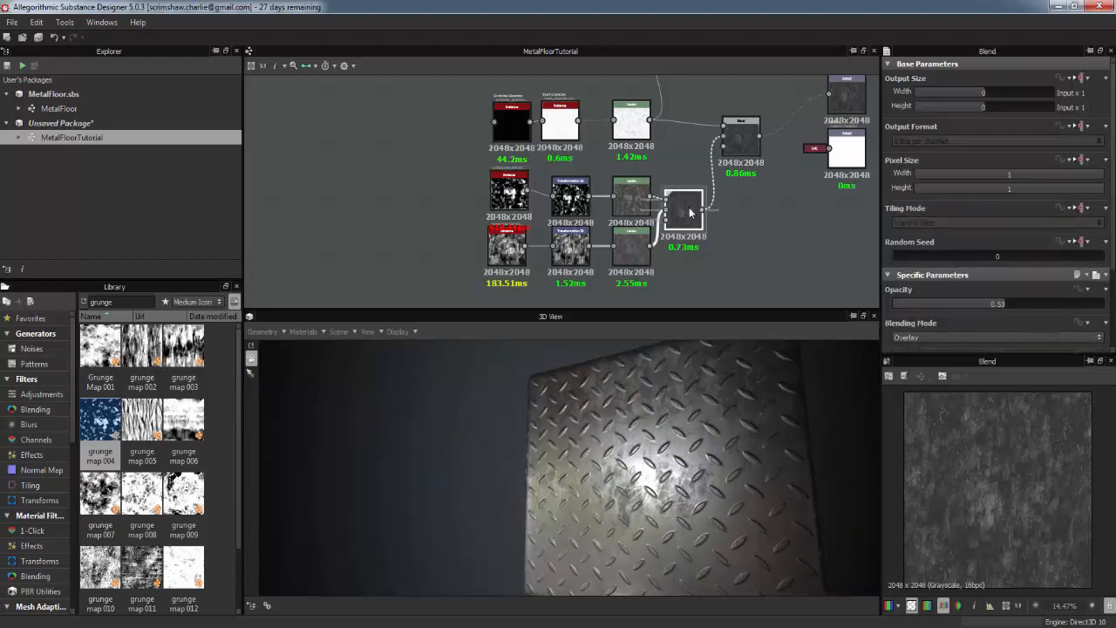
{"action": "left_click", "coordinate": [627, 206]}
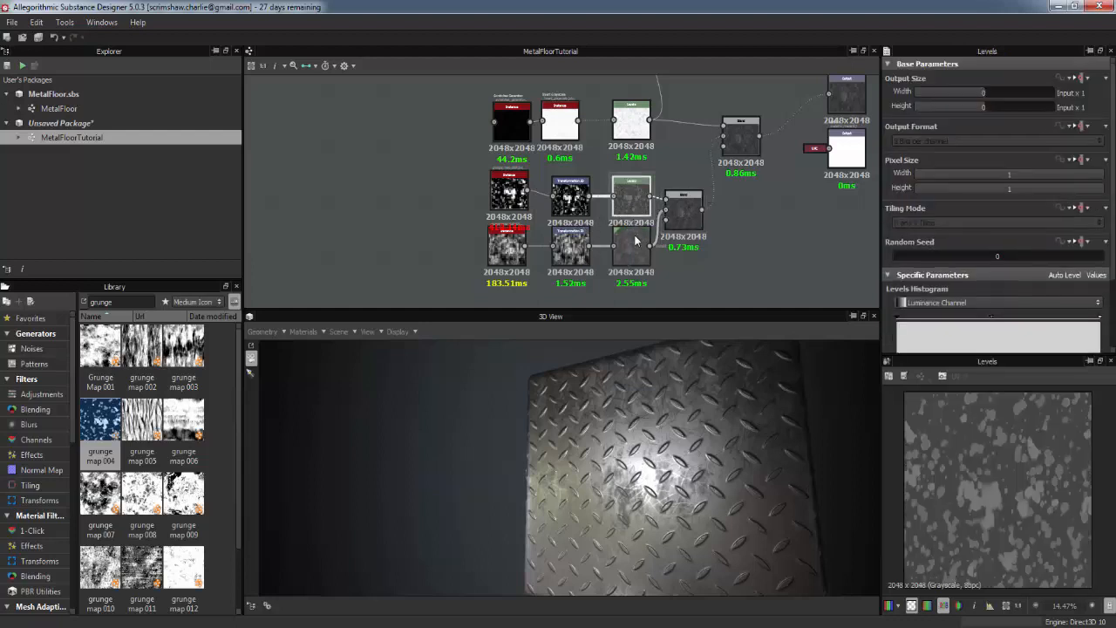
{"action": "left_click", "coordinate": [636, 245]}
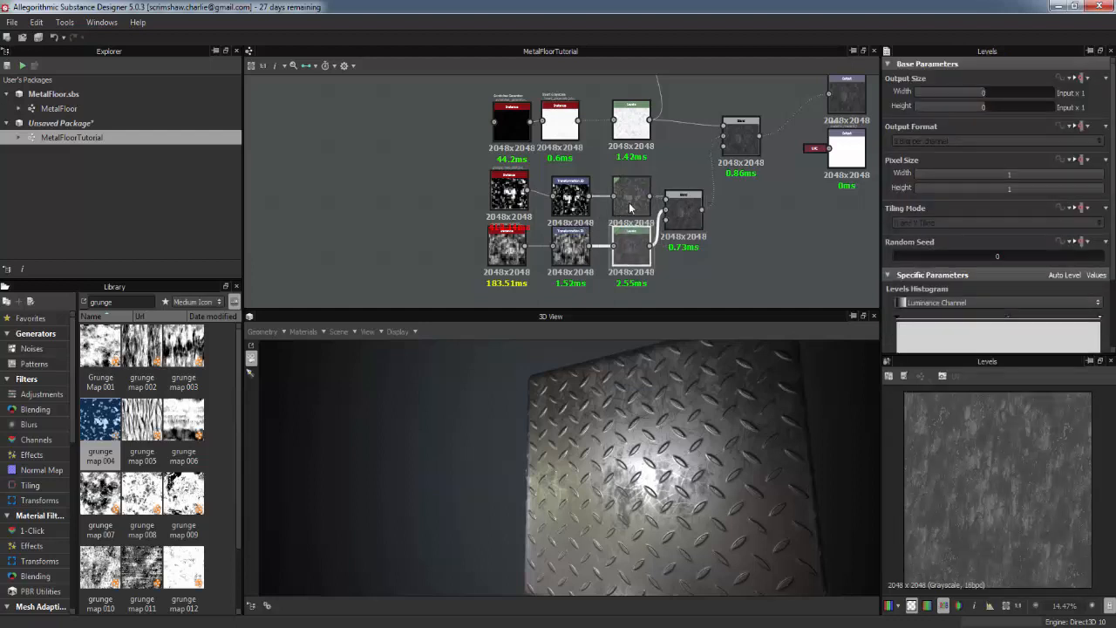
{"action": "left_click", "coordinate": [630, 208]}
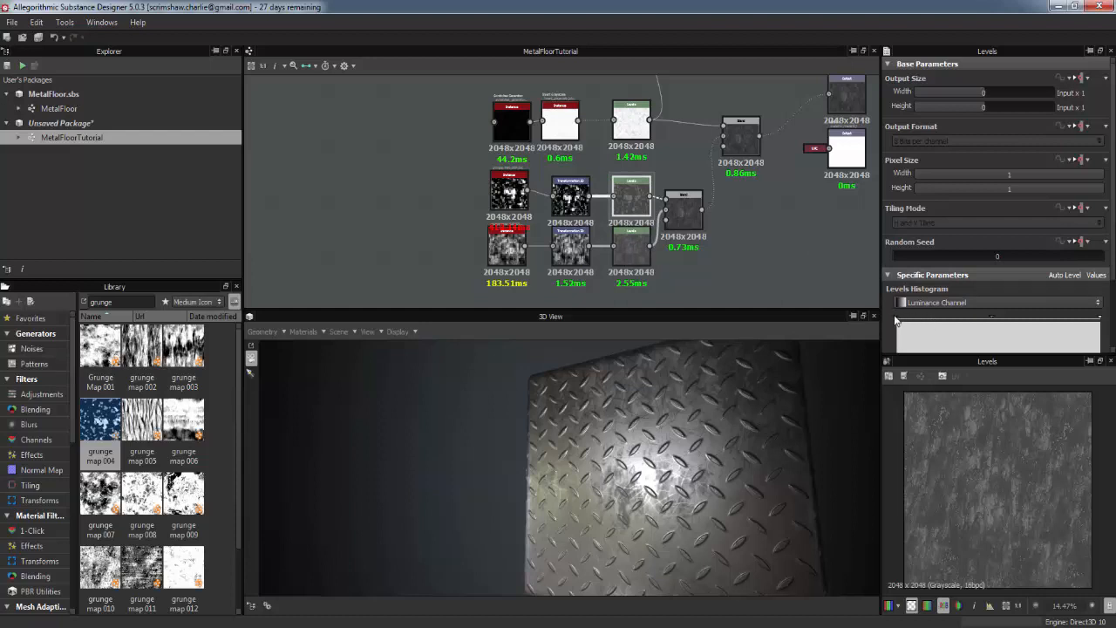
{"action": "left_click_drag", "start_coordinate": [897, 321], "coordinate": [987, 322]}
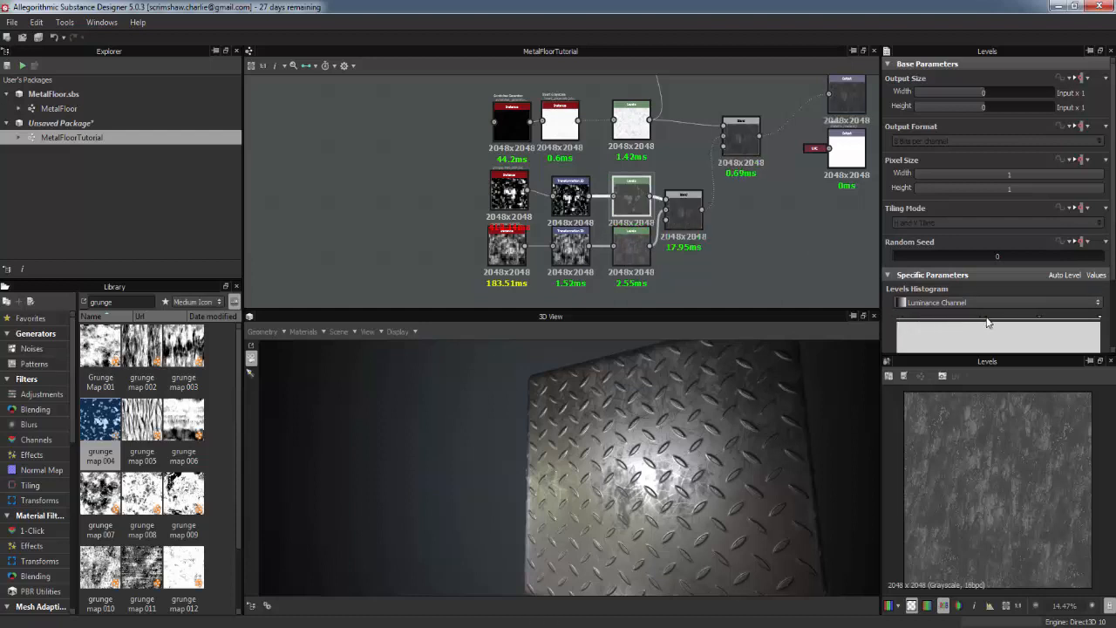
{"action": "double_click", "coordinate": [636, 211]}
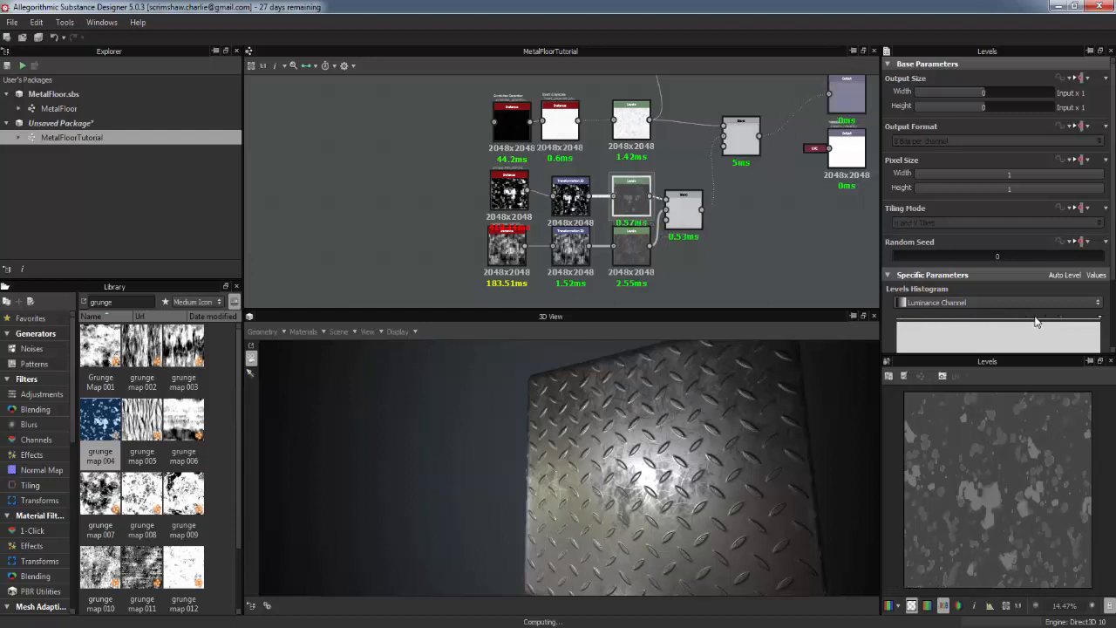
{"action": "left_click_drag", "start_coordinate": [990, 321], "coordinate": [947, 323]}
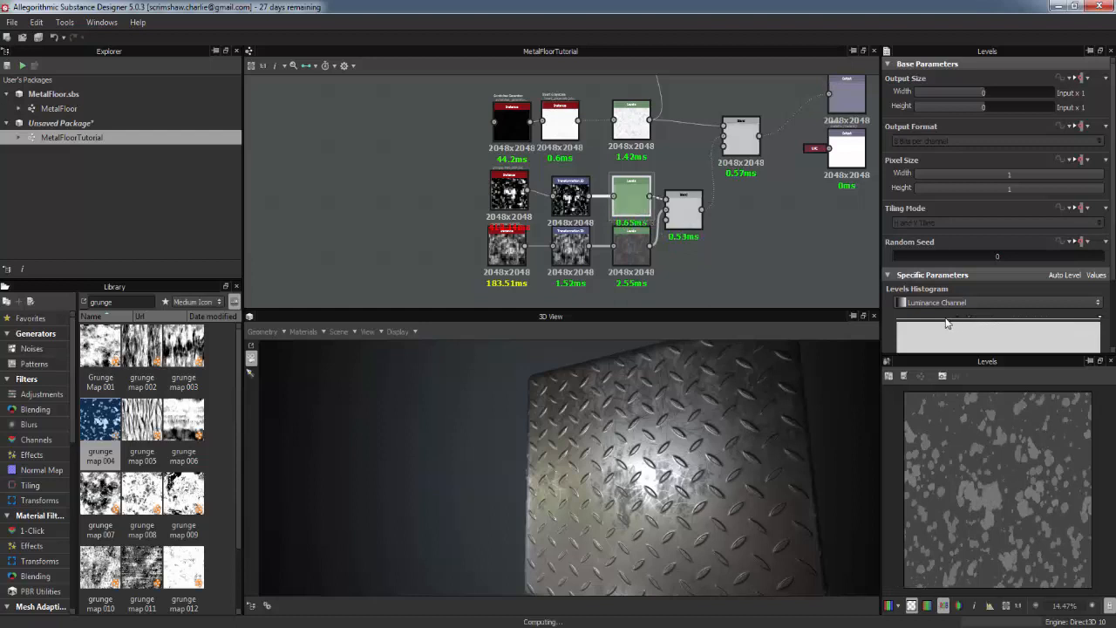
Step: Raise the output white and output black levels of the grunge map 004 Levels and check the highlights on the cube
{"action": "scroll", "coordinate": [910, 319], "scroll_direction": "down", "scroll_amount": 3}
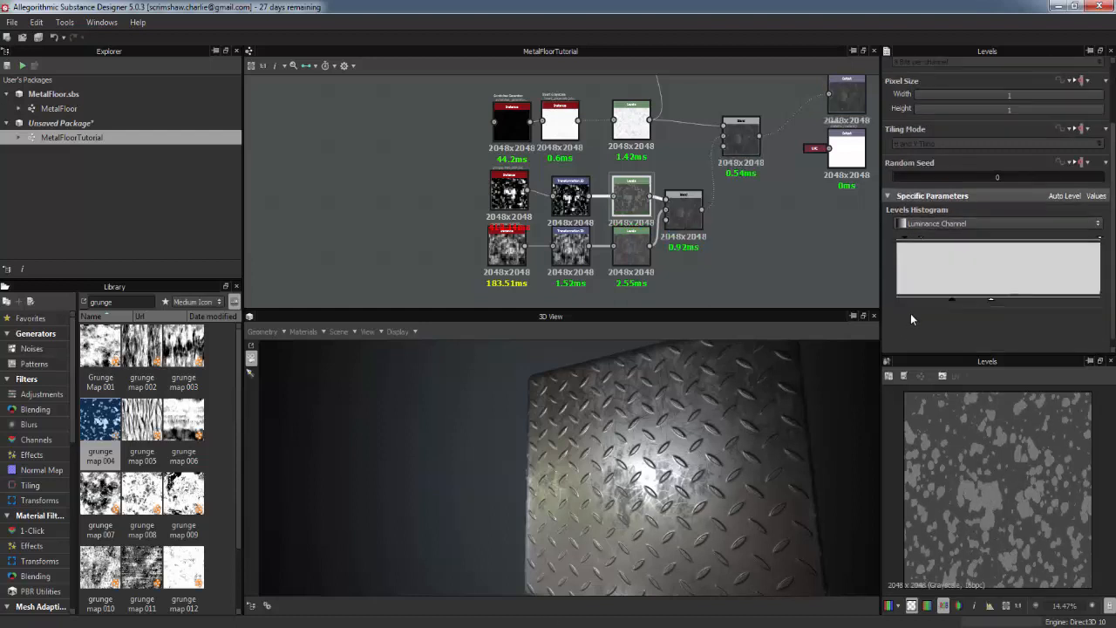
{"action": "left_click_drag", "start_coordinate": [952, 300], "coordinate": [897, 300]}
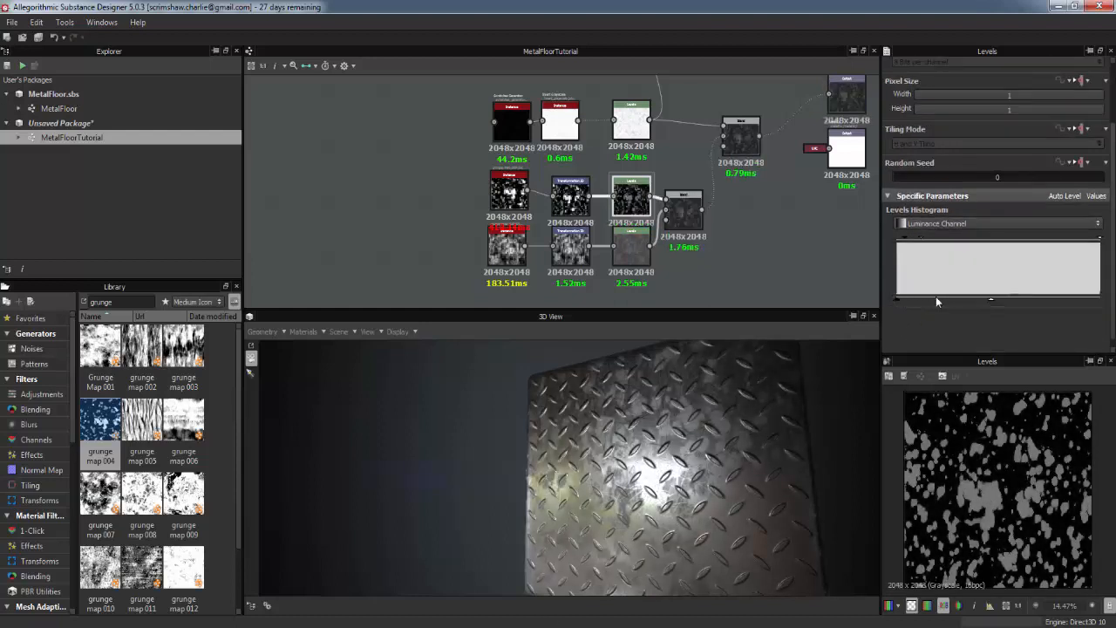
{"action": "left_click_drag", "start_coordinate": [991, 301], "coordinate": [1036, 302]}
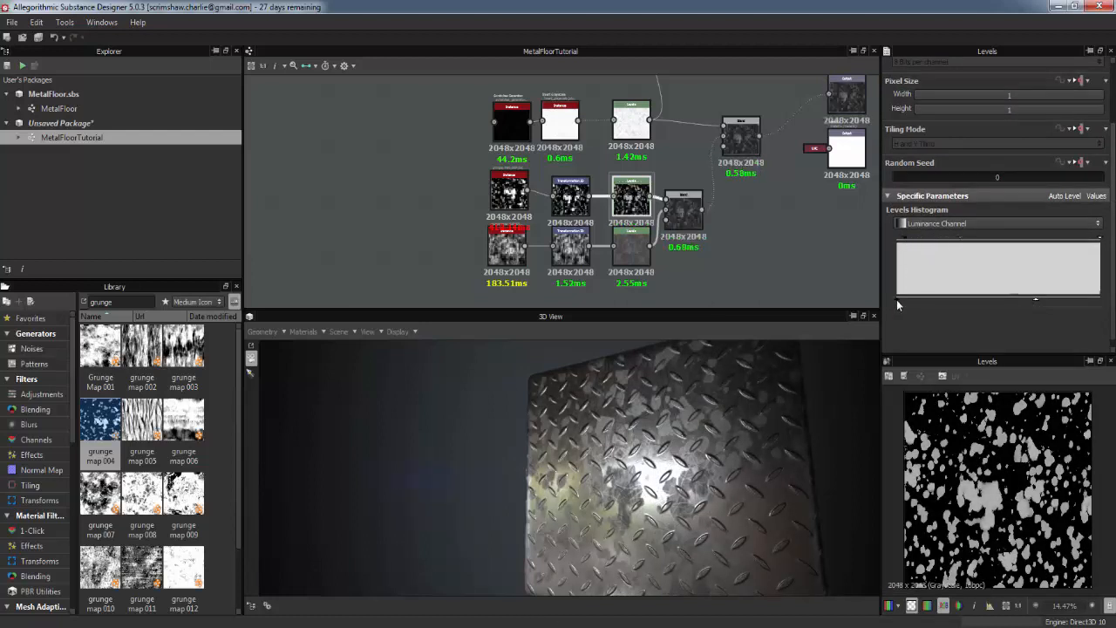
{"action": "left_click_drag", "start_coordinate": [897, 299], "coordinate": [964, 296]}
{"action": "mouse_move", "coordinate": [776, 413]}
{"action": "left_mouse_down"}
{"action": "mouse_move", "coordinate": [774, 448]}
{"action": "mouse_move", "coordinate": [740, 430]}
{"action": "mouse_move", "coordinate": [778, 421]}
{"action": "left_mouse_up"}
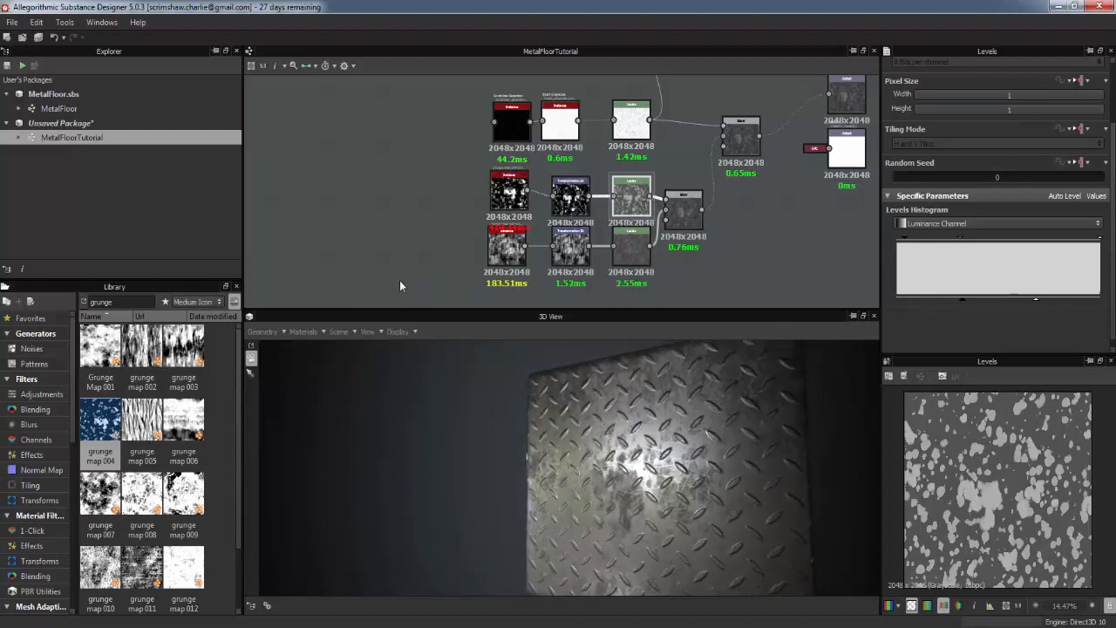
{"action": "left_click_drag", "start_coordinate": [695, 433], "coordinate": [672, 443]}
{"action": "scroll", "coordinate": [671, 427], "scroll_direction": "up", "scroll_amount": 4}
Step: Shift the input midtone of the scratches' Levels to about the middle to thin the scratches, and check the cube
{"action": "middle_click_drag", "start_coordinate": [608, 172], "coordinate": [543, 203]}
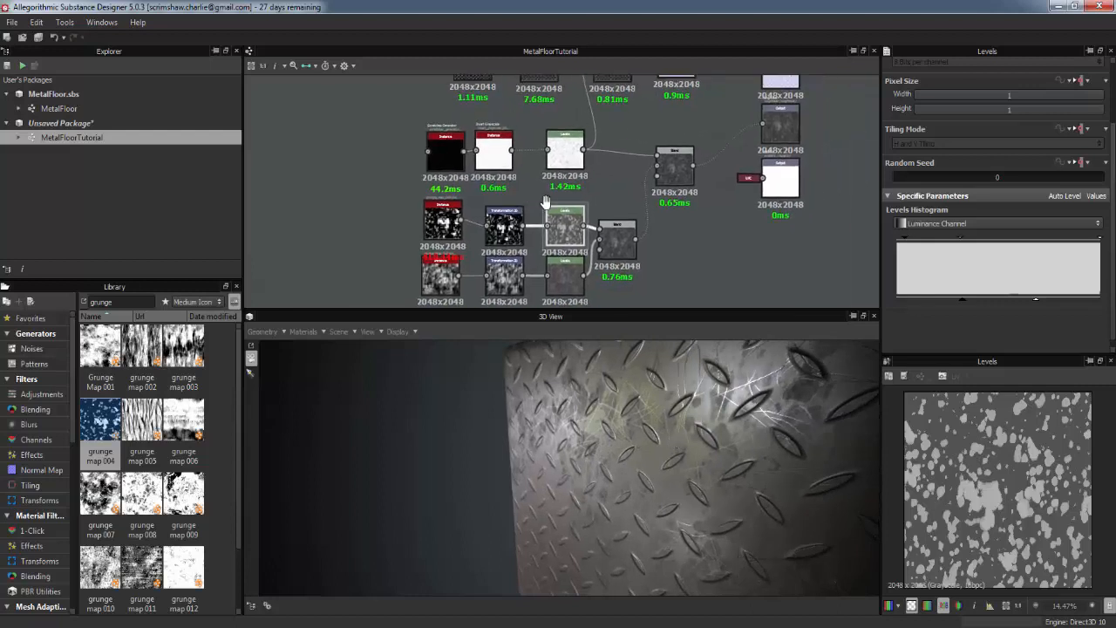
{"action": "left_click", "coordinate": [567, 162]}
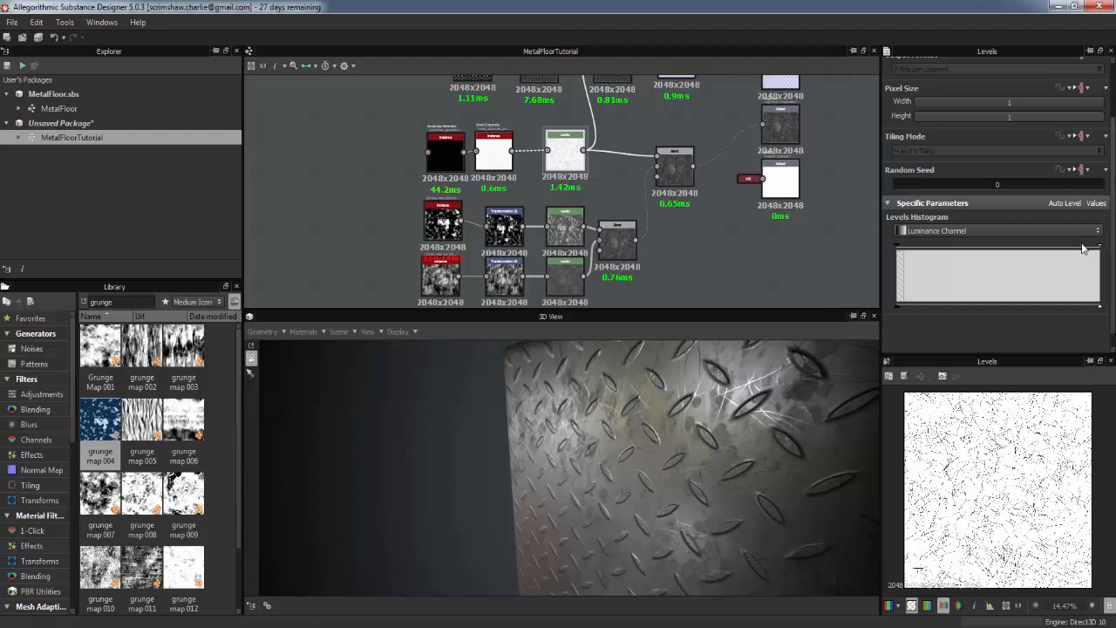
{"action": "left_click_drag", "start_coordinate": [1081, 245], "coordinate": [1003, 250]}
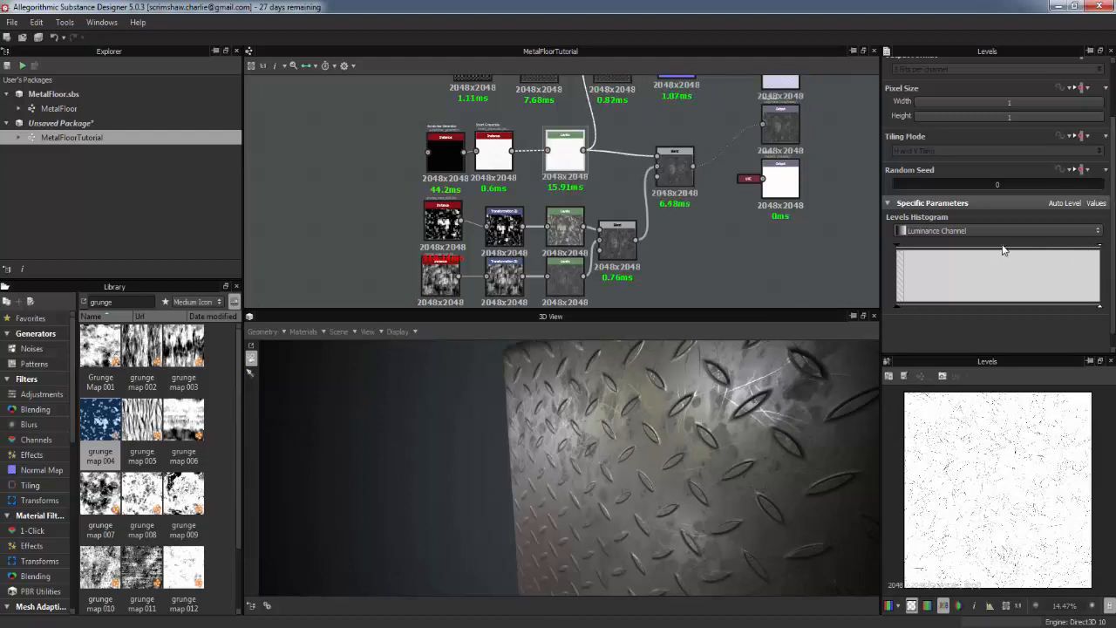
{"action": "left_click_drag", "start_coordinate": [806, 357], "coordinate": [612, 454]}
{"action": "scroll", "coordinate": [809, 356], "scroll_direction": "down", "scroll_amount": 3}
{"action": "scroll", "coordinate": [596, 78], "scroll_direction": "down", "scroll_amount": 4}
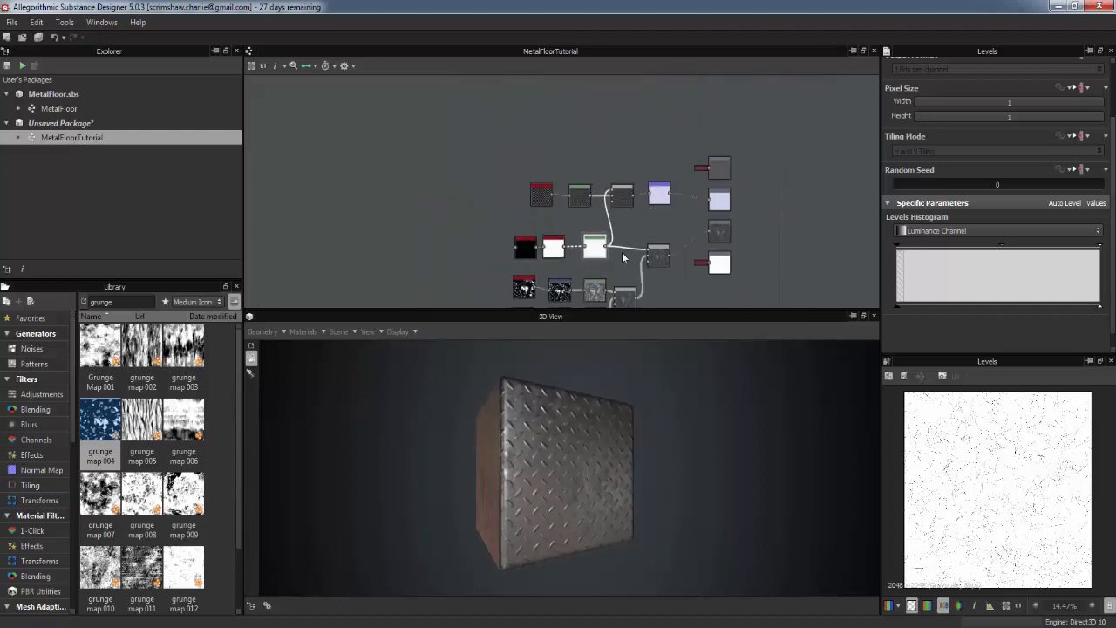
Step: Examine the graph's normal branch, the overlaid grunge branch and the scratches' Levels parameters
{"action": "middle_click_drag", "start_coordinate": [666, 235], "coordinate": [599, 177]}
{"action": "scroll", "coordinate": [599, 177], "scroll_direction": "up", "scroll_amount": 4}
{"action": "scroll", "coordinate": [579, 131], "scroll_direction": "up", "scroll_amount": 4}
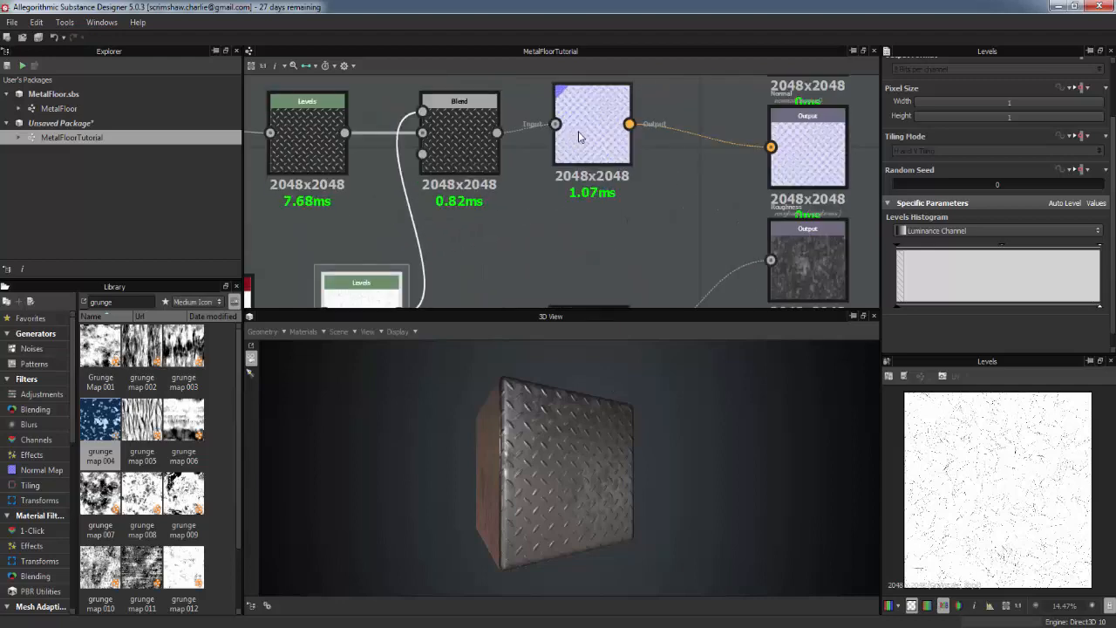
{"action": "middle_click_drag", "start_coordinate": [670, 171], "coordinate": [867, 188]}
{"action": "scroll", "coordinate": [664, 184], "scroll_direction": "down", "scroll_amount": 3}
{"action": "middle_click_drag", "start_coordinate": [677, 211], "coordinate": [551, 122]}
{"action": "middle_click_drag", "start_coordinate": [567, 292], "coordinate": [646, 191]}
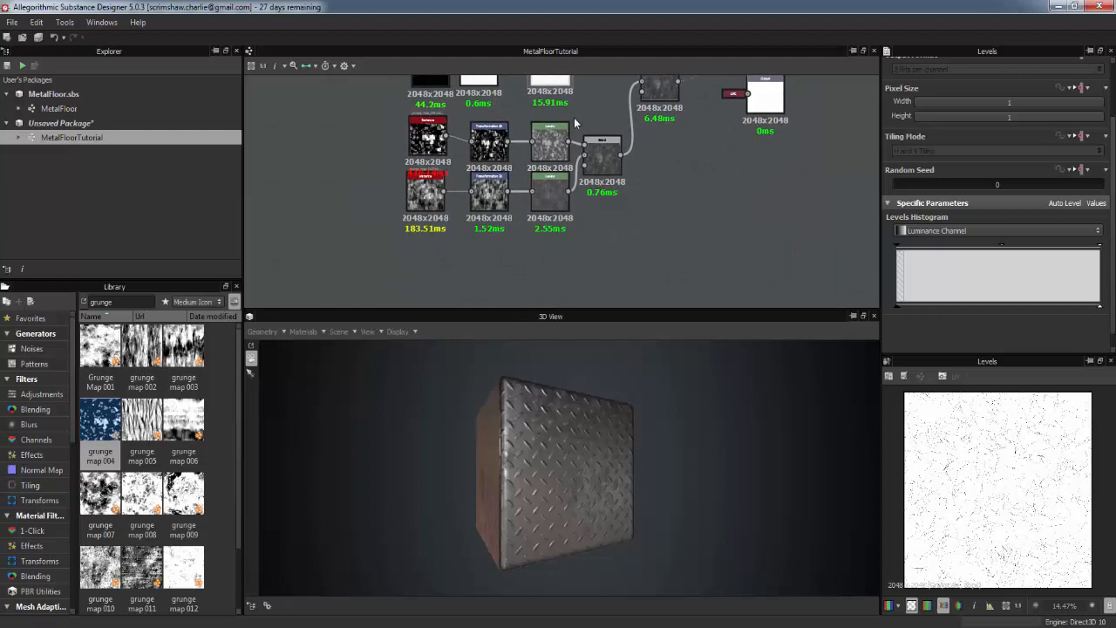
{"action": "middle_click_drag", "start_coordinate": [647, 83], "coordinate": [629, 26]}
{"action": "scroll", "coordinate": [589, 200], "scroll_direction": "up", "scroll_amount": 2}
{"action": "middle_click_drag", "start_coordinate": [579, 212], "coordinate": [575, 160]}
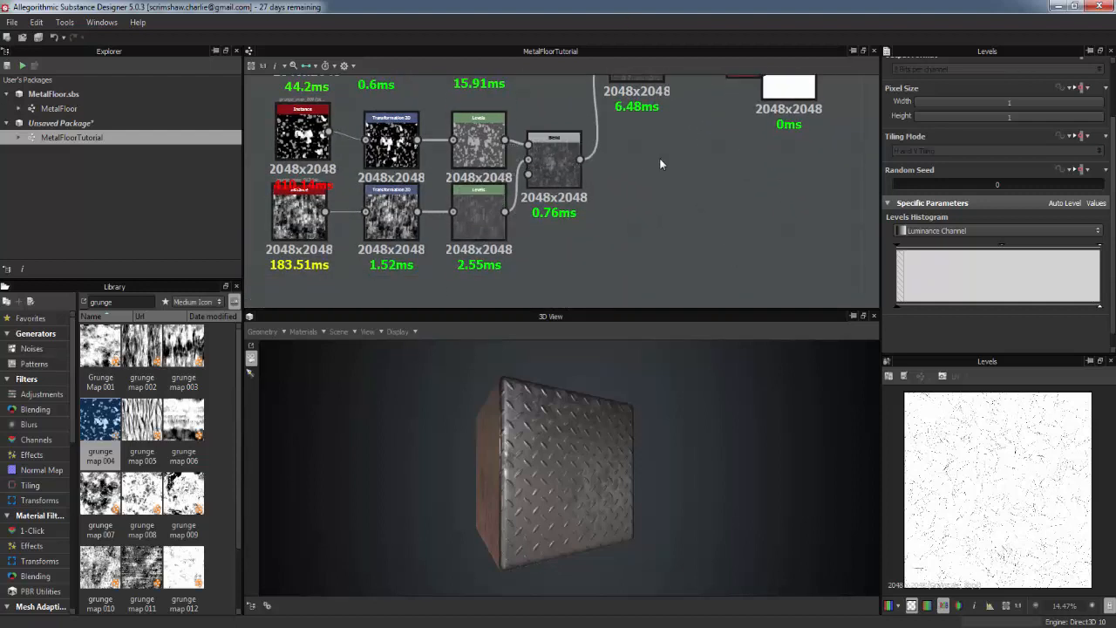
{"action": "scroll", "coordinate": [1000, 165], "scroll_direction": "up", "scroll_amount": 3}
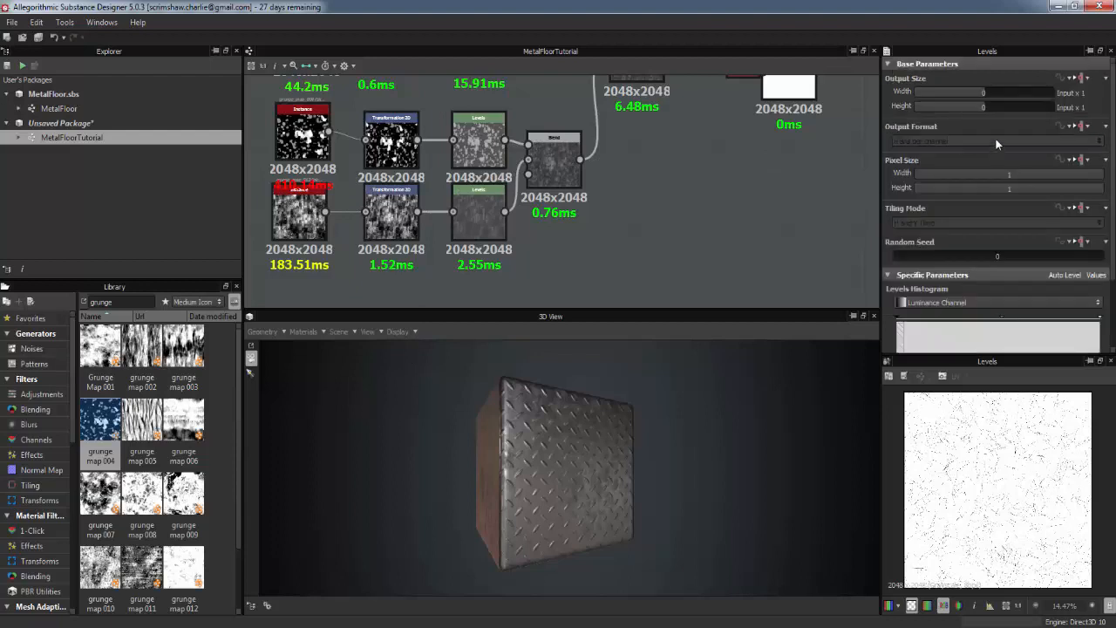
{"action": "scroll", "coordinate": [996, 143], "scroll_direction": "down", "scroll_amount": 3}
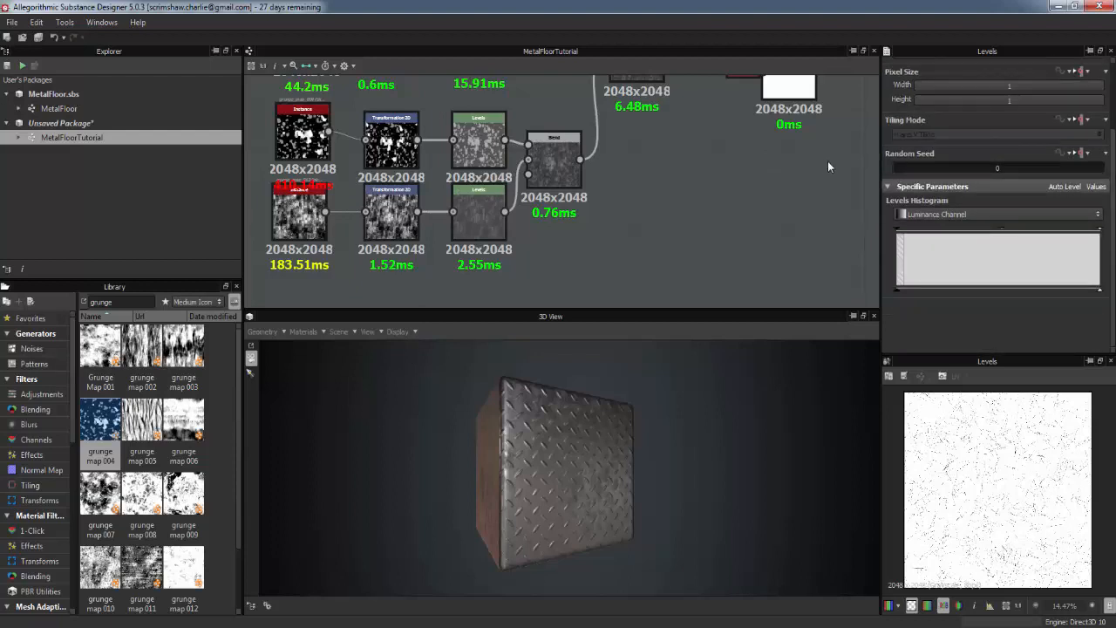
Step: Examine the worn metal's reflections on the cube from the front and at an angle
{"action": "middle_click_drag", "start_coordinate": [622, 208], "coordinate": [637, 249]}
{"action": "left_click_drag", "start_coordinate": [582, 471], "coordinate": [560, 408]}
{"action": "scroll", "coordinate": [561, 406], "scroll_direction": "down", "scroll_amount": 3}
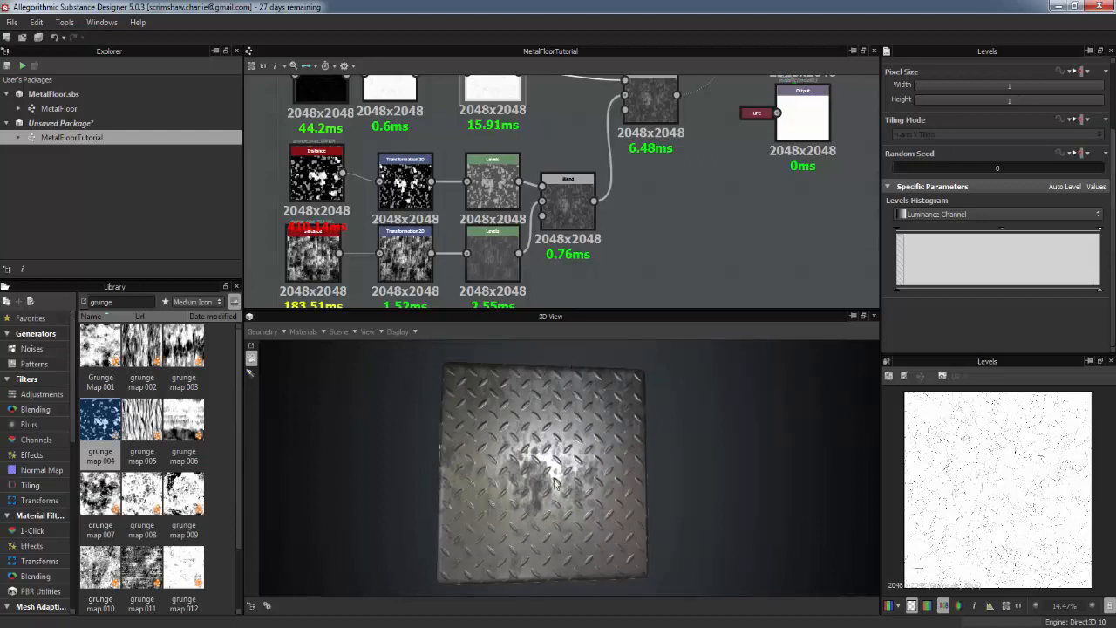
{"action": "mouse_move", "coordinate": [552, 428]}
{"action": "left_mouse_down"}
{"action": "mouse_move", "coordinate": [610, 479]}
{"action": "mouse_move", "coordinate": [613, 512]}
{"action": "mouse_move", "coordinate": [578, 449]}
{"action": "mouse_move", "coordinate": [515, 407]}
{"action": "mouse_move", "coordinate": [535, 443]}
{"action": "mouse_move", "coordinate": [580, 477]}
{"action": "mouse_move", "coordinate": [617, 456]}
{"action": "mouse_move", "coordinate": [541, 436]}
{"action": "mouse_move", "coordinate": [567, 419]}
{"action": "mouse_move", "coordinate": [583, 425]}
{"action": "mouse_move", "coordinate": [573, 438]}
{"action": "mouse_move", "coordinate": [524, 439]}
{"action": "mouse_move", "coordinate": [639, 429]}
{"action": "mouse_move", "coordinate": [633, 459]}
{"action": "mouse_move", "coordinate": [620, 436]}
{"action": "mouse_move", "coordinate": [625, 497]}
{"action": "mouse_move", "coordinate": [639, 428]}
{"action": "mouse_move", "coordinate": [620, 426]}
{"action": "mouse_move", "coordinate": [556, 480]}
{"action": "mouse_move", "coordinate": [580, 463]}
{"action": "mouse_move", "coordinate": [595, 485]}
{"action": "mouse_move", "coordinate": [562, 466]}
{"action": "mouse_move", "coordinate": [585, 420]}
{"action": "mouse_move", "coordinate": [563, 451]}
{"action": "mouse_move", "coordinate": [542, 436]}
{"action": "mouse_move", "coordinate": [547, 445]}
{"action": "left_mouse_up"}
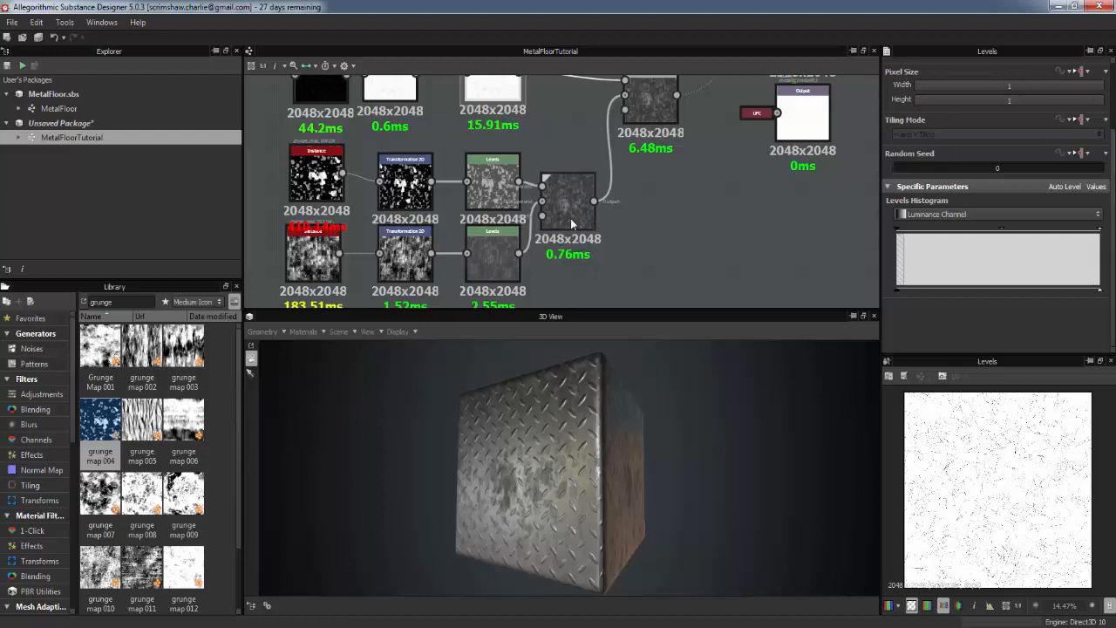
Step: Move the grunge Blend node slightly farther from the two Levels nodes that feed it
{"action": "left_click_drag", "start_coordinate": [571, 218], "coordinate": [593, 234]}
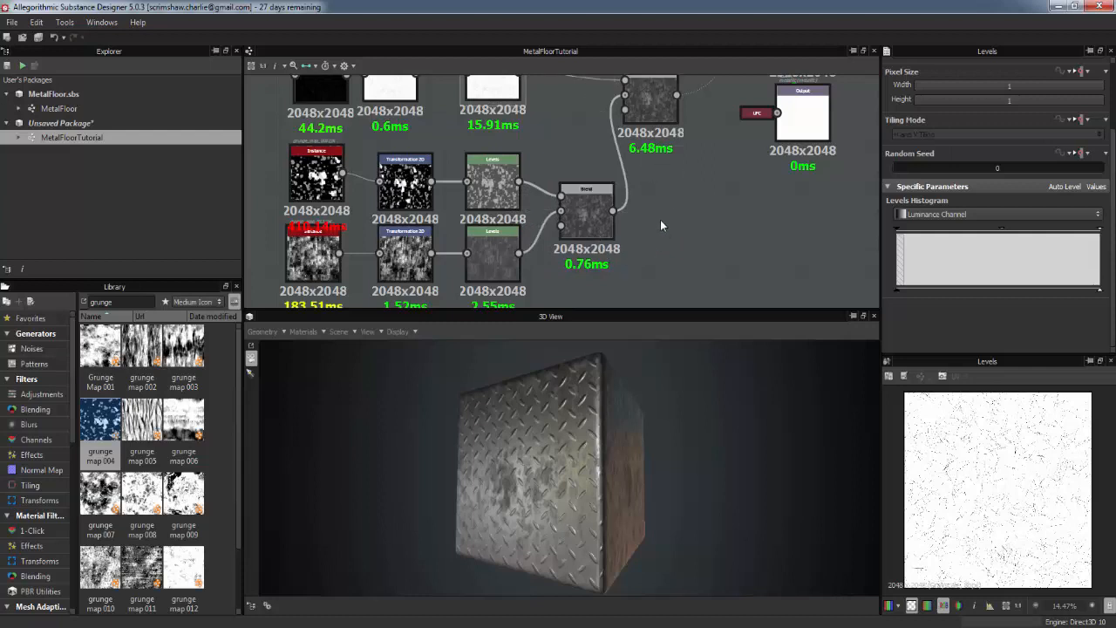
{"action": "scroll", "coordinate": [653, 222], "scroll_direction": "up", "scroll_amount": 3}
{"action": "scroll", "coordinate": [643, 225], "scroll_direction": "down", "scroll_amount": 3}
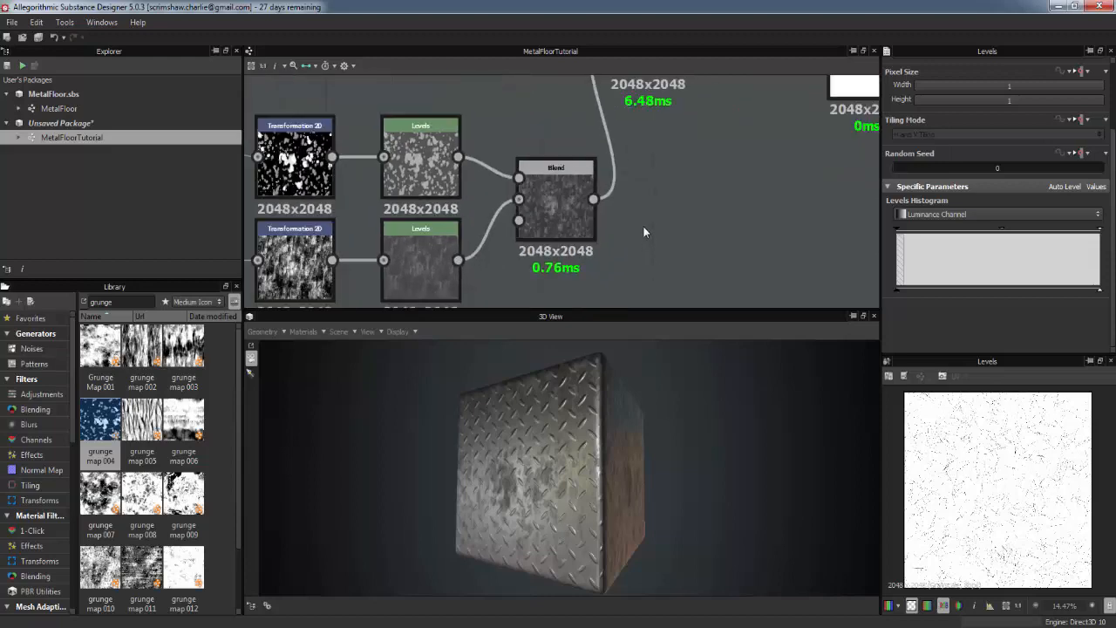
{"action": "scroll", "coordinate": [637, 214], "scroll_direction": "down", "scroll_amount": 1}
{"action": "middle_click_drag", "start_coordinate": [623, 201], "coordinate": [579, 259]}
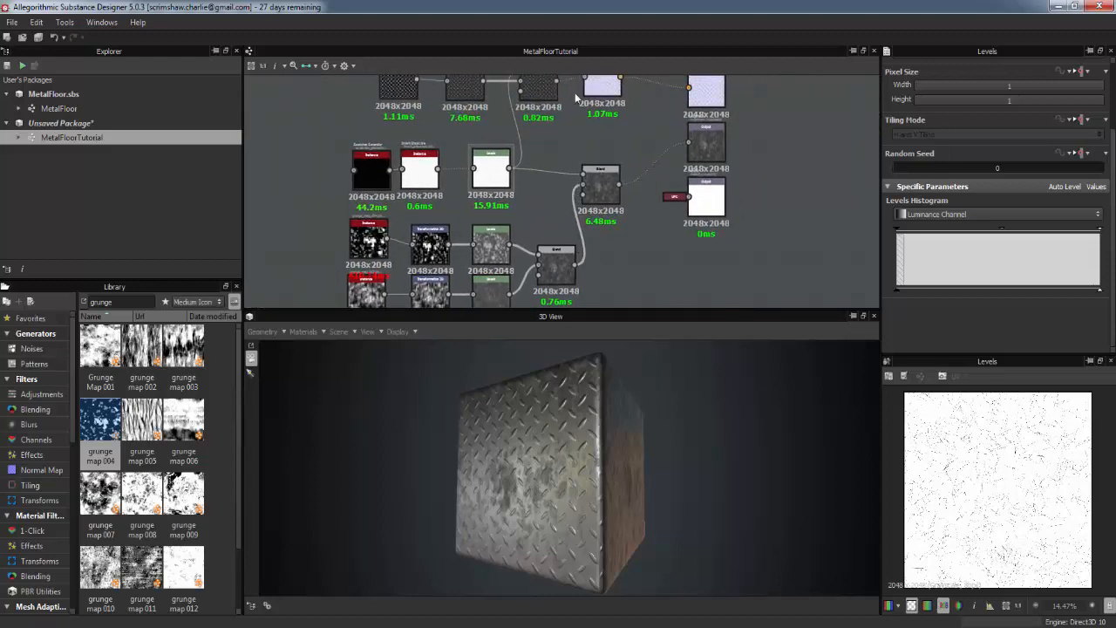
Step: Examine the complete node network, following the normal and roughness branches through to their outputs
{"action": "middle_click_drag", "start_coordinate": [576, 119], "coordinate": [514, 150]}
{"action": "middle_click_drag", "start_coordinate": [530, 254], "coordinate": [591, 181]}
{"action": "middle_click_drag", "start_coordinate": [653, 143], "coordinate": [656, 270]}
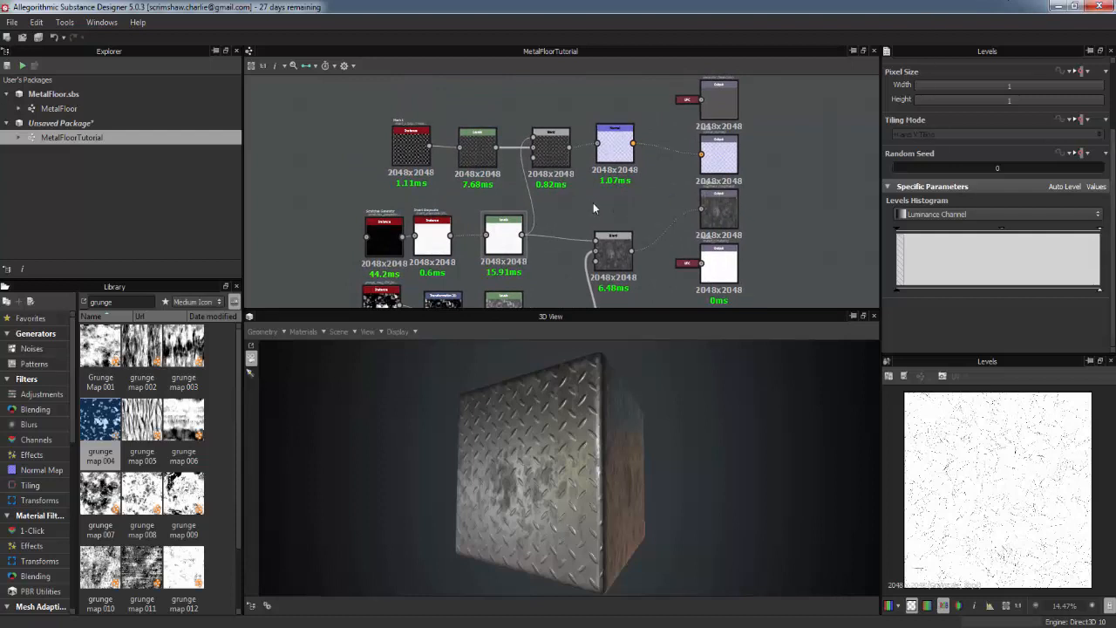
{"action": "scroll", "coordinate": [590, 201], "scroll_direction": "down", "scroll_amount": 2}
{"action": "middle_click_drag", "start_coordinate": [590, 201], "coordinate": [568, 159]}
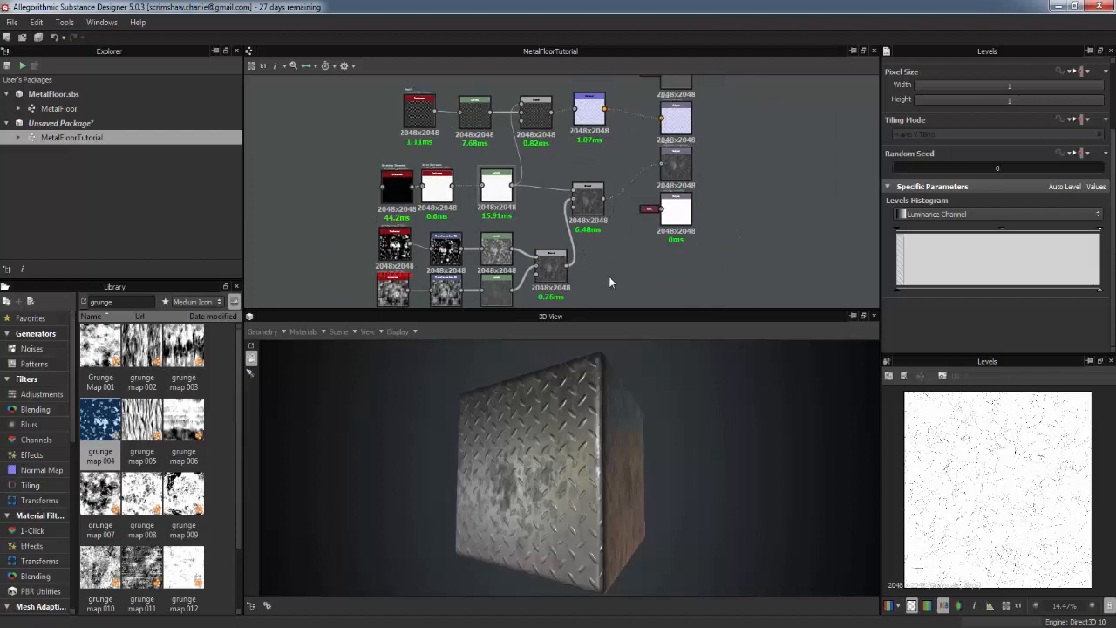
{"action": "middle_click_drag", "start_coordinate": [609, 275], "coordinate": [593, 258]}
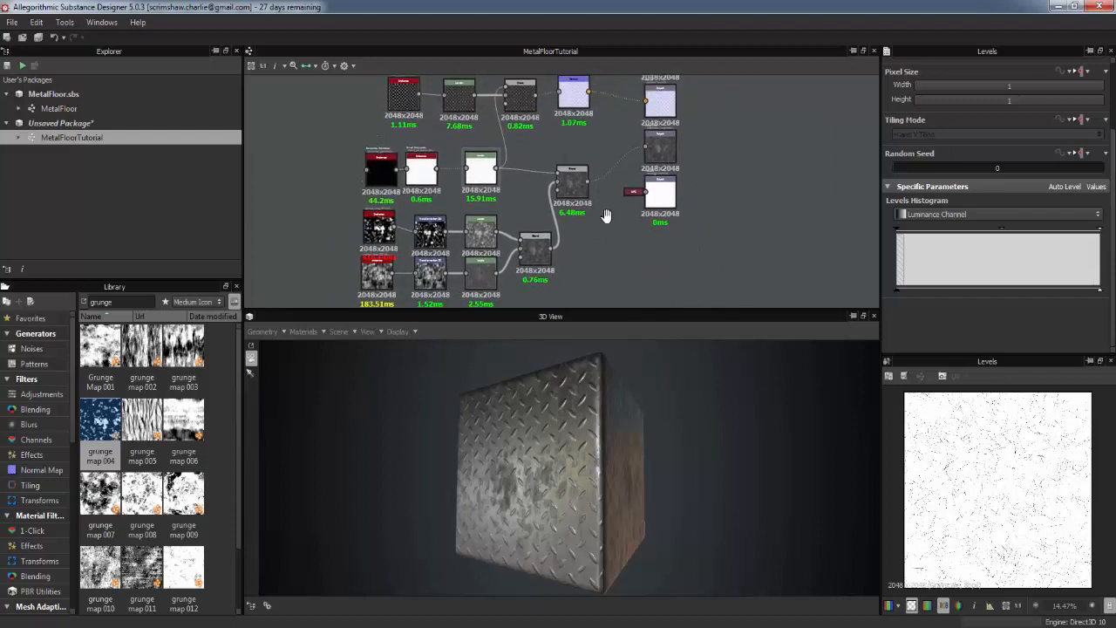
{"action": "middle_click_drag", "start_coordinate": [606, 215], "coordinate": [618, 221]}
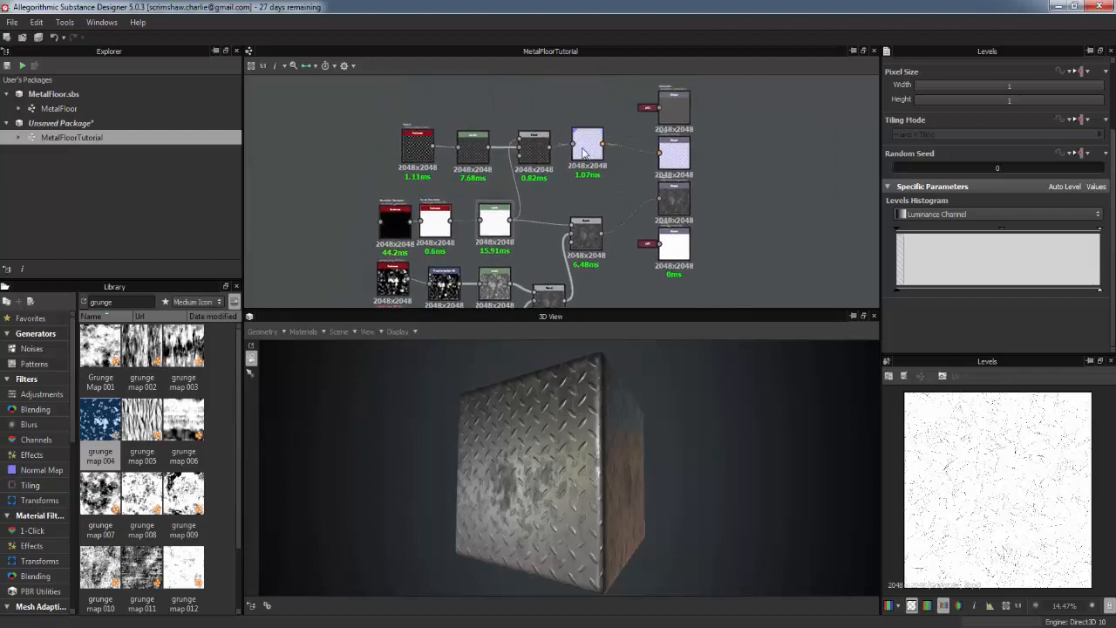